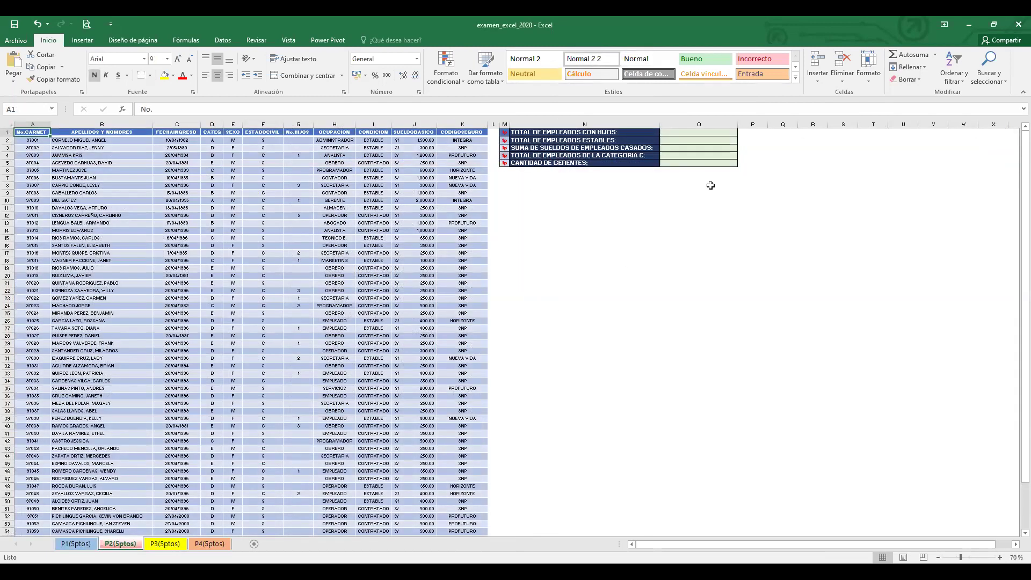
Switch to the P1(5ptos) sheet with the employee table and its unanswered questions
left_click(209, 544)
left_click(76, 544)
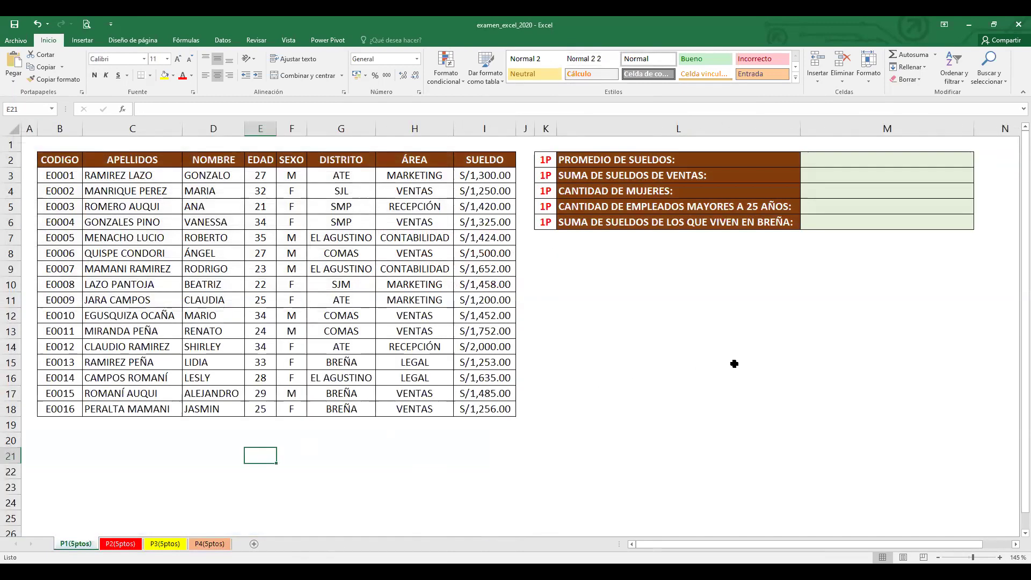
left_click(648, 333)
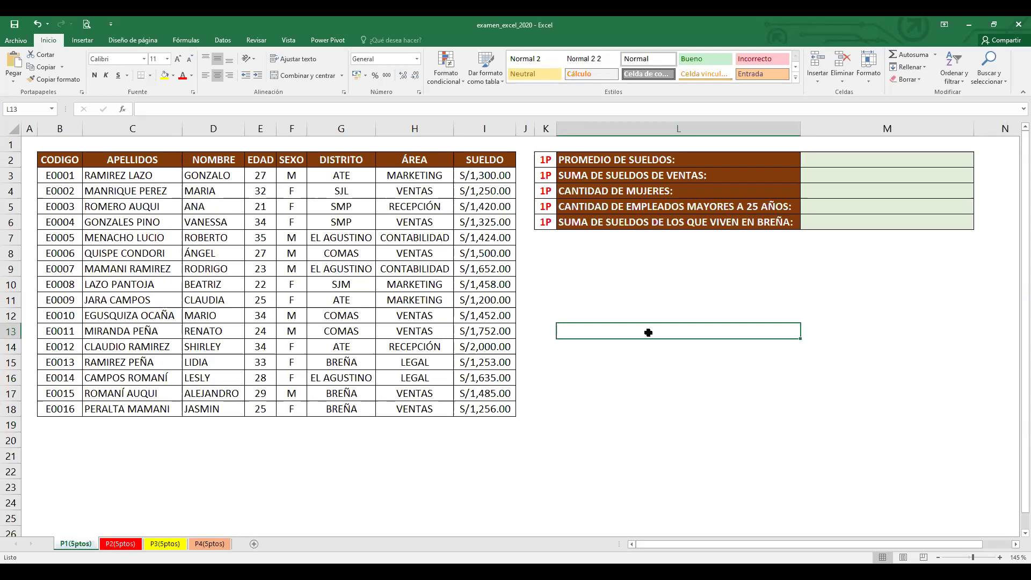
left_click(839, 191)
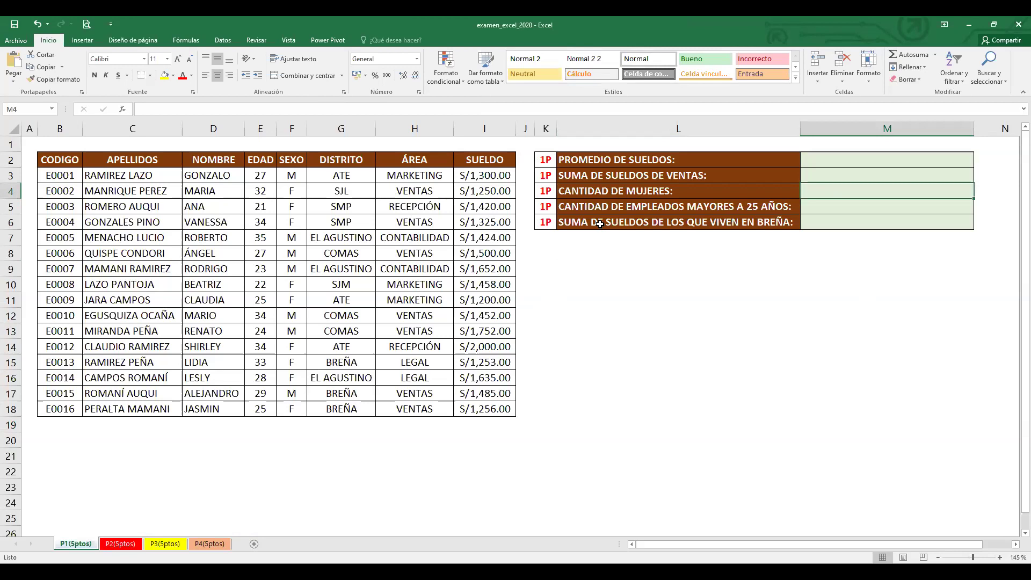
left_click(598, 288)
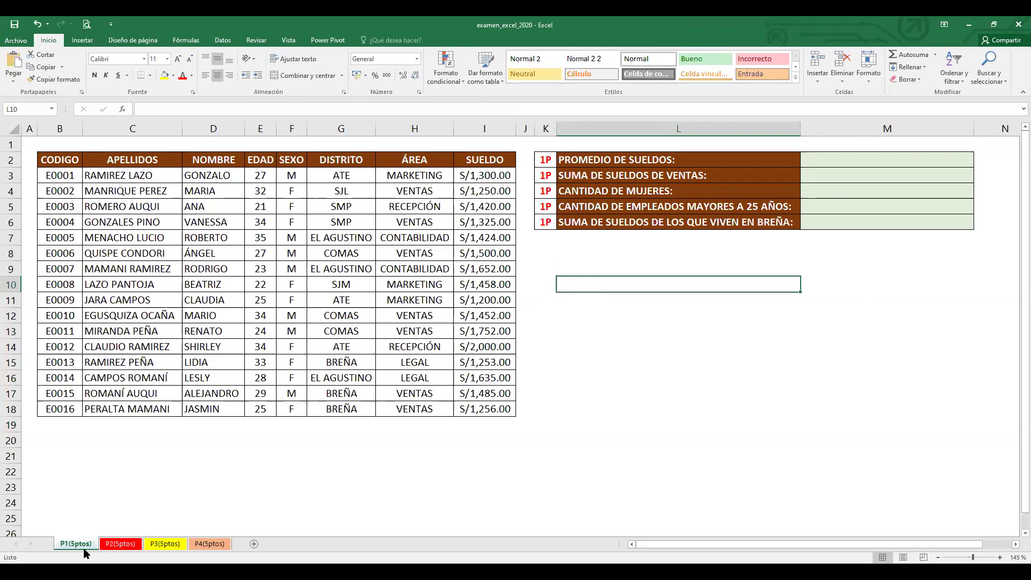
Examine the employee table in B2:I18 column by column, from CODIGO through SUELDO, and as a whole
left_click_drag(75, 161, 460, 409)
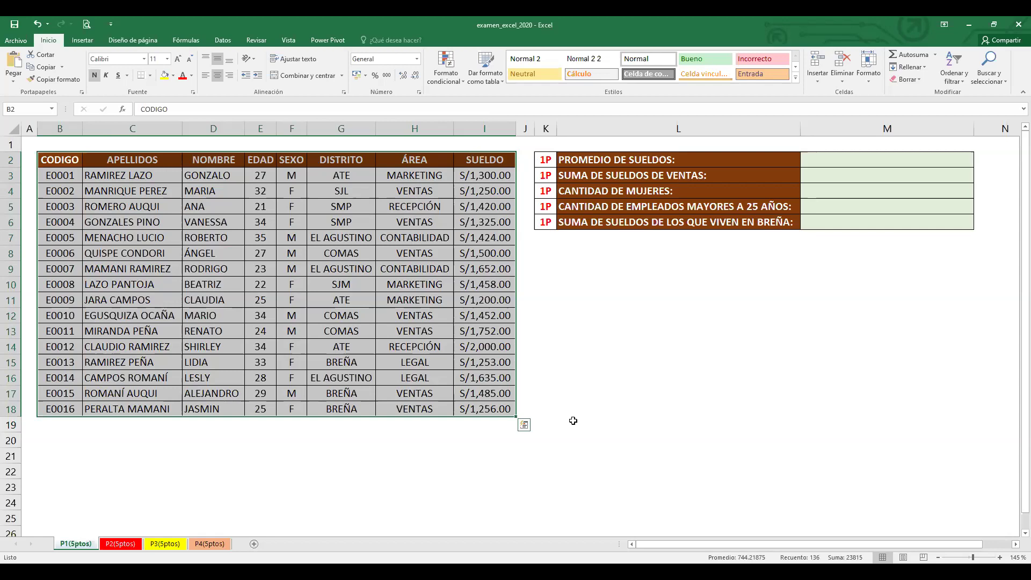
left_click(124, 223)
left_click_drag(59, 160, 70, 408)
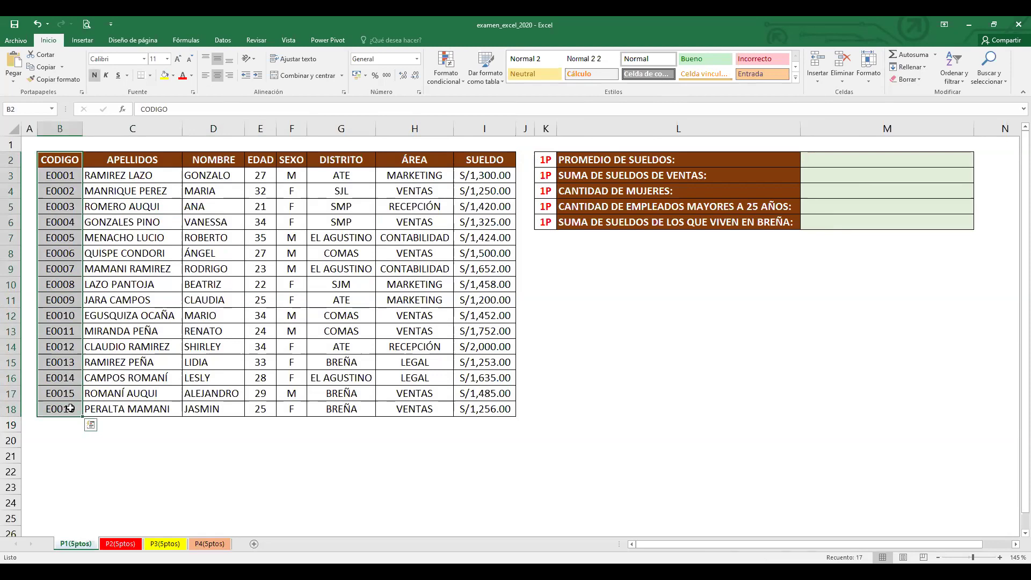
left_click(156, 167)
left_click_drag(156, 169, 182, 415)
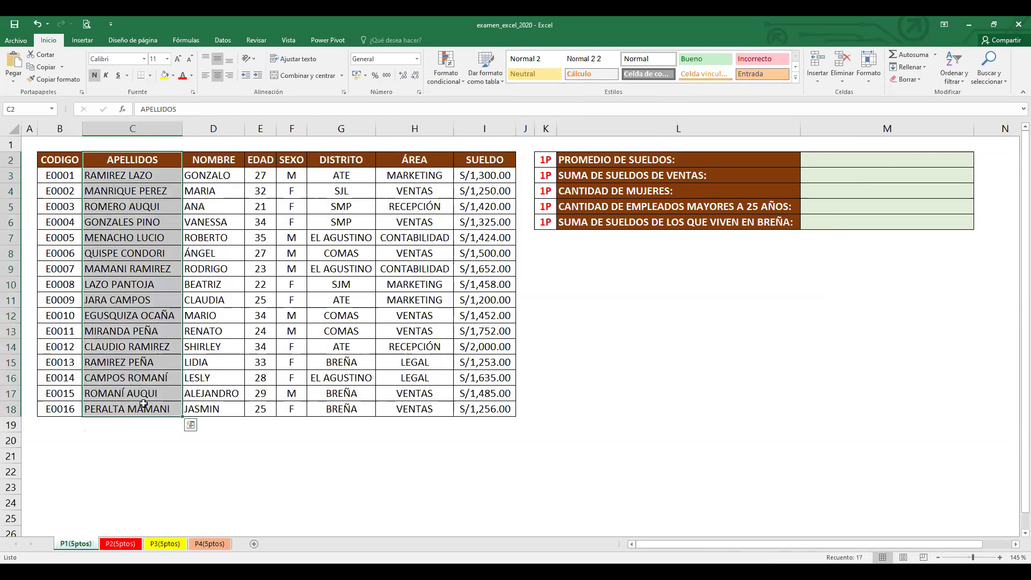
left_click_drag(219, 161, 219, 407)
left_click_drag(266, 161, 284, 424)
left_click_drag(293, 161, 294, 407)
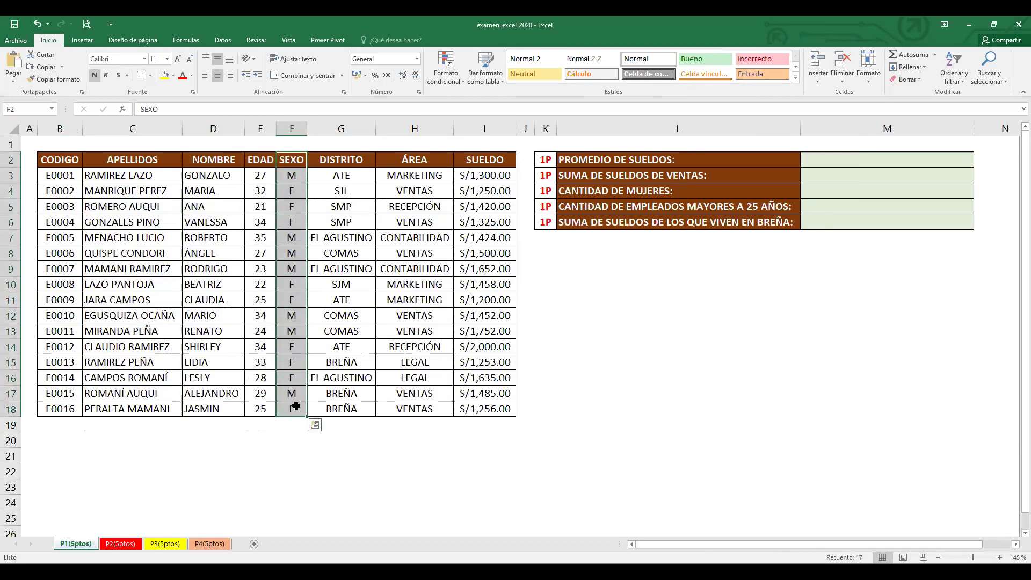
left_click_drag(357, 160, 358, 411)
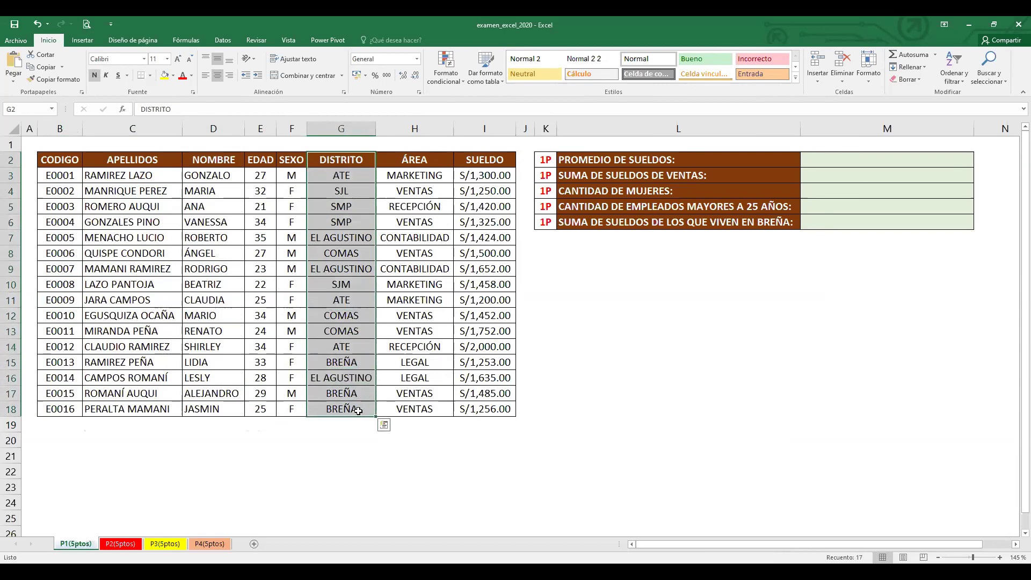
left_click(413, 162)
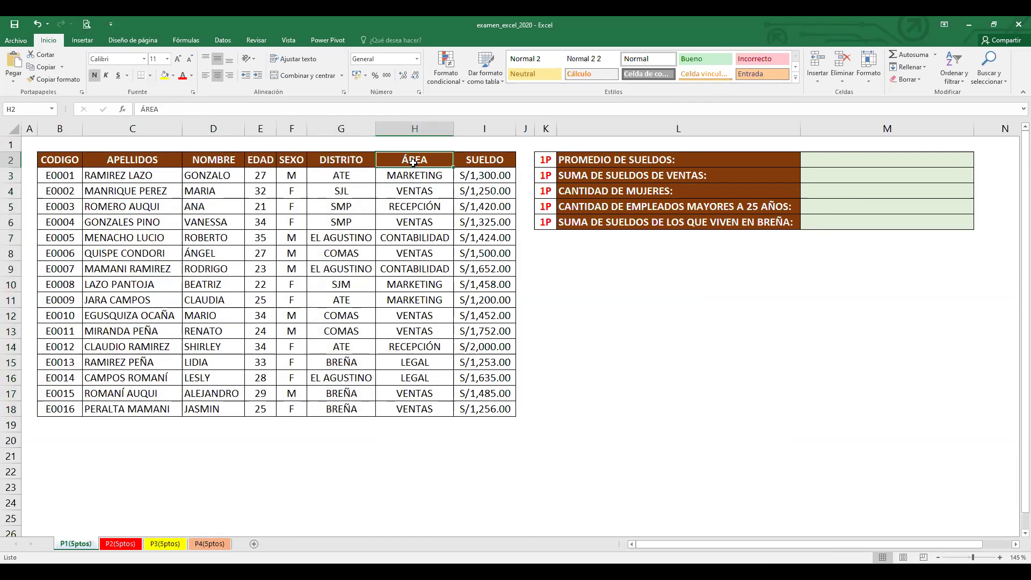
left_click(471, 163)
left_click_drag(471, 167, 475, 410)
left_click_drag(66, 166, 488, 409)
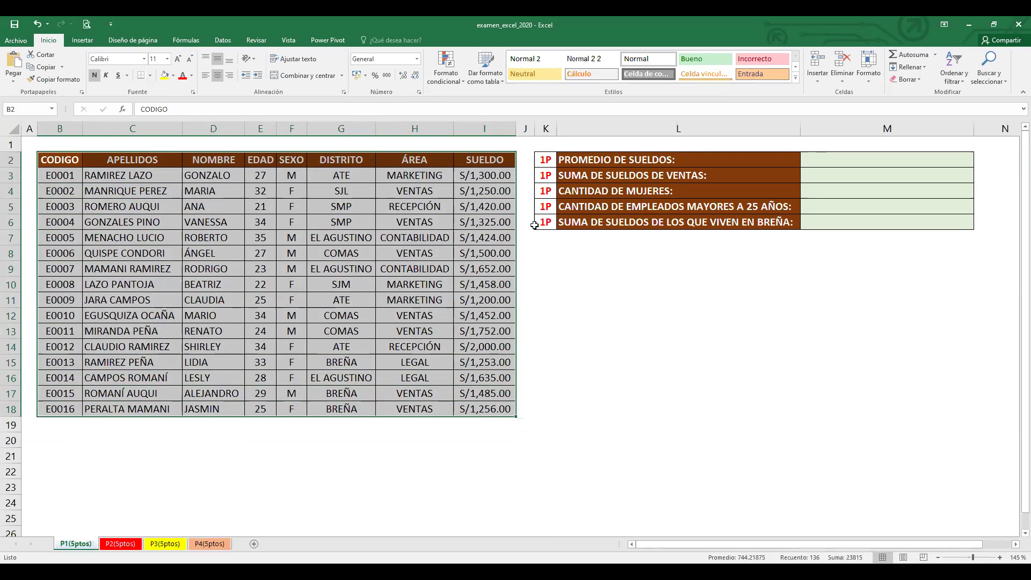
Examine the five questions, their point values and their answer cells in K2:M6
left_click(548, 160)
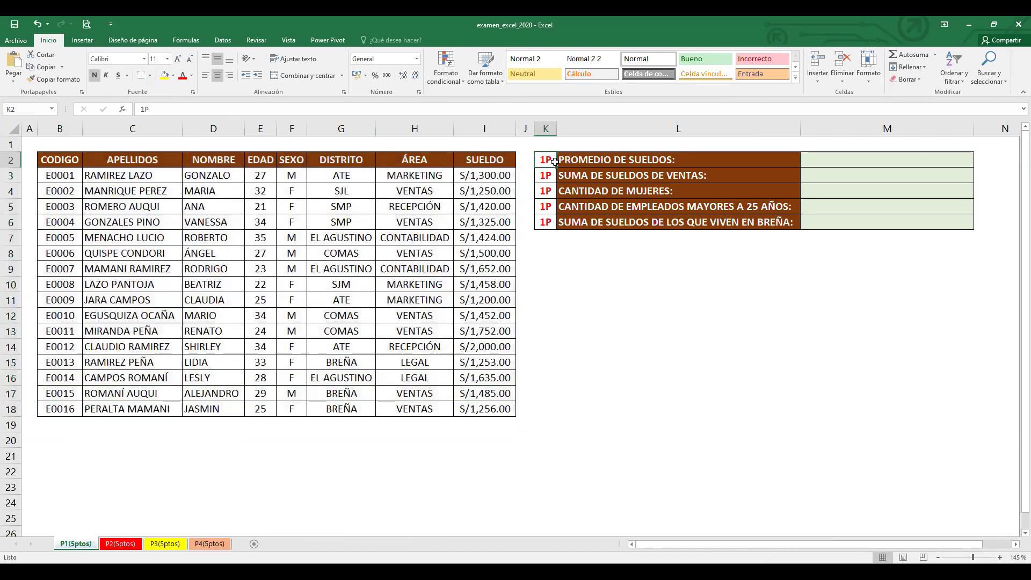
left_click_drag(548, 160, 897, 217)
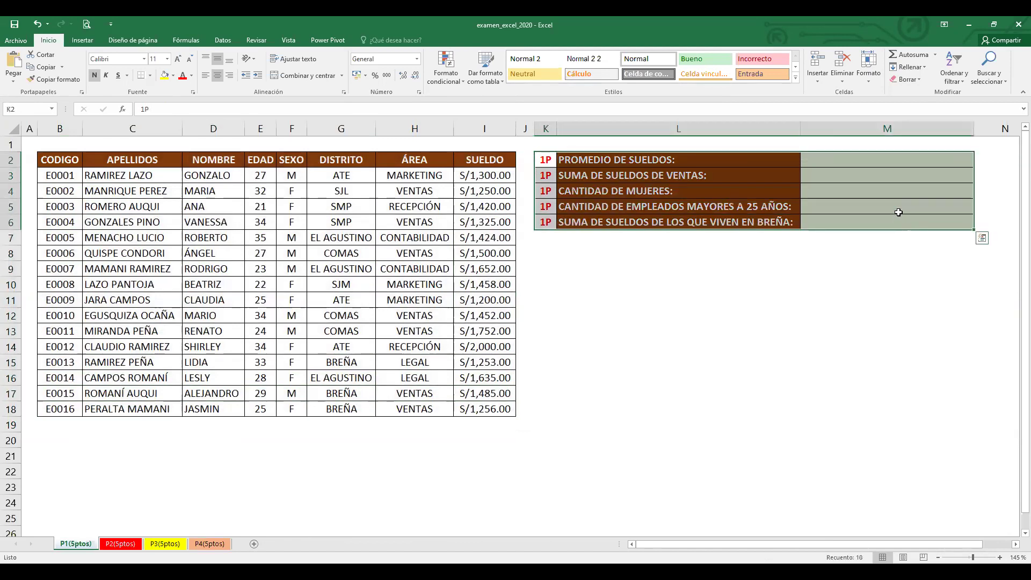
left_click(877, 162)
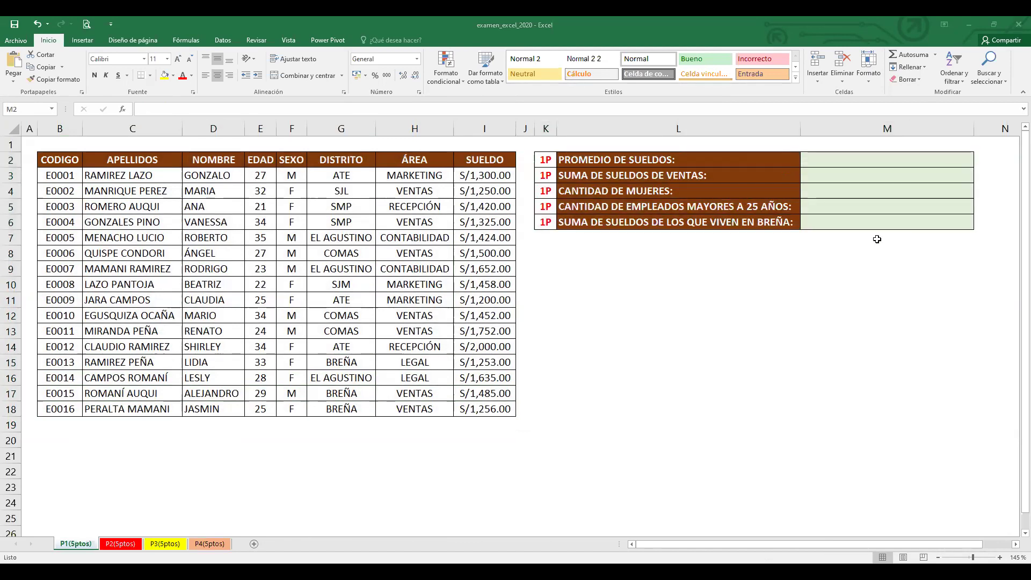
left_click(871, 160)
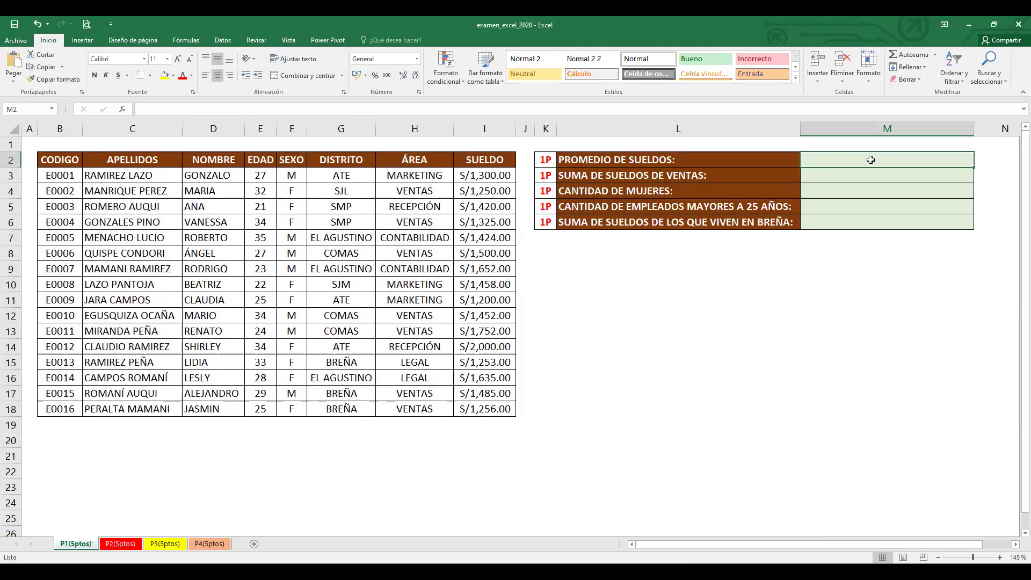
left_click(723, 191)
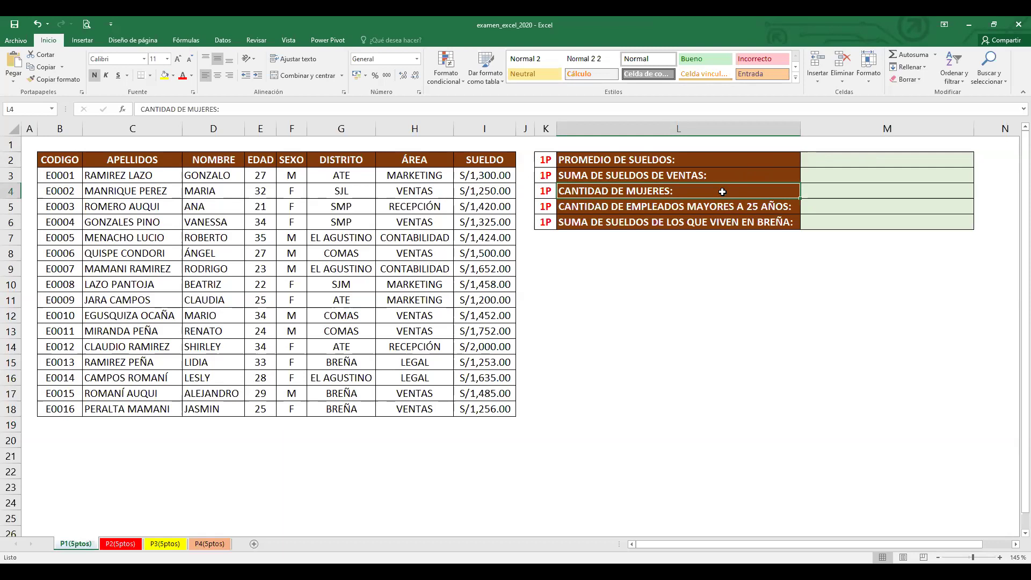
left_click(847, 163)
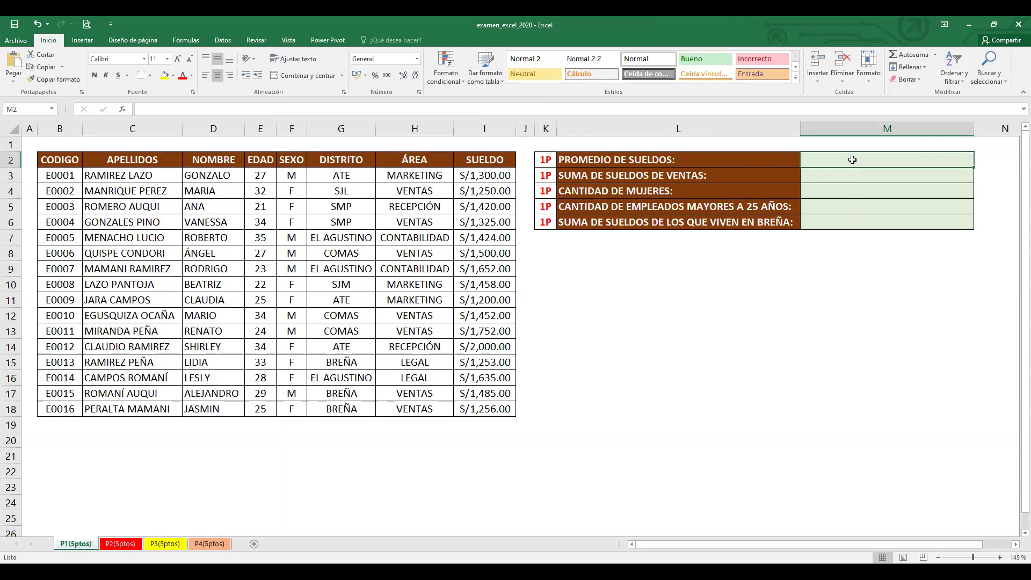
type("FHFHFHFH")
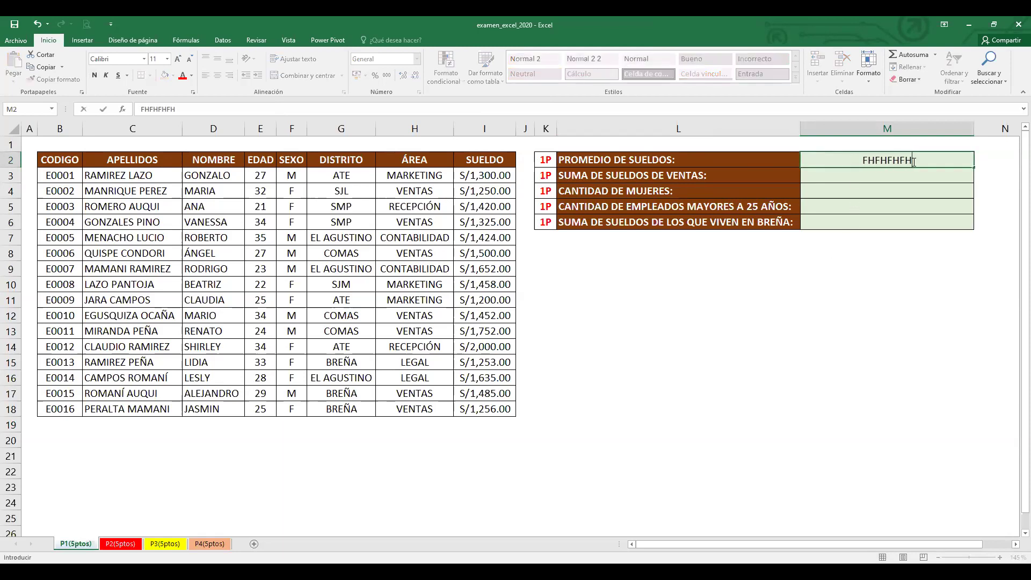
key("Escape")
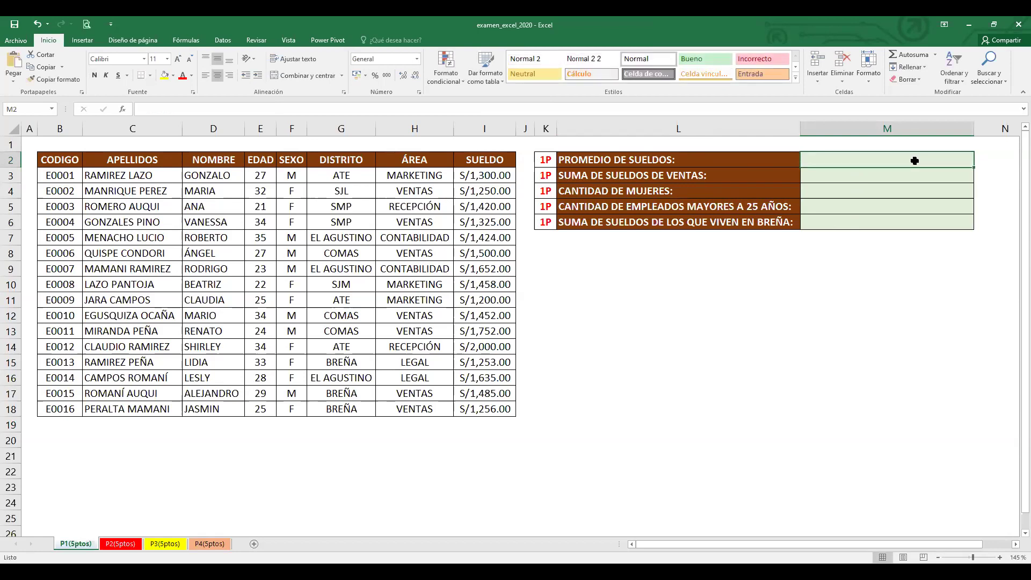
left_click(868, 172)
left_click(870, 162)
left_click(146, 109)
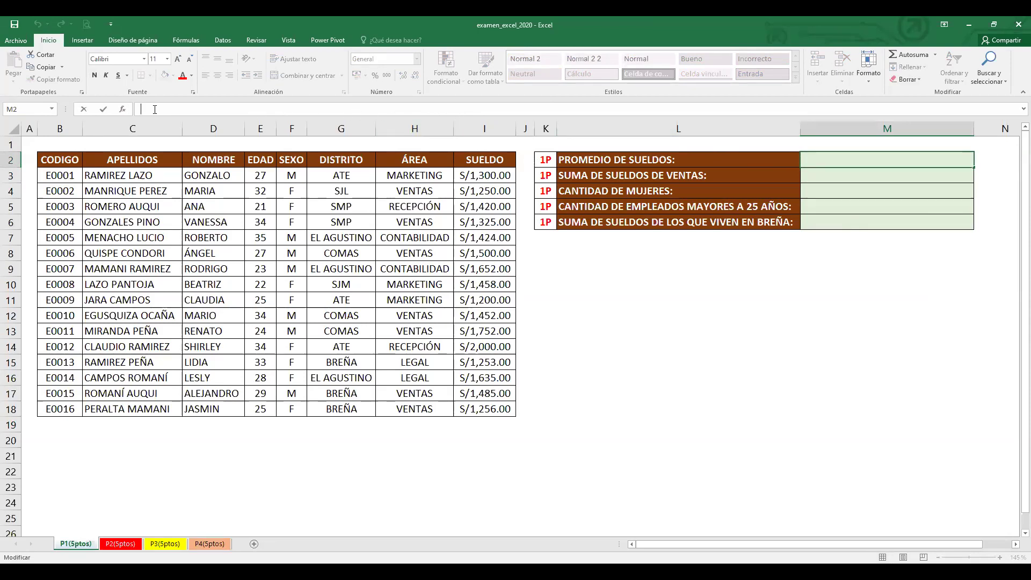
key("Escape")
left_click(833, 191)
left_click(834, 162)
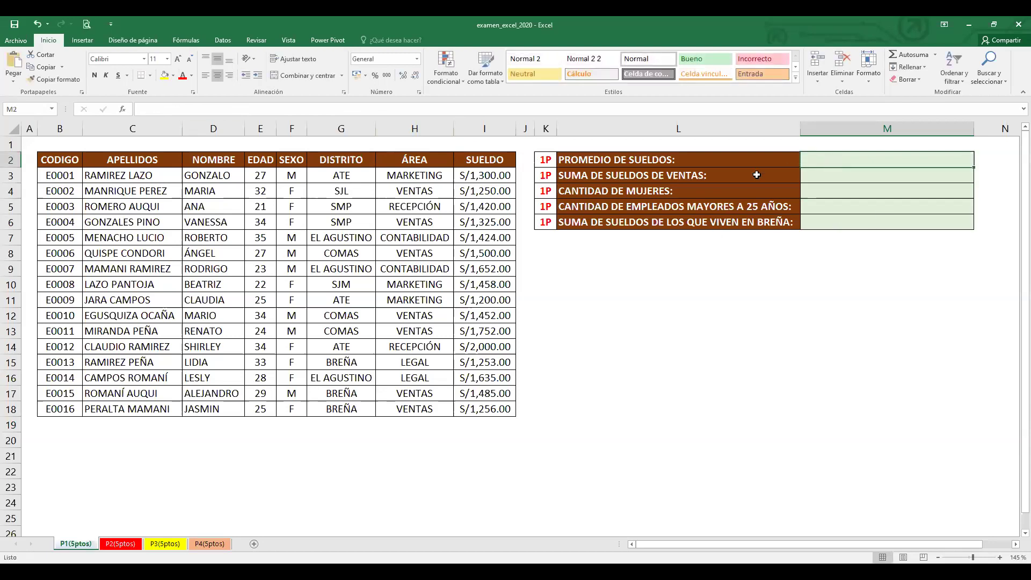
left_click(241, 112)
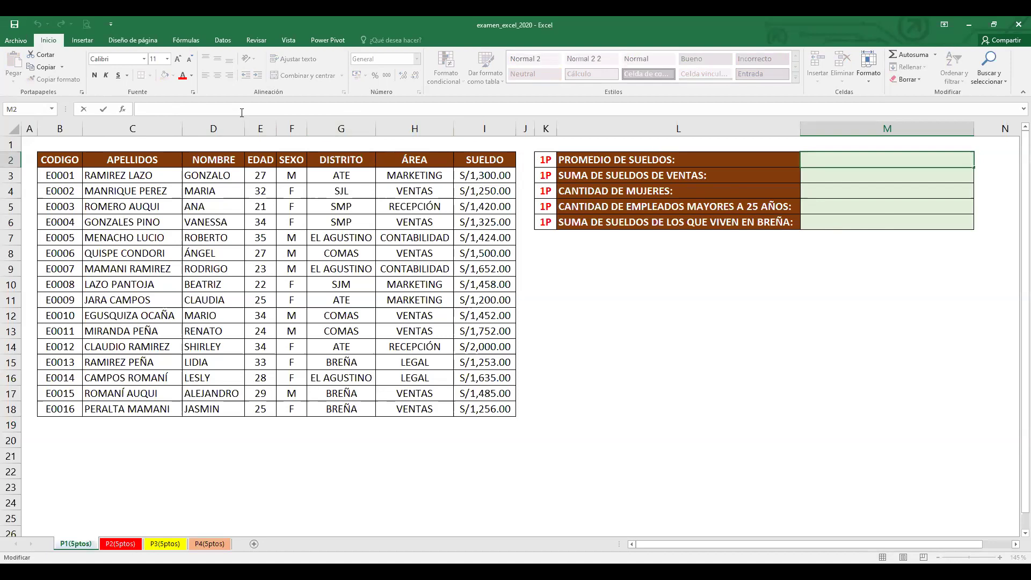
type("=")
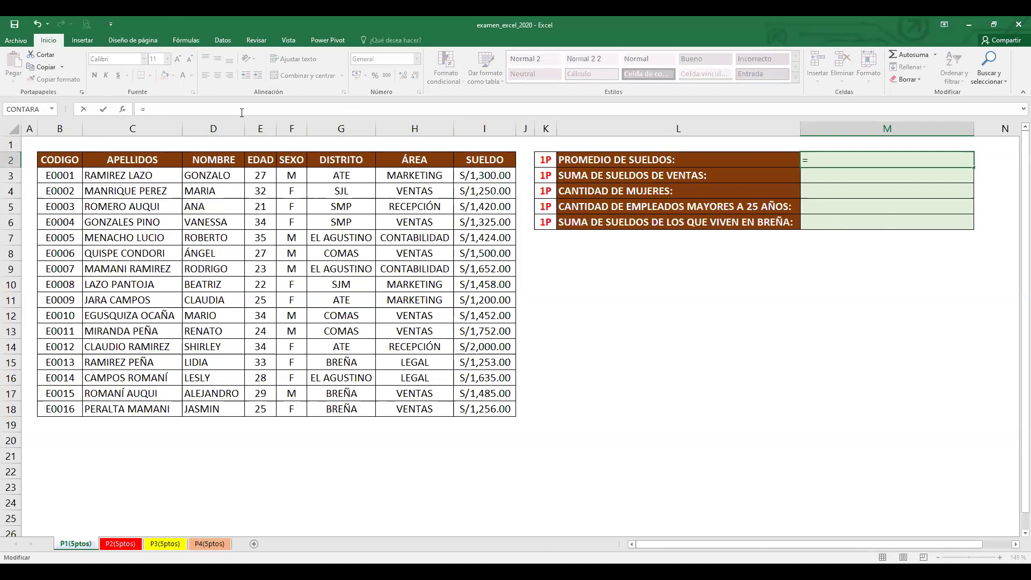
key("Escape")
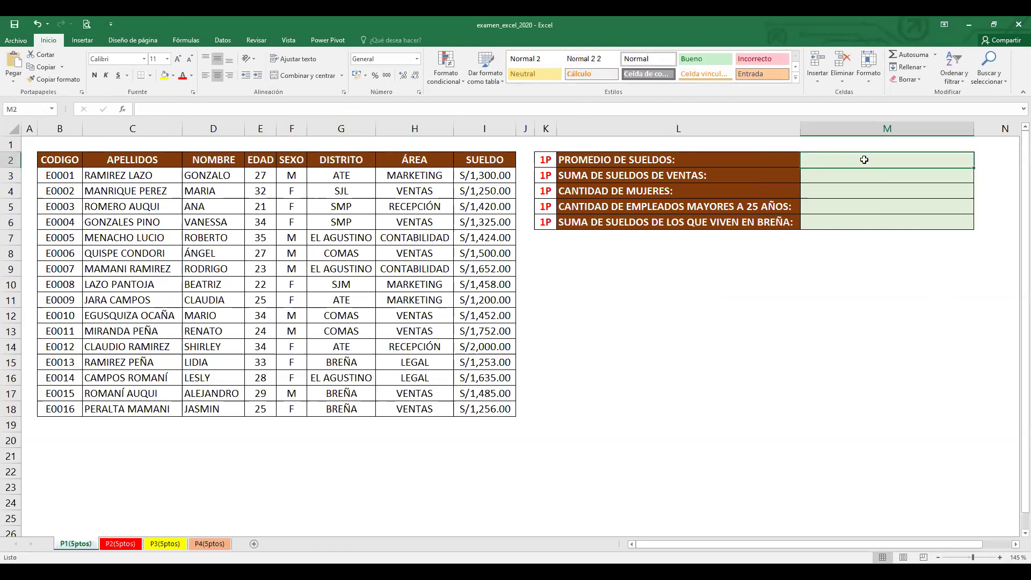
Start Insert Function for the PROMEDIO DE SUELDOS answer cell M2 and choose the Estadísticas category
left_click(188, 41)
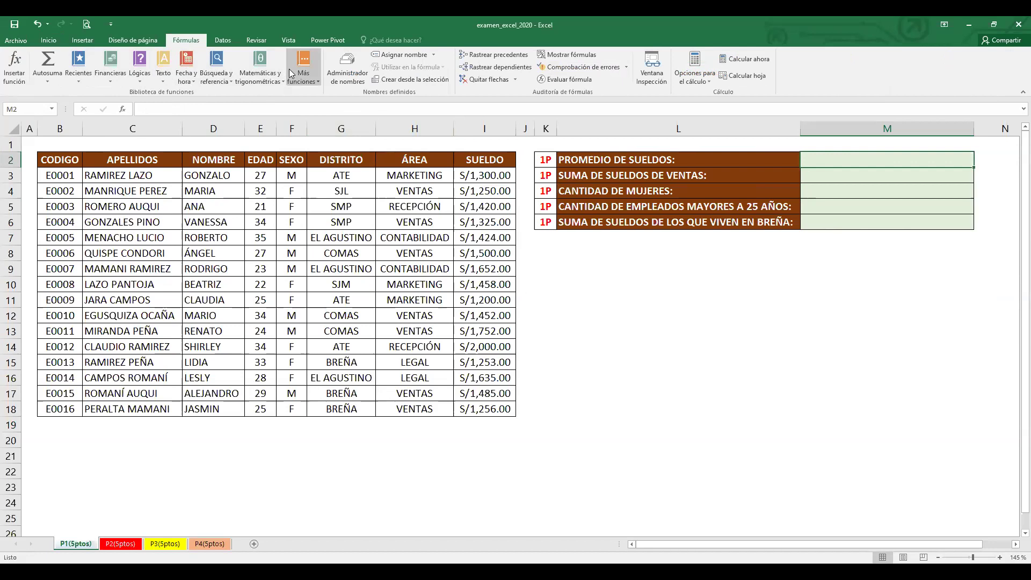
left_click(15, 70)
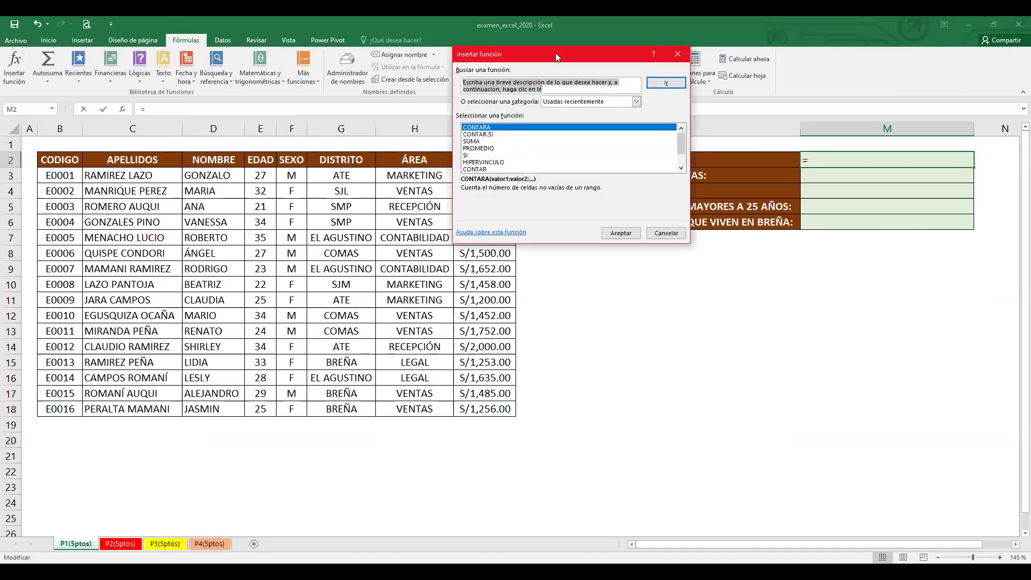
left_click_drag(556, 53, 386, 129)
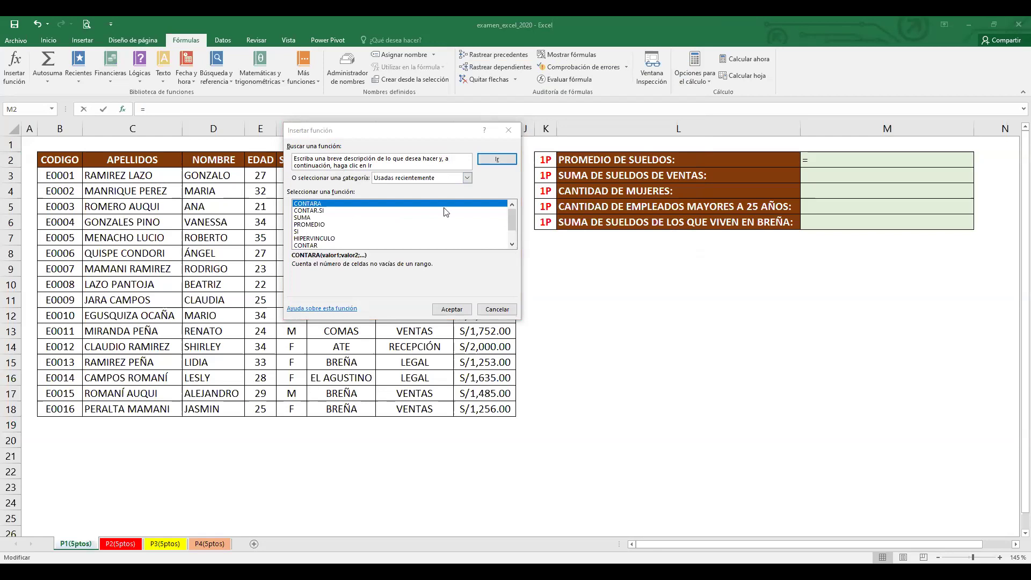
left_click_drag(388, 137, 369, 181)
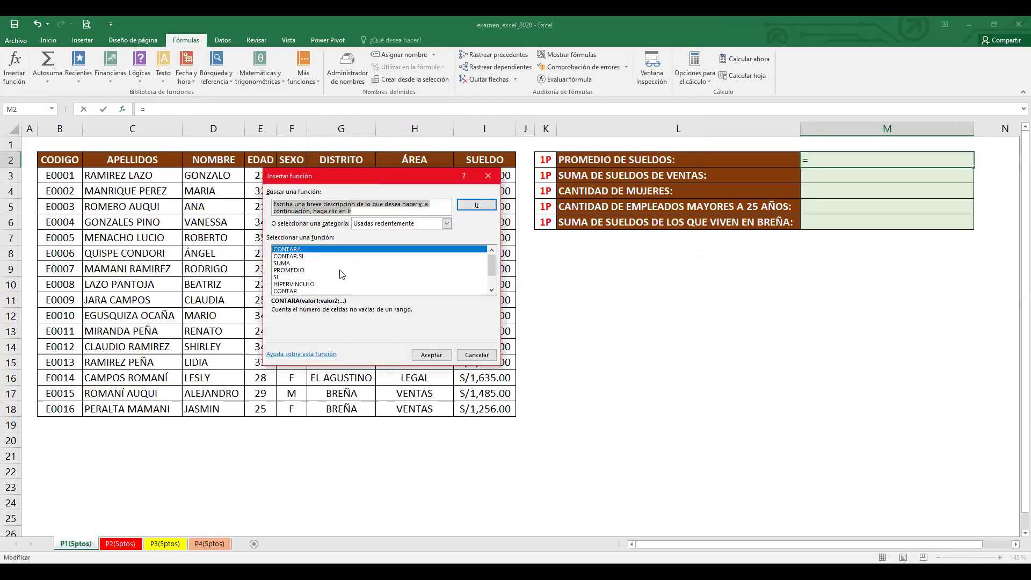
left_click(447, 225)
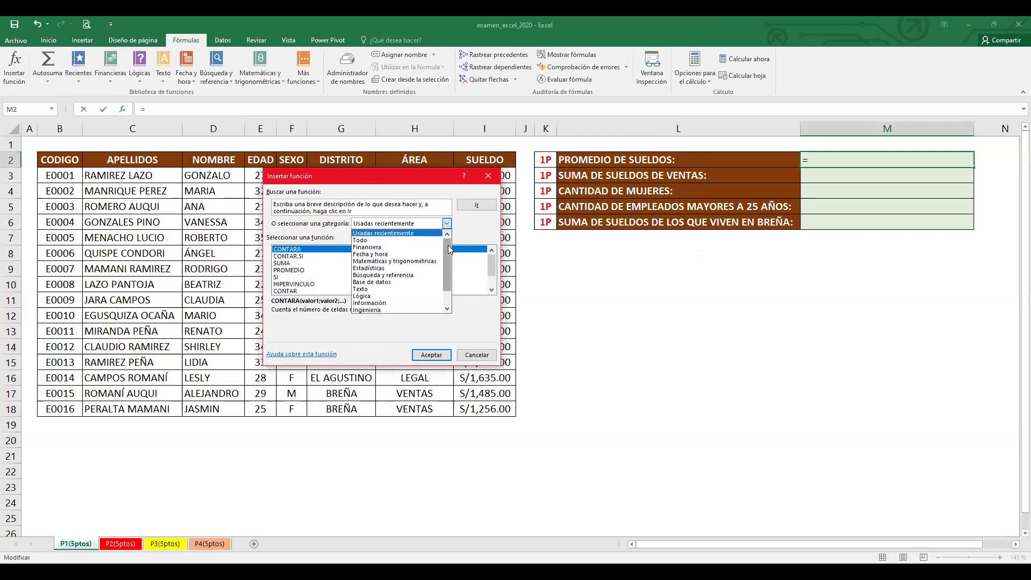
left_click(368, 269)
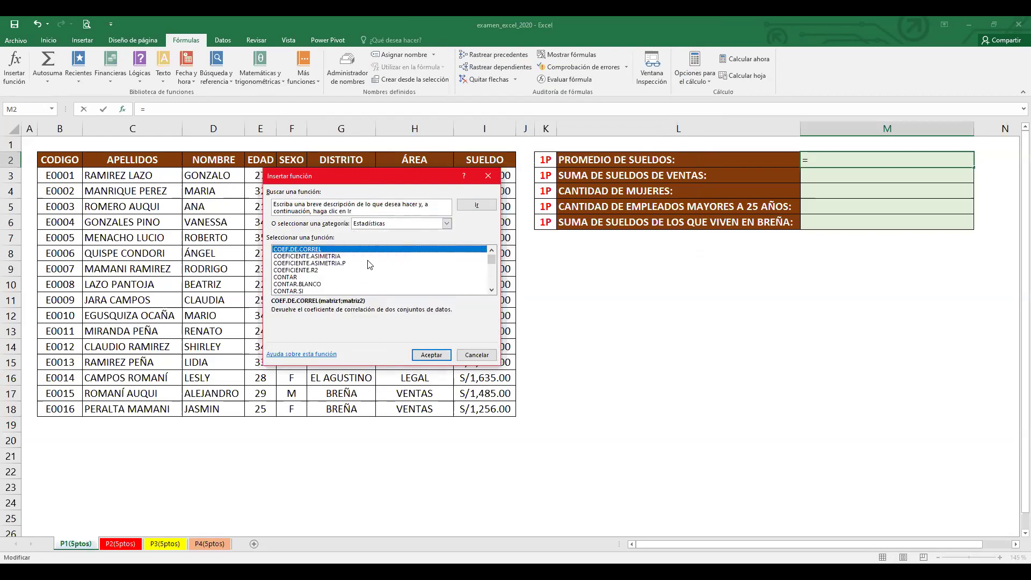
Look through the statistical functions around the CONTAR family and select CONTAR to read its description
left_click(491, 291)
left_click(491, 291)
left_click(491, 290)
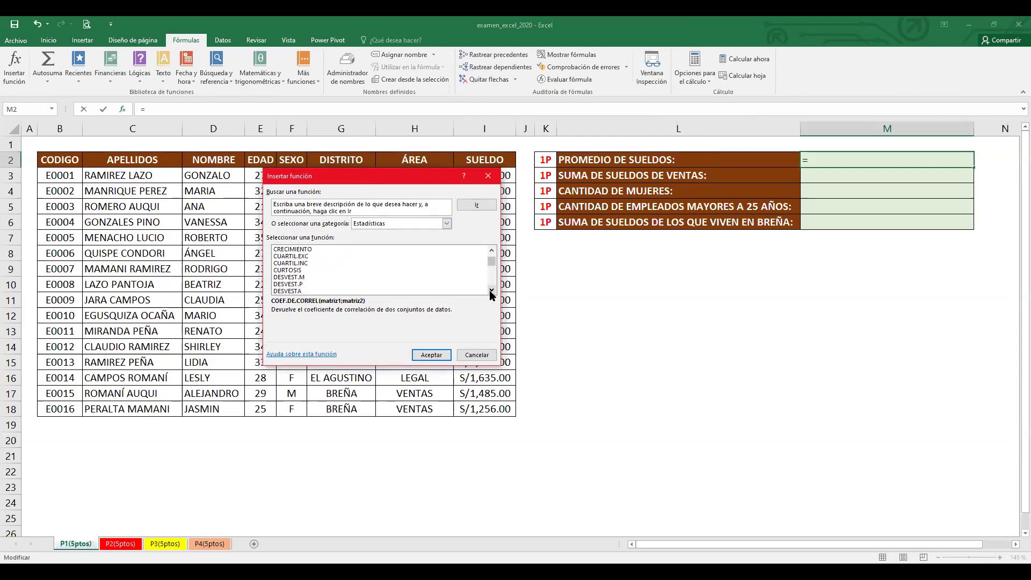
left_click(492, 249)
left_click(491, 250)
left_click(492, 250)
left_click(492, 249)
left_click(492, 250)
left_click(492, 249)
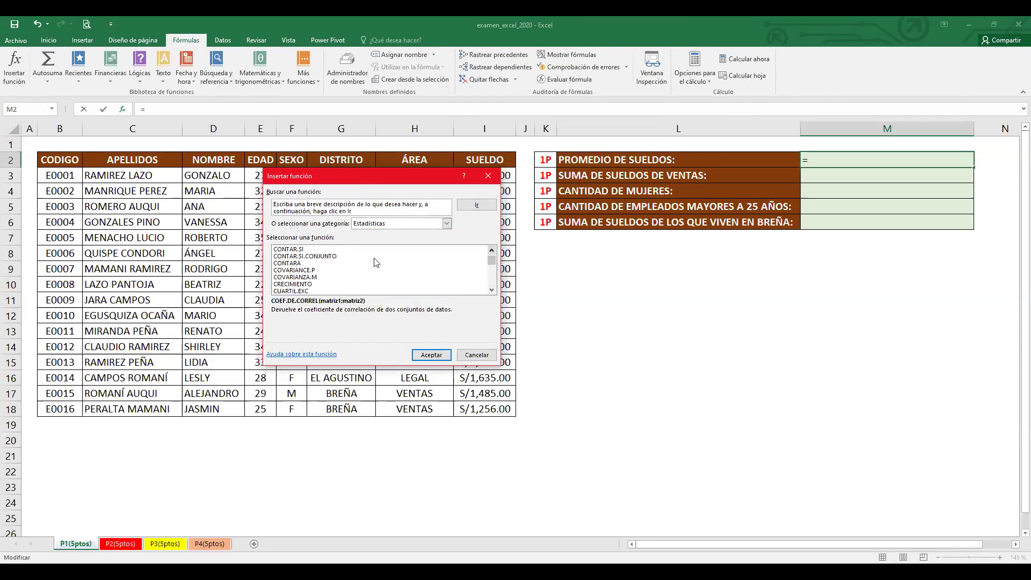
left_click(304, 263)
left_click(302, 251)
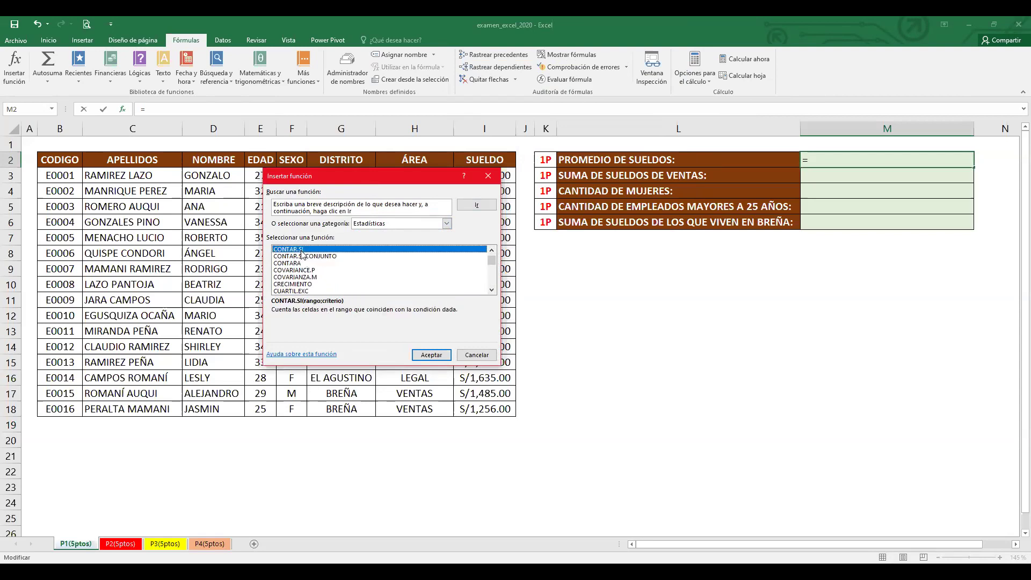
key("Up")
key("Up")
key("Up")
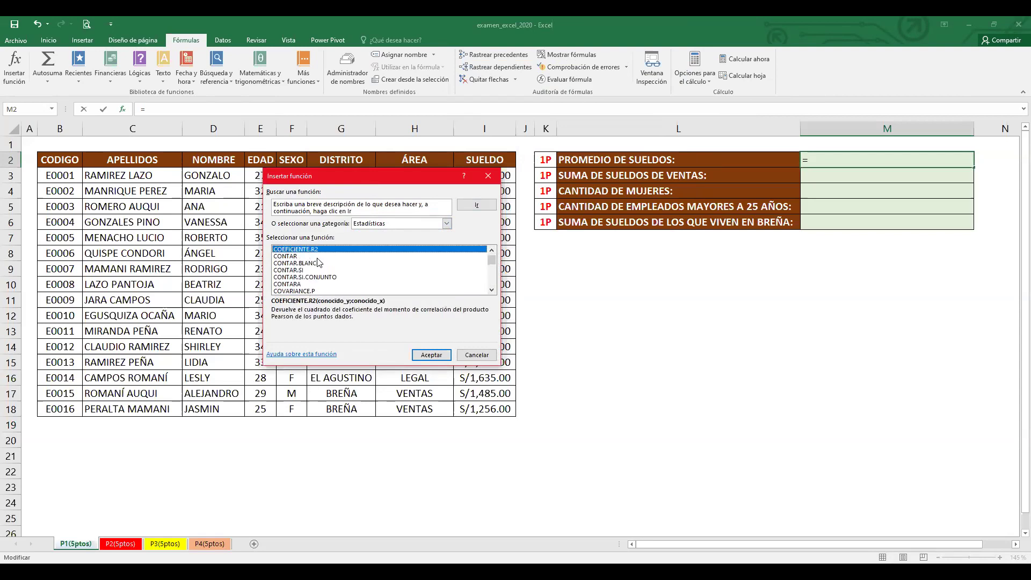
key("Down")
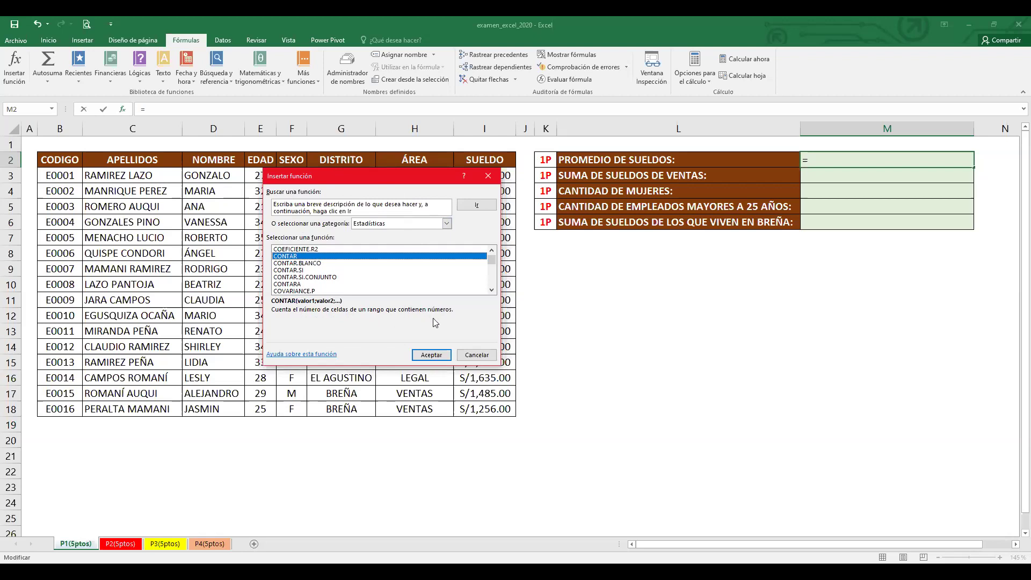
Read the descriptions of CONTAR.SI and of SI in the Lógica category, and close Insert Function without inserting anything
left_click(301, 272)
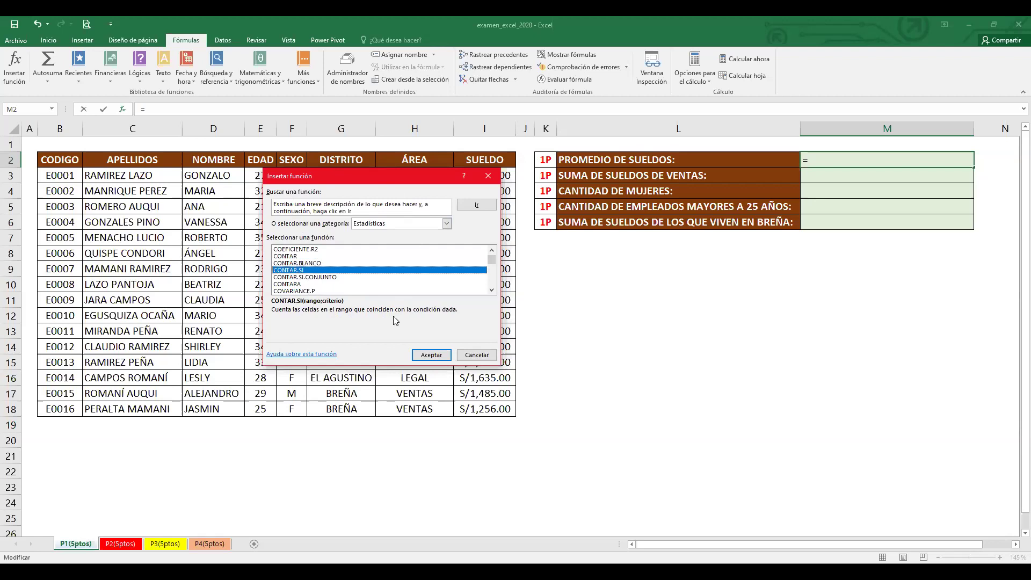
left_click(447, 223)
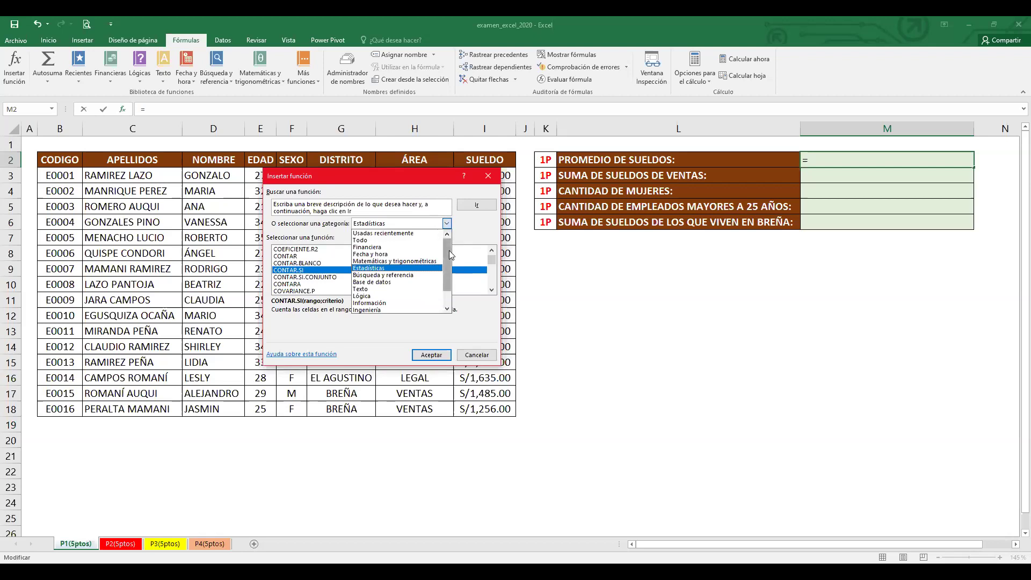
scroll(449, 250, "down", 1)
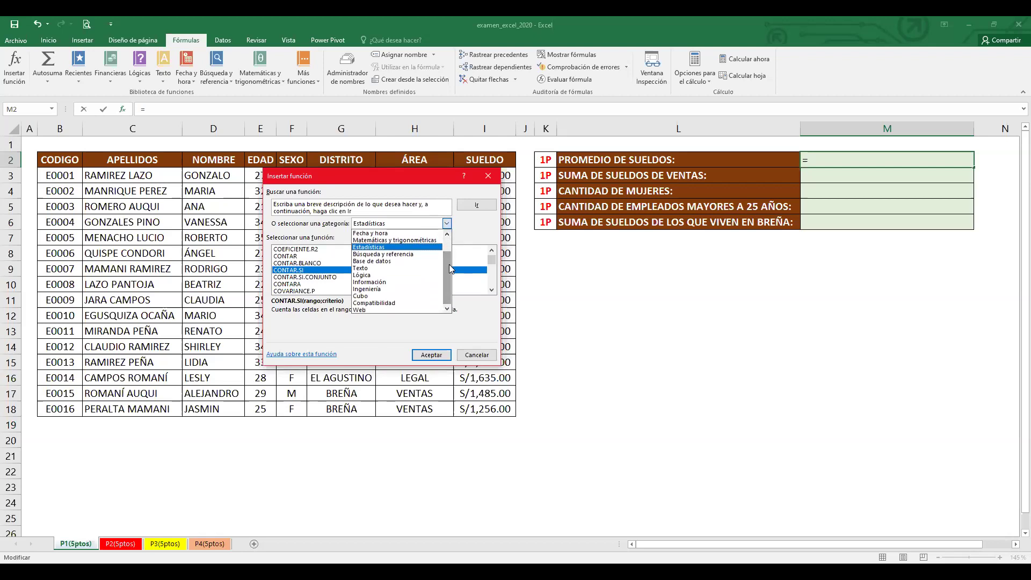
left_click(375, 276)
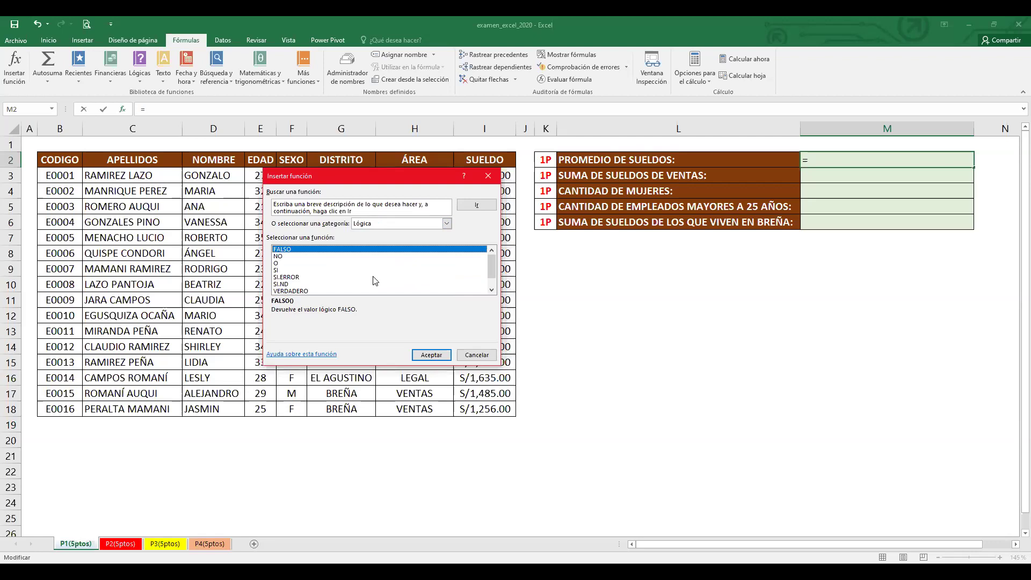
left_click(287, 270)
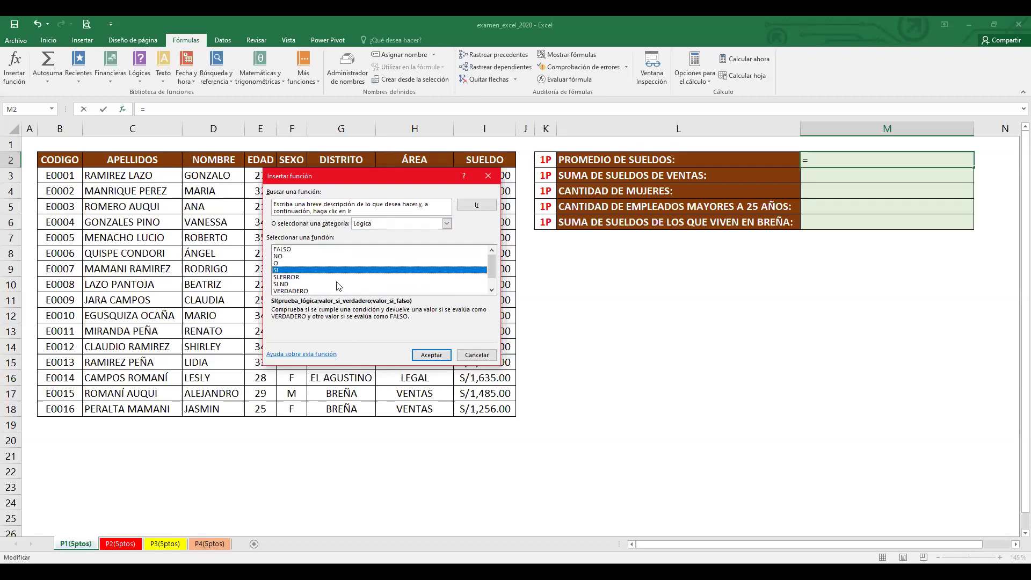
left_click(482, 358)
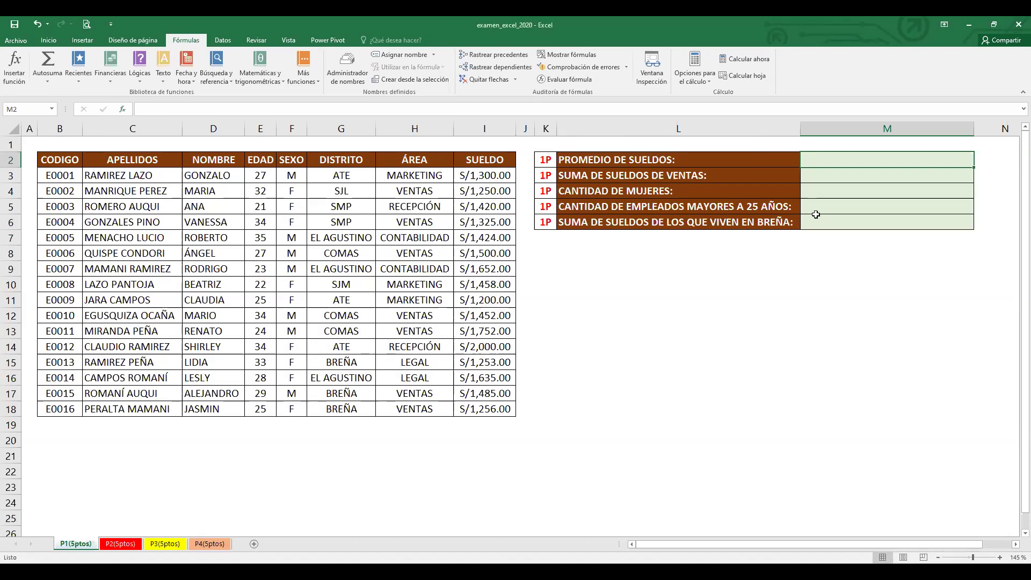
Calculate the average salary in the PROMEDIO DE SUELDOS answer cell M2 with =PROMEDIO(I3:I18)
left_click_drag(545, 161, 856, 164)
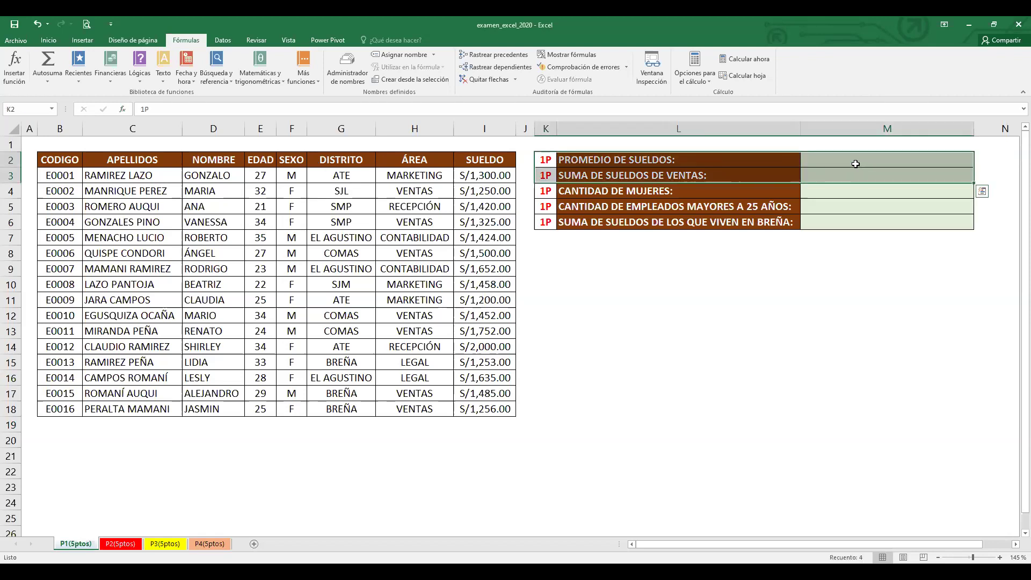
left_click(855, 164)
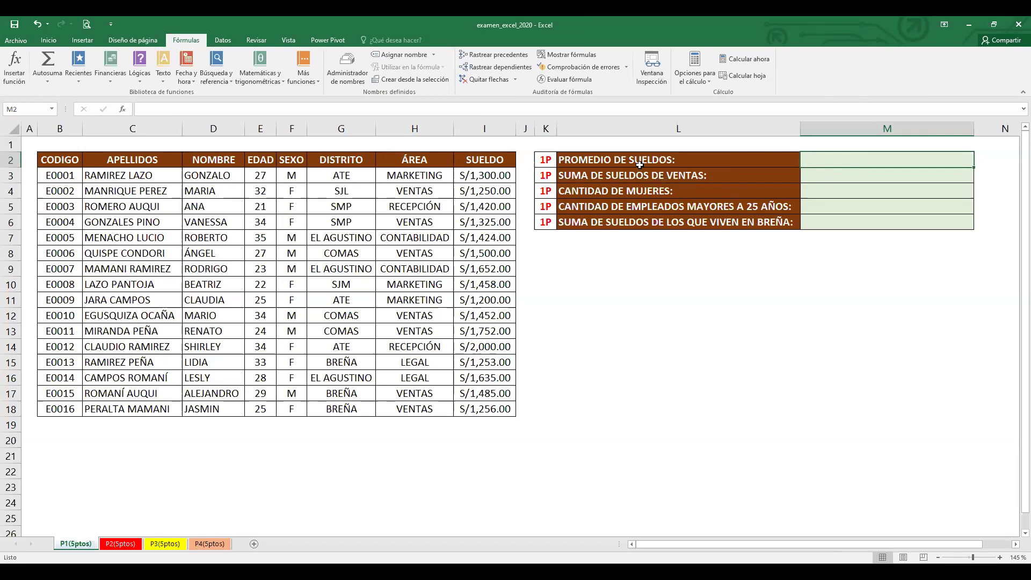
left_click_drag(491, 161, 495, 410)
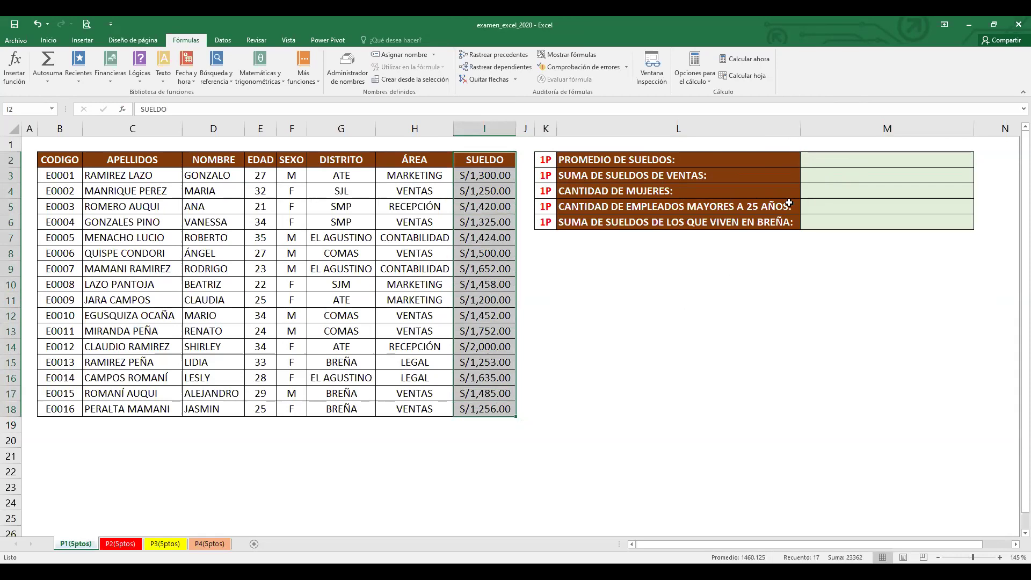
left_click(840, 164)
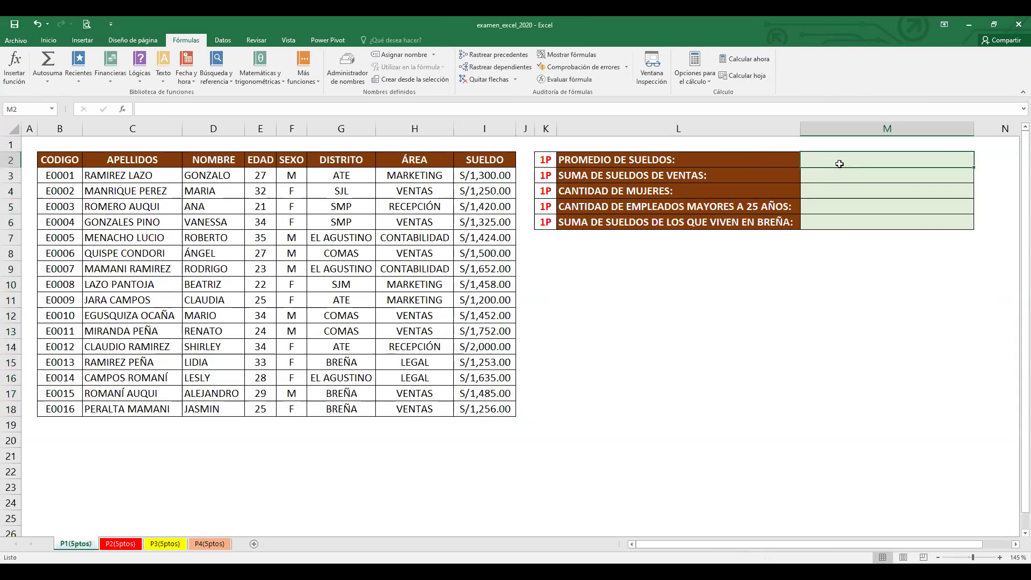
type("=")
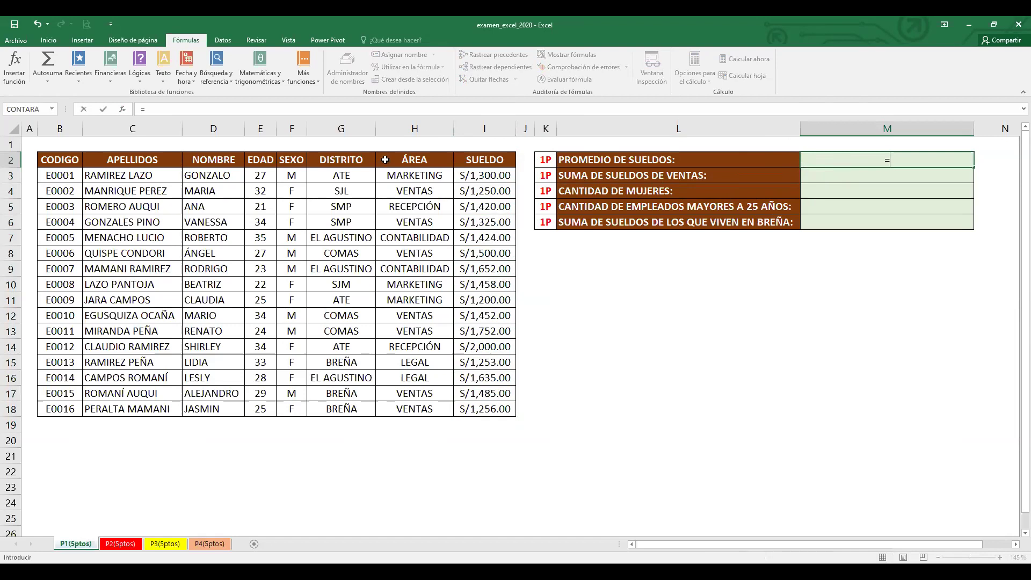
left_click(142, 110)
type("PROMEDIO")
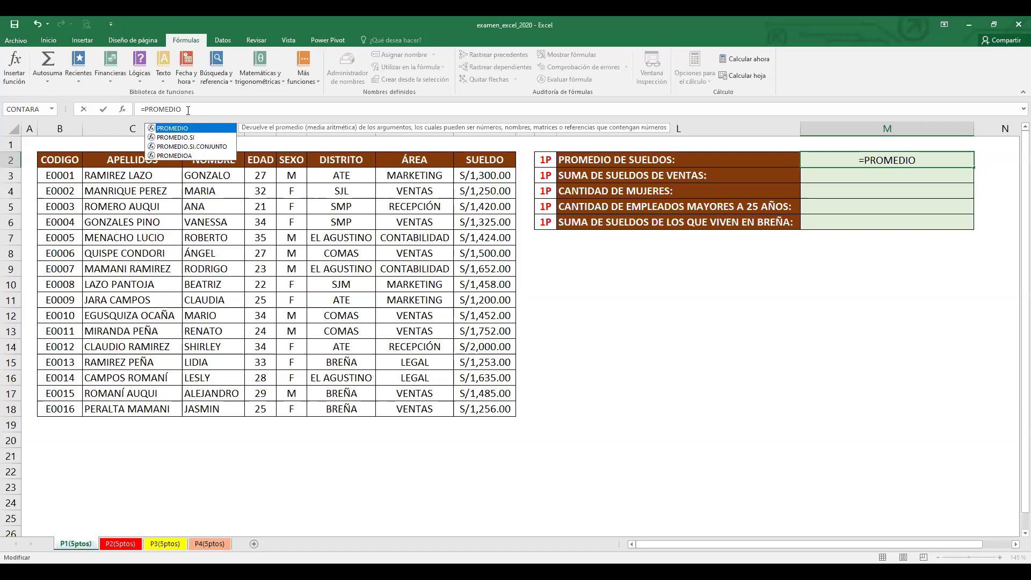
type("(")
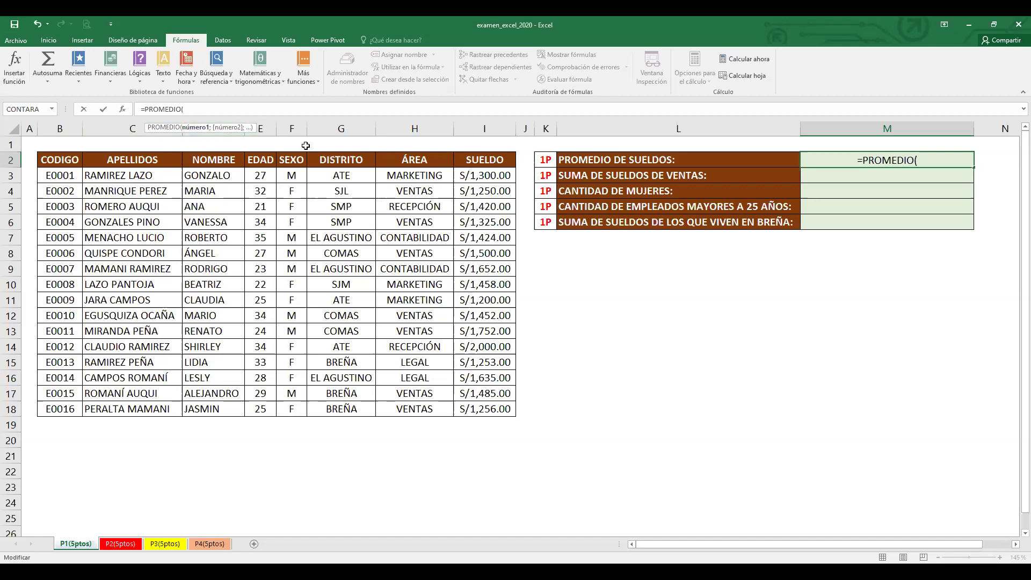
left_click(484, 179)
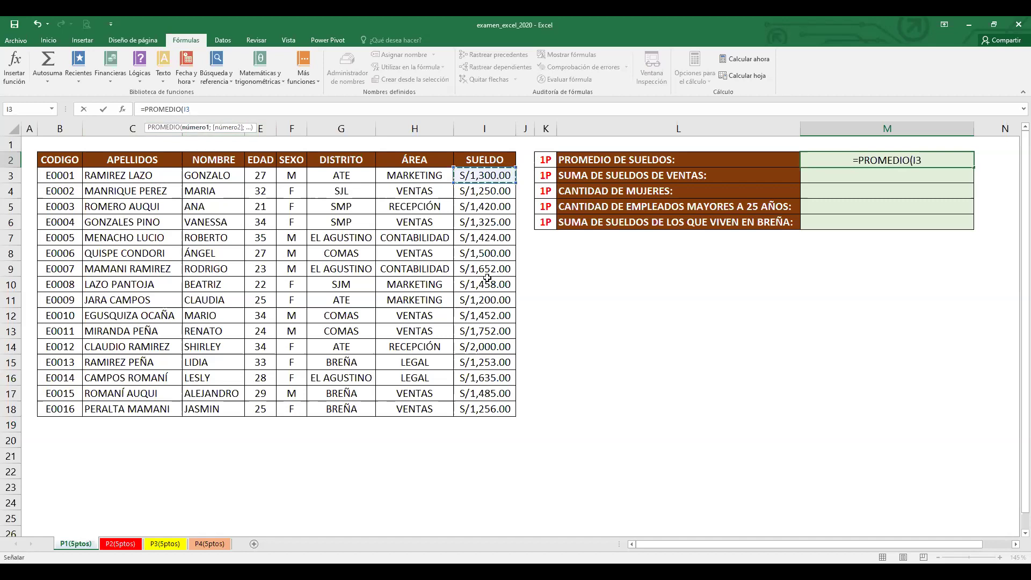
left_click(489, 409, "shift")
type(")")
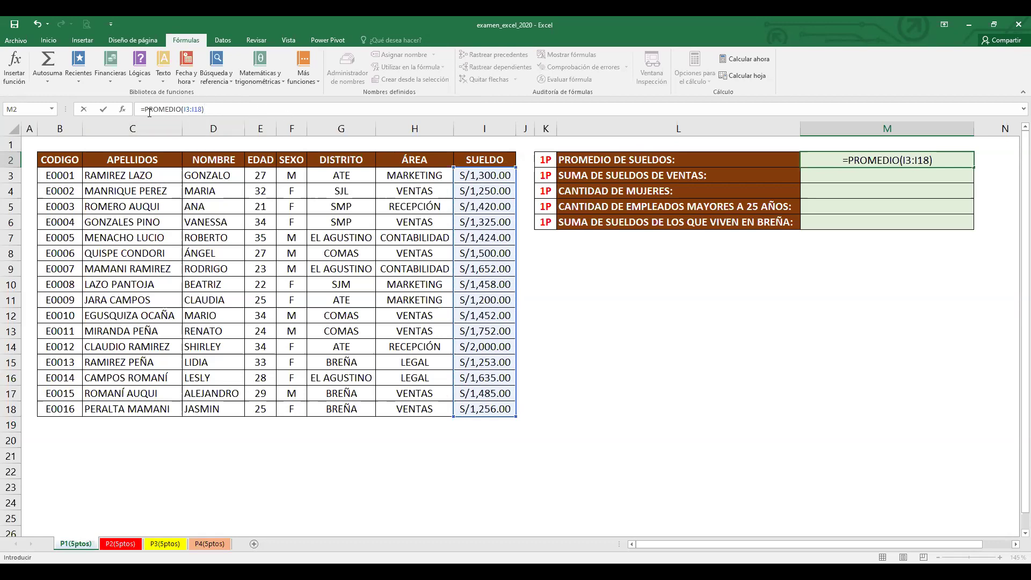
key("Return")
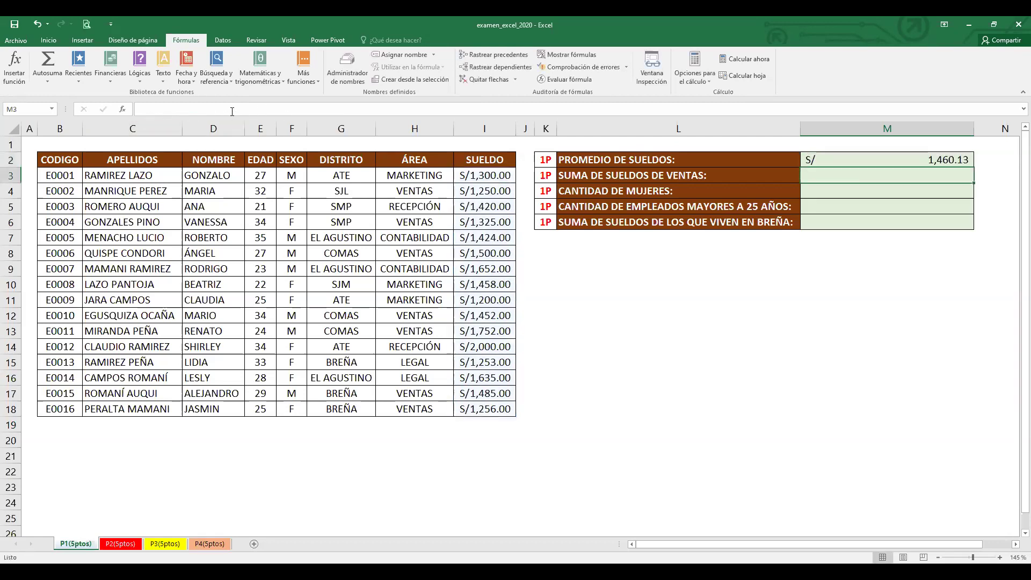
Review the average formula in M2 against the salary range I3:I18, leaving the formula as it is
left_click(828, 157)
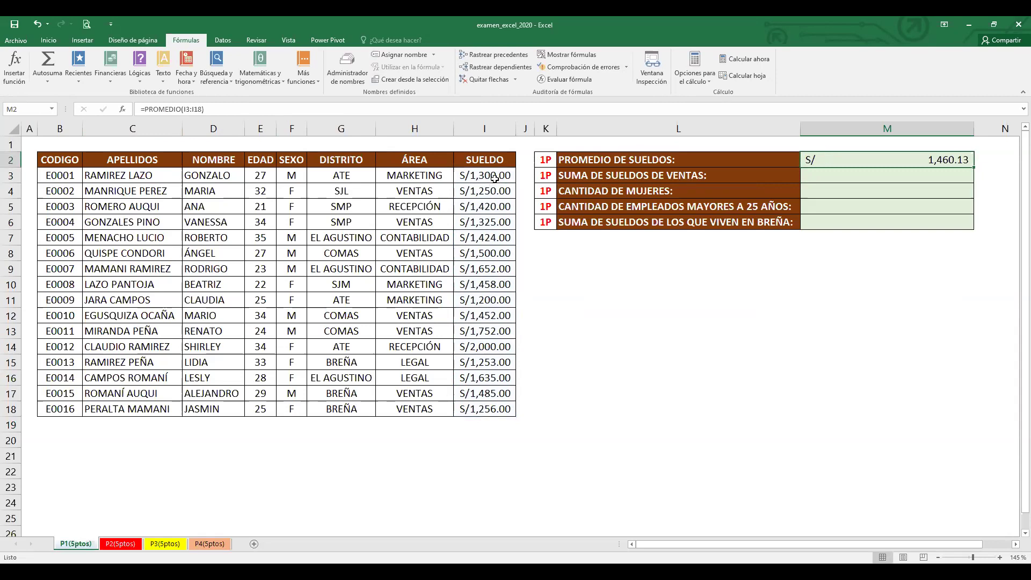
left_click_drag(494, 178, 494, 412)
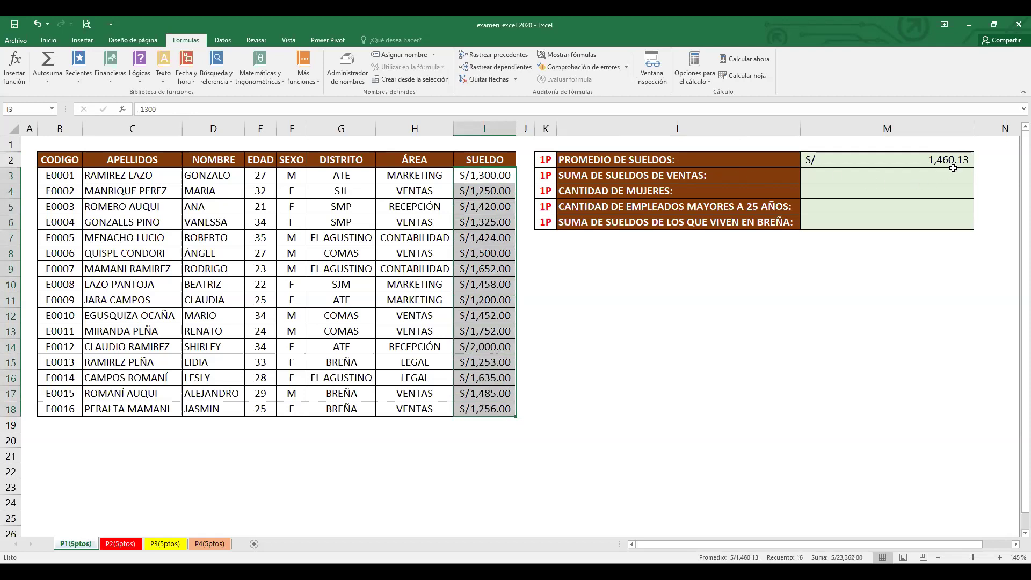
left_click(883, 164)
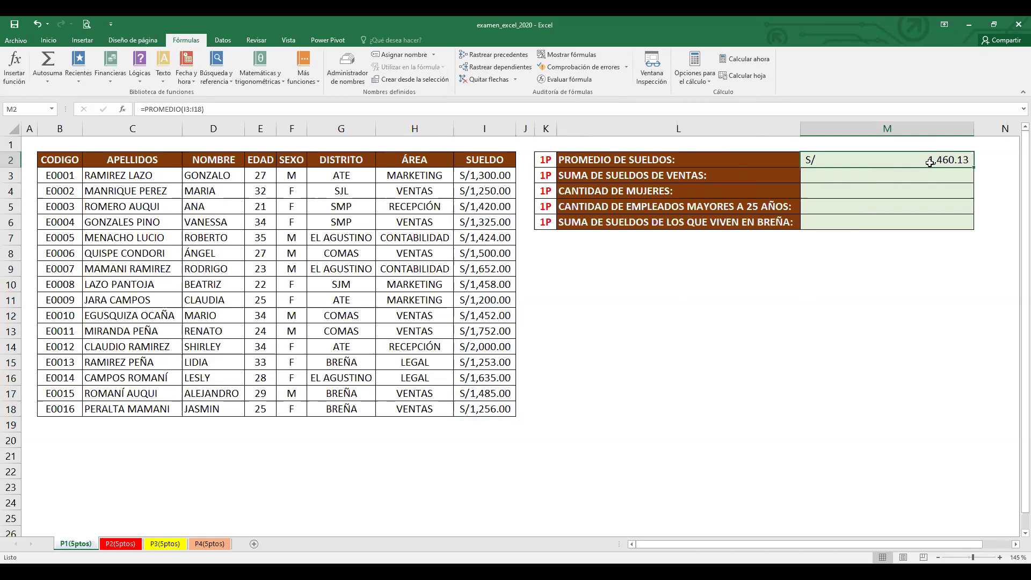
left_click(215, 109)
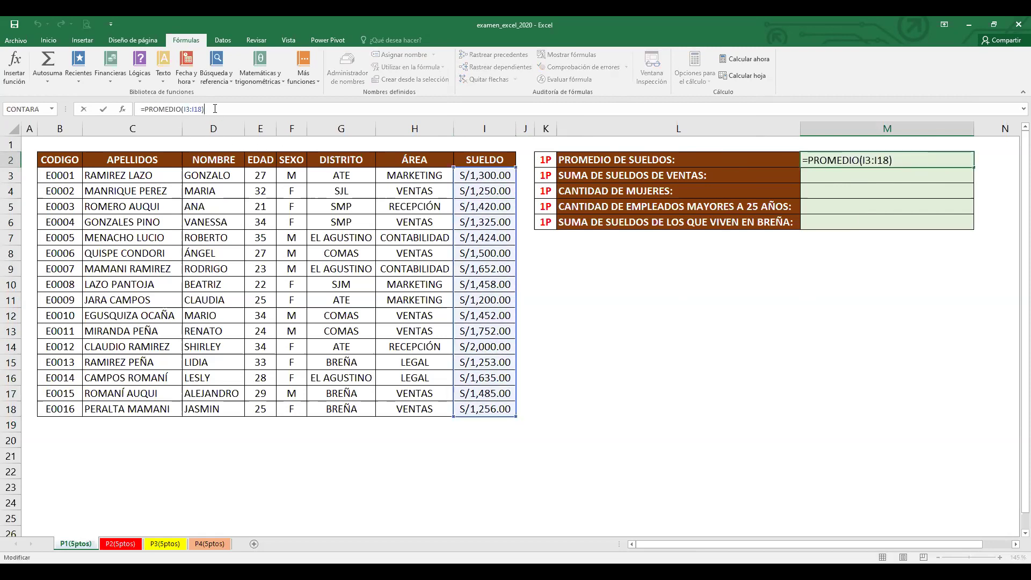
left_click(675, 289)
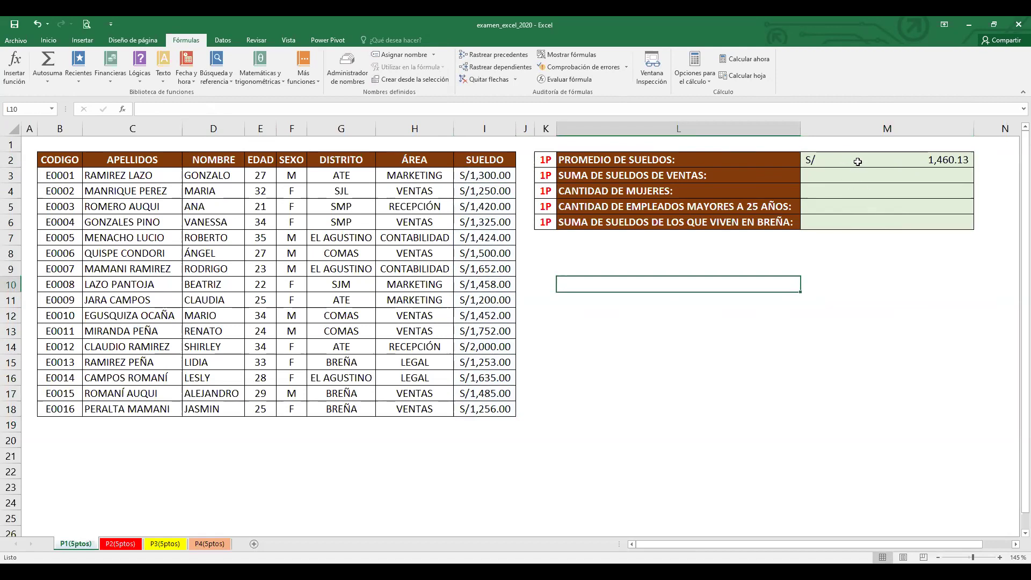
left_click(876, 160)
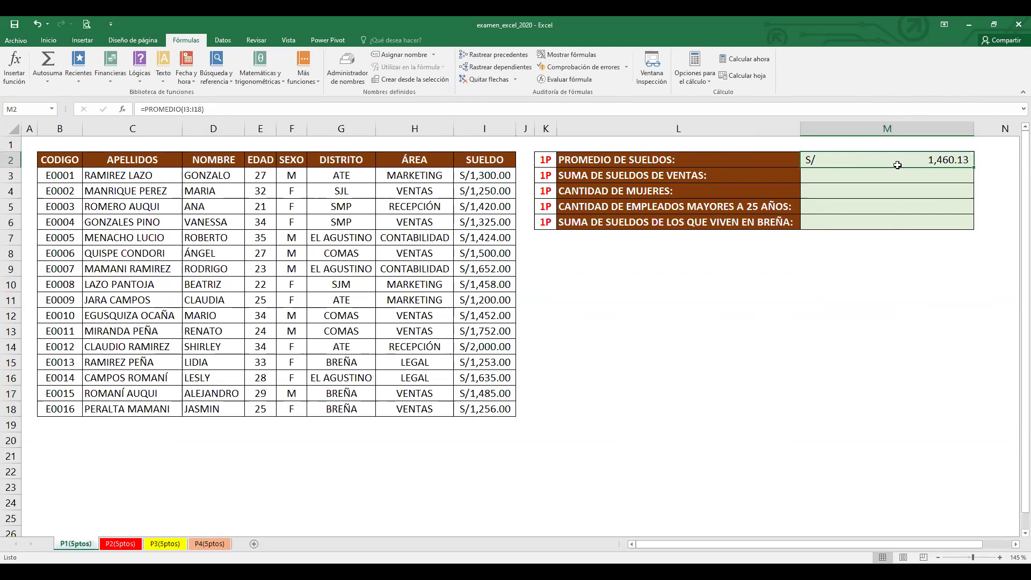
left_click(211, 108)
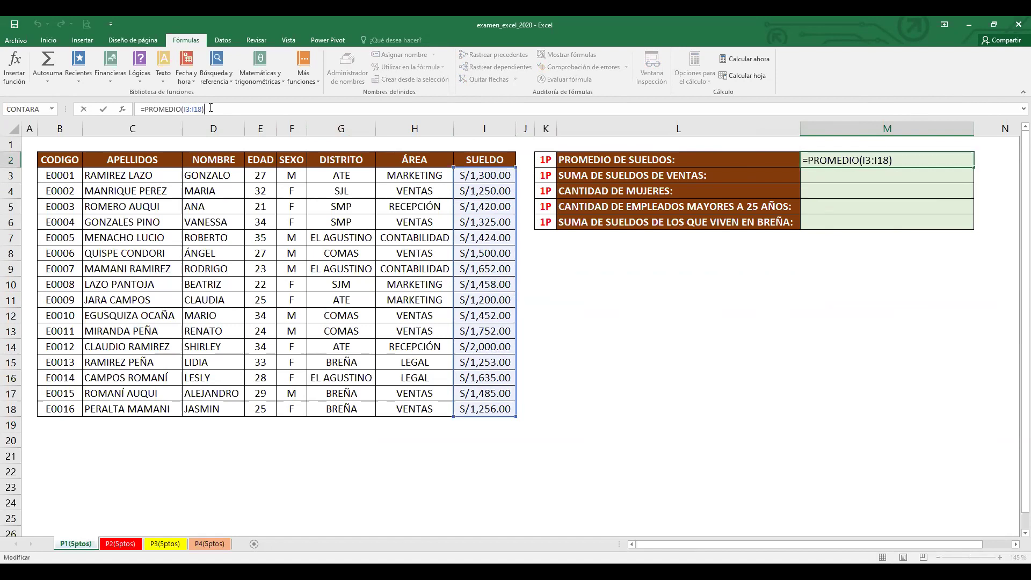
key("Return")
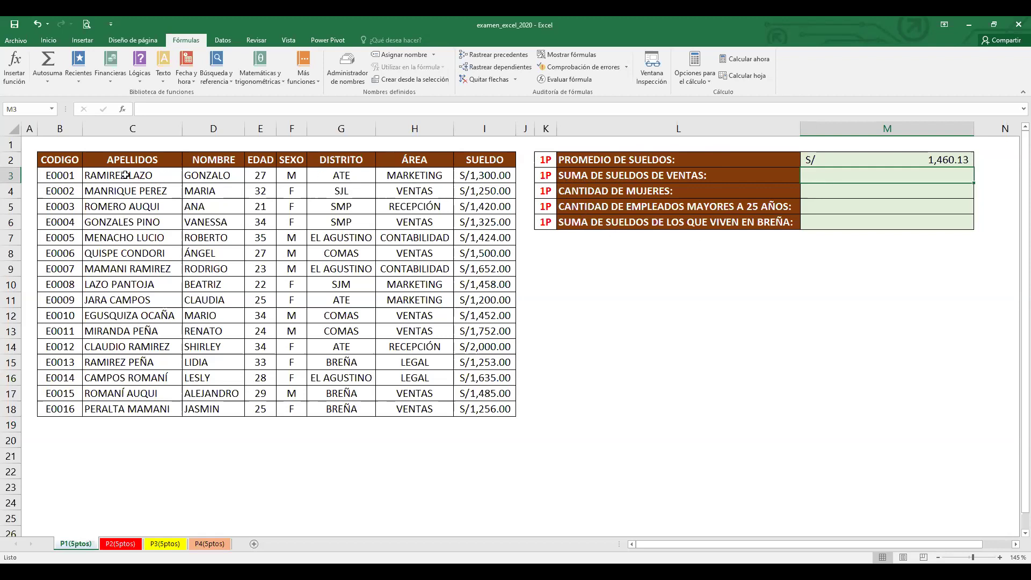
Examine the ÁREA column and the salaries of the first VENTAS employees in rows 4, 6 and 8
left_click_drag(412, 161, 416, 415)
left_click(427, 193)
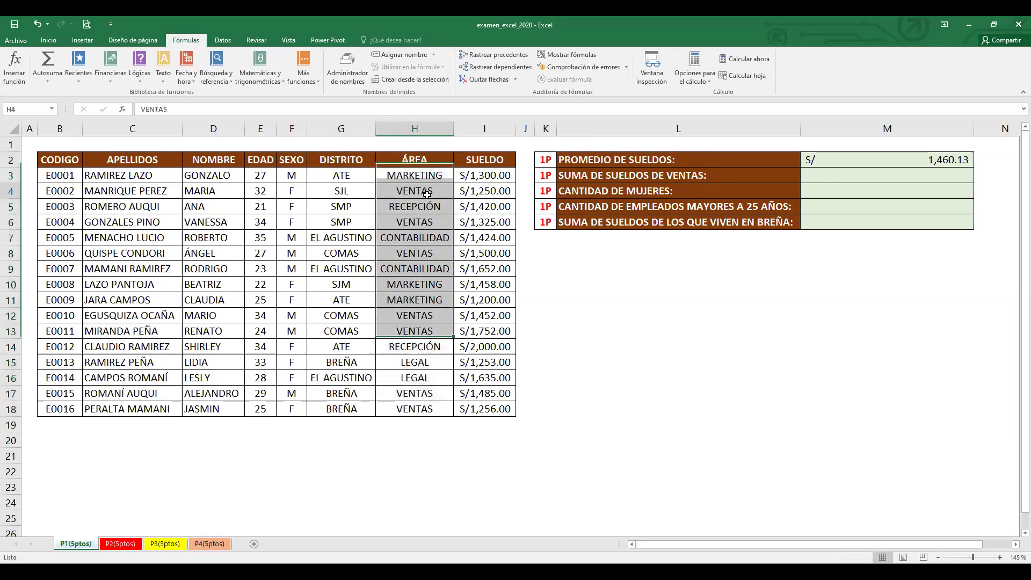
left_click(430, 223)
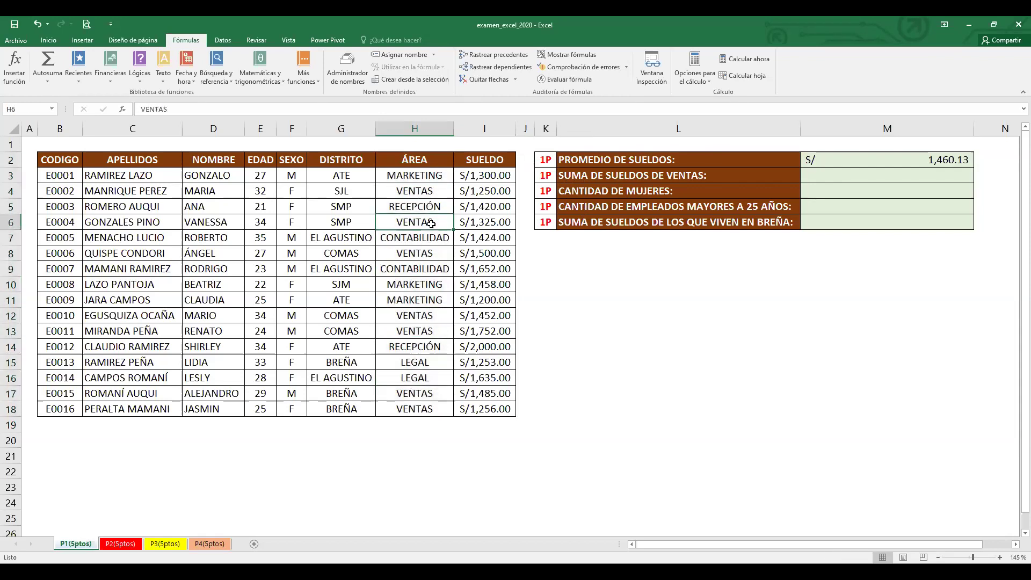
left_click(467, 191)
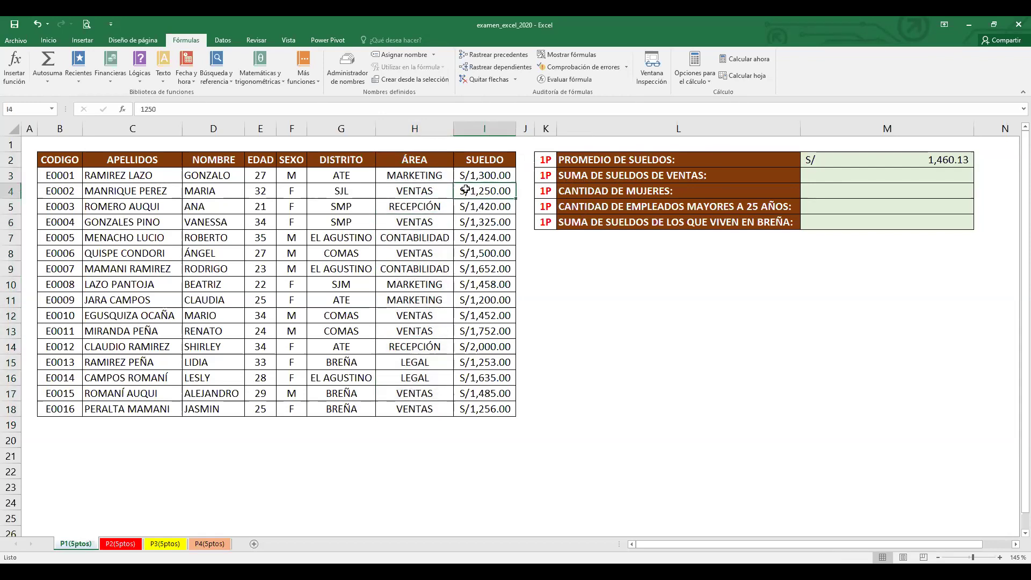
left_click(472, 228)
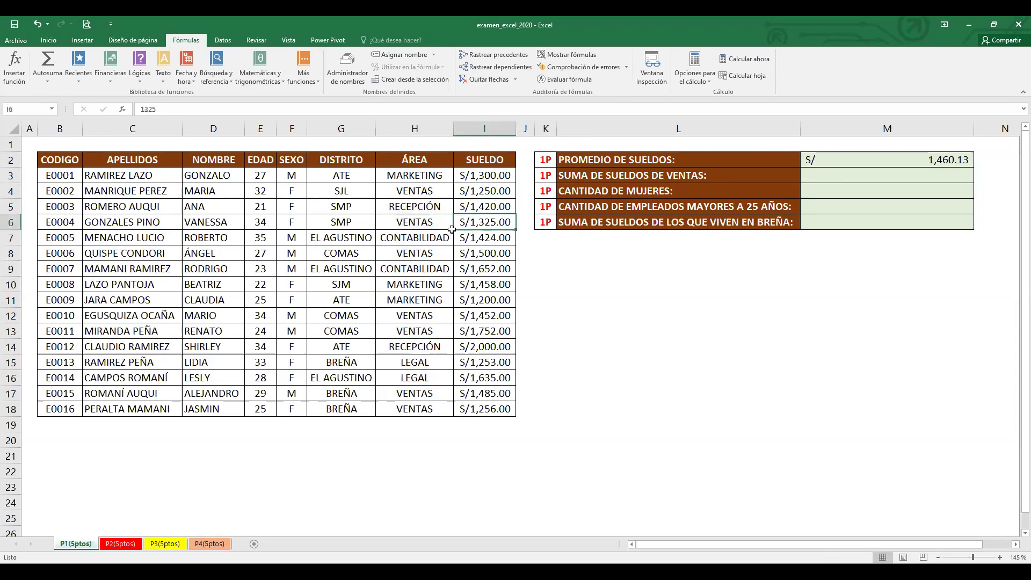
left_click(471, 258)
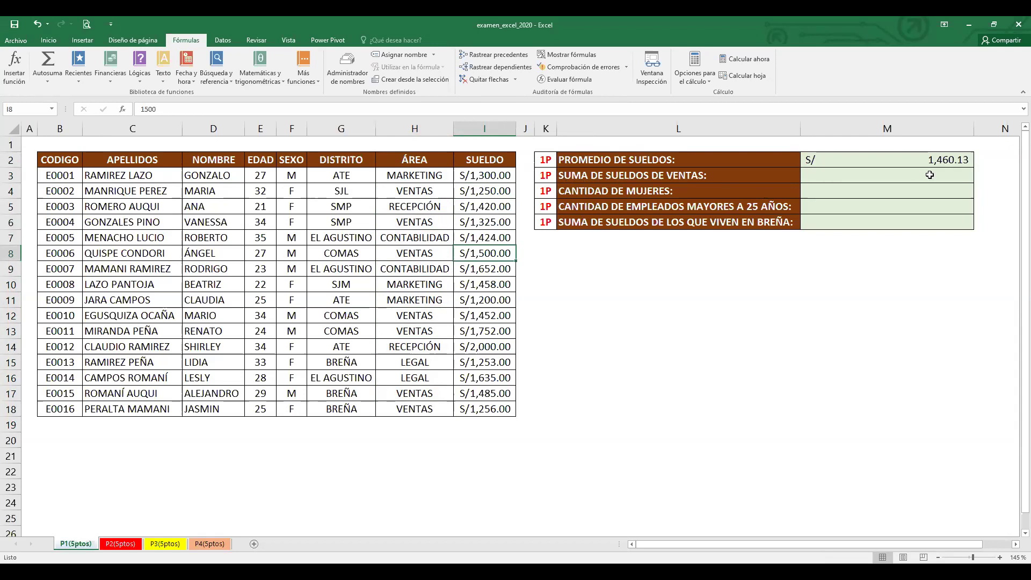
Start a SUMAR.SI formula in the SUMA DE SUELDOS DE VENTAS answer cell M3, with the ÁREA cells H3:H18 as the range
left_click(887, 178)
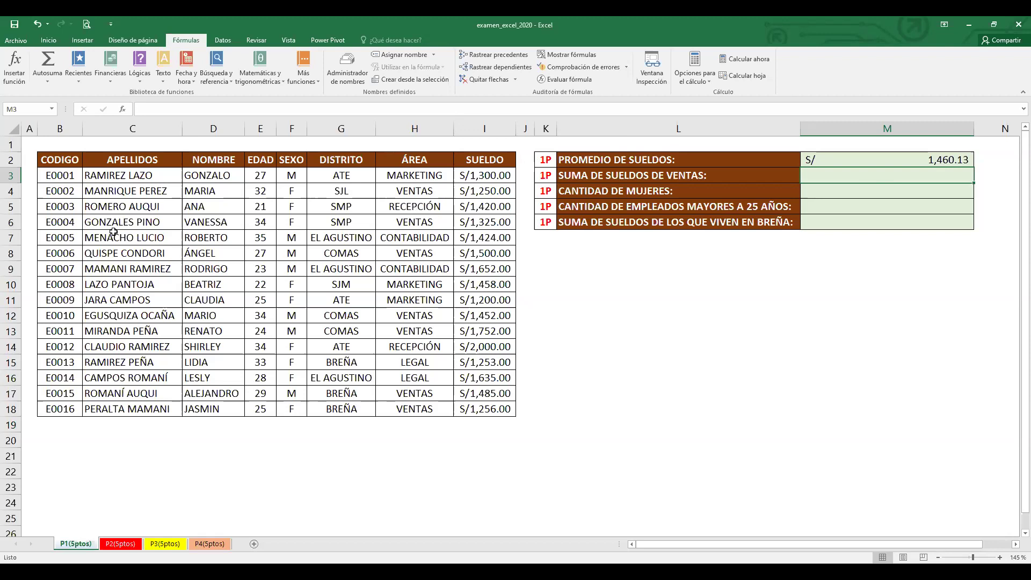
left_click(148, 106)
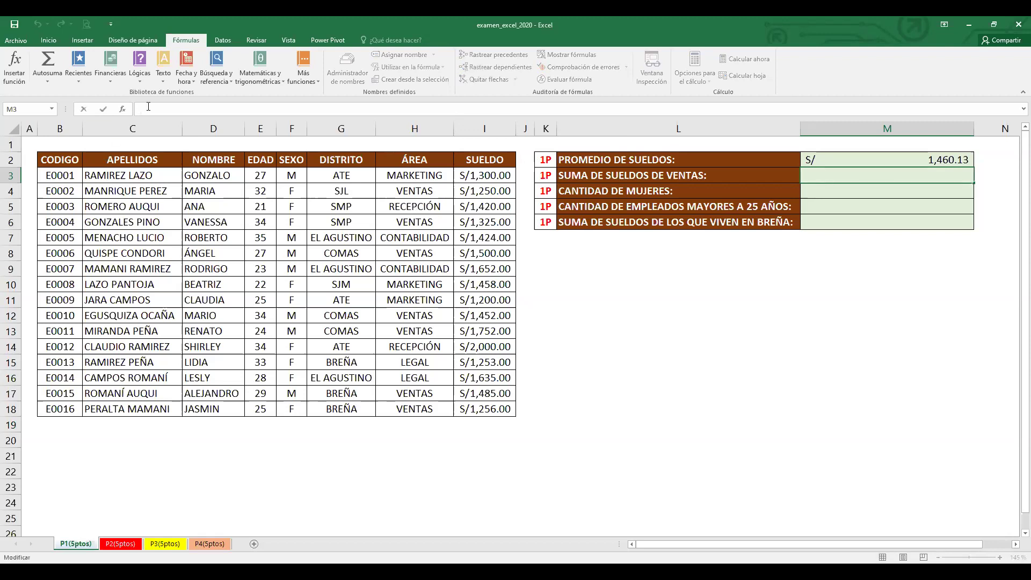
type("=")
type("SUMAR.SI")
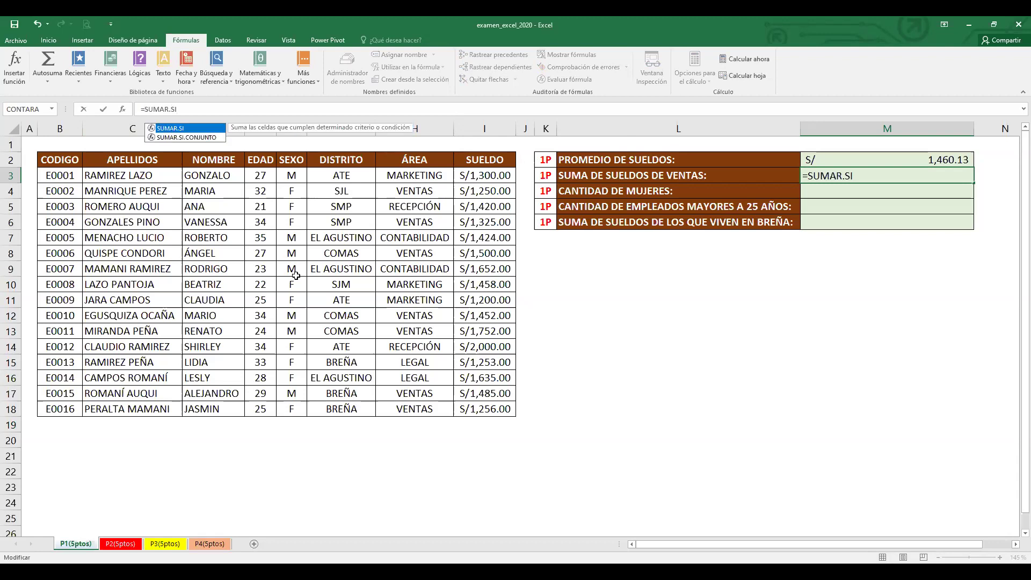
type("(")
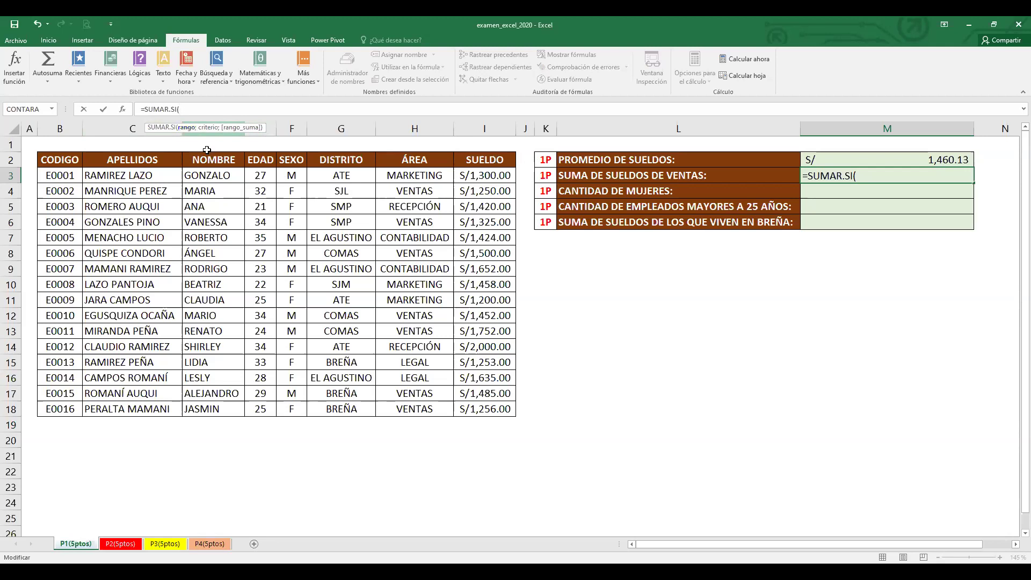
left_click(433, 176)
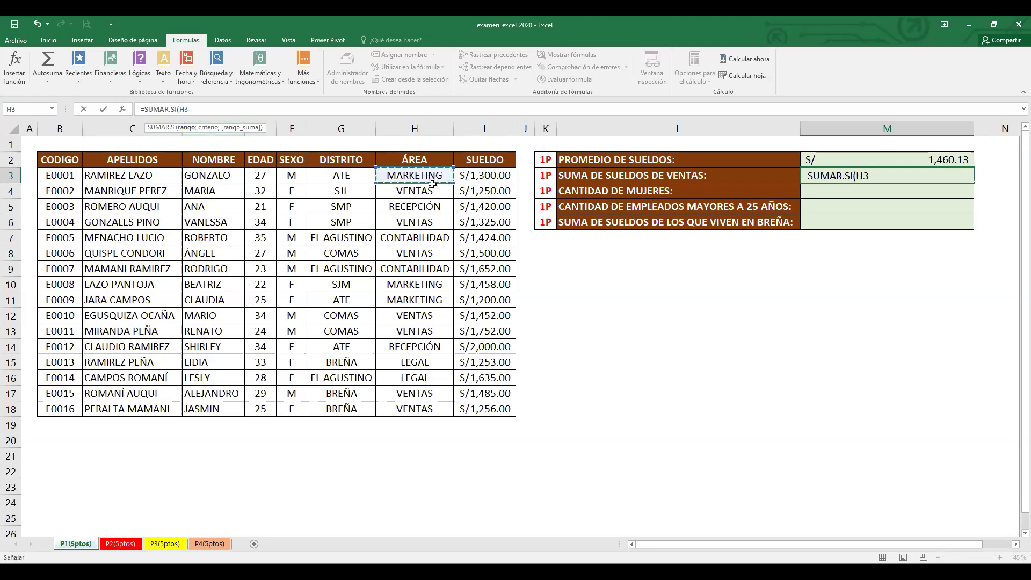
left_click(429, 409, "shift")
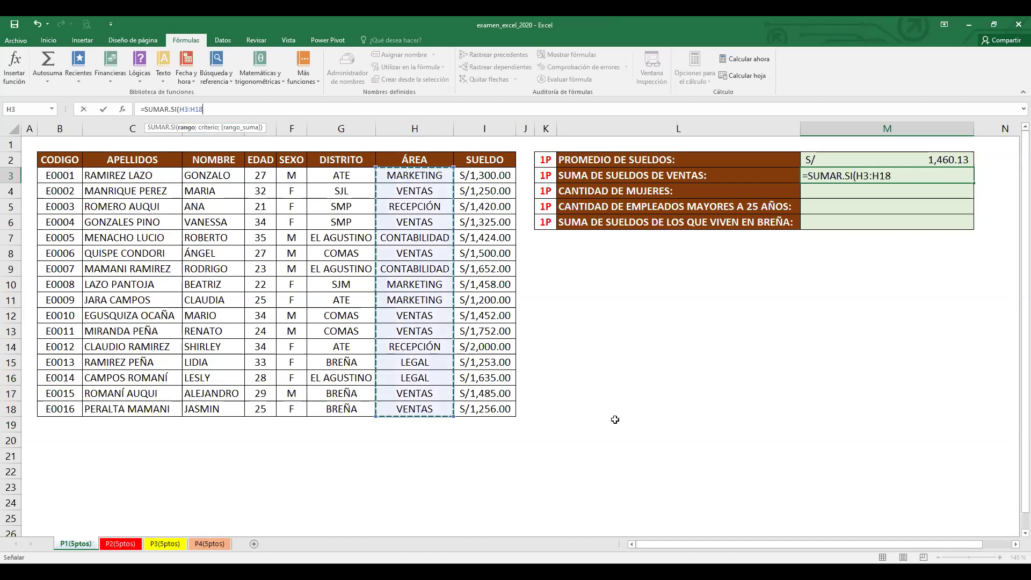
type(";")
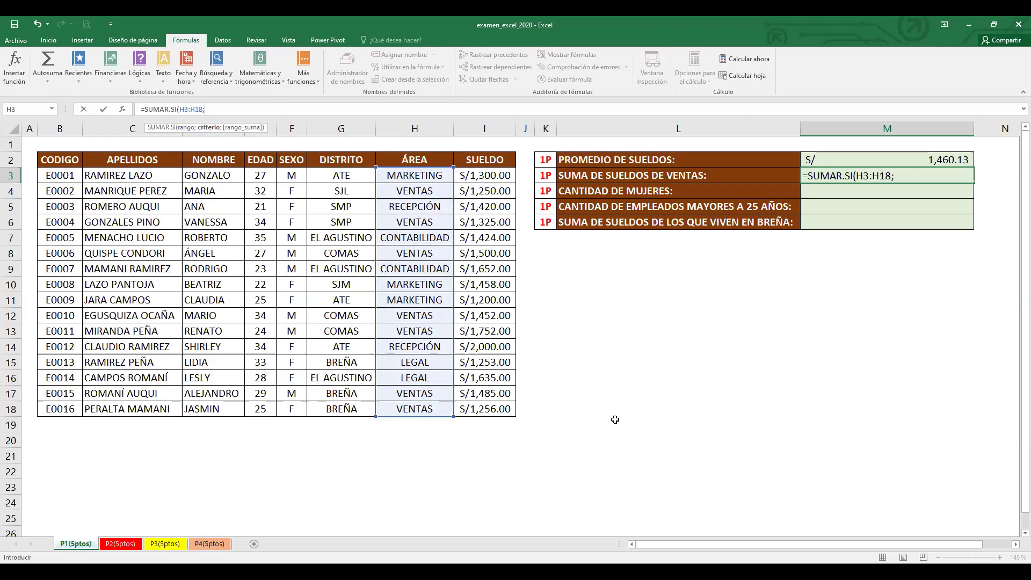
key("BackSpace")
type(";")
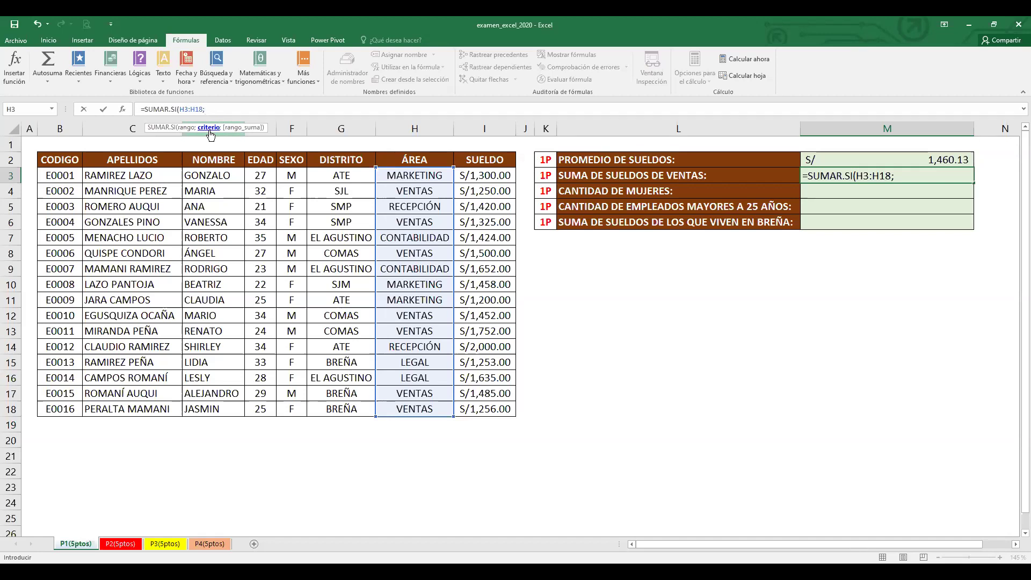
Add "VENTAS" in quotation marks as the criterion of the SUMAR.SI formula in M3
left_click(207, 109)
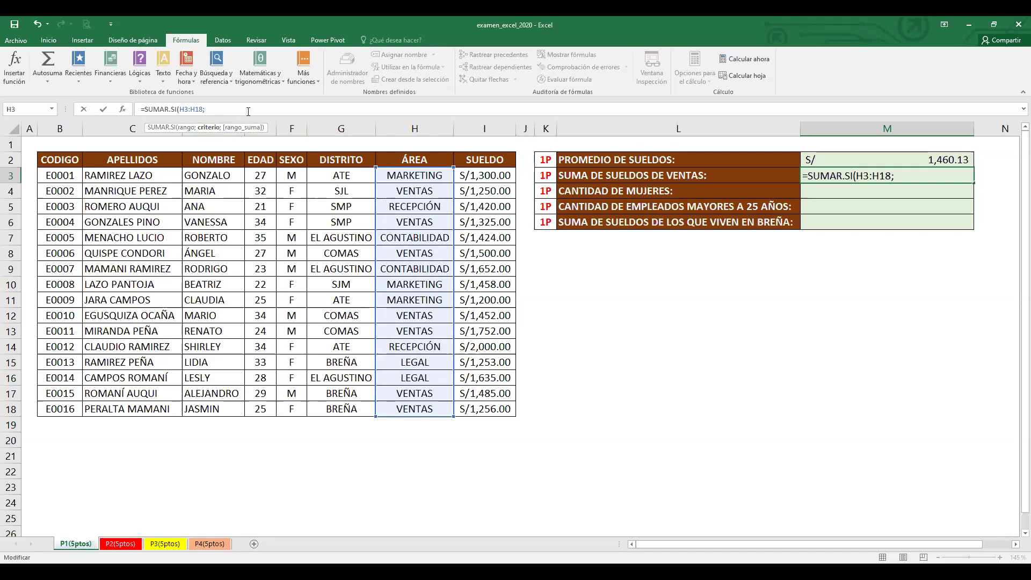
type("VENTAS")
type("\"")
left_click(236, 110)
type("\"")
type("\";")
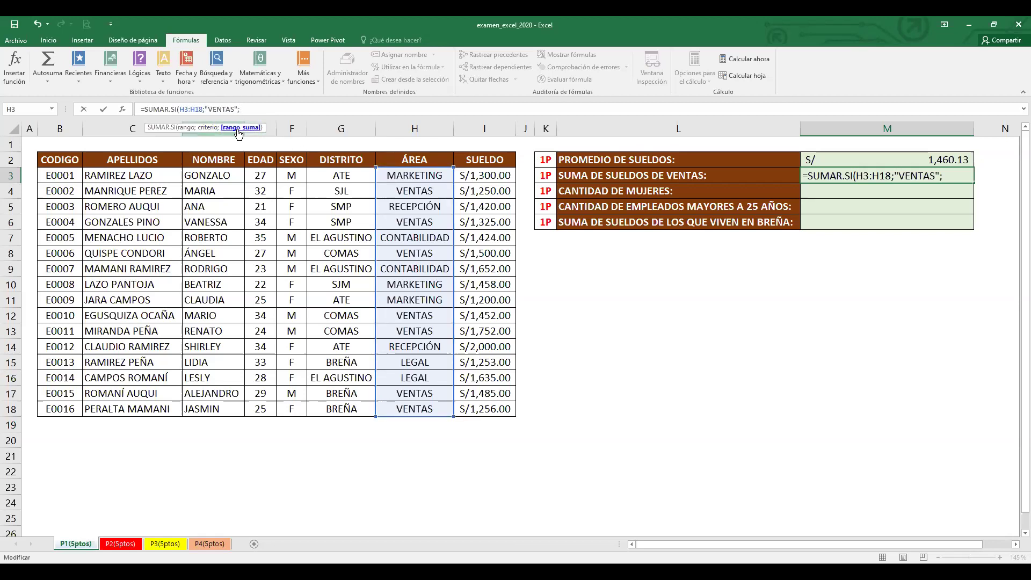
Complete the SUMAR.SI formula in M3 with the salaries I3:I18 as the sum range, and enter it
left_click(483, 182)
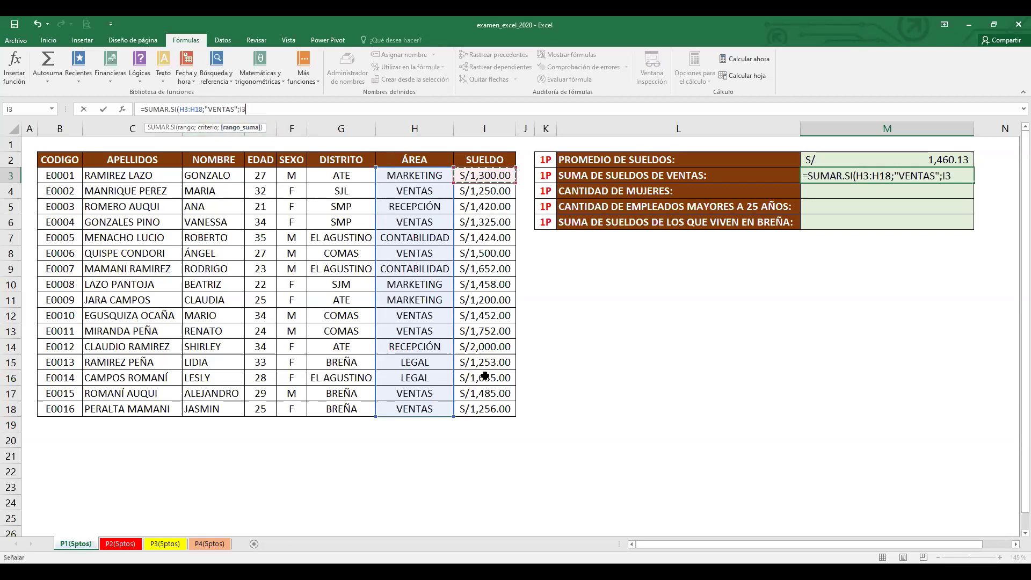
left_click(481, 405, "shift")
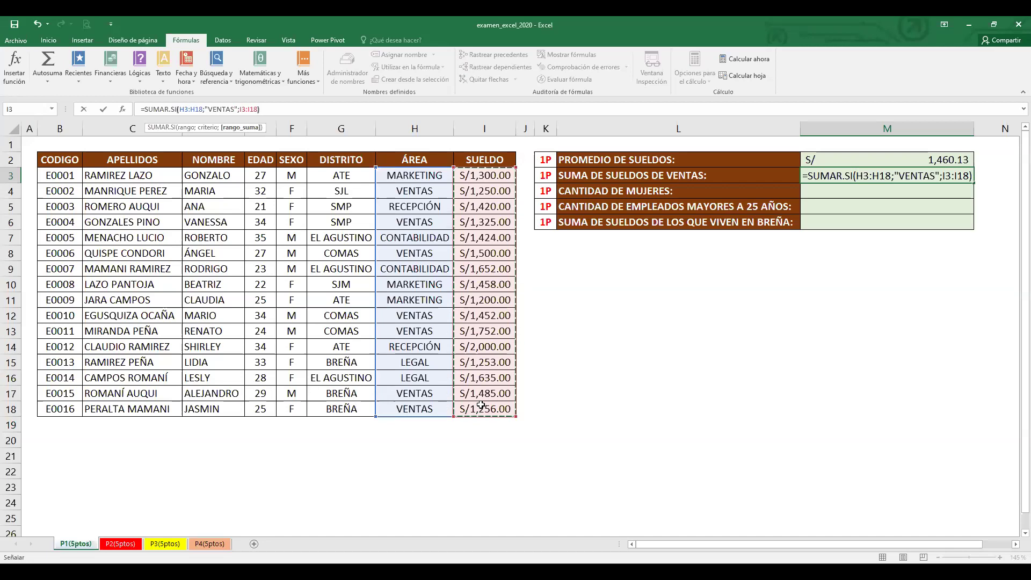
type(")")
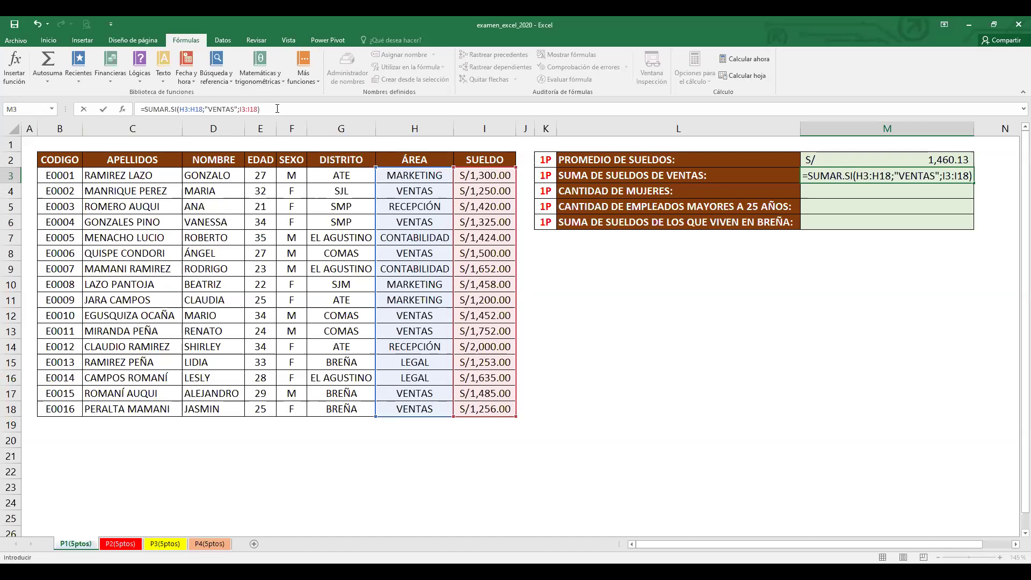
left_click(278, 109)
key("Return")
left_click(892, 180)
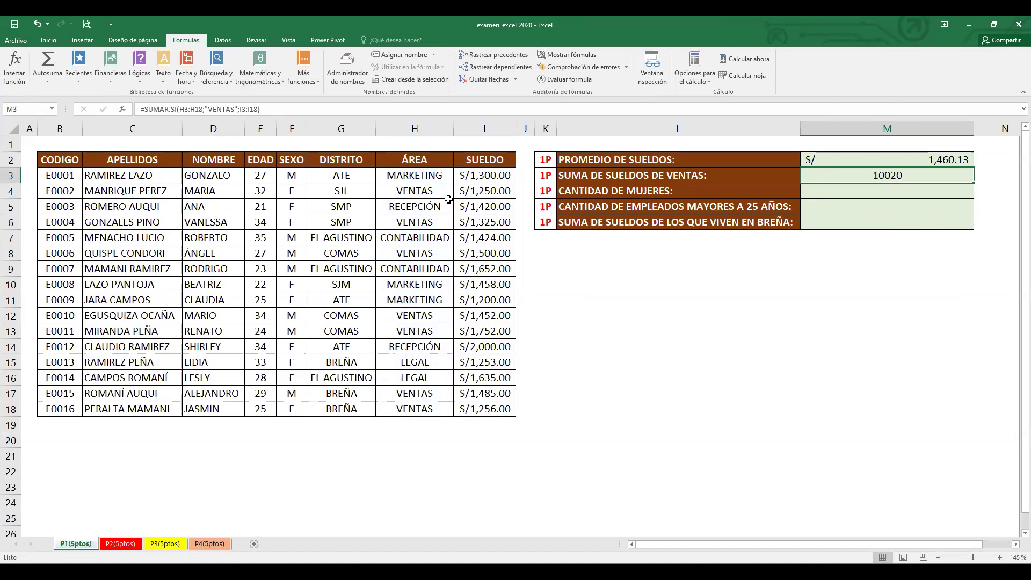
Check the VENTAS total by selecting together the salaries of the VENTAS employees in rows 4, 6, 8, 12, 13, 17 and 18
left_click_drag(437, 175, 424, 411)
left_click(617, 299)
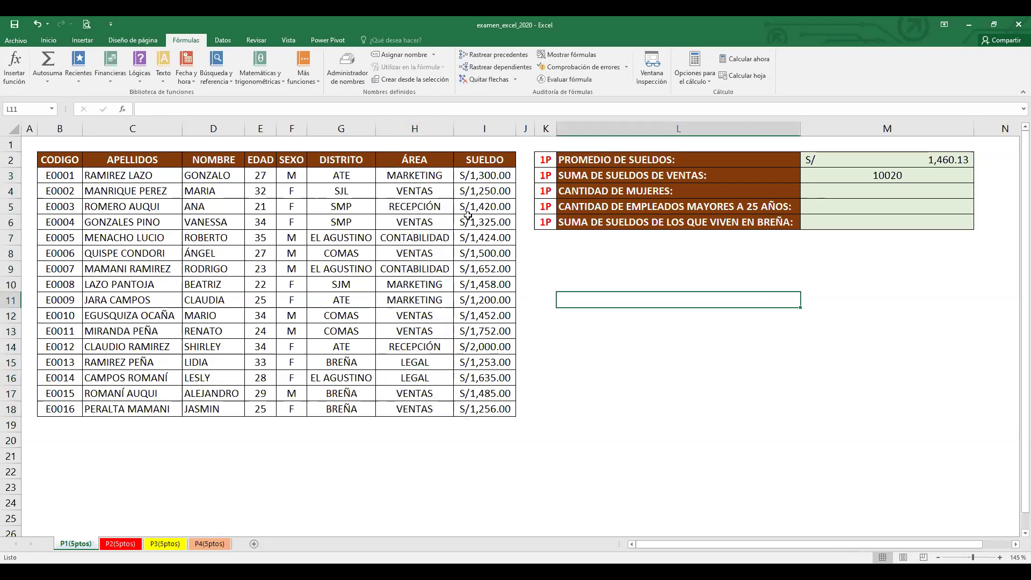
left_click(433, 188)
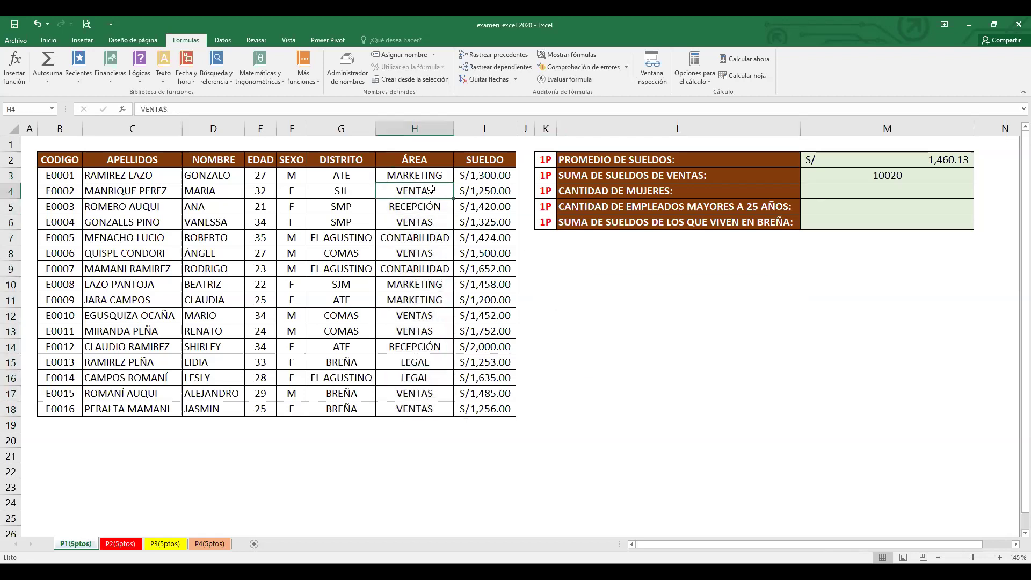
left_click(476, 192)
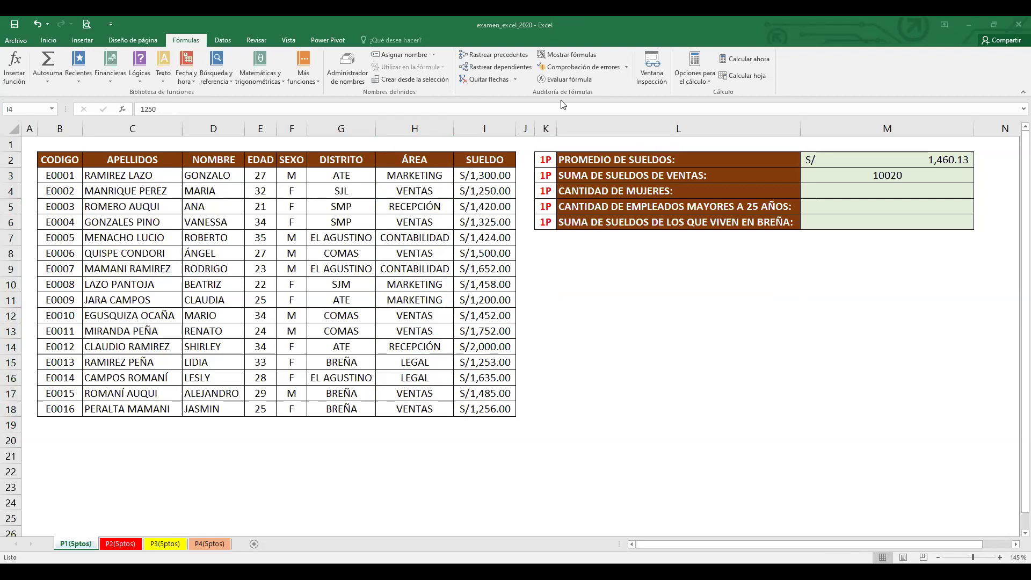
left_click(469, 222, "ctrl")
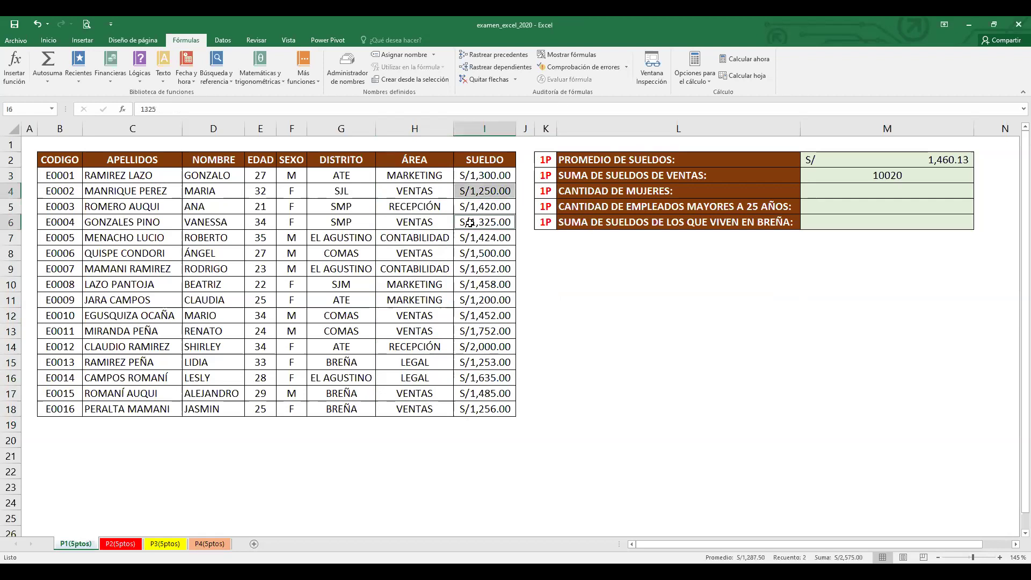
left_click(476, 255, "ctrl")
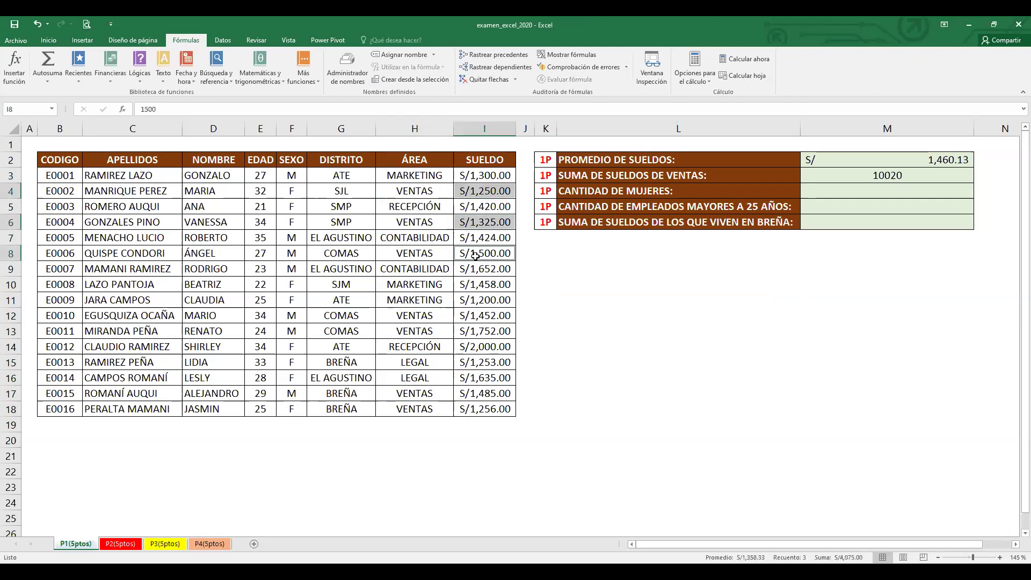
left_click(467, 316, "ctrl")
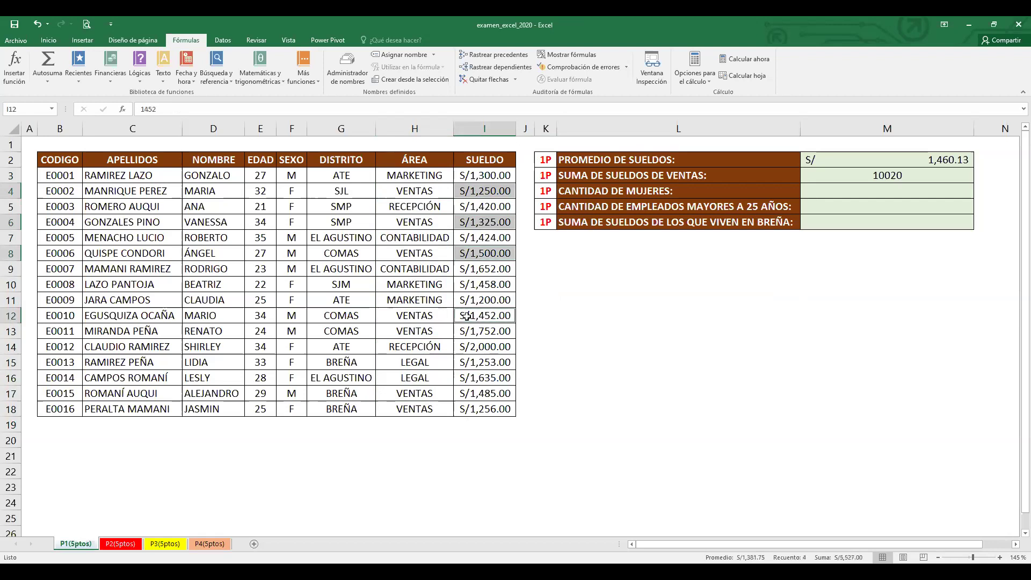
left_click(470, 331, "ctrl")
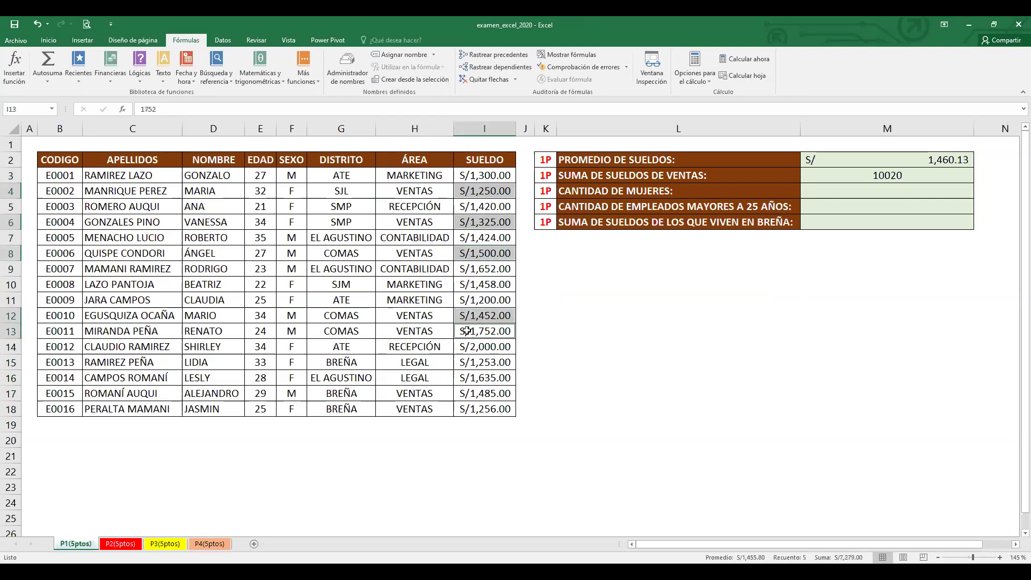
left_click(471, 390, "ctrl")
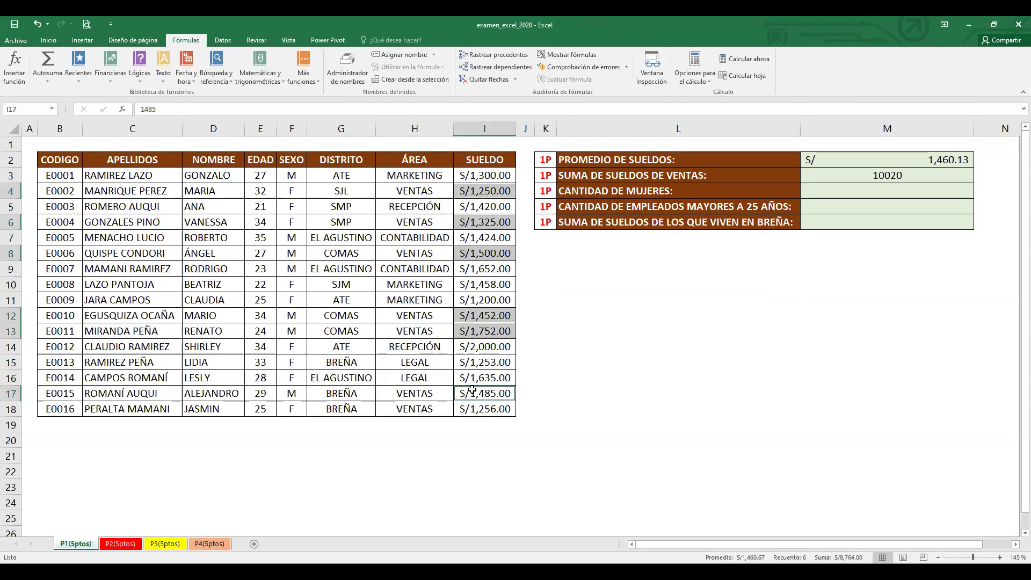
left_click(473, 409, "ctrl")
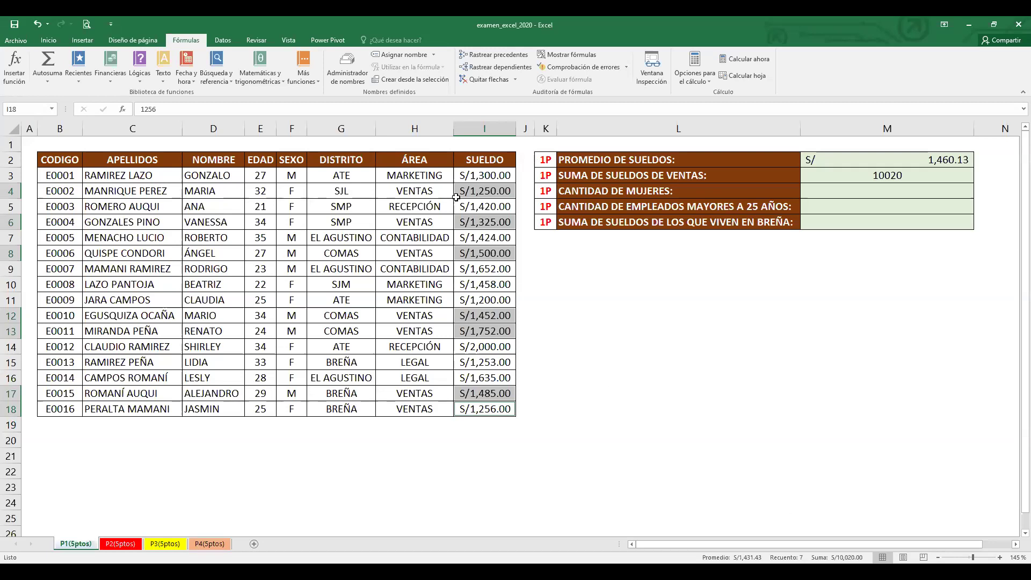
Review the ranges and the VENTAS criterion of the SUMAR.SI formula in M3, leaving the formula as it is
left_click(878, 175)
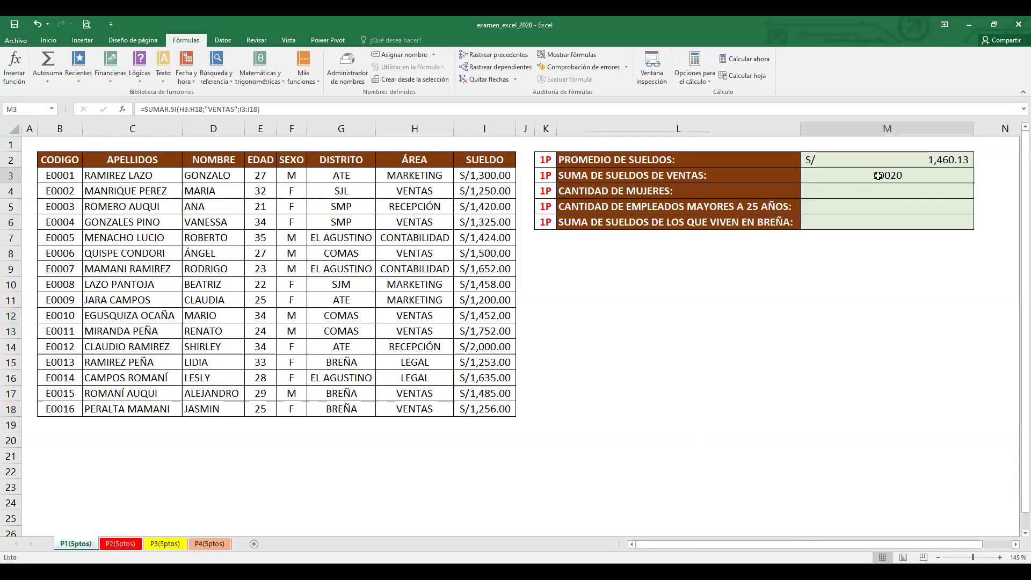
key("F2")
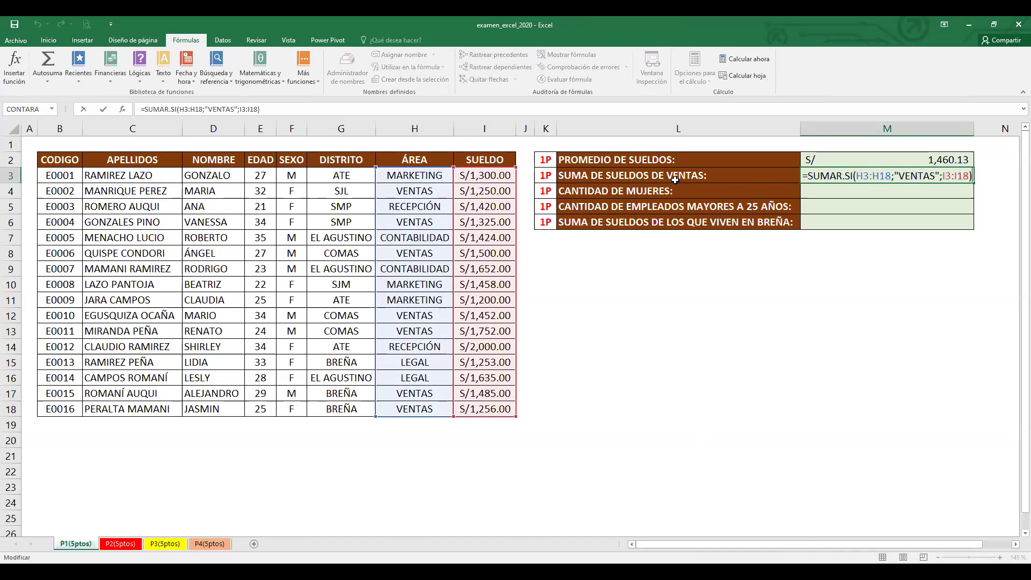
left_click(902, 178)
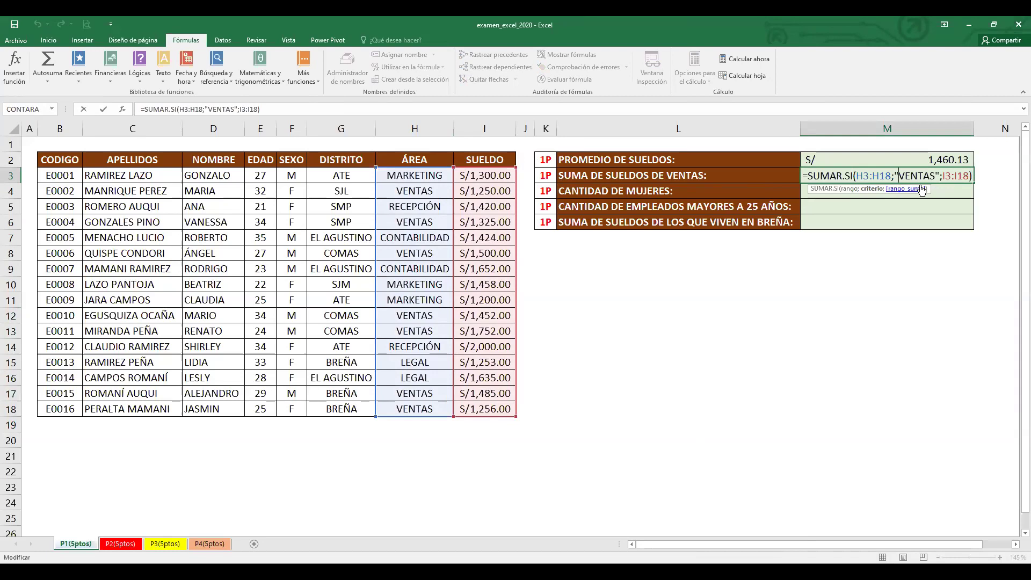
left_click_drag(900, 177, 936, 178)
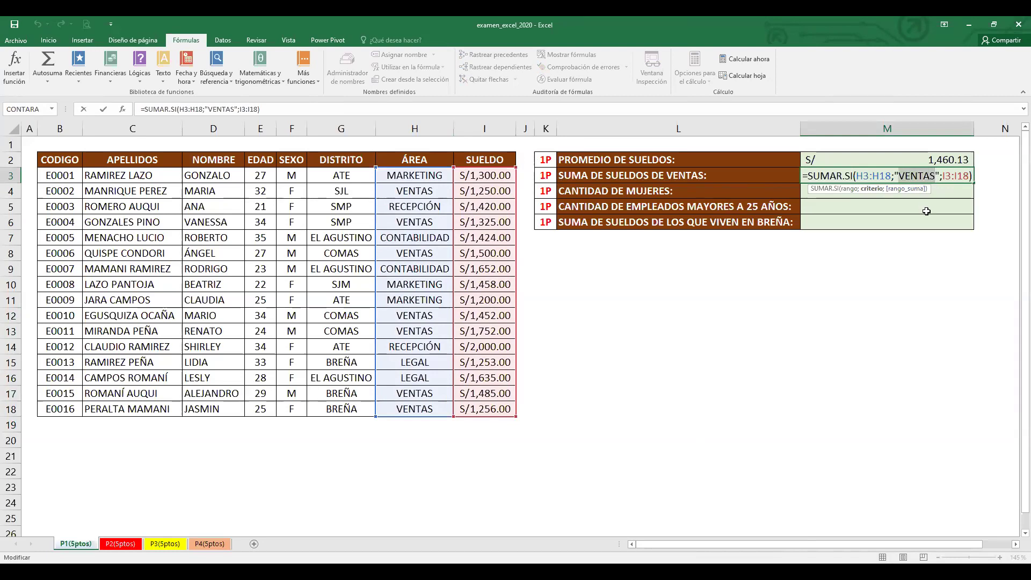
key("End")
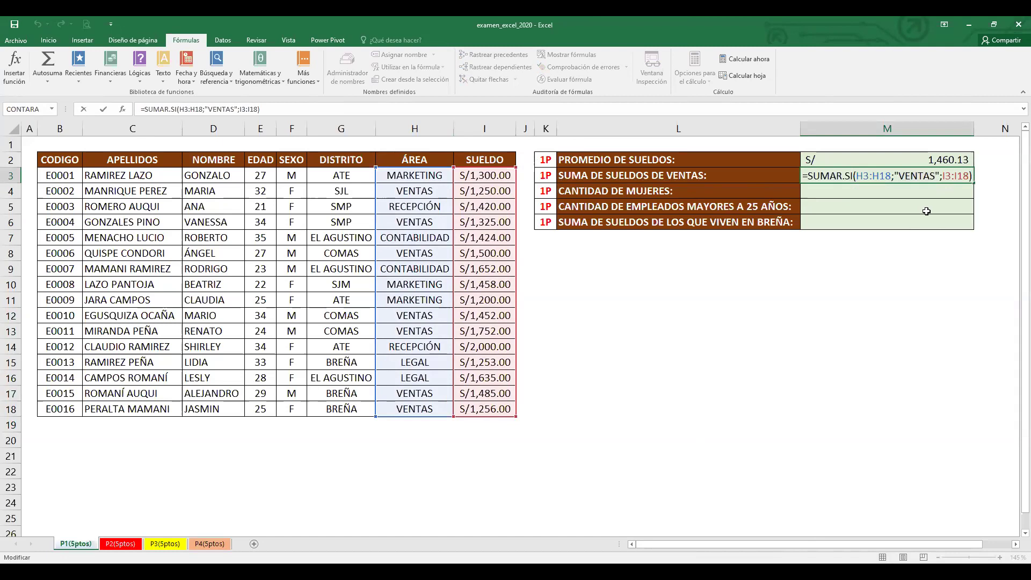
key("Return")
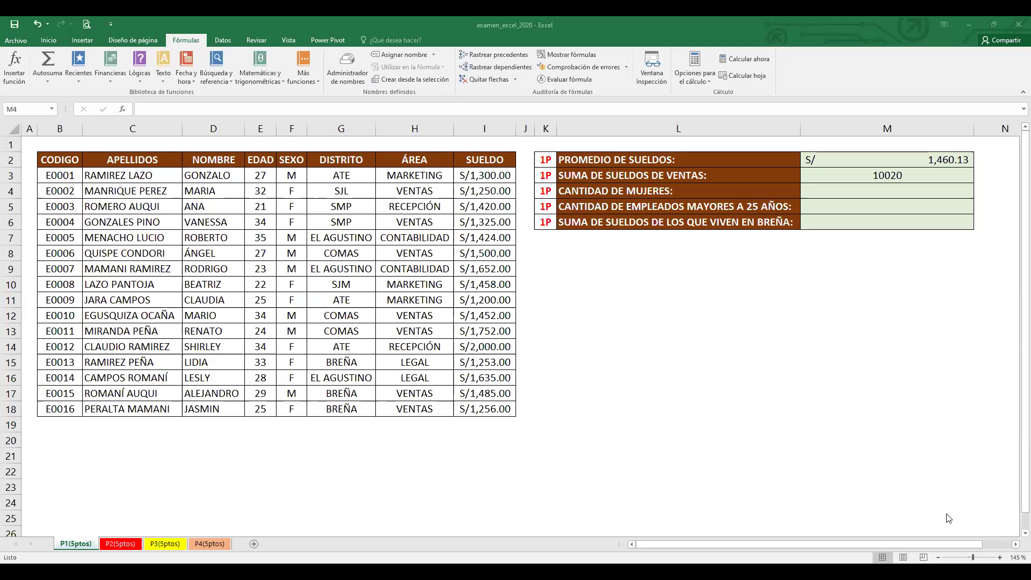
Close the examen_excel_2020 workbook
left_click(591, 283)
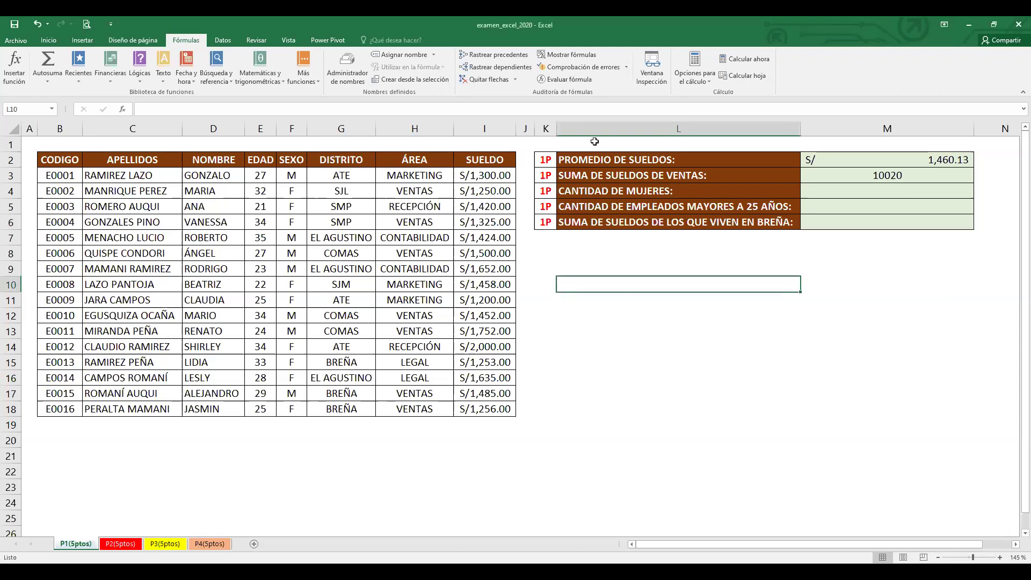
left_click(1019, 24)
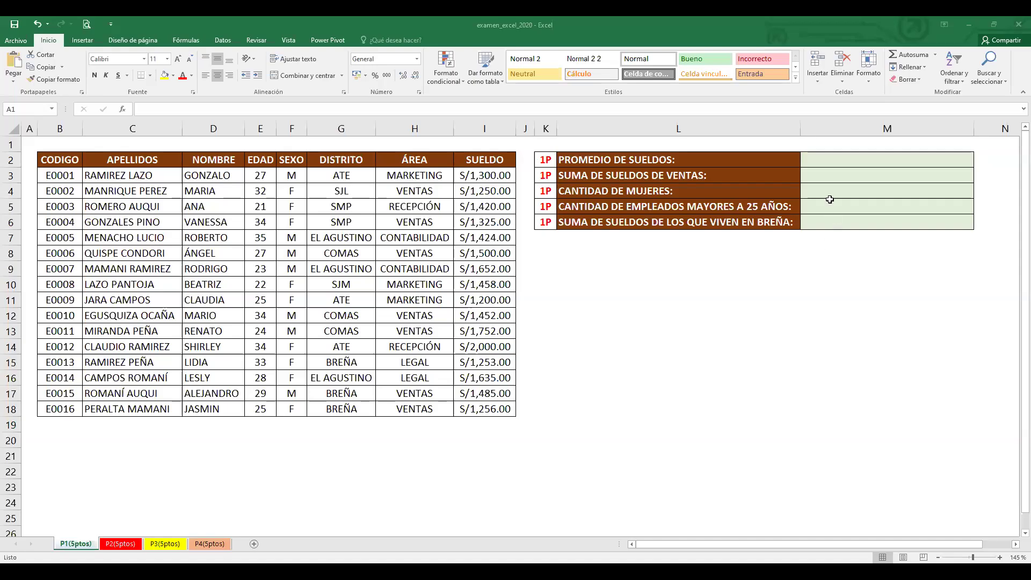
Check the SEXO column F as the data for CANTIDAD DE MUJERES, and select its answer cell M4
left_click(833, 189)
left_click(848, 224)
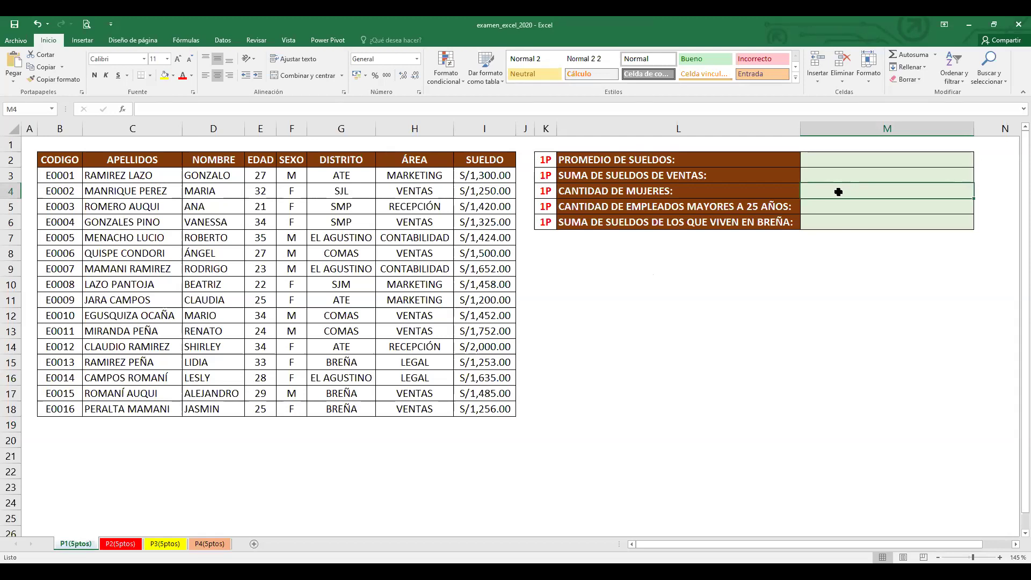
left_click(291, 129)
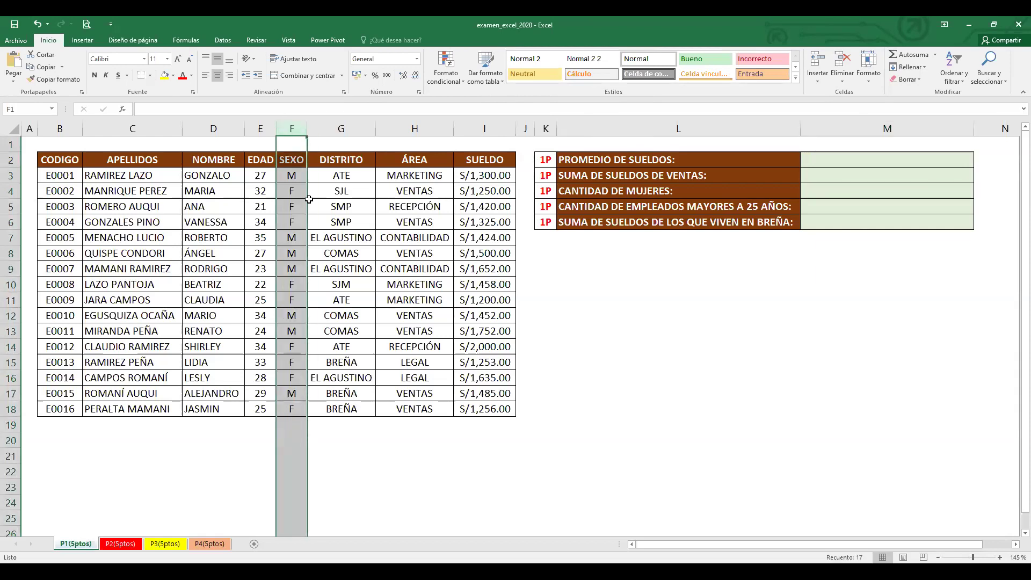
left_click(838, 198)
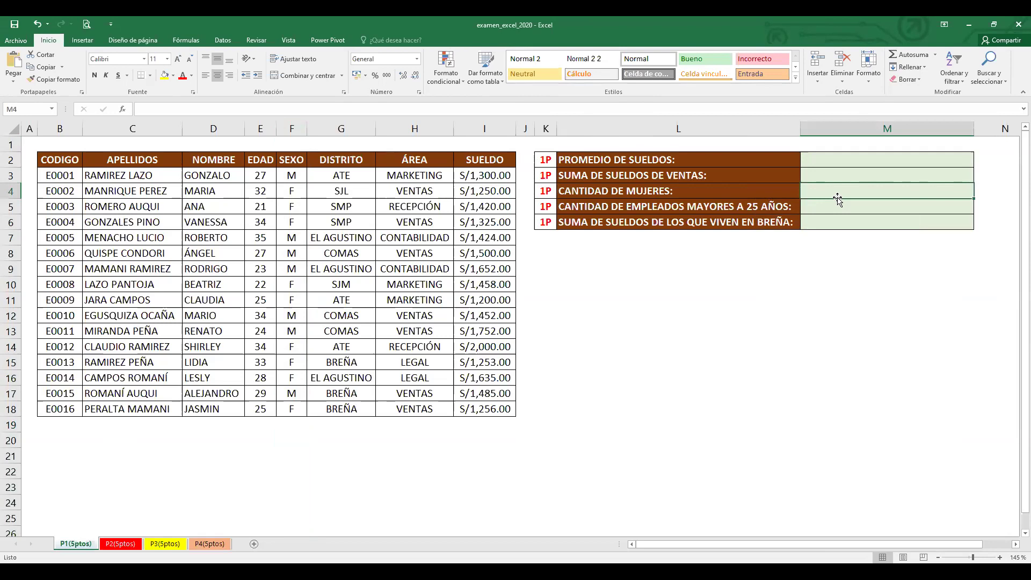
type("=")
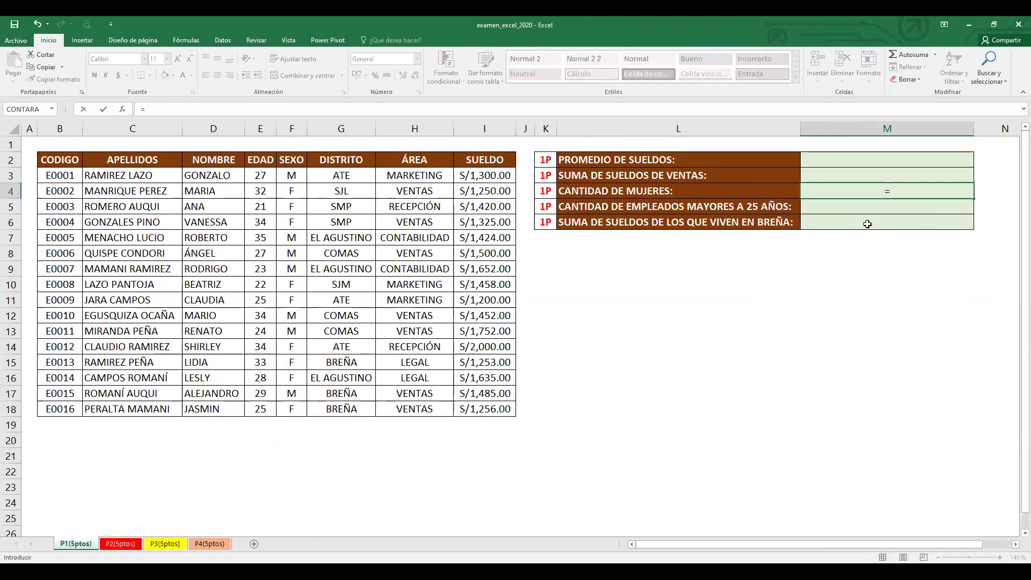
key("Escape")
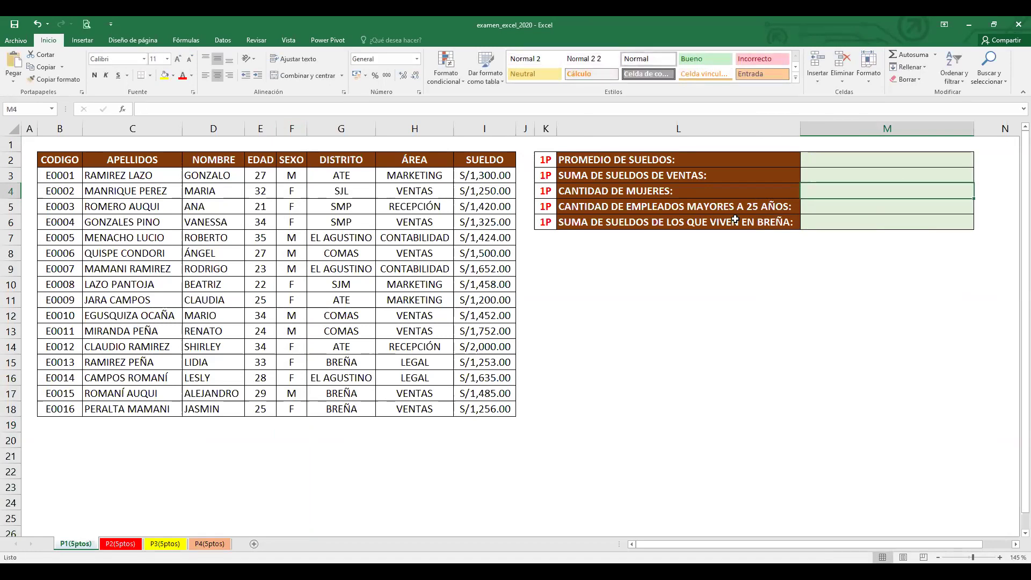
left_click(186, 40)
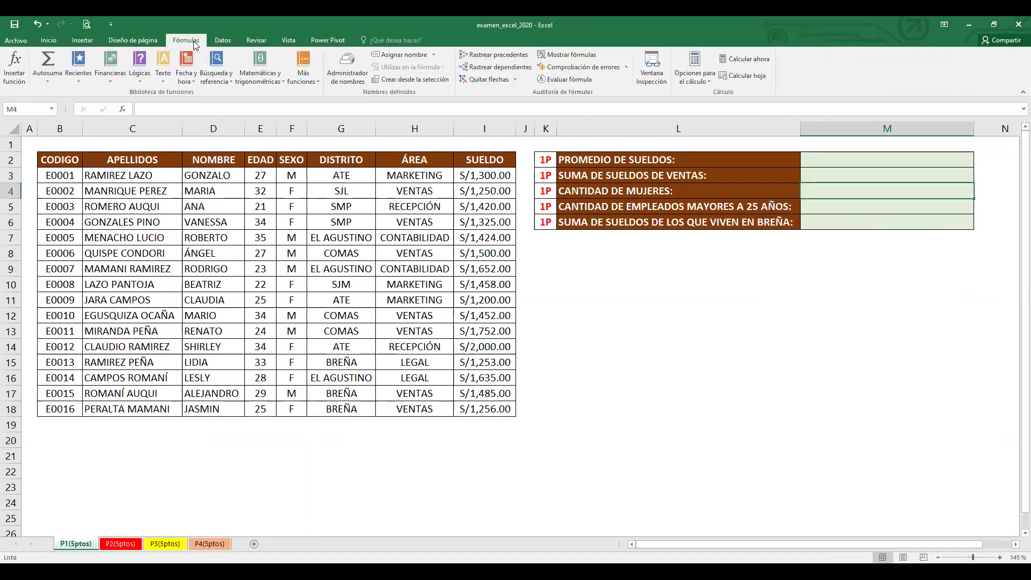
left_click(21, 81)
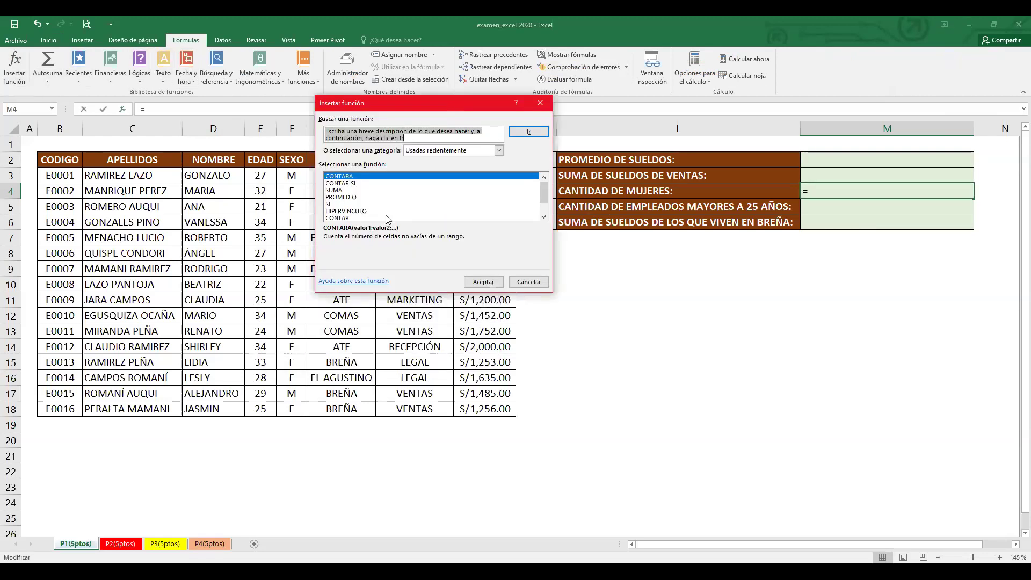
left_click(415, 198)
left_click(377, 185)
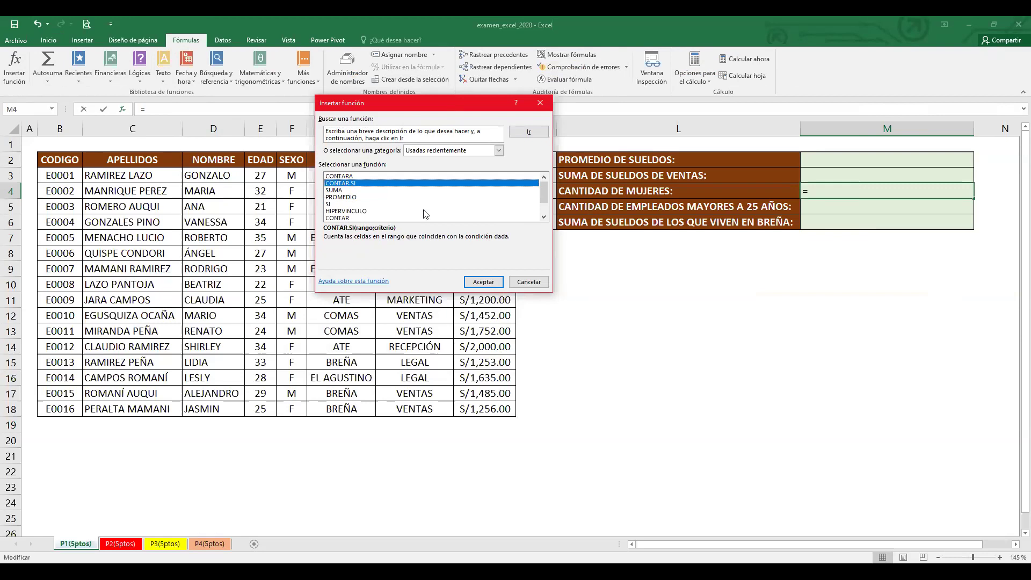
left_click(530, 283)
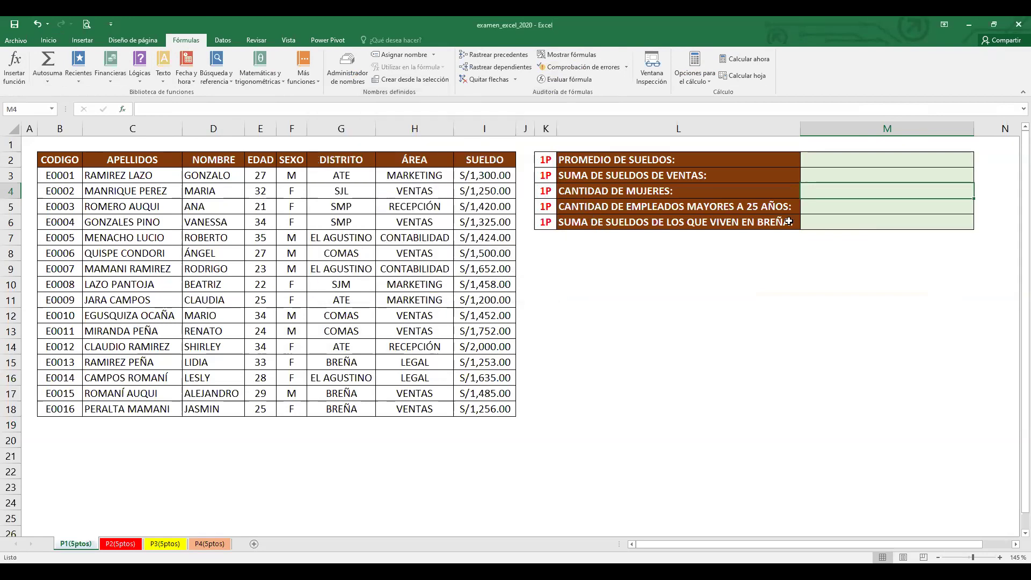
Start a CONTAR.SI formula in M4 with the SEXO cells F3:F18 as its range
type("=")
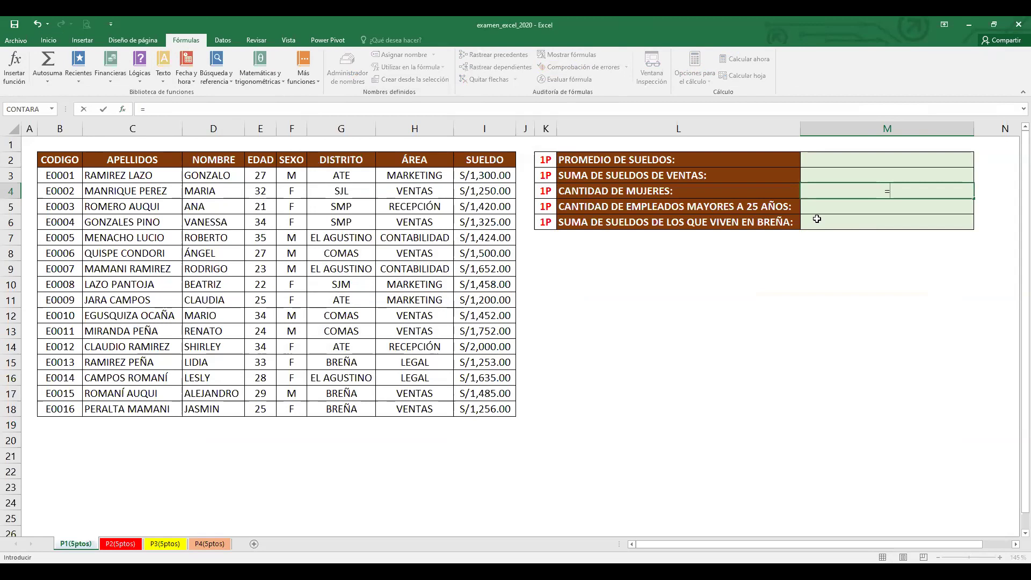
type("CONTAR")
left_click(187, 111)
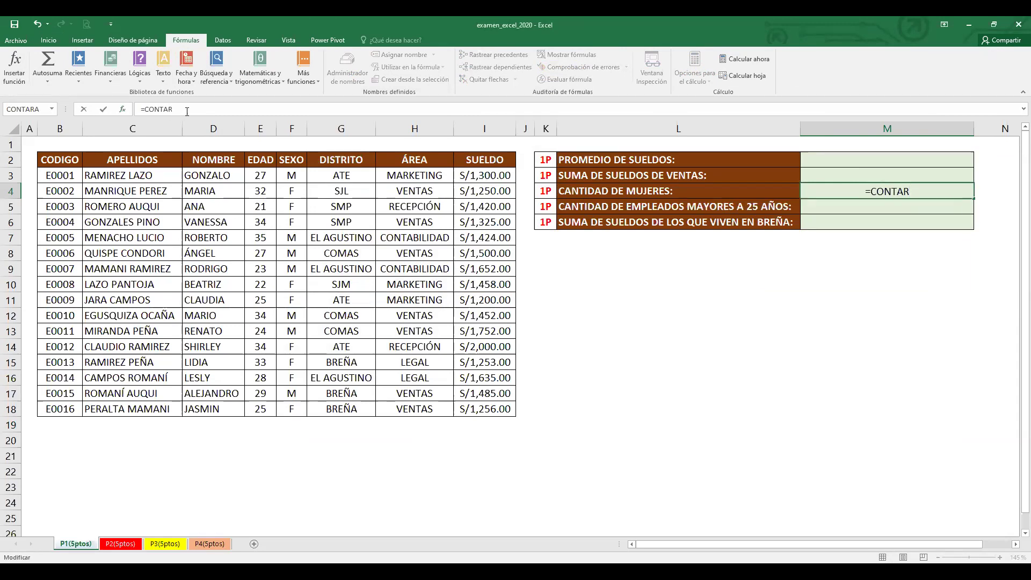
type(".SI(")
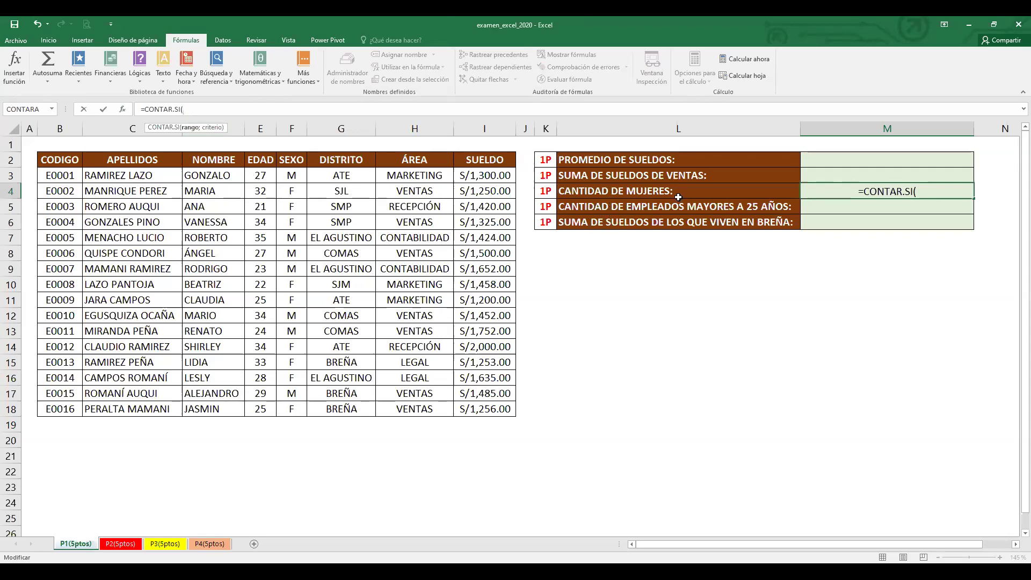
left_click(295, 178)
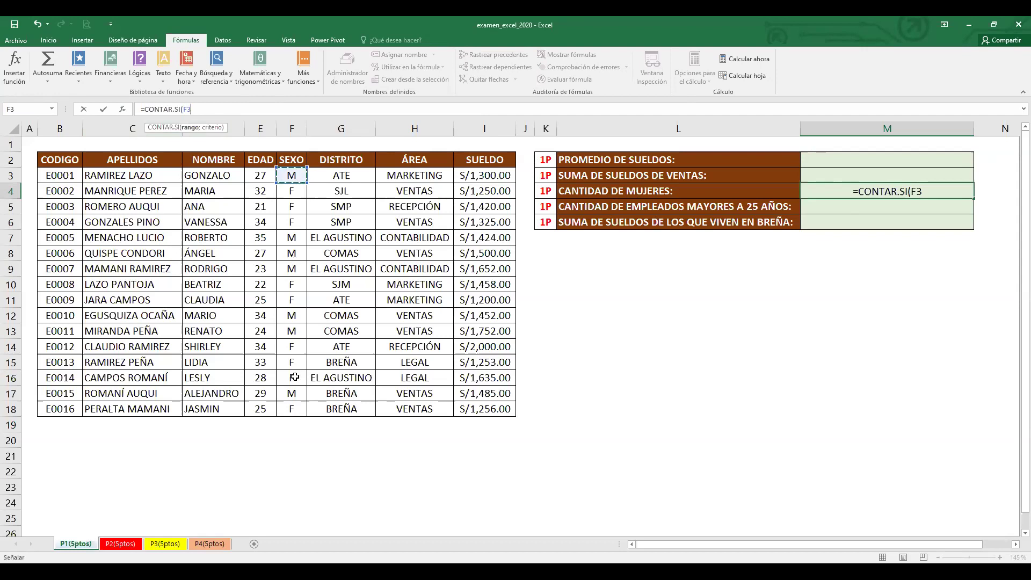
left_click(295, 408, "shift")
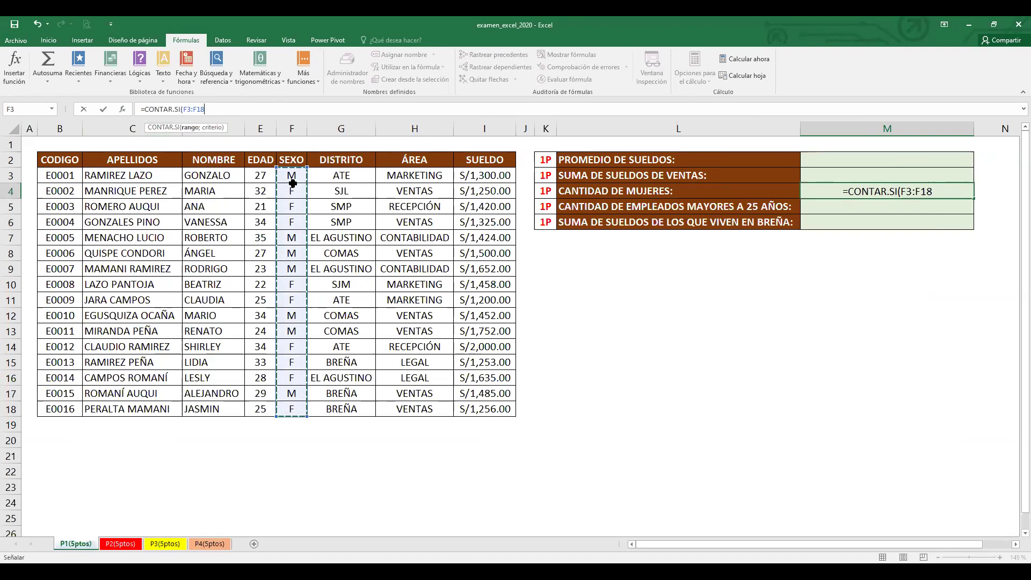
Complete the M4 formula with the criterion "F" in quotation marks, and enter it as =CONTAR.SI(F3:F18;"F")
type(";")
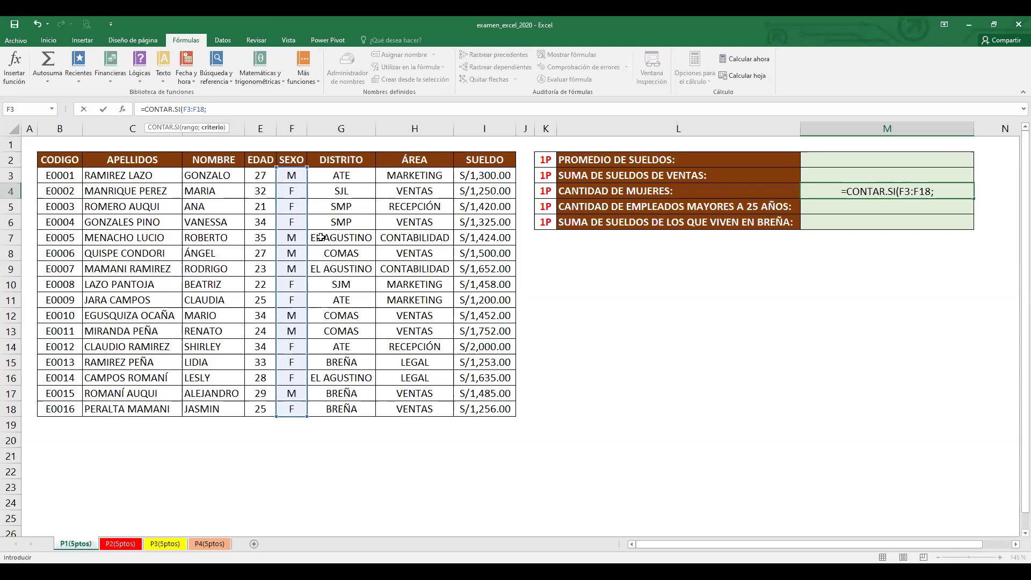
type("F)")
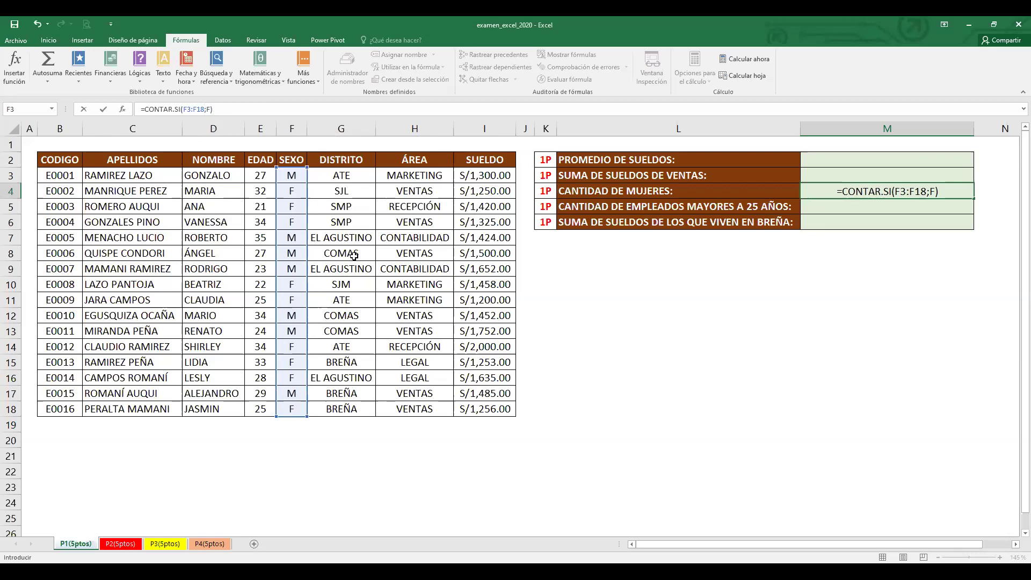
left_click(207, 111)
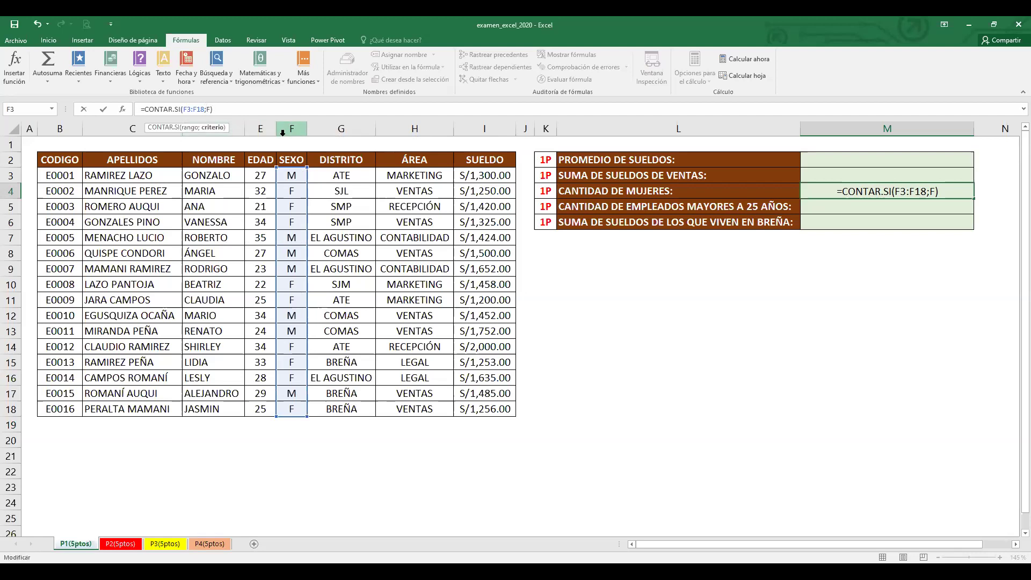
type("\"")
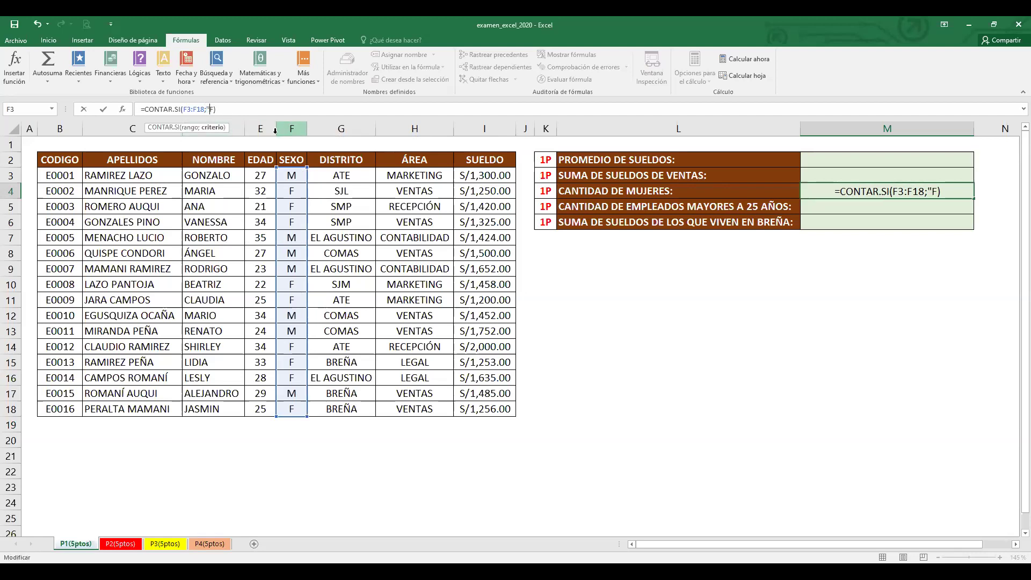
left_click(212, 110)
type("\"")
left_click(315, 112)
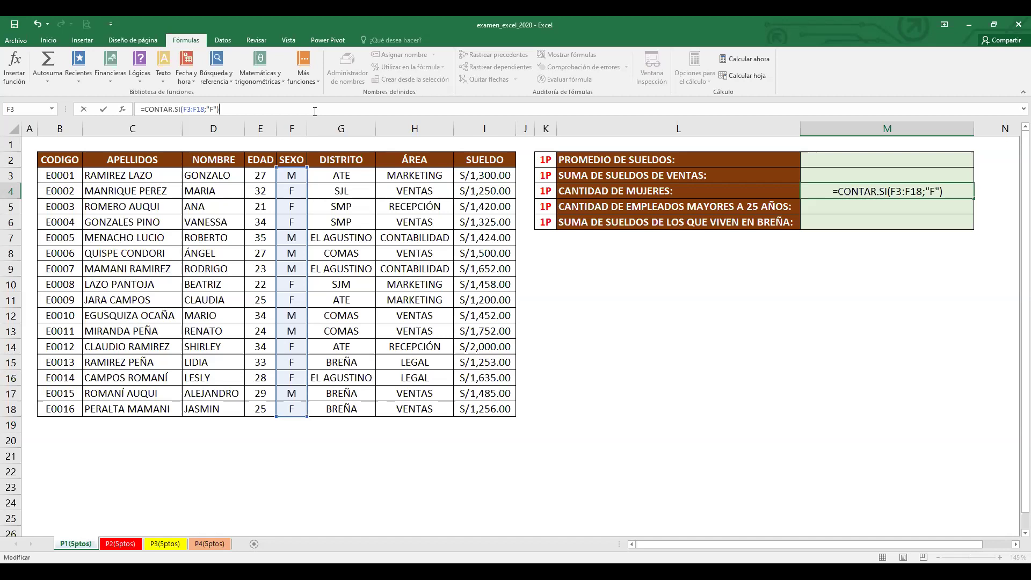
key("Return")
left_click(872, 188)
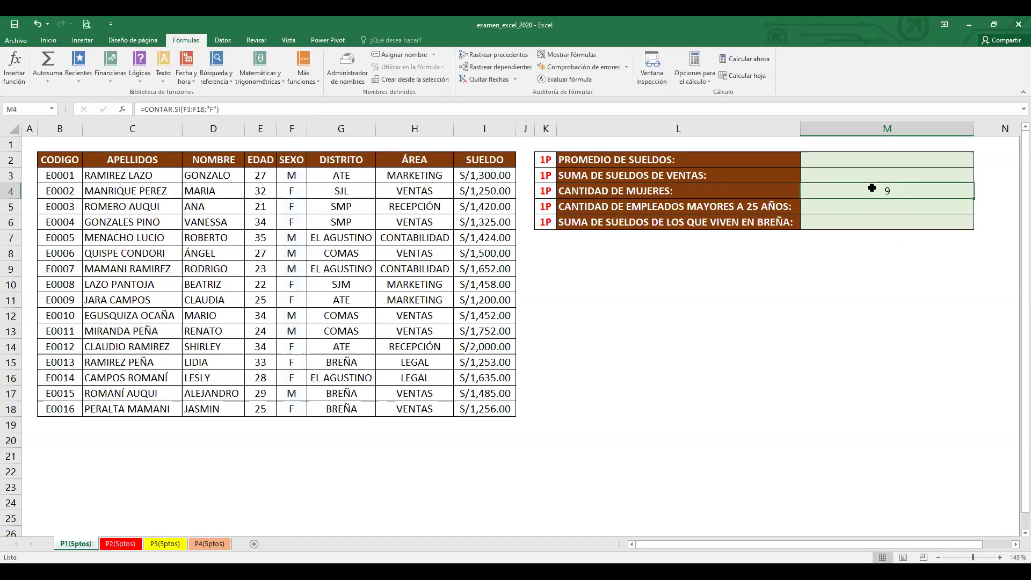
Start a CONTAR.SI formula in M5 for employees older than 25, with the EDAD cells E3:E18 as its range
left_click(864, 208)
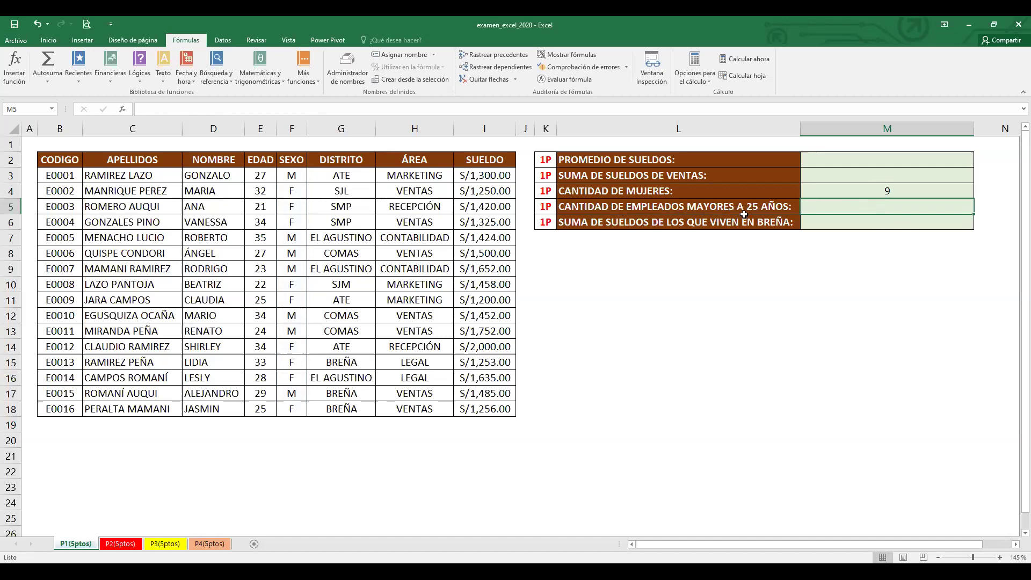
left_click(258, 128)
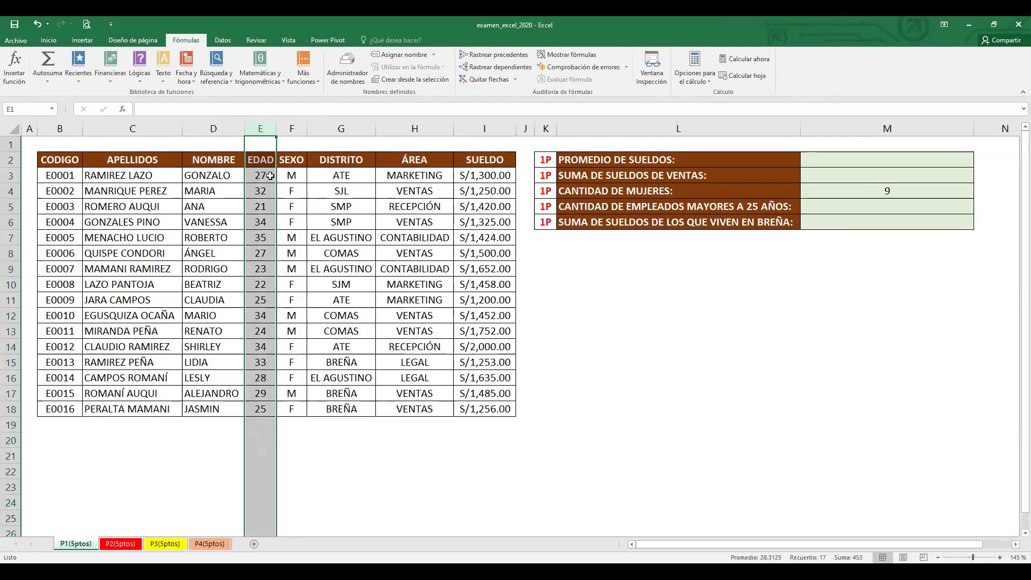
left_click(891, 206)
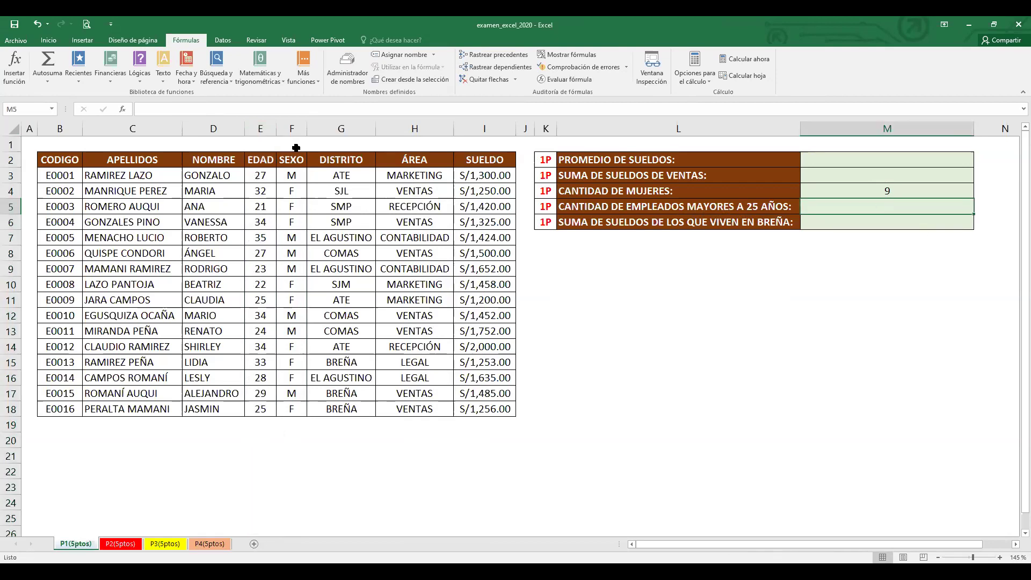
left_click(289, 108)
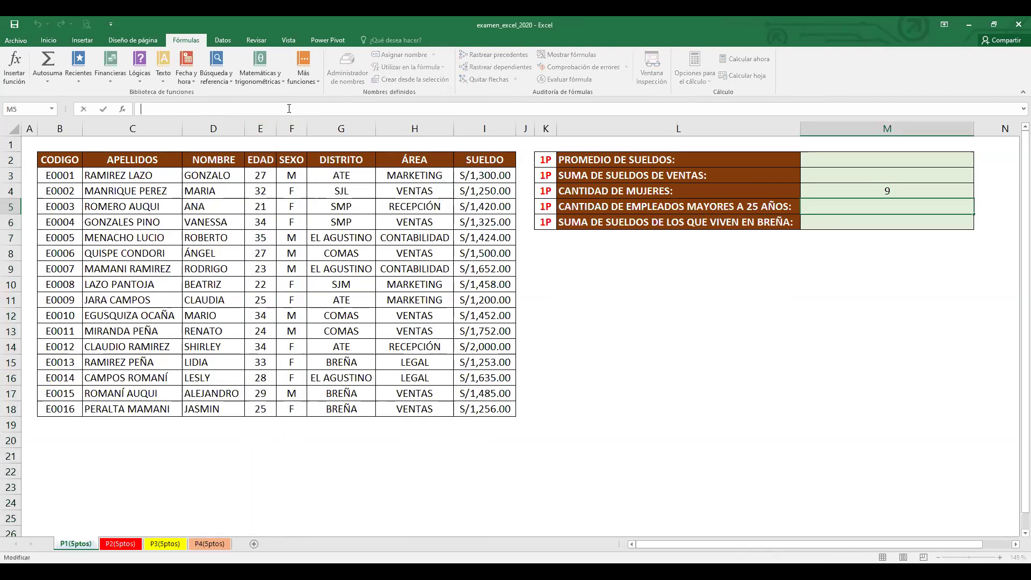
type("=CONTAR")
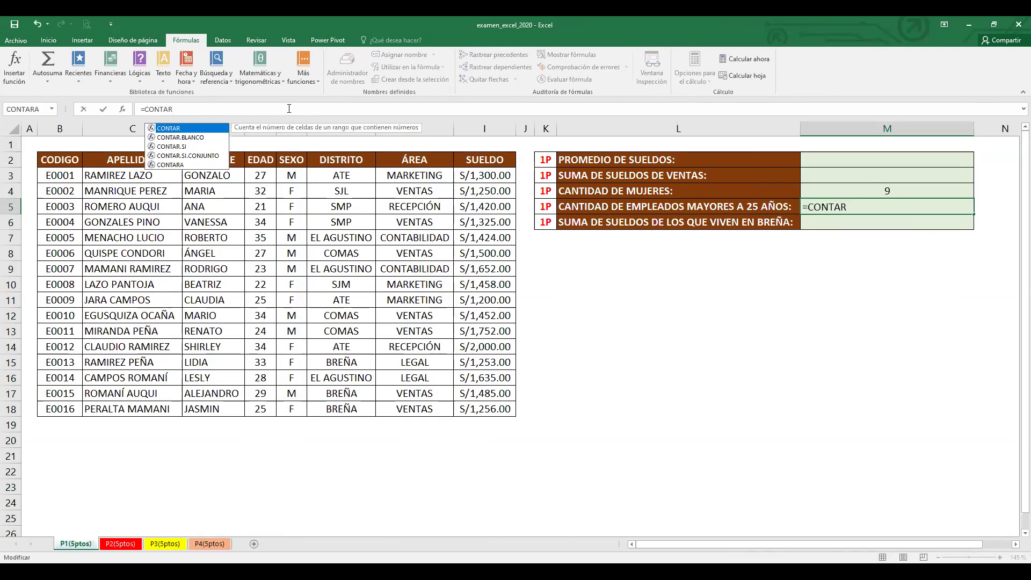
type(".SI(")
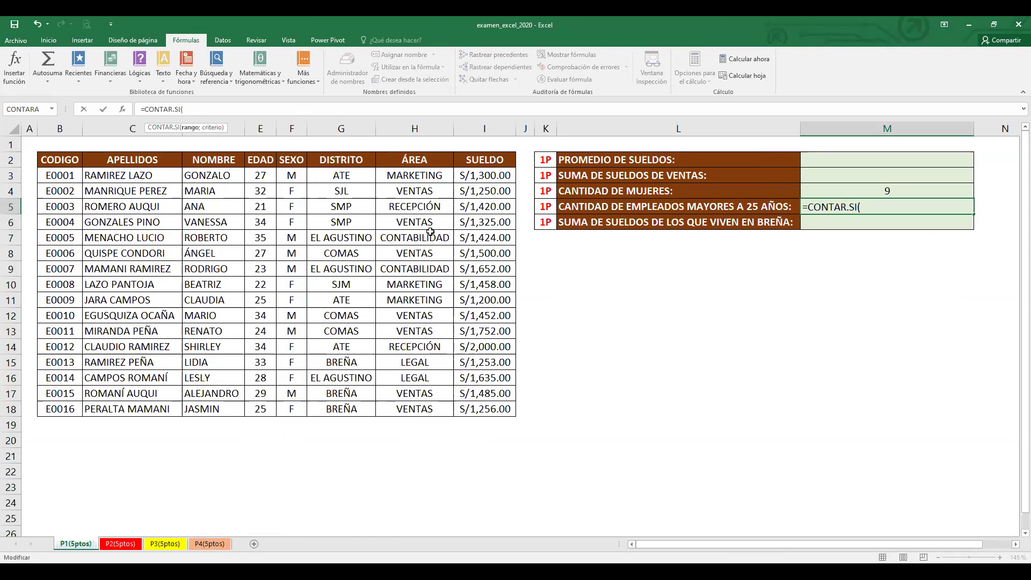
left_click(260, 176)
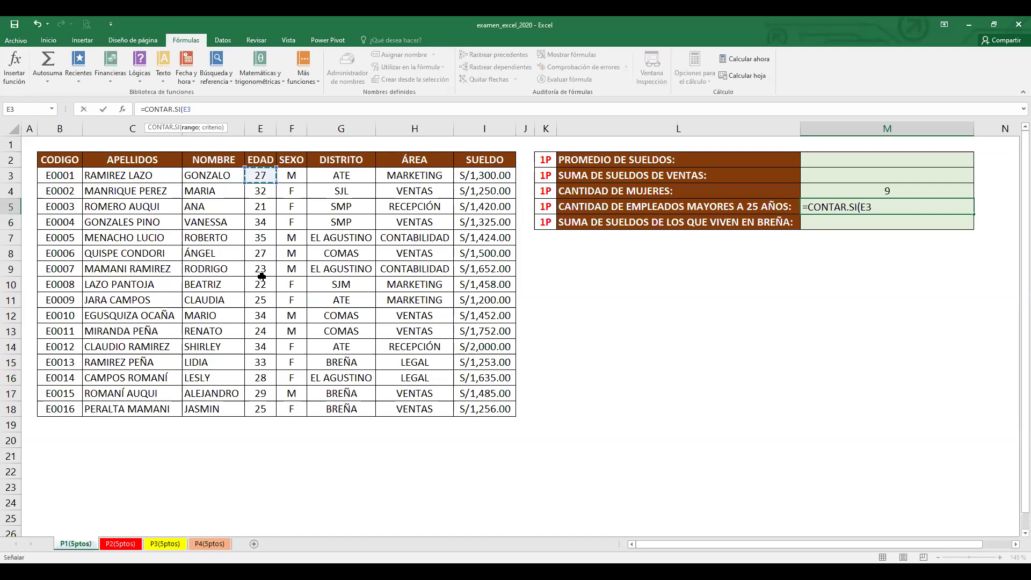
left_click(261, 408, "shift")
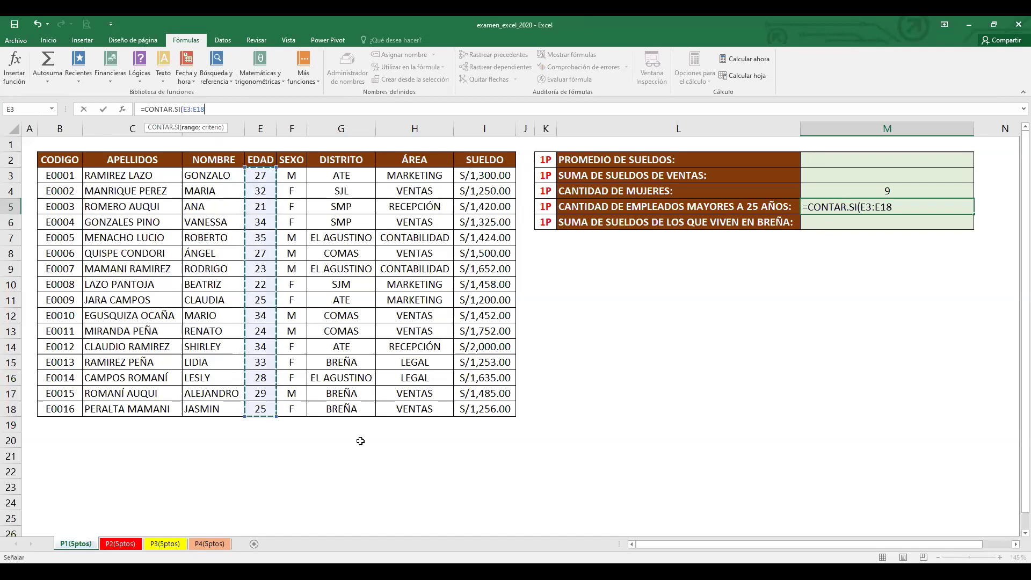
Add the criterion ">25" in quotation marks to the M5 formula and close its parenthesis
type(";>25")
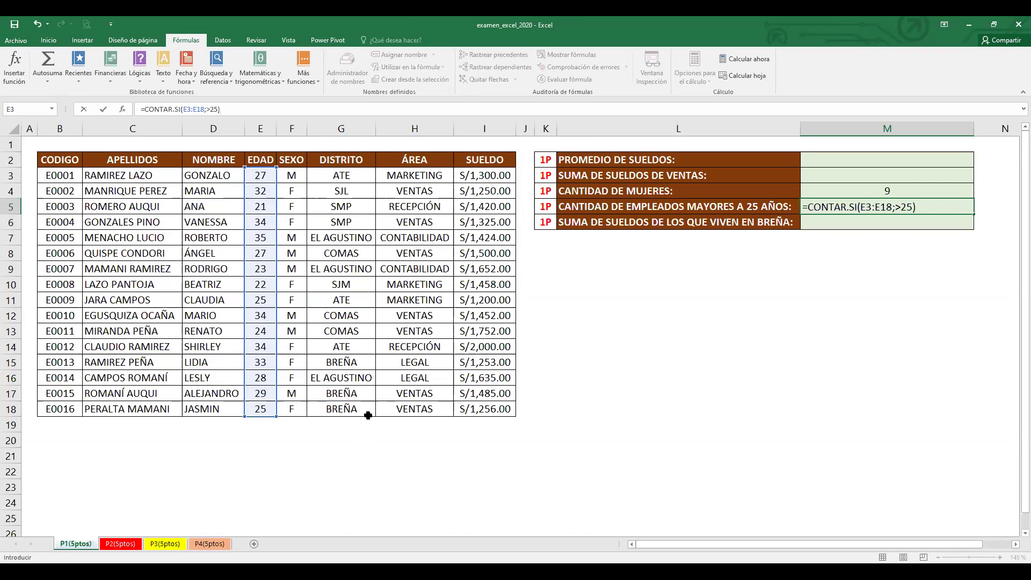
left_click(208, 109)
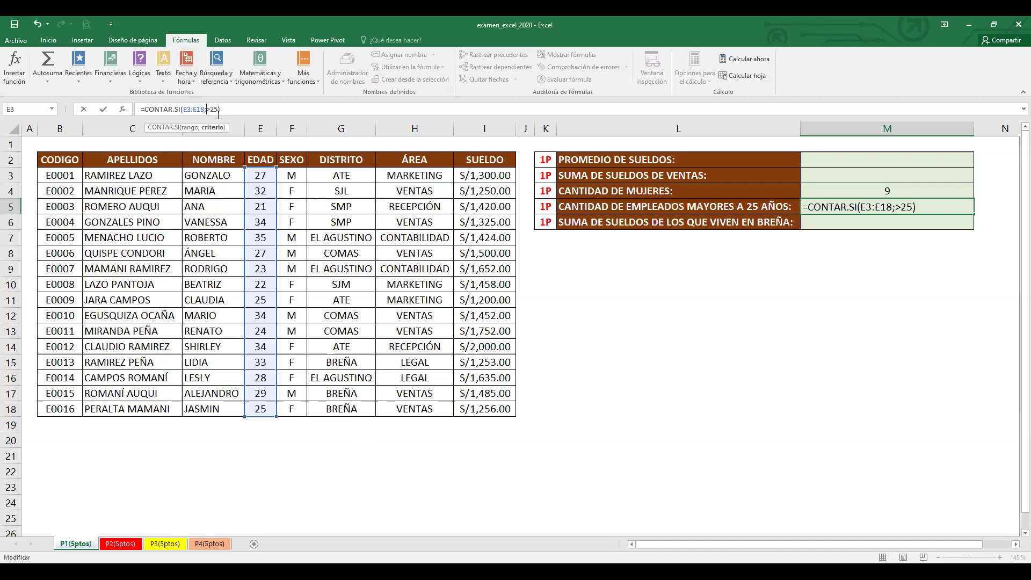
type("\">25\"")
key("Right")
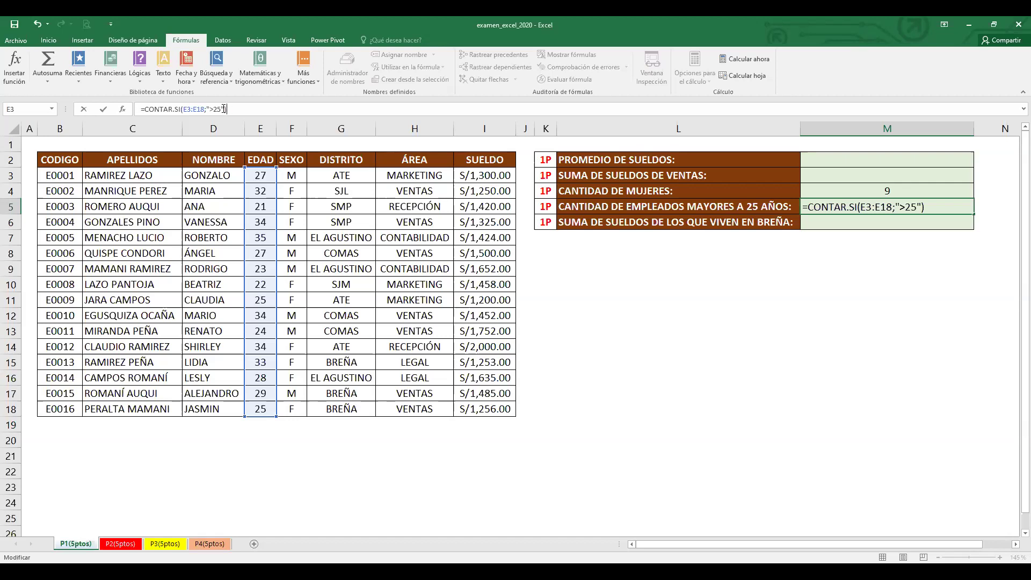
Try the criterion ">=25" in the M5 formula, and take the equals sign out again
left_click(212, 109)
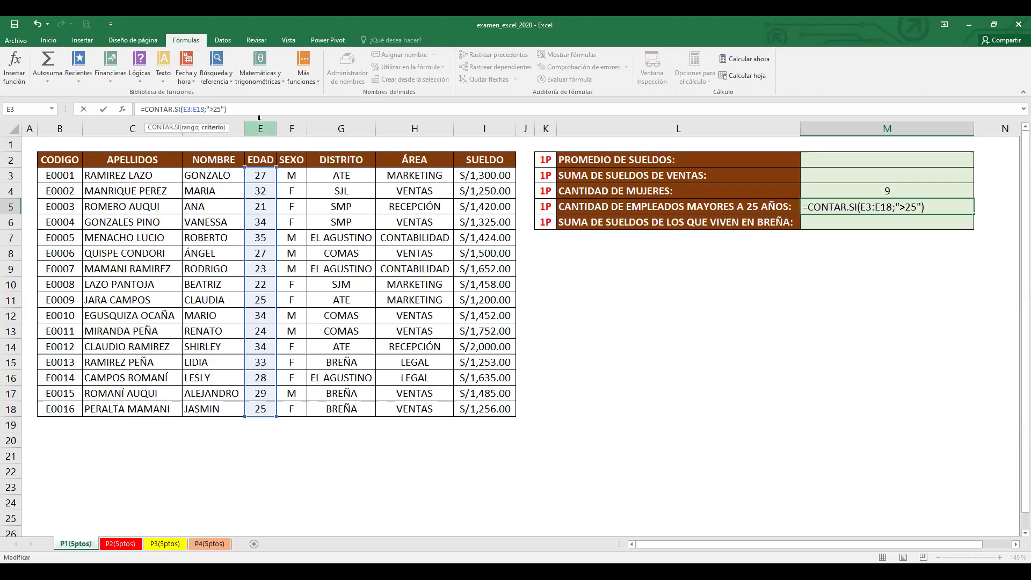
type("=")
left_click(299, 111)
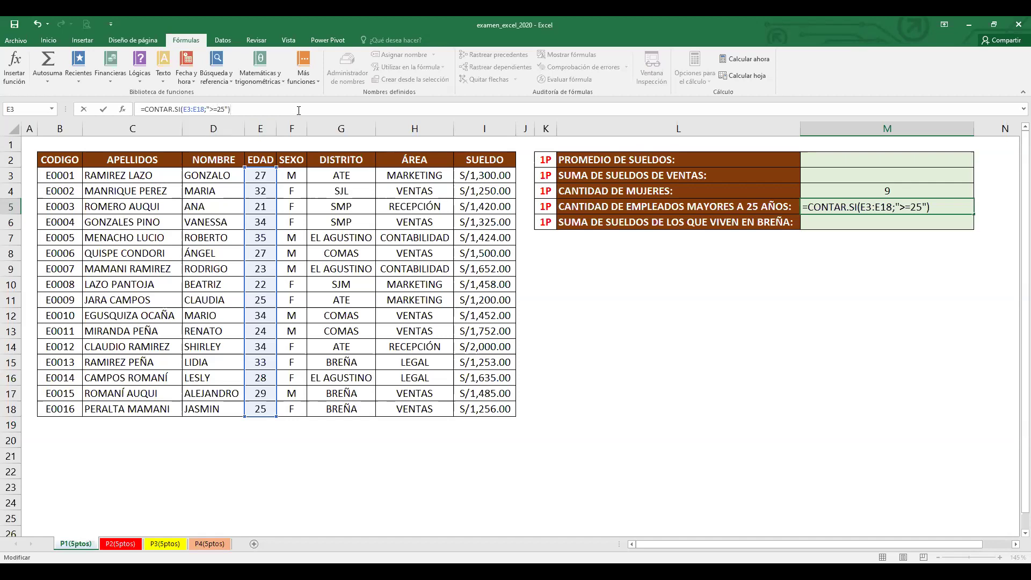
key("Left")
key("Left")
key("Left")
key("Delete")
Enter the formula =CONTAR.SI(E3:E18;">25") in M5 and select the cell again to review it
left_click(299, 110)
key("Return")
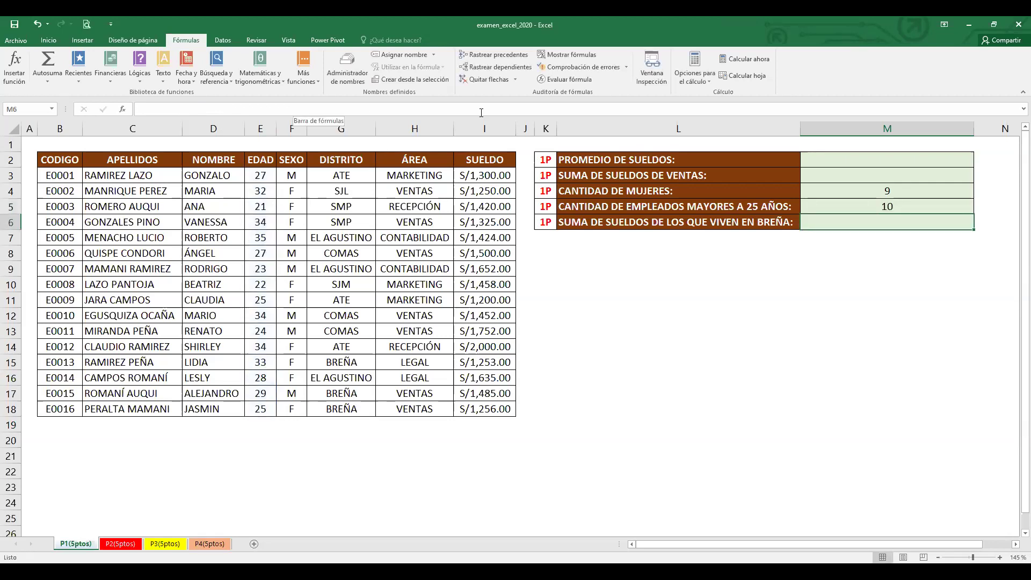
left_click(864, 210)
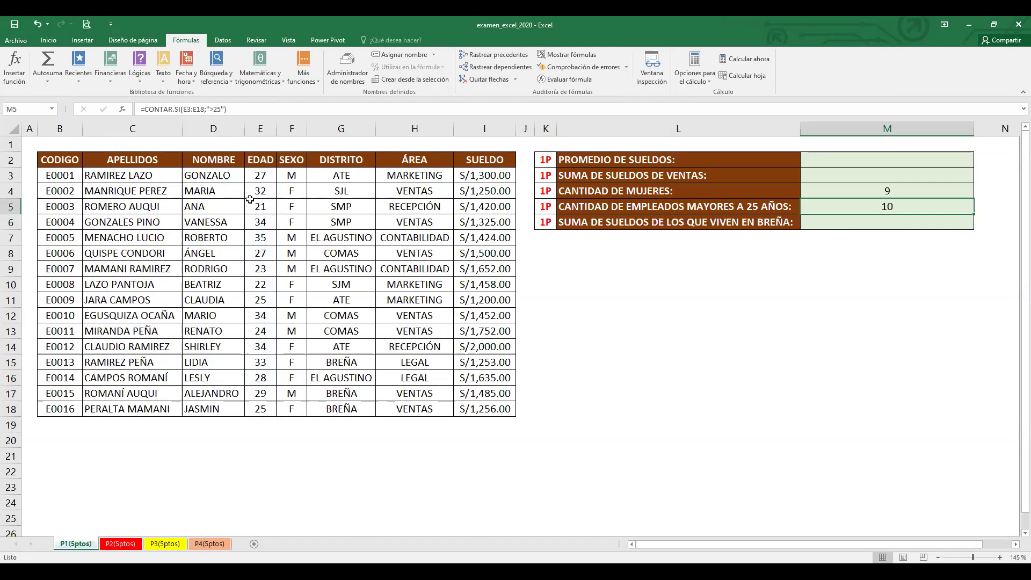
Check the ages over 25 one by one in the EDAD column against the count in M5
left_click(265, 176)
left_click(261, 192)
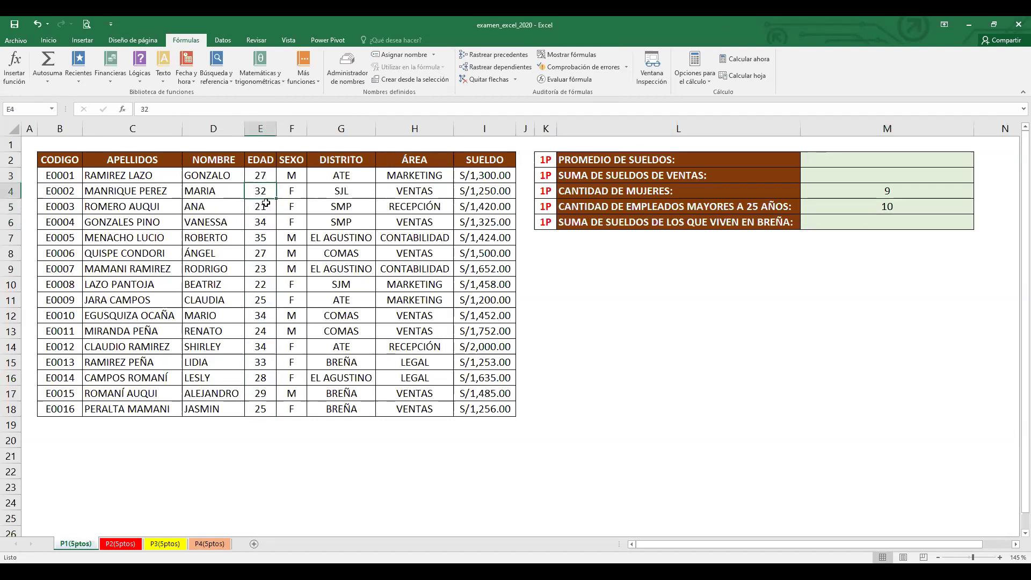
left_click(265, 224)
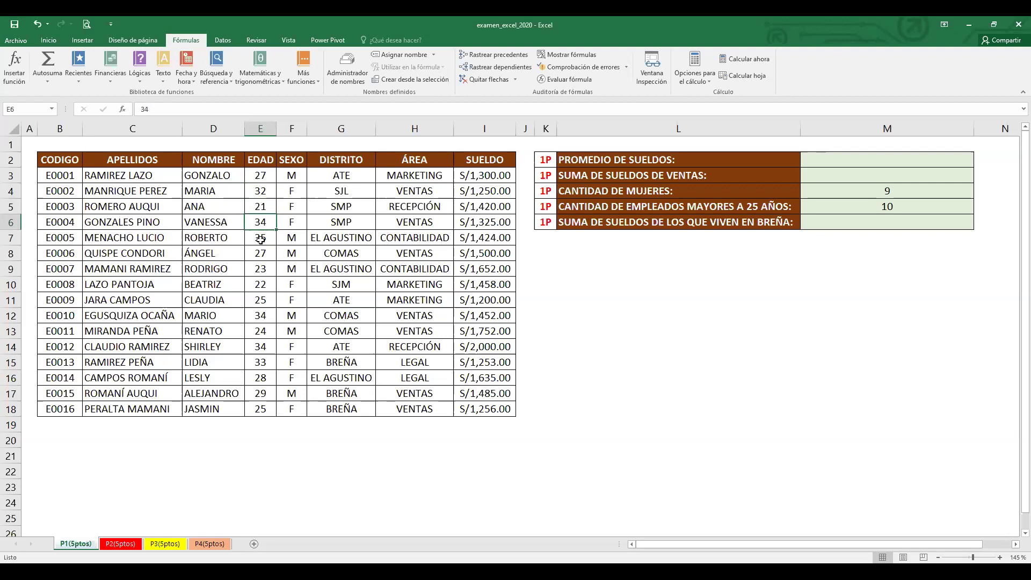
left_click(262, 239)
left_click(262, 254)
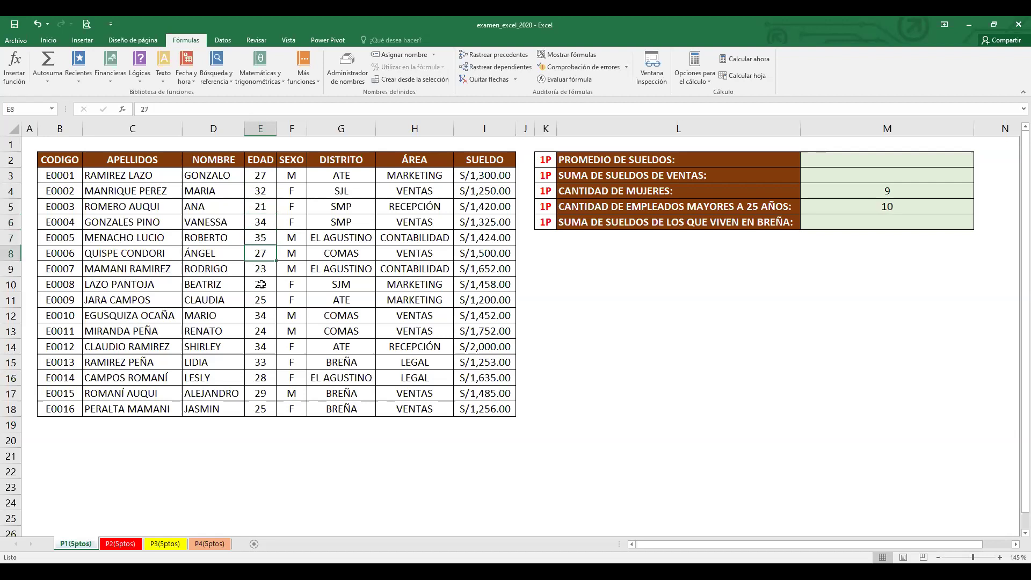
left_click(262, 315)
left_click(263, 347)
left_click(262, 362)
left_click(263, 378)
left_click(266, 393)
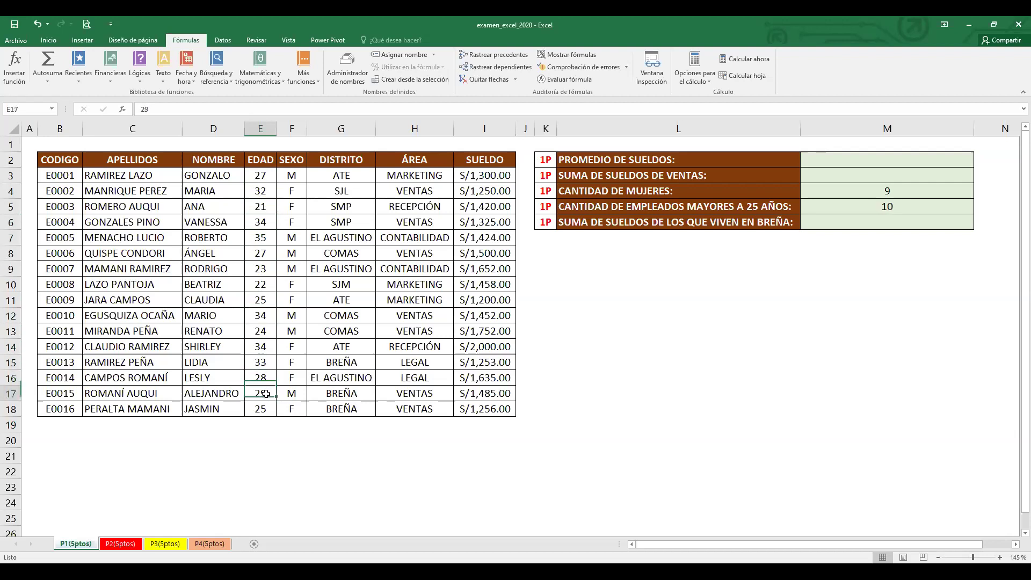
left_click_drag(267, 178, 262, 427)
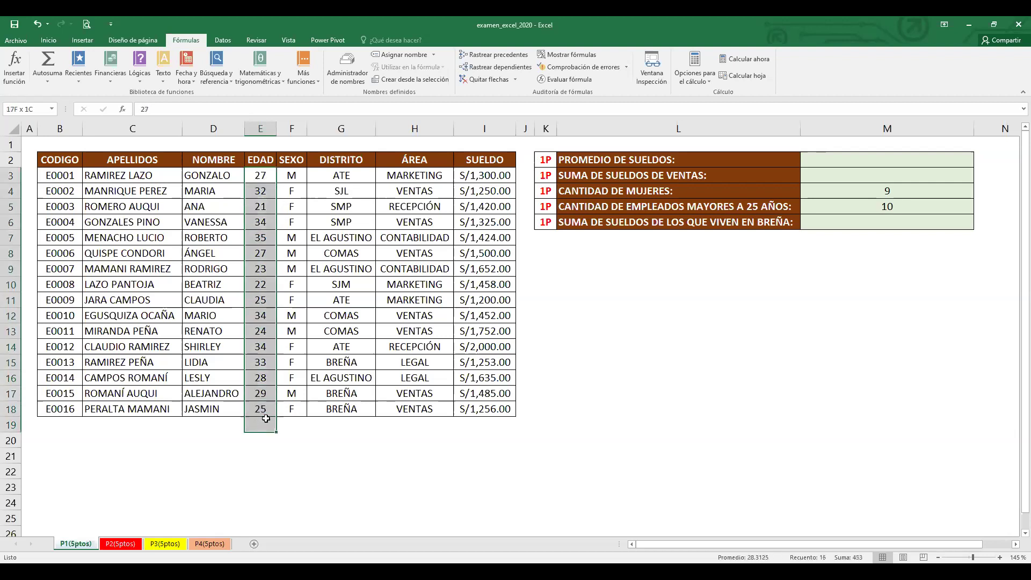
left_click(263, 172)
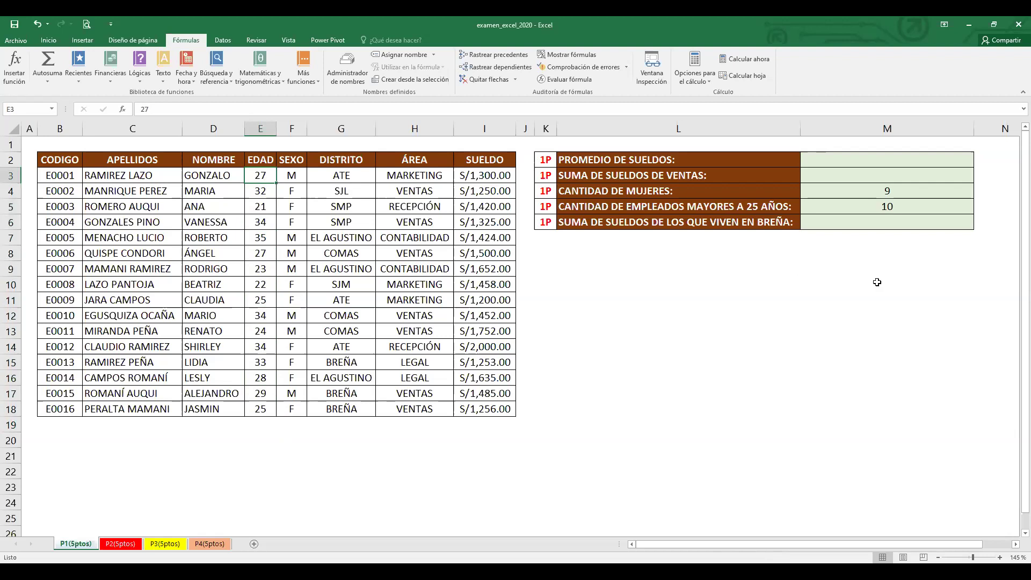
Start a SUMAR.SI formula in M6 for the salaries of Breña residents, with the DISTRITO cells G3:G18 as its range
left_click(875, 220)
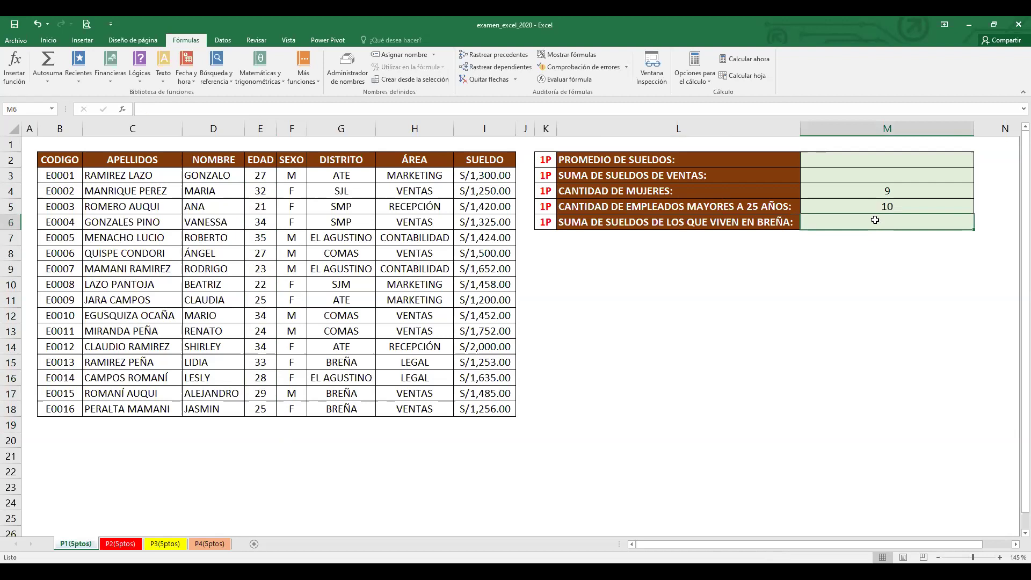
left_click(843, 177)
left_click(834, 224)
left_click(358, 104)
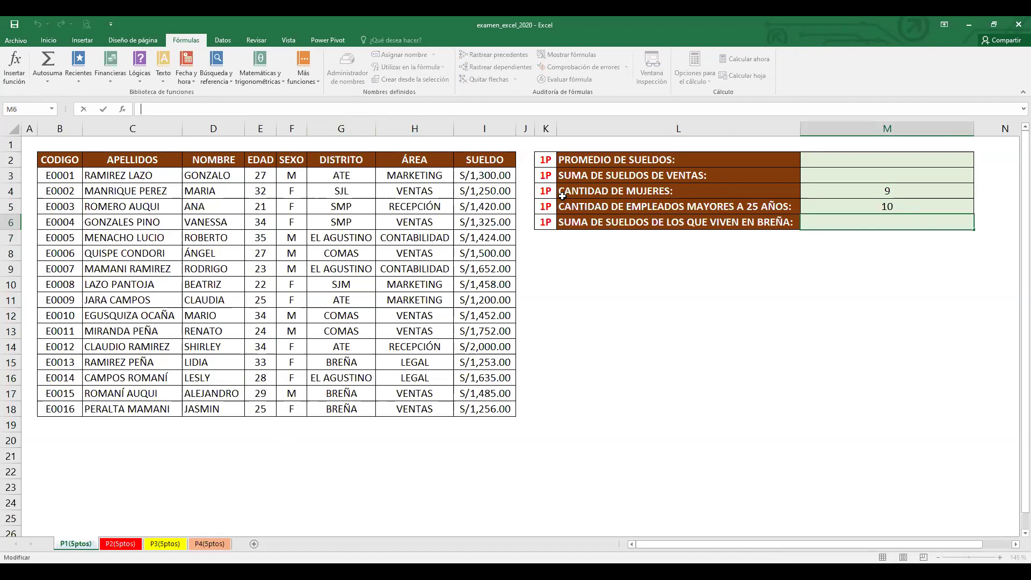
type("=SUMAR.")
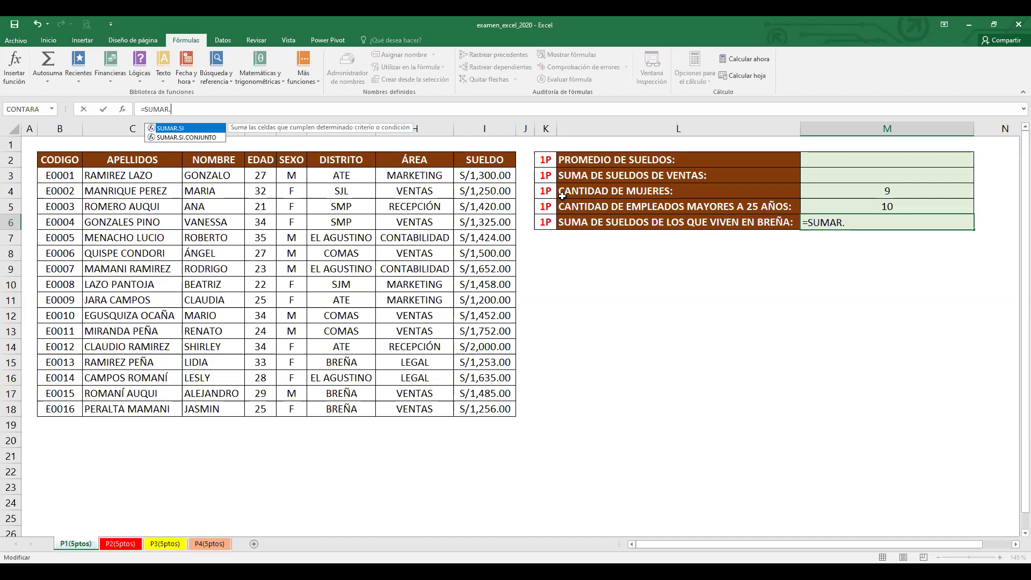
type("SI(")
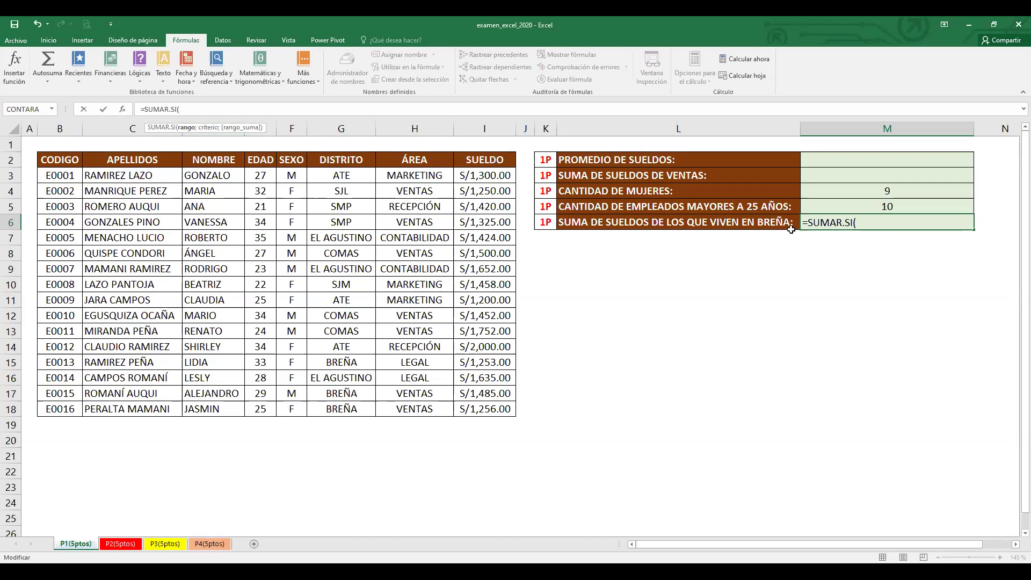
left_click(350, 177)
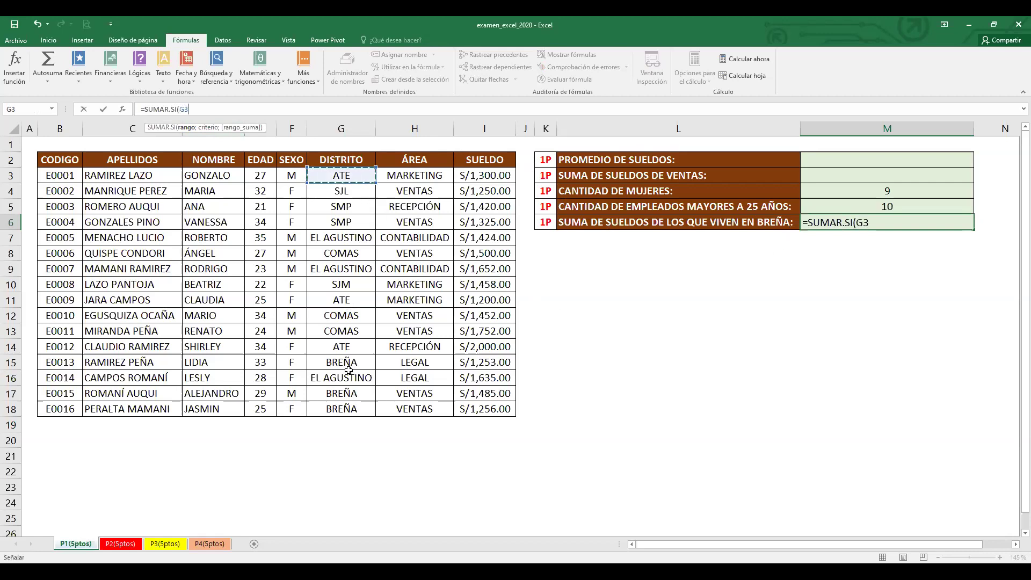
left_click(349, 407, "shift")
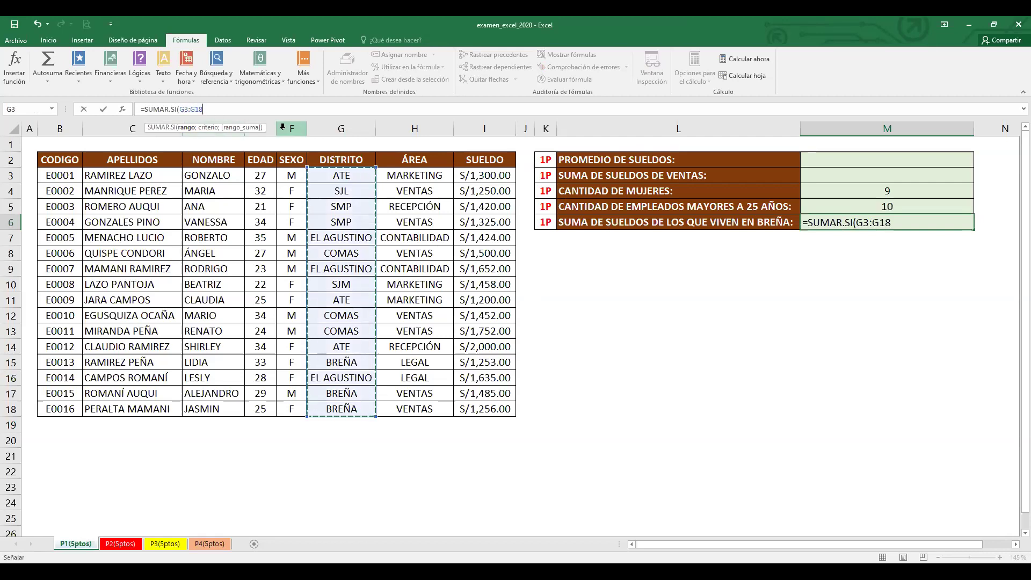
Complete the M6 formula with the criterion "BREÑA" and the sum range I3:I18, and enter it keeping M6 selected
type(";")
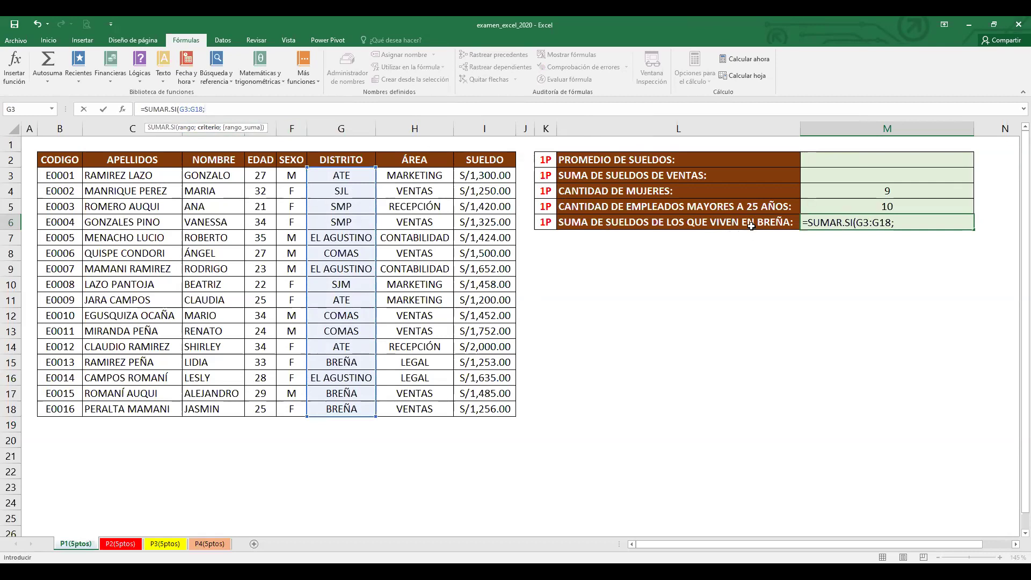
type("\"BREÑA\"")
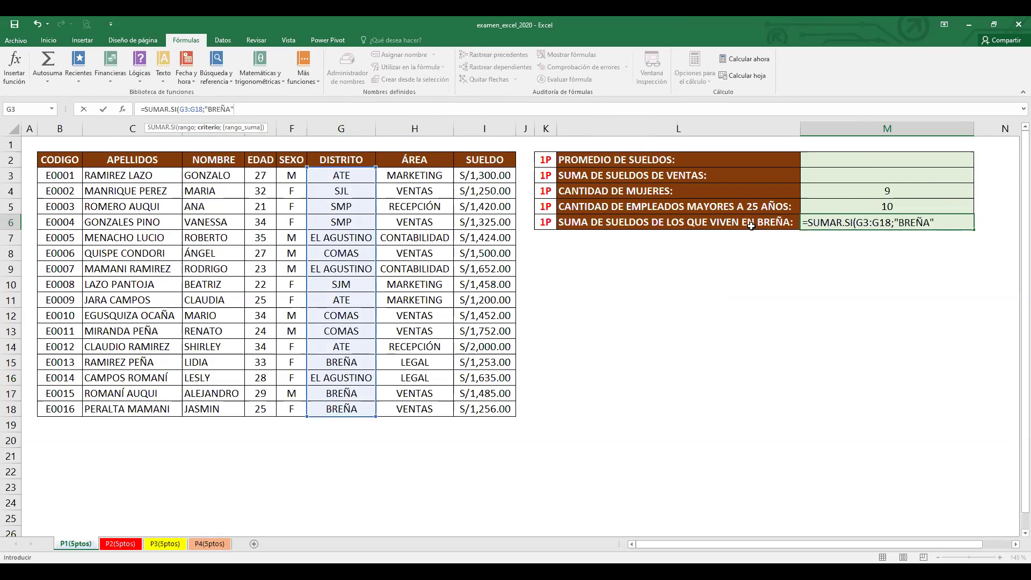
type(";")
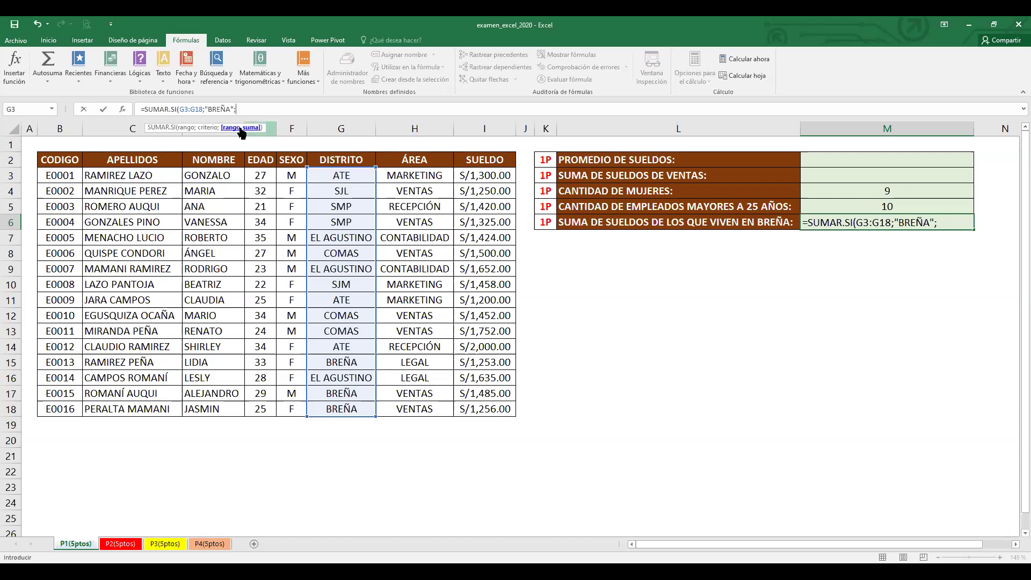
left_click(491, 179)
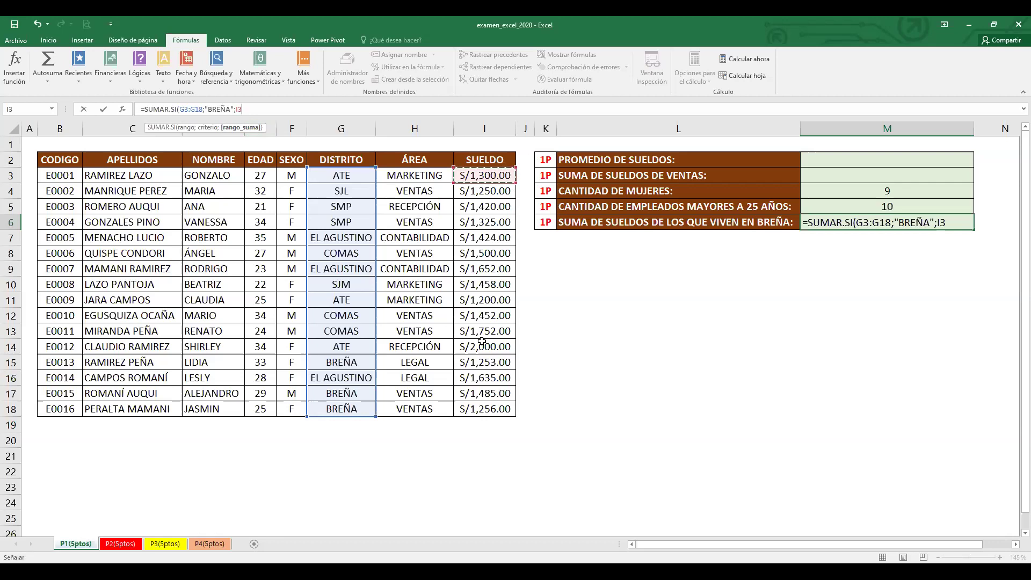
left_click(478, 409, "shift")
type(")")
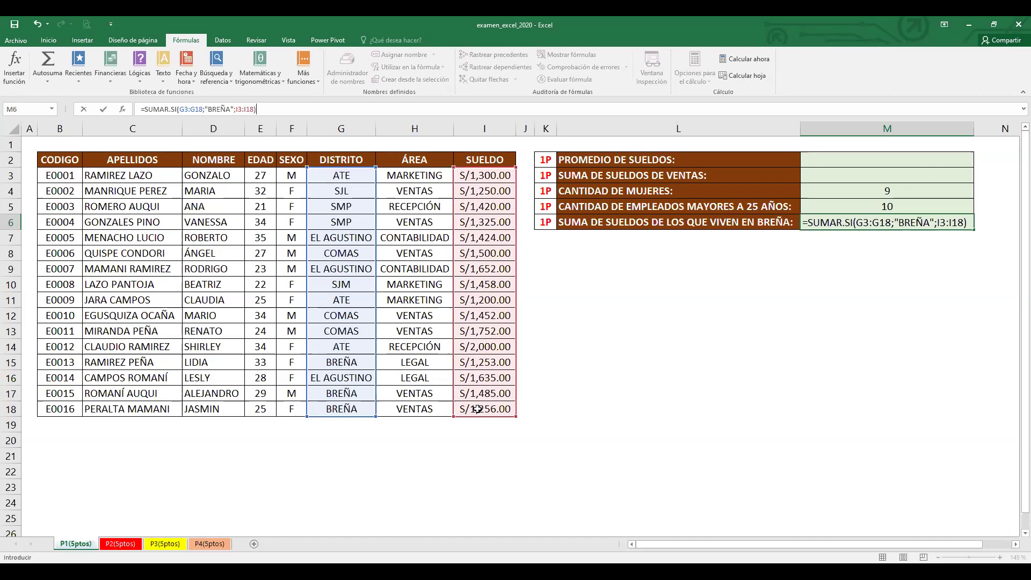
key("ctrl+Return")
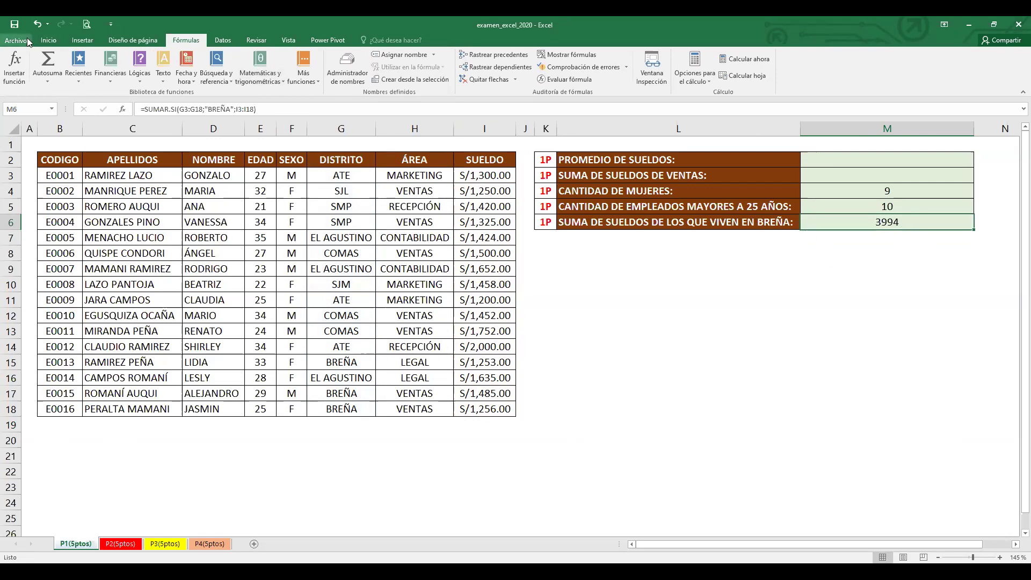
Apply the S/ Español (Perú) accounting format to the Breña salary sum in M6
left_click(52, 41)
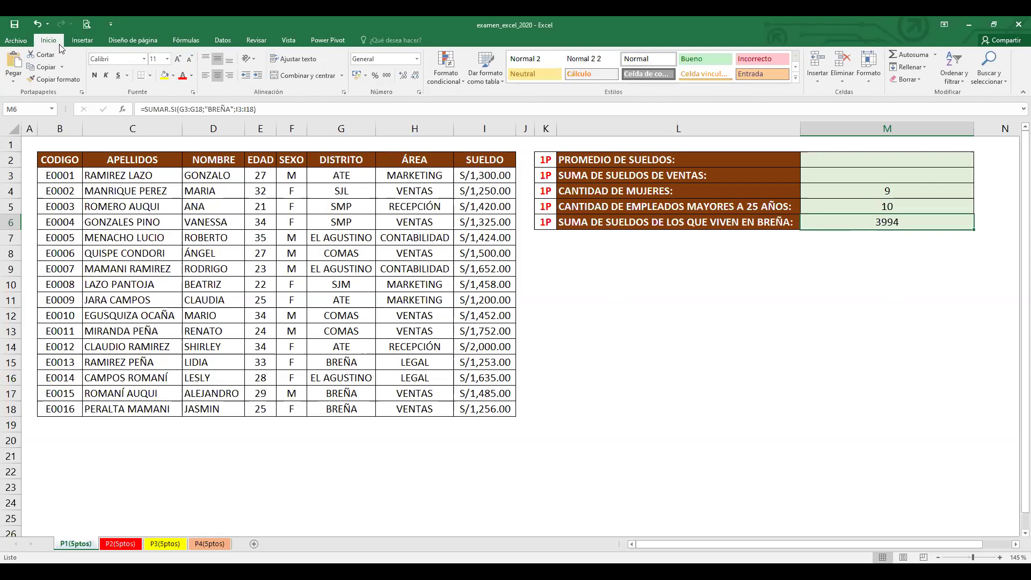
left_click(366, 76)
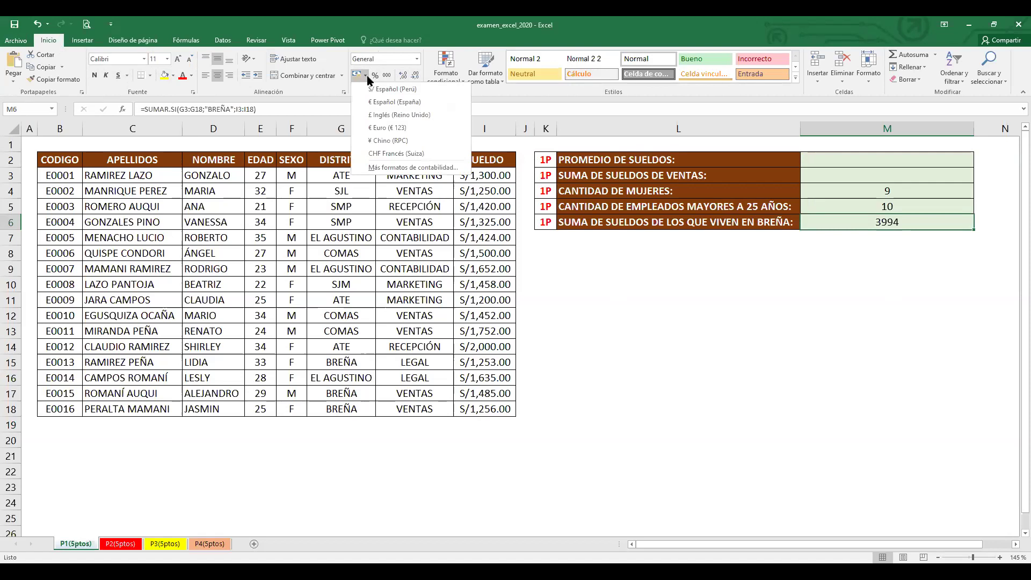
left_click(405, 89)
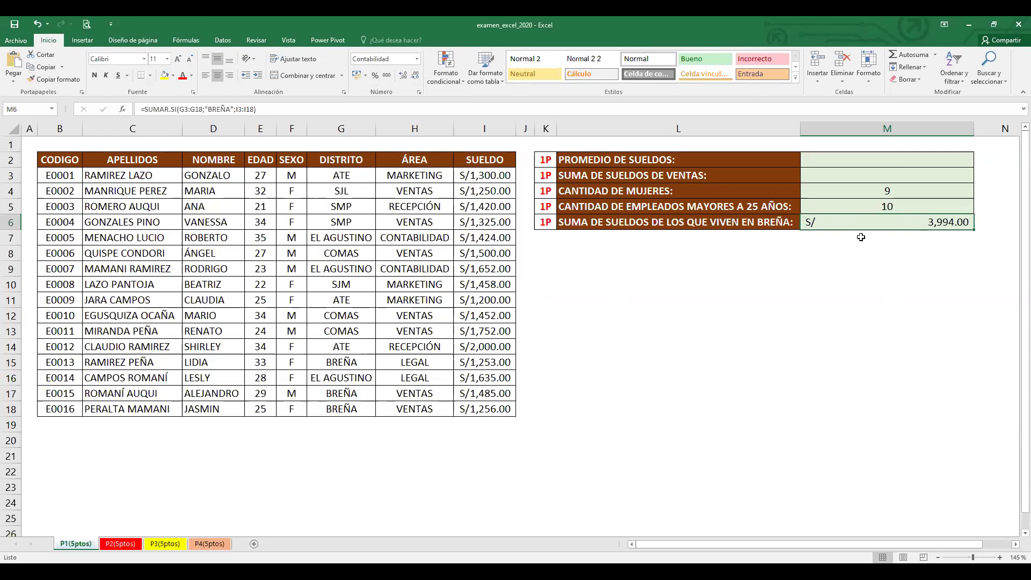
Review the SUMAR.SI formula in M6 and the 1P point values in K2:K6
left_click(272, 110)
left_click_drag(256, 109, 145, 109)
left_click(273, 109)
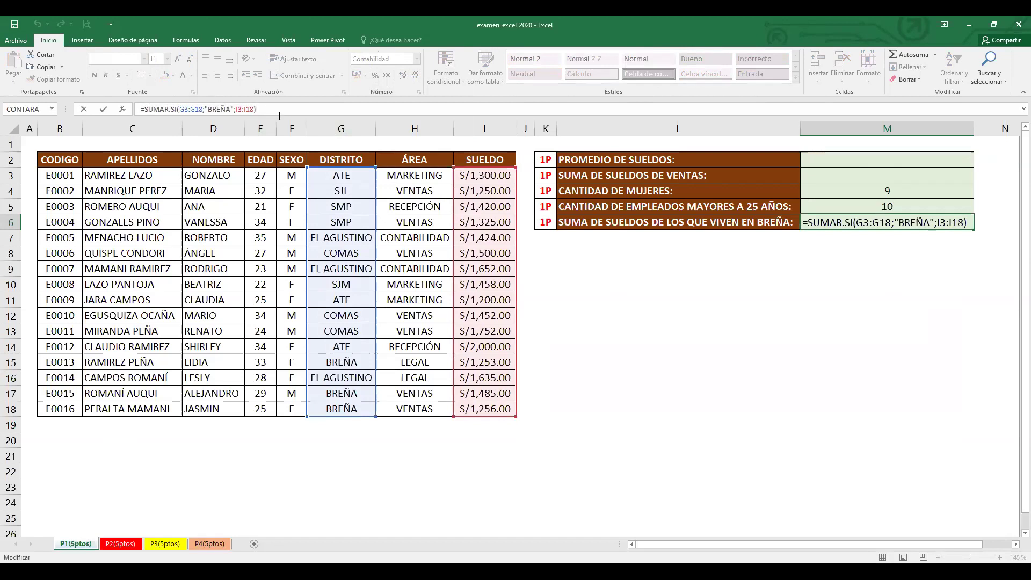
left_click(898, 278)
left_click(875, 221)
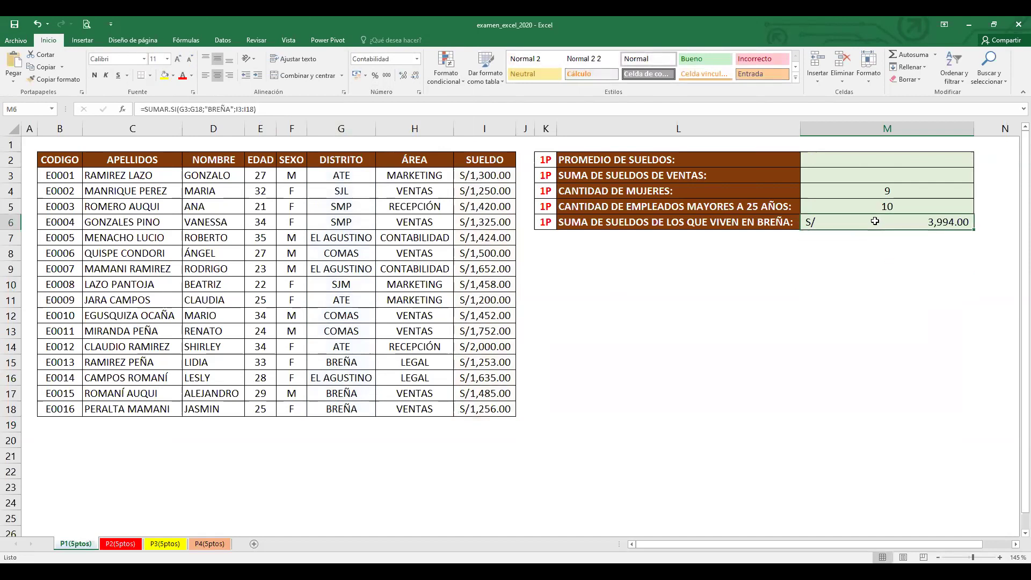
left_click_drag(545, 160, 548, 224)
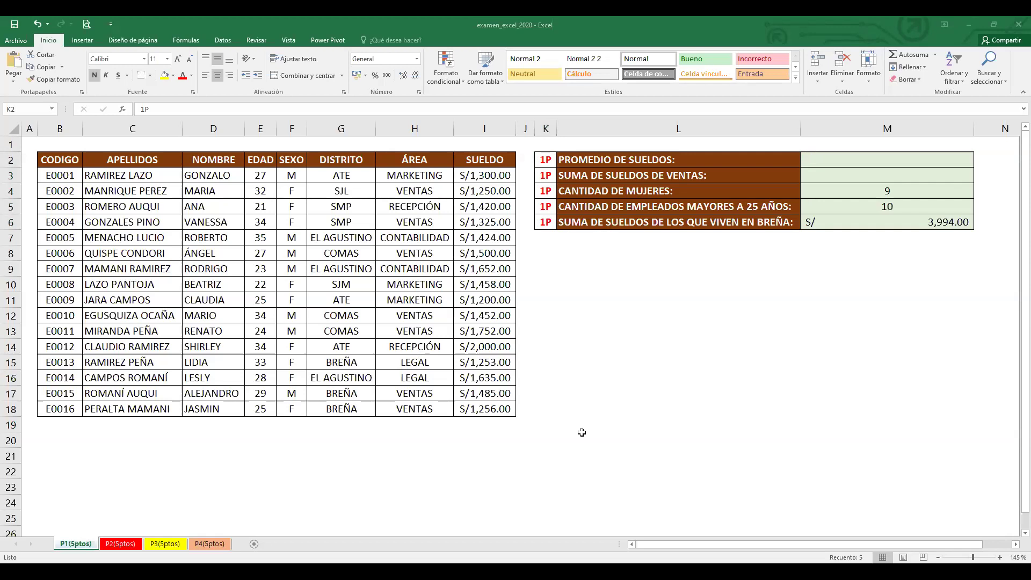
Switch to the P2(5ptos) sheet, look over its employee table and enlarge it to 130% zoom from the No.CARNET column
left_click(121, 544)
left_click(534, 291)
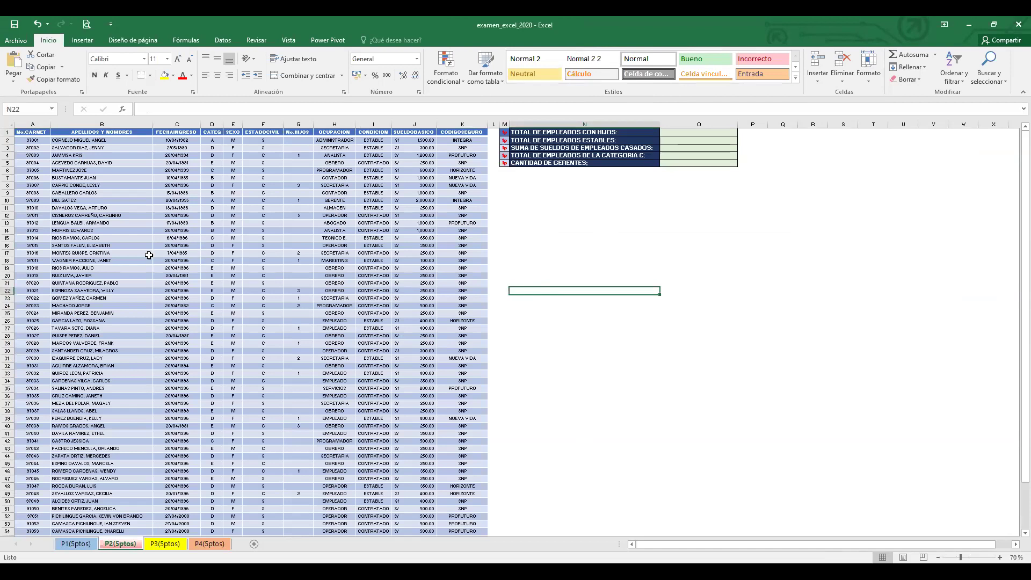
left_click(131, 178)
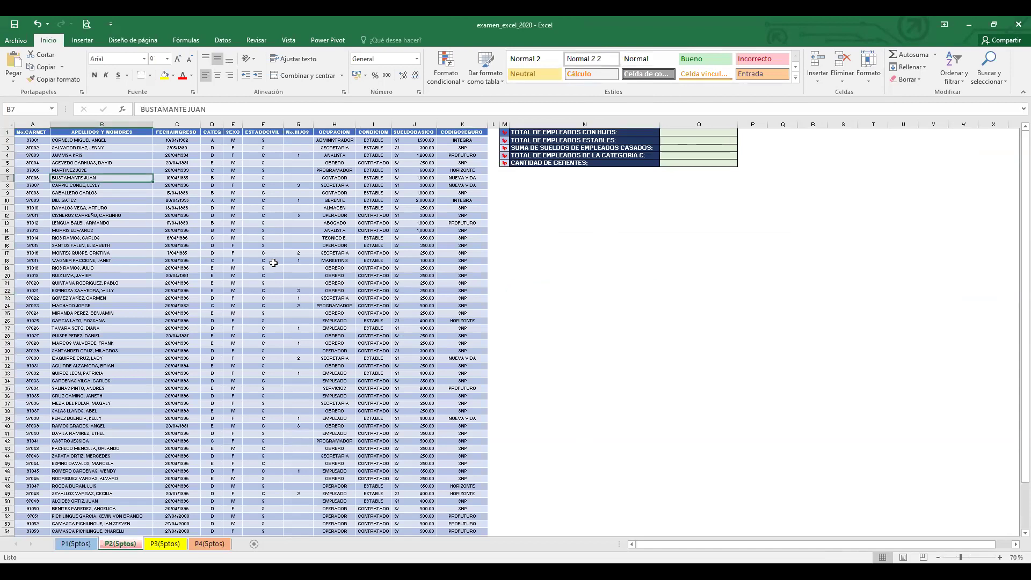
scroll(274, 262, "down", 8)
scroll(277, 304, "up", 8)
scroll(318, 292, "up", 6, "ctrl")
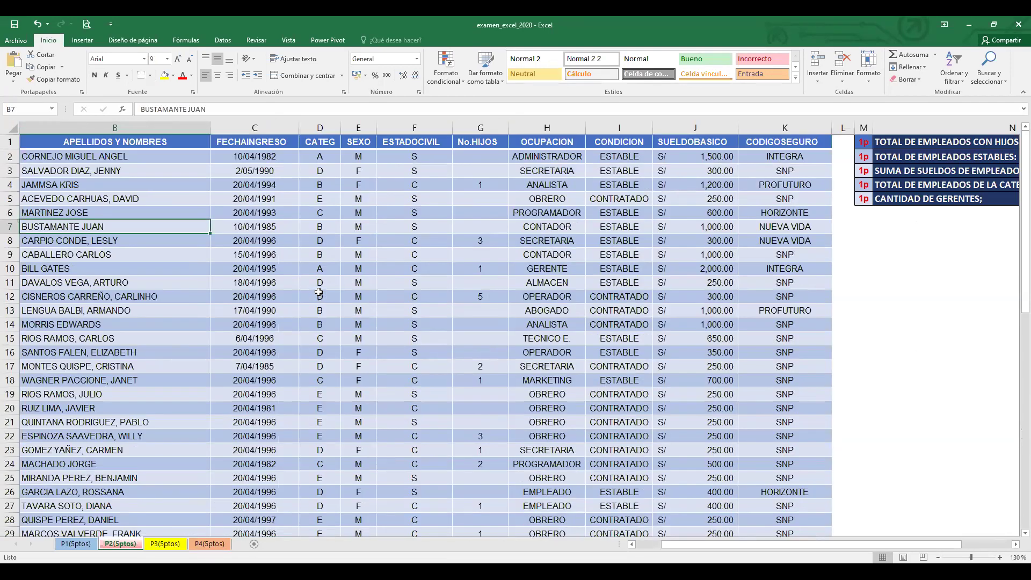
key("Left")
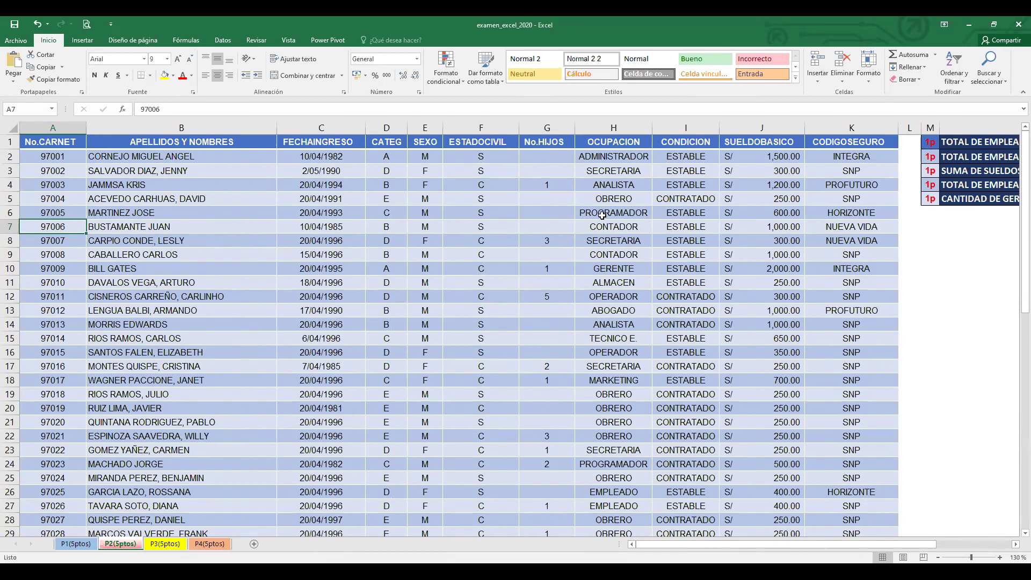
Review the employee table's columns one by one, from No.CARNET through ESTADOCIVIL
left_click(232, 172)
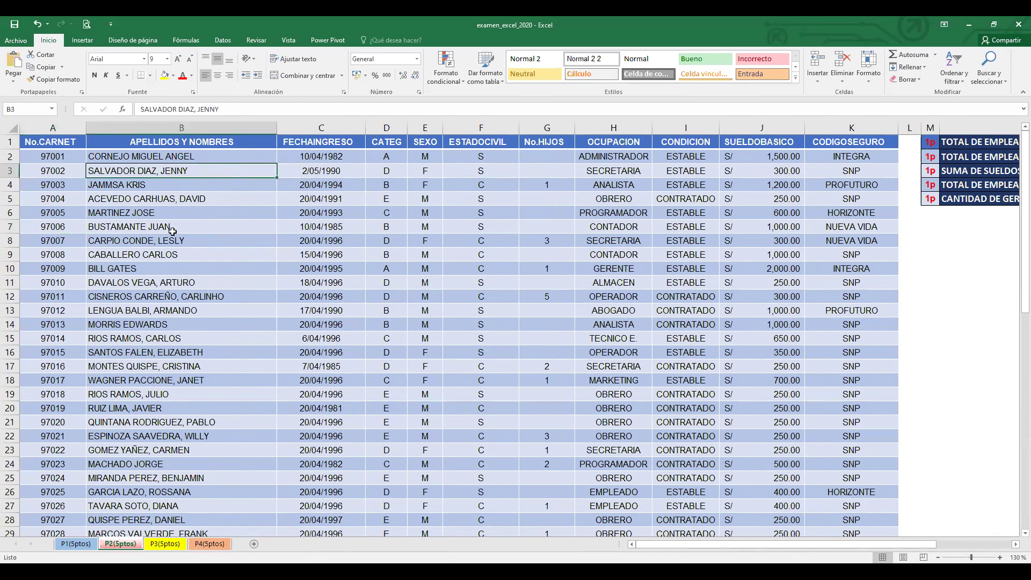
left_click(70, 126)
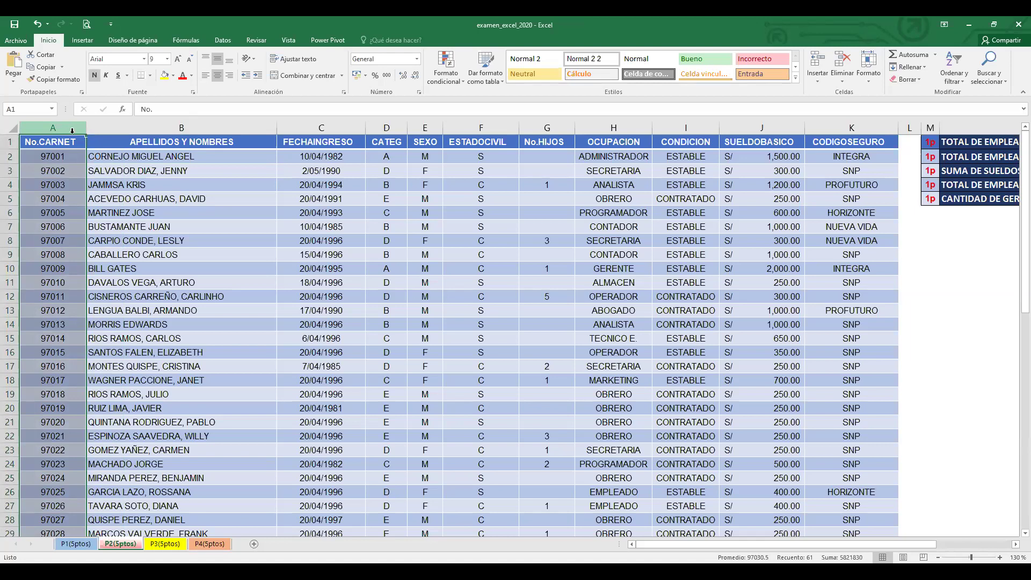
left_click(239, 127)
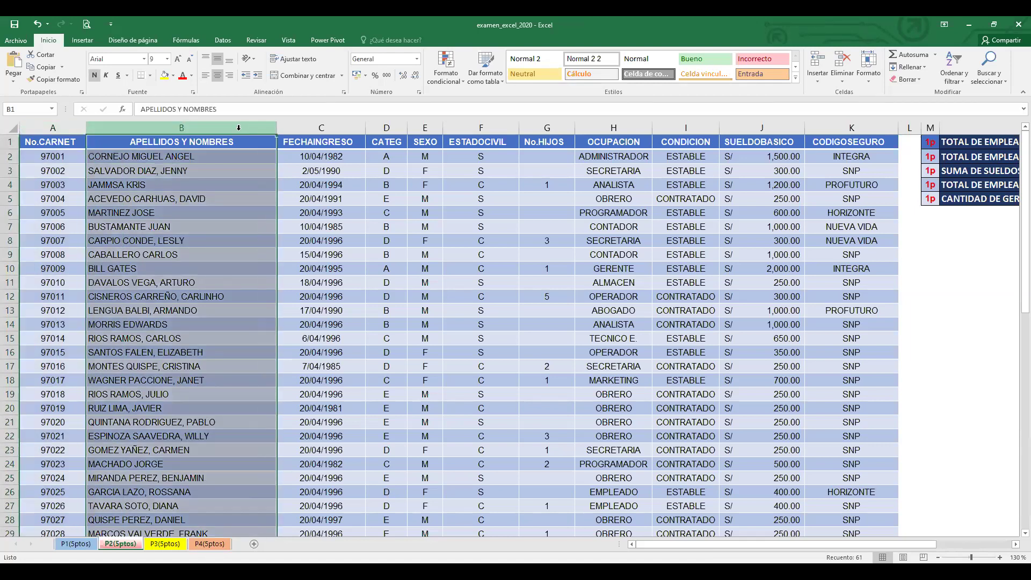
left_click(320, 127)
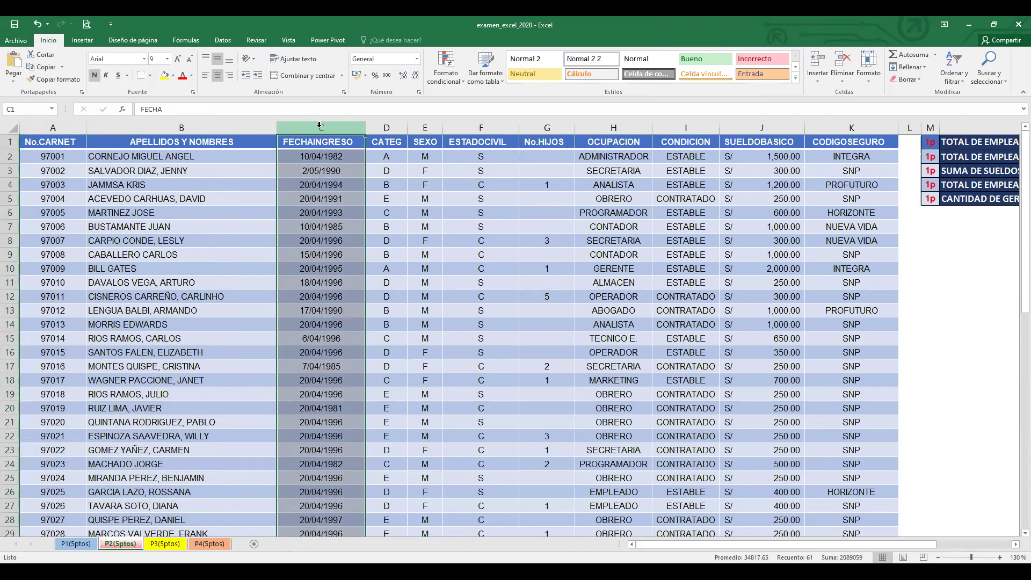
left_click(387, 127)
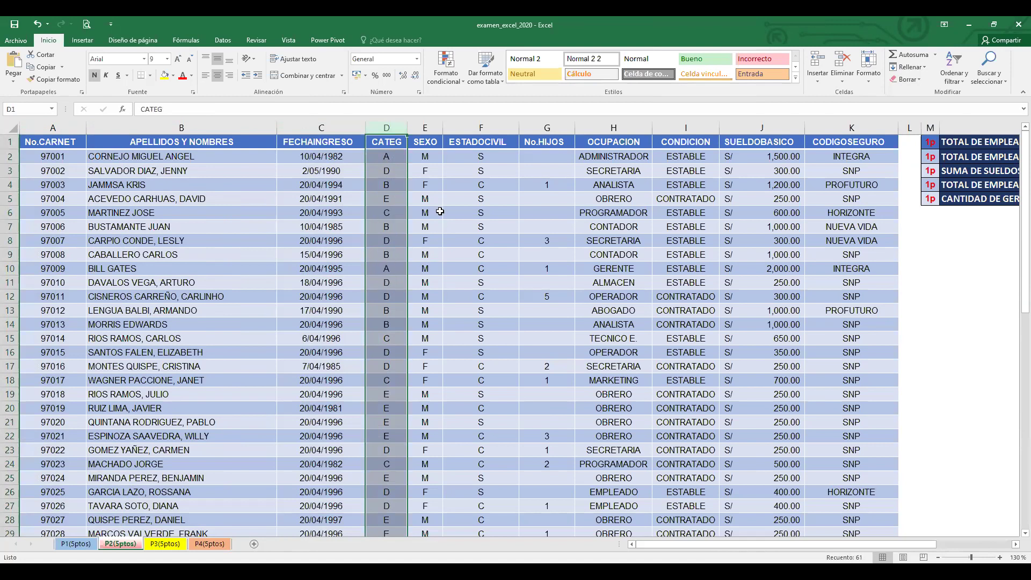
left_click(431, 127)
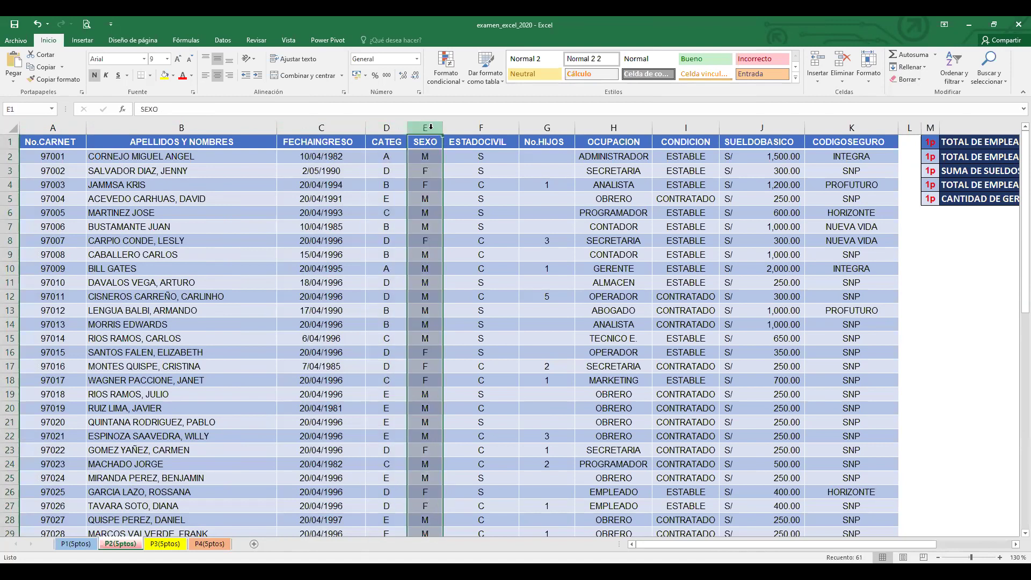
left_click(480, 128)
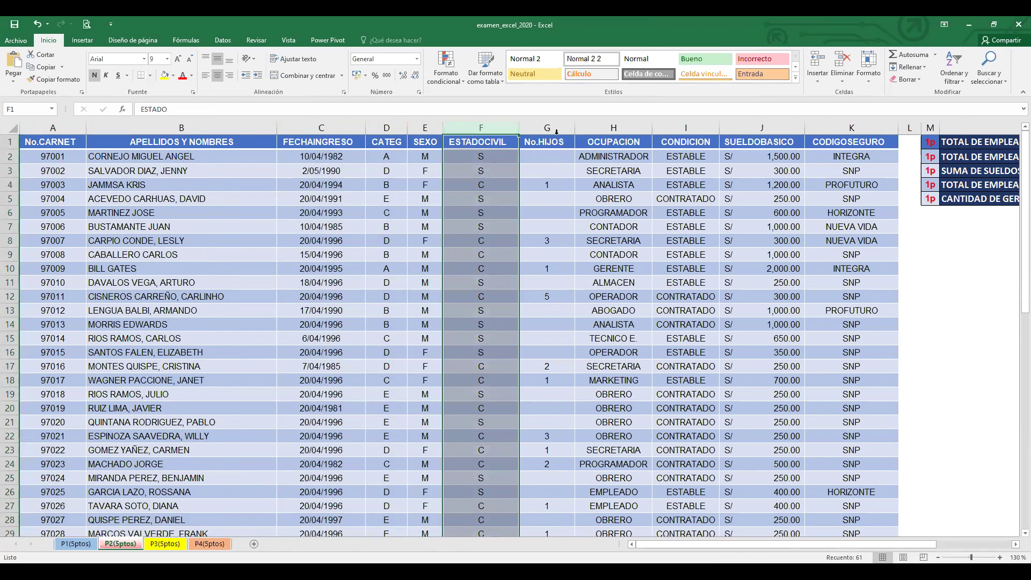
Examine the No.HIJOS column, checking its blank cells against the ESTADOCIVIL column
left_click(551, 129)
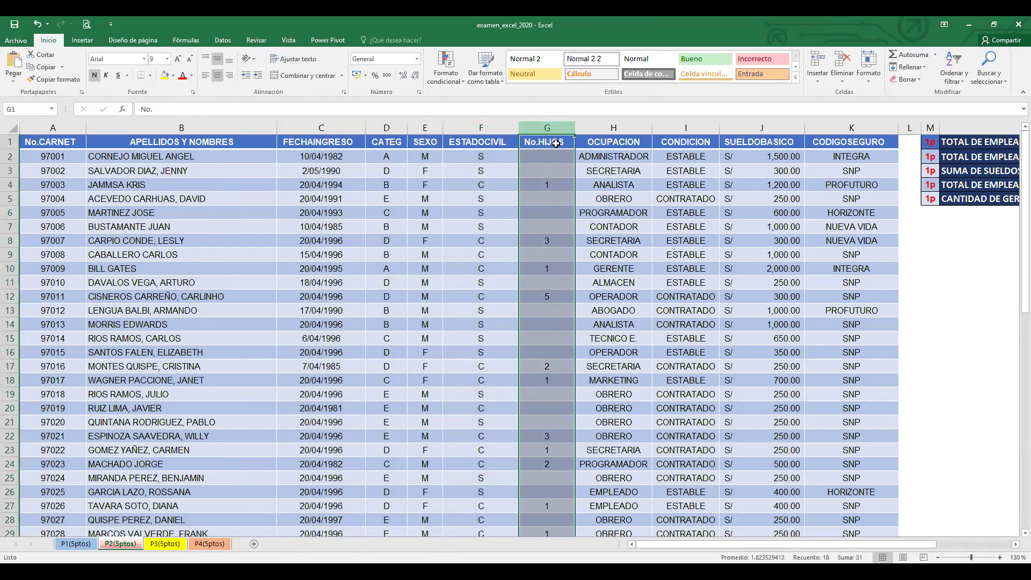
left_click(549, 157)
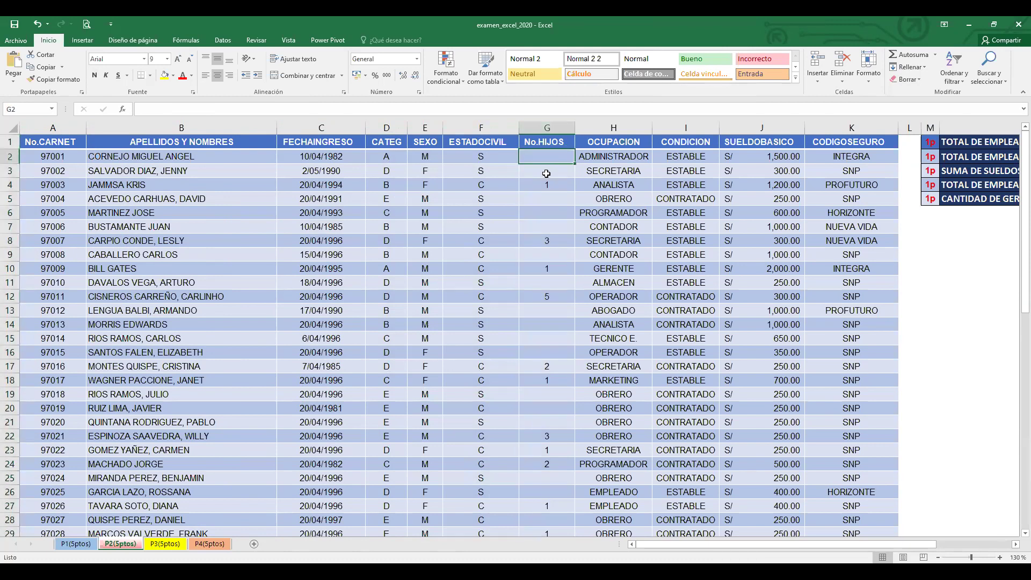
left_click(551, 174)
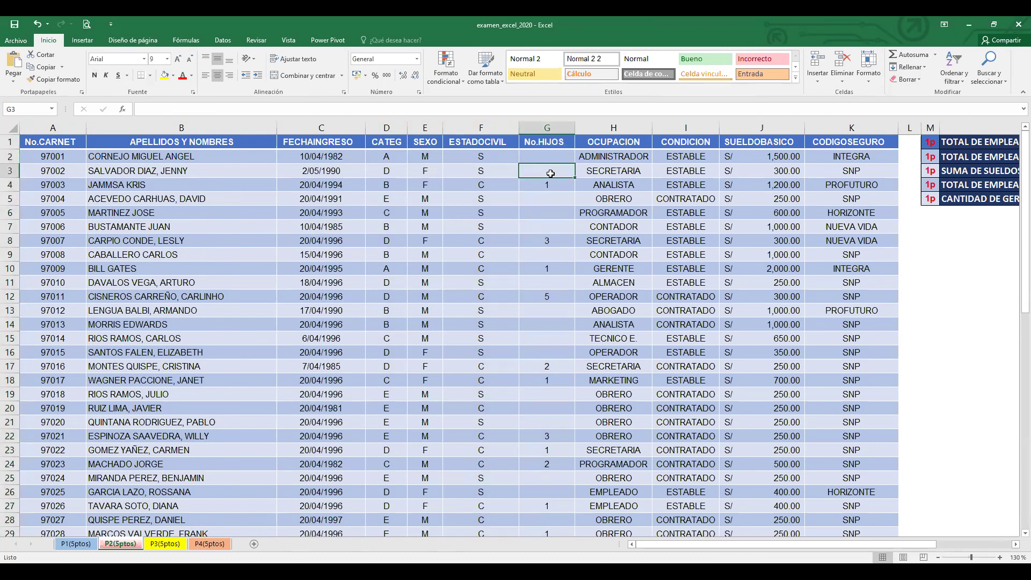
left_click(551, 198)
left_click(550, 214)
left_click(545, 229)
left_click(548, 161)
left_click(548, 168)
left_click(545, 199)
left_click(545, 214)
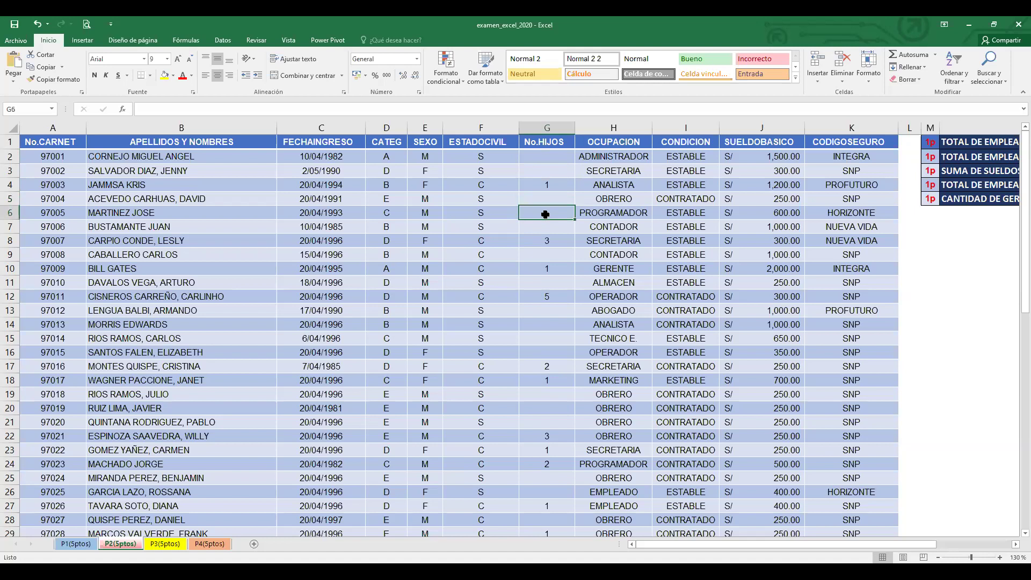
left_click(486, 127)
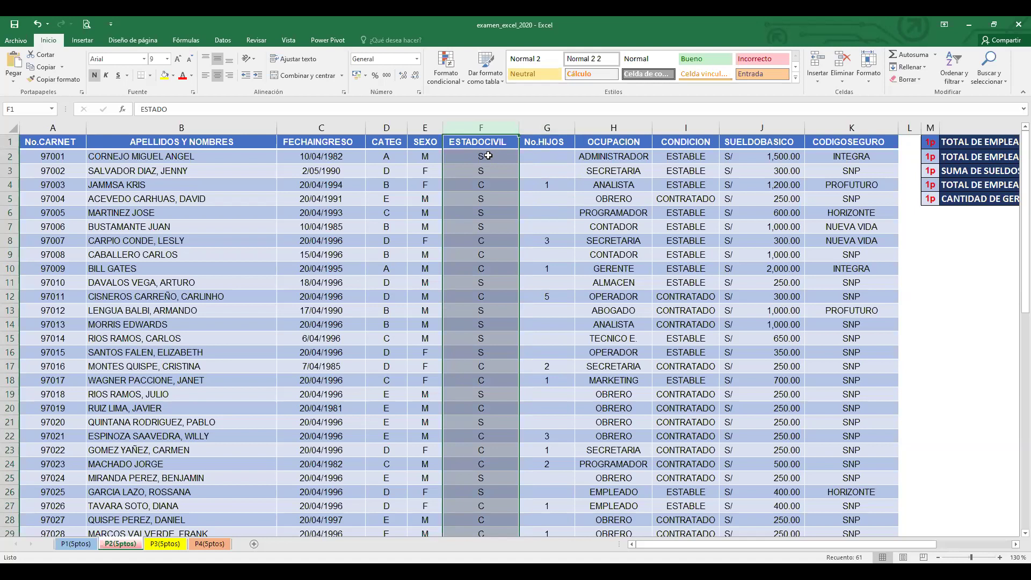
left_click(541, 156)
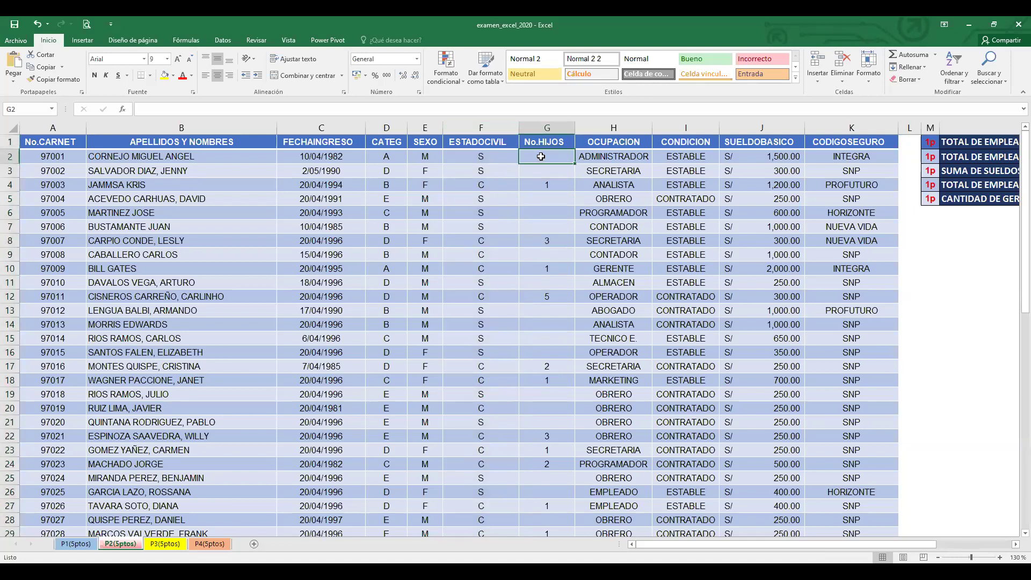
Examine the OCUPACION column and several of its job entries down to H9
left_click(618, 130)
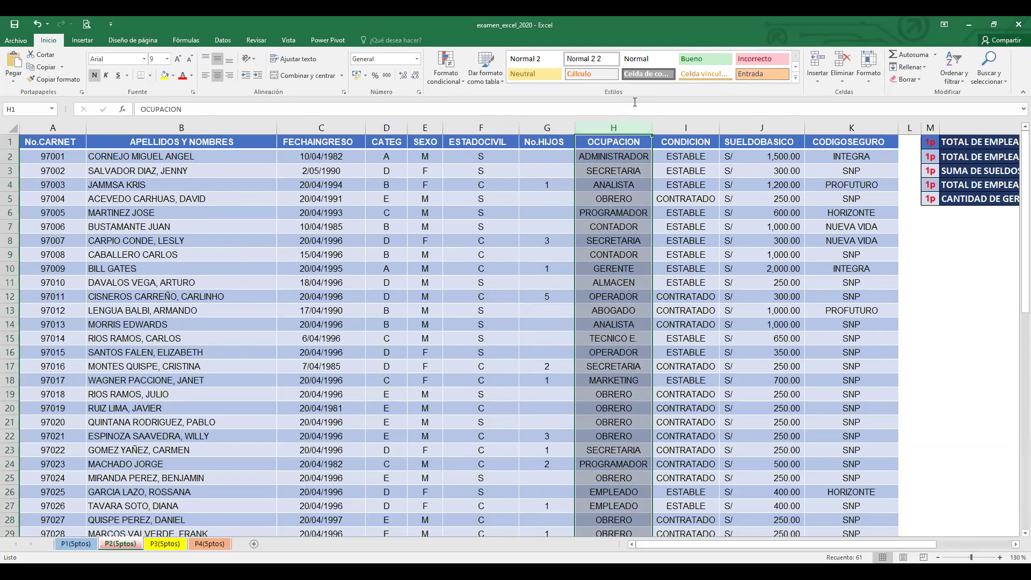
left_click(610, 176)
left_click(608, 201)
left_click(609, 232)
key("Down")
key("Down")
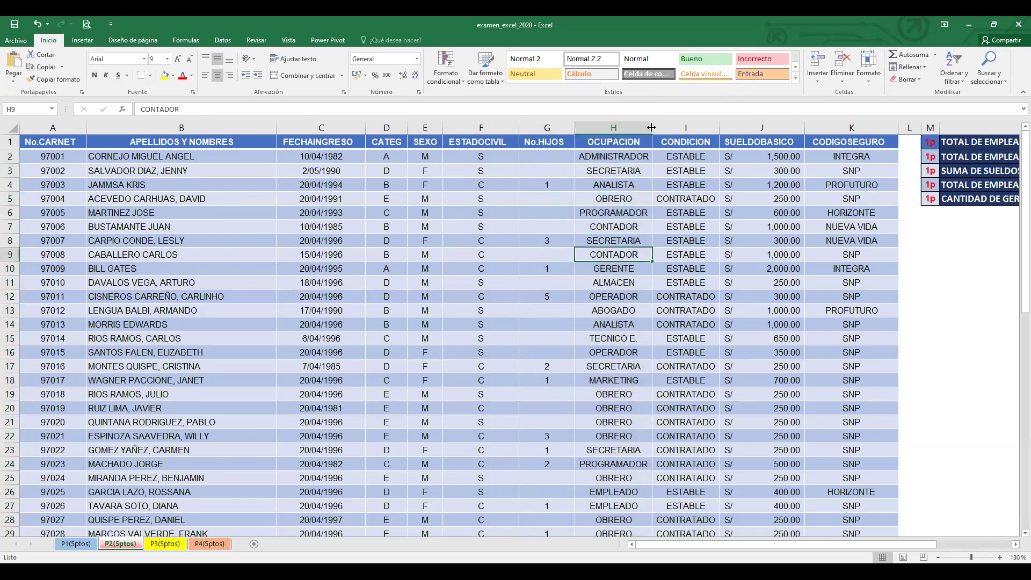
Review the CONDICION column's ESTABLE and CONTRATADO entries and widen the column slightly
left_click(683, 126)
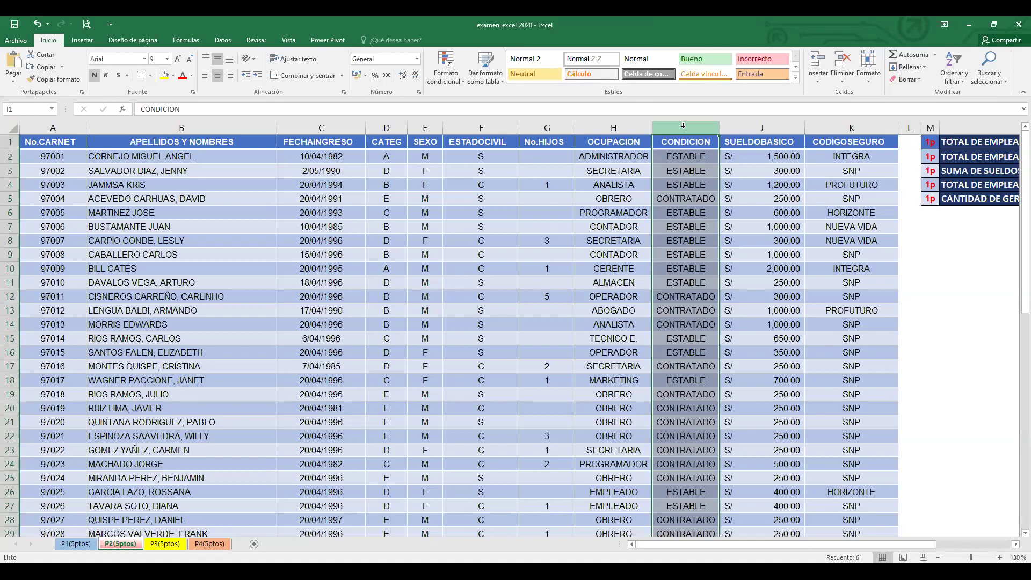
left_click(696, 199)
left_click(699, 160)
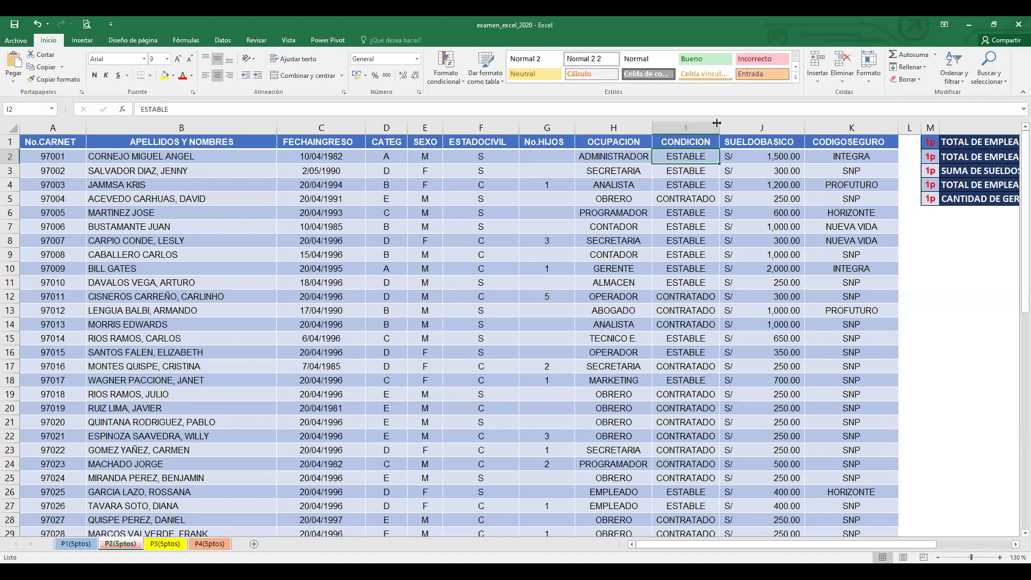
left_click_drag(717, 123, 725, 138)
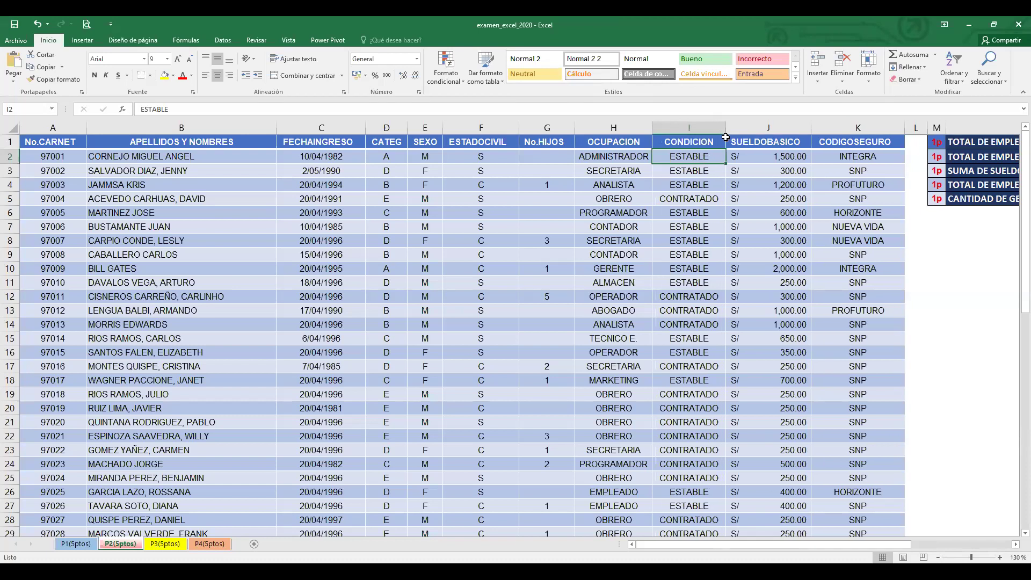
left_click(708, 169)
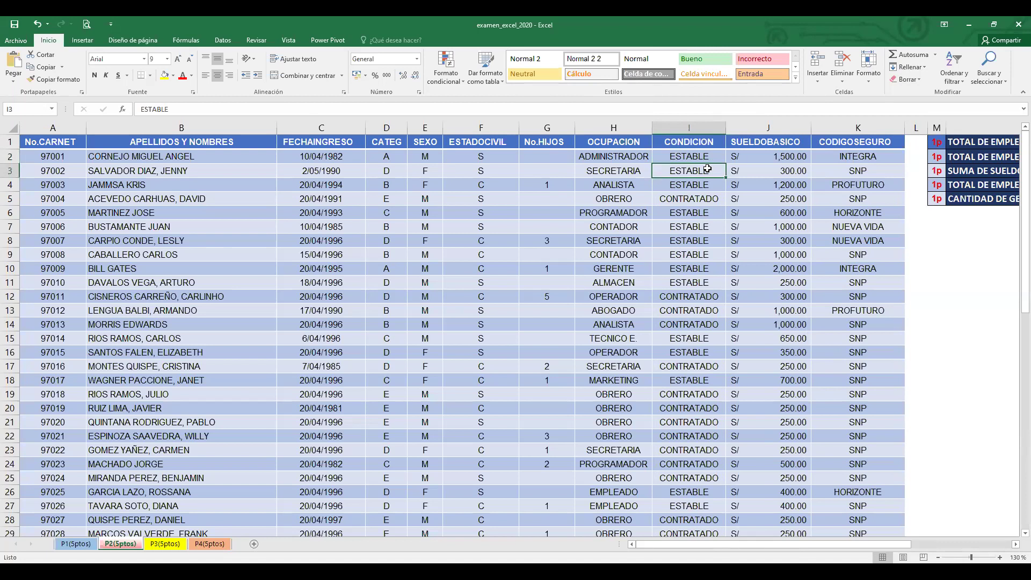
left_click(705, 158)
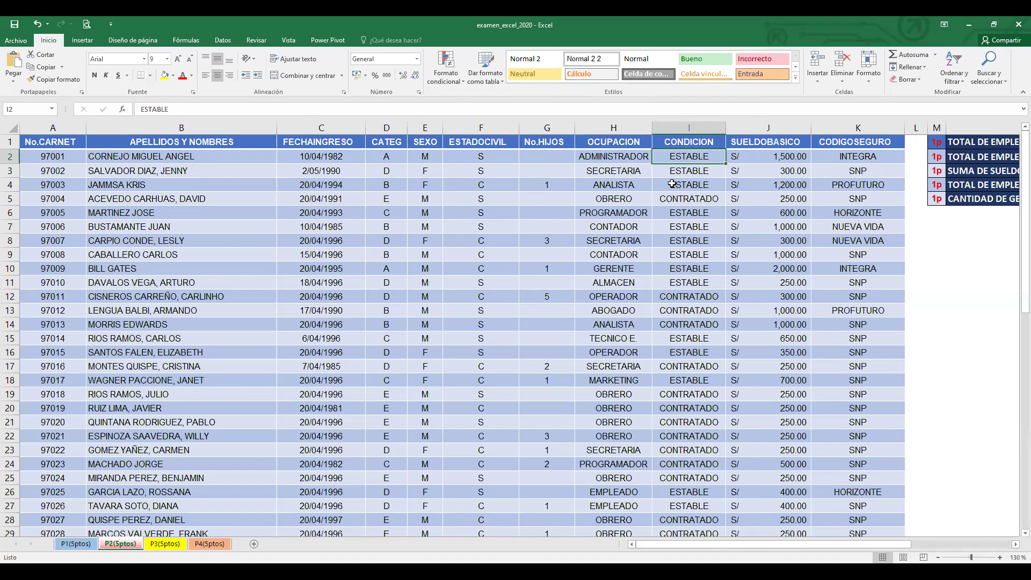
Examine the SUELDOBASICO column alongside the No.CARNET and ESTADOCIVIL columns
left_click(63, 128)
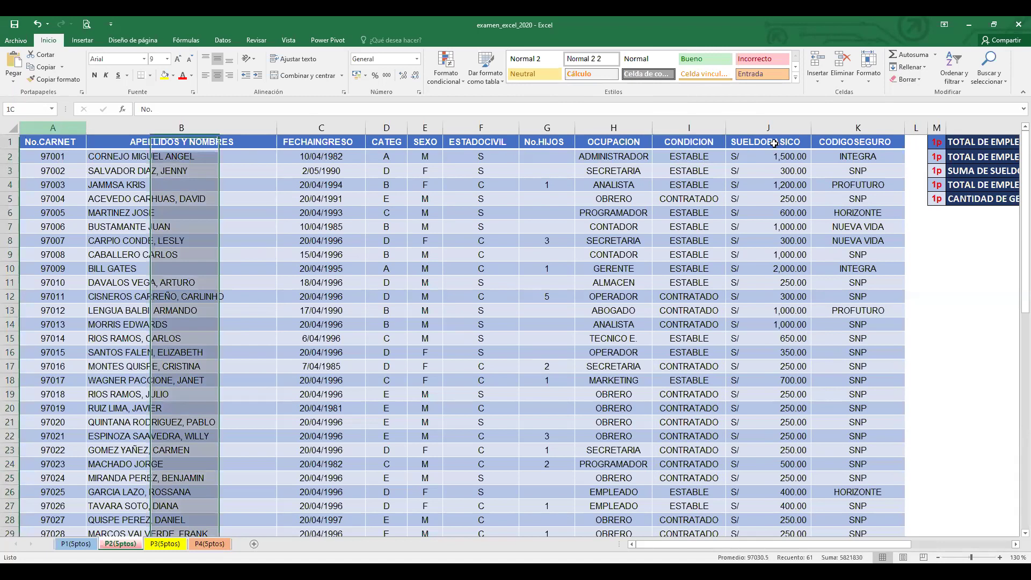
left_click(778, 127)
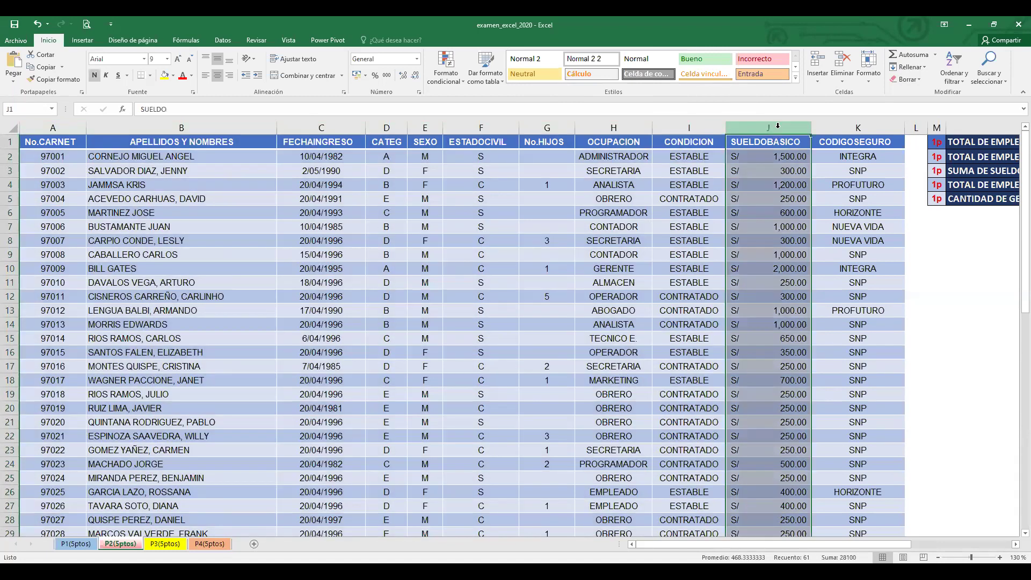
left_click(766, 170)
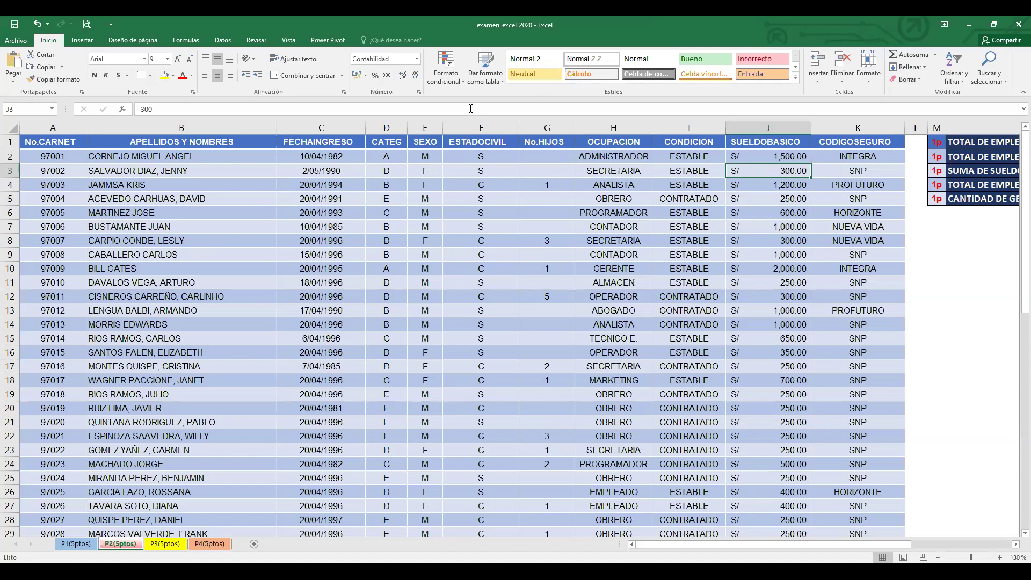
left_click(481, 127)
left_click_drag(510, 132, 532, 133)
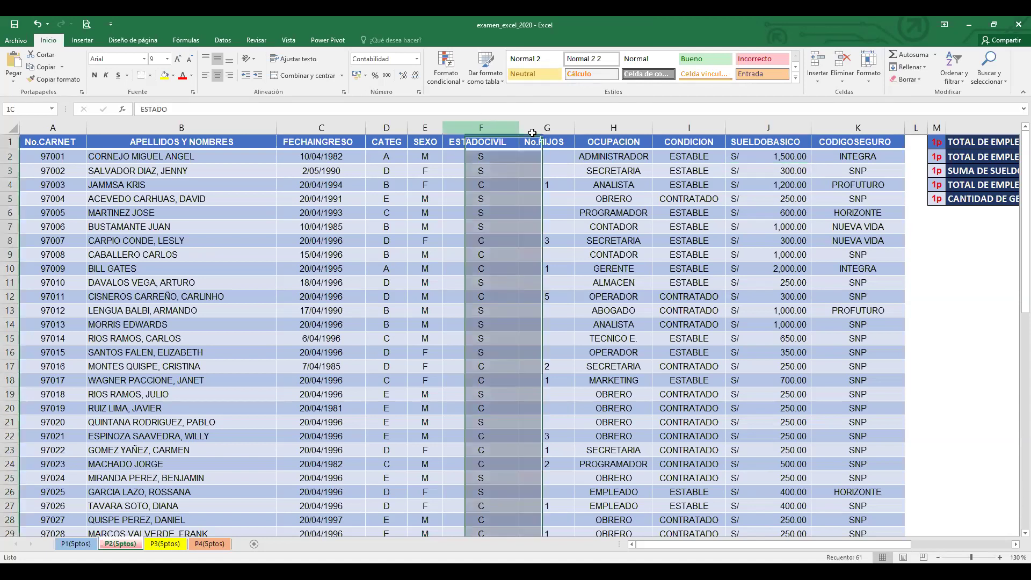
left_click(780, 143)
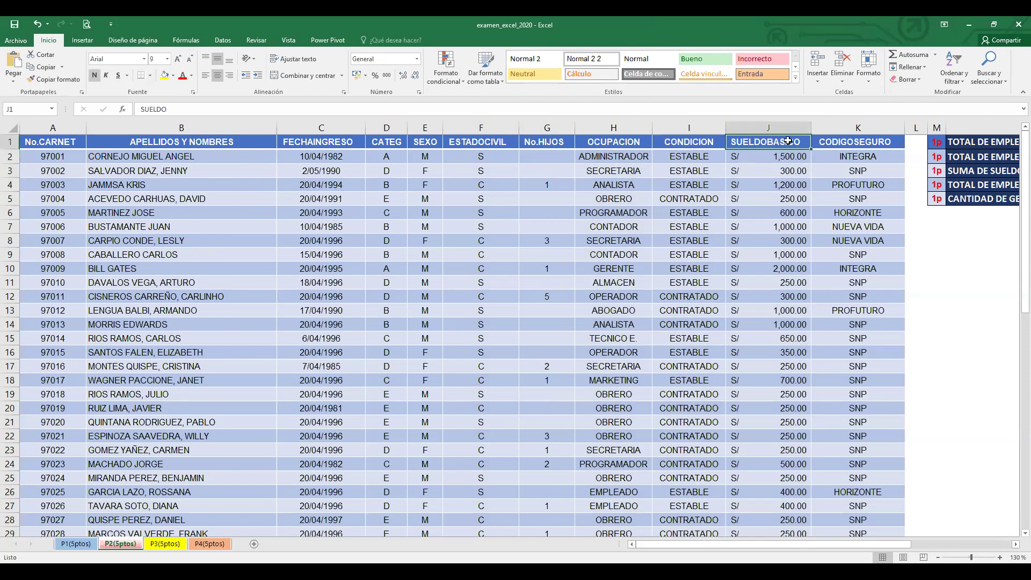
Examine the CODIGOSEGURO column, comparing its PROFUTURO, SNP and INTEGRA entries
left_click(858, 129)
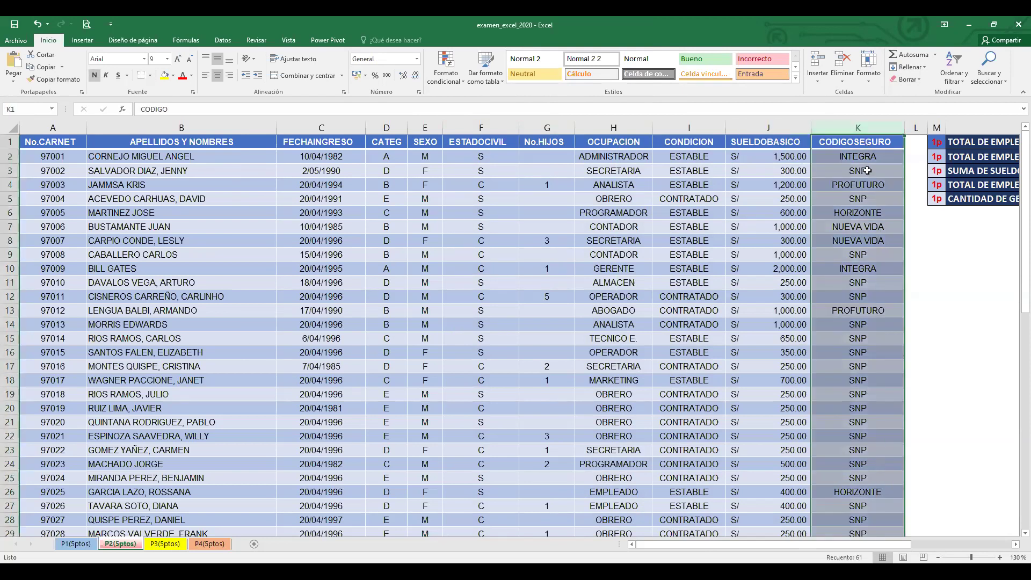
left_click(849, 188)
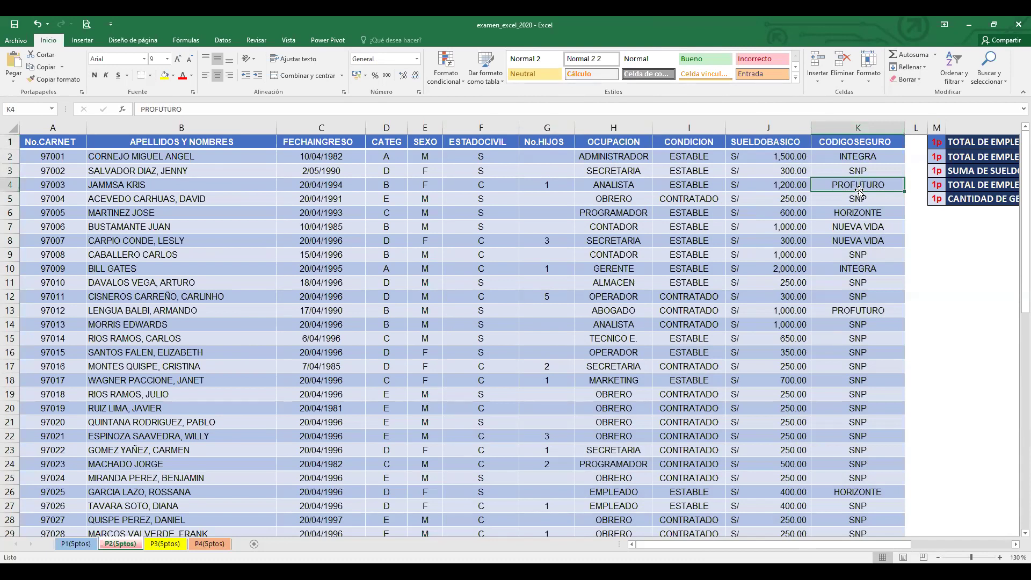
left_click(857, 170)
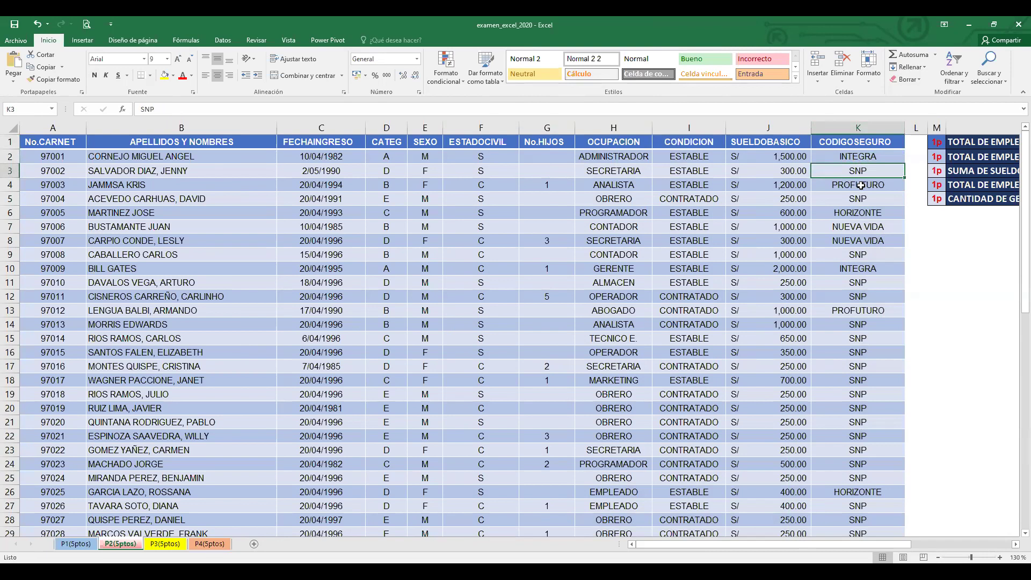
left_click(872, 259)
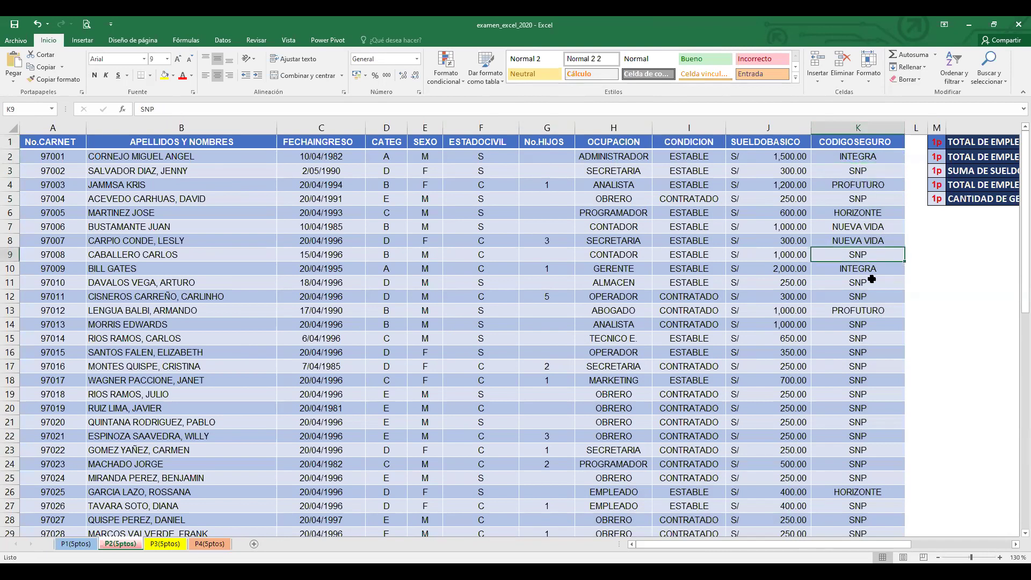
left_click(872, 282)
left_click(870, 169)
left_click(869, 155)
left_click(870, 148)
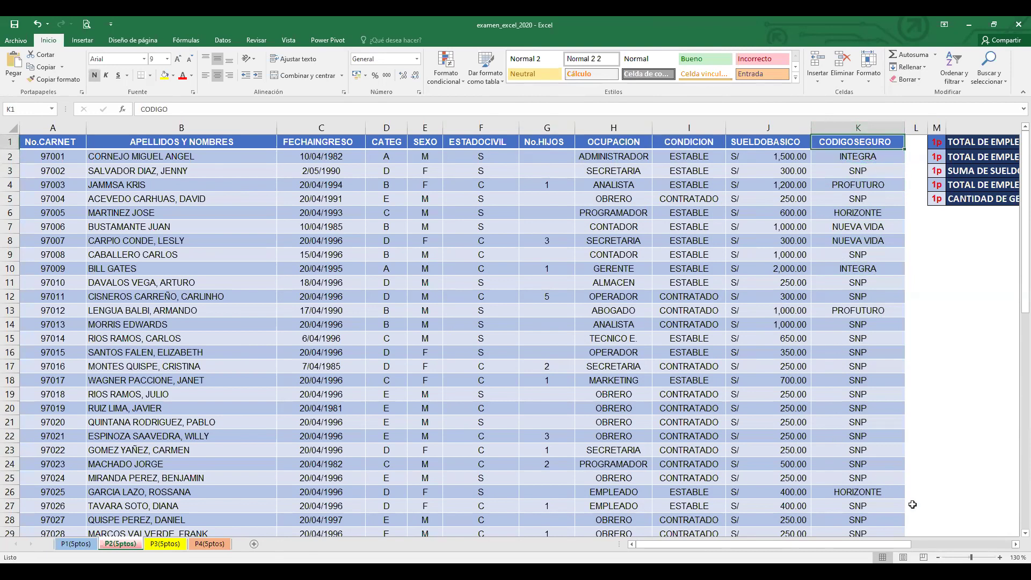
Reduce the zoom to 110% and select answer cell O1 beside the question TOTAL DE EMPLEADOS CON HIJOS
left_click(917, 437)
left_click(937, 558)
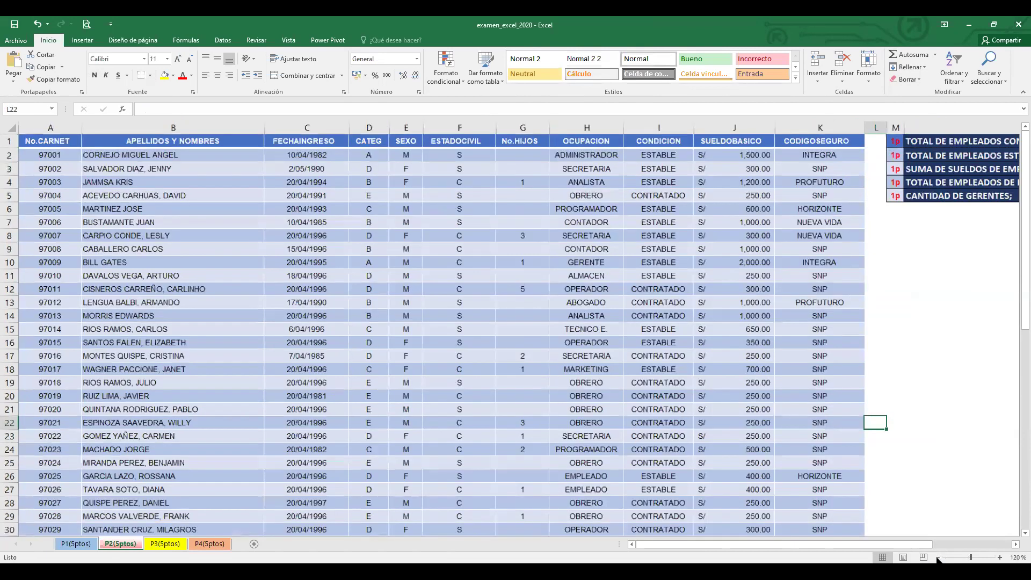
left_click(894, 296)
key("Up")
key("Up")
key("Up")
key("Up")
key("Up")
key("Up")
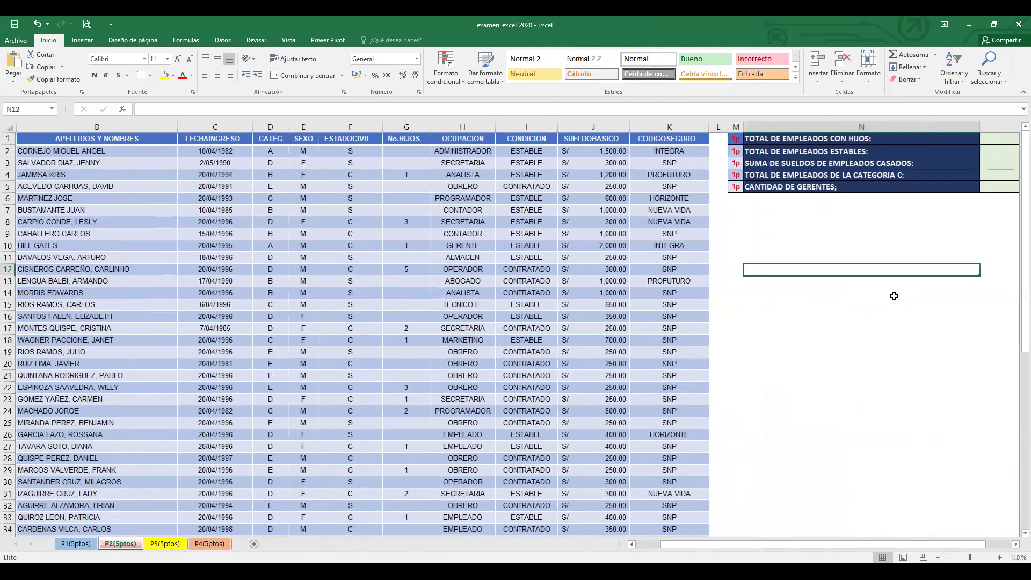
key("Right")
key("Up")
key("Up")
key("Up")
key("Up")
key("Up")
key("Up")
key("Up")
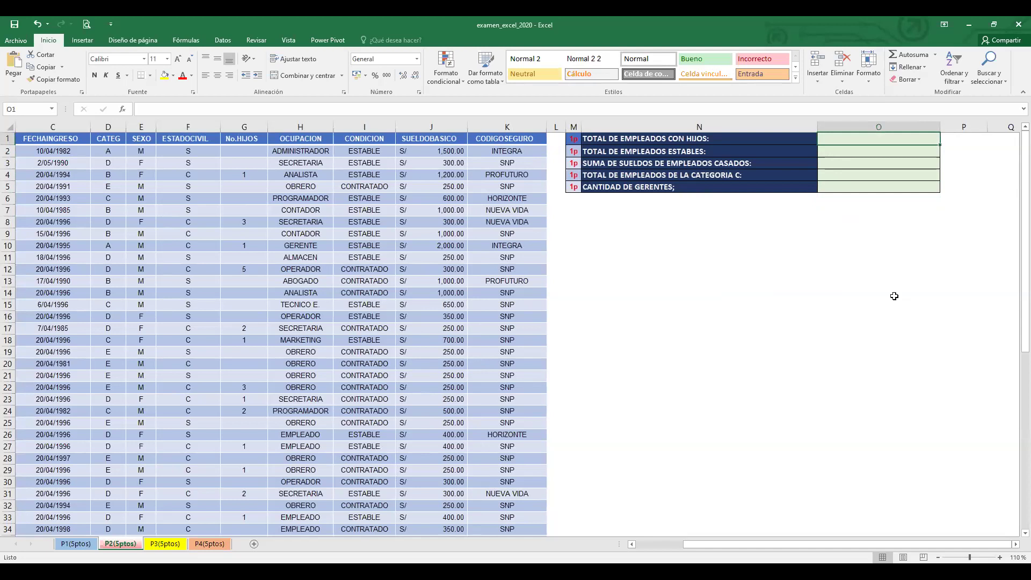
left_click(719, 141)
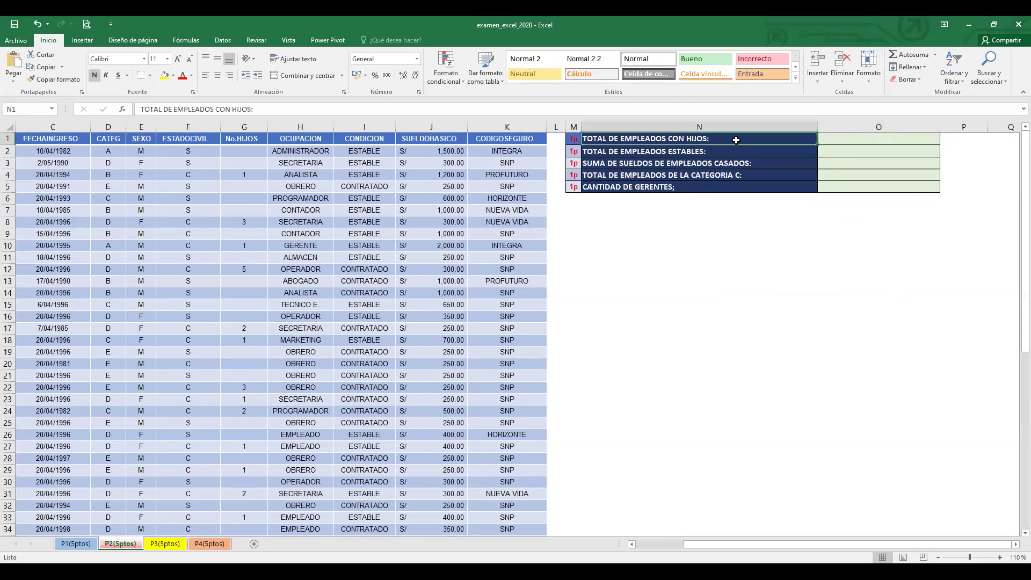
left_click(836, 140)
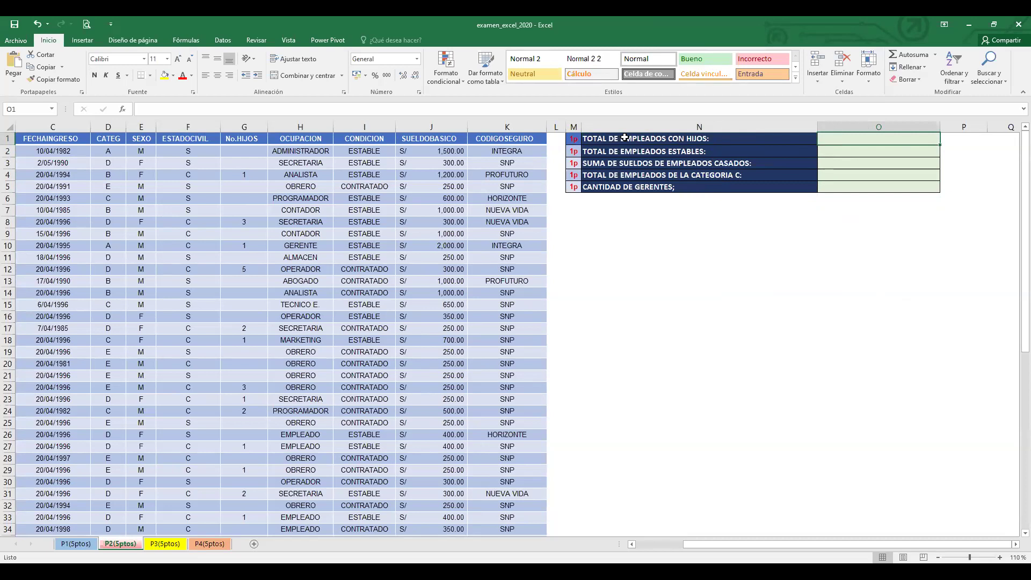
Narrow column N to fit the question texts, then return to the table's first column
left_click(74, 128)
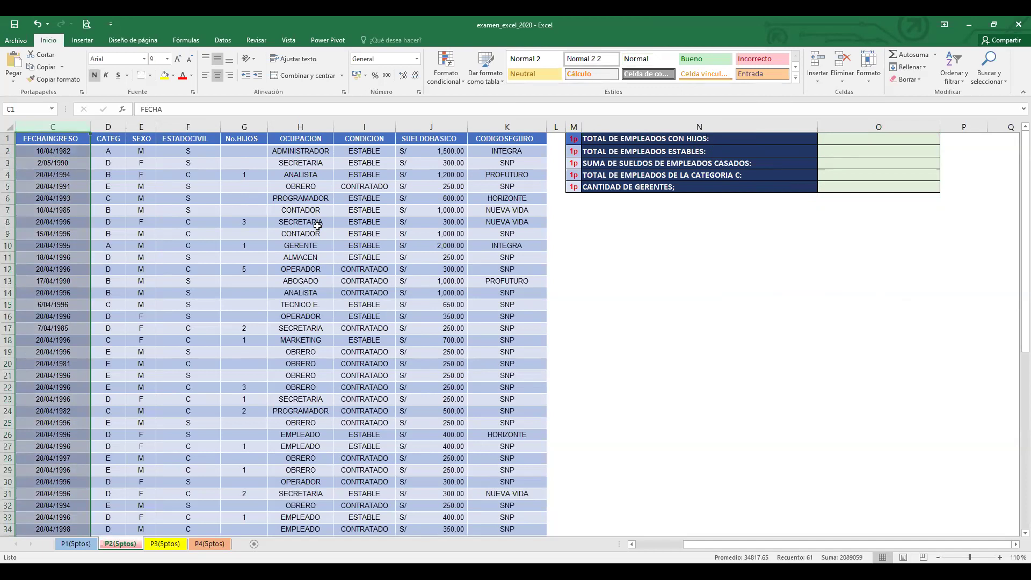
left_click(872, 140)
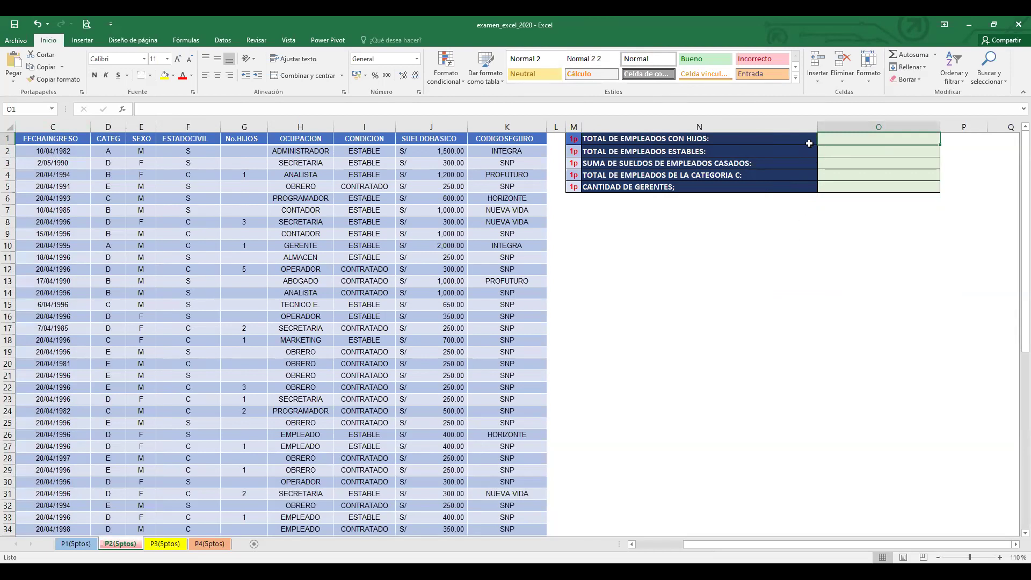
left_click_drag(817, 126, 766, 127)
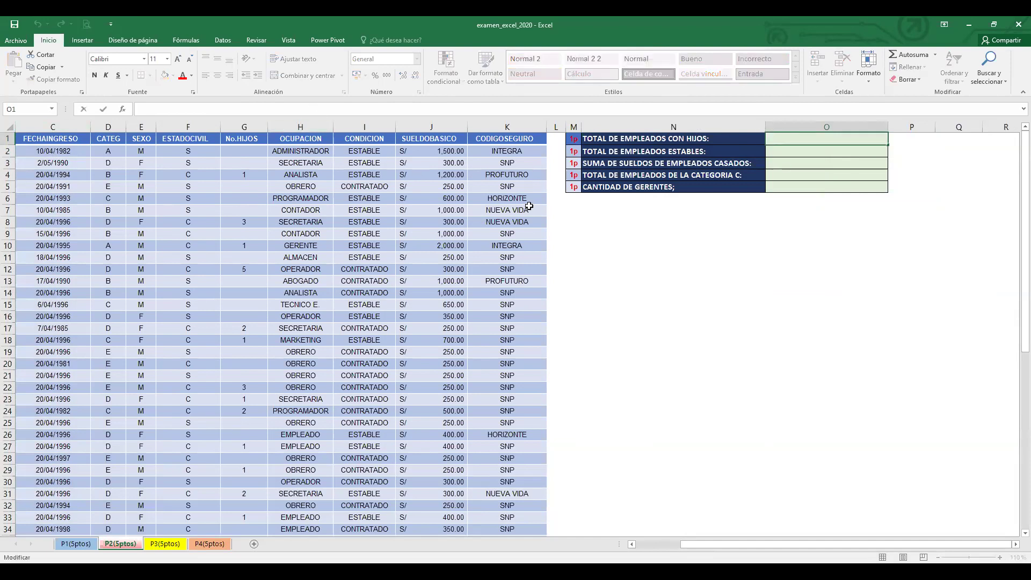
left_click(529, 207)
key("ctrl+Left")
key("ctrl+Left")
key("ctrl+Left")
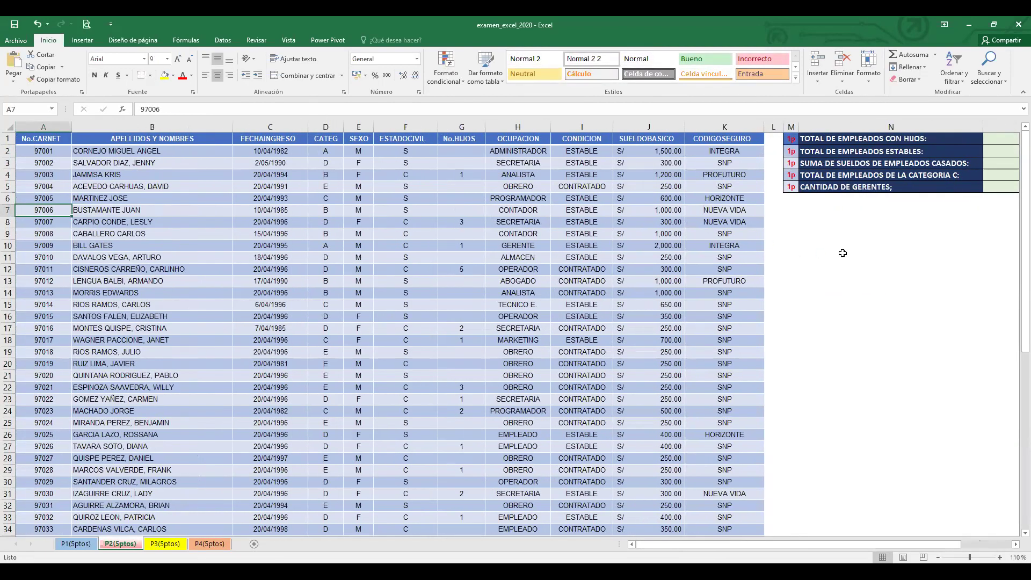
Narrow the No.CARNET, FECHAINGRESO, CATEG, SEXO, ESTADOCIVIL and No.HIJOS columns, then set the zoom to 110%
left_click(846, 258)
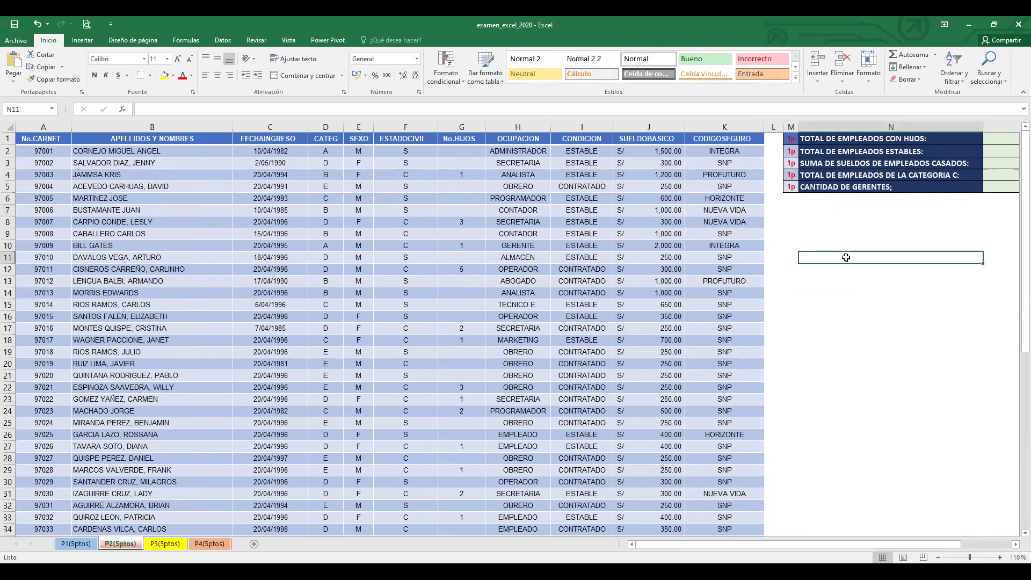
scroll(846, 258, "down", 1)
left_click(916, 138)
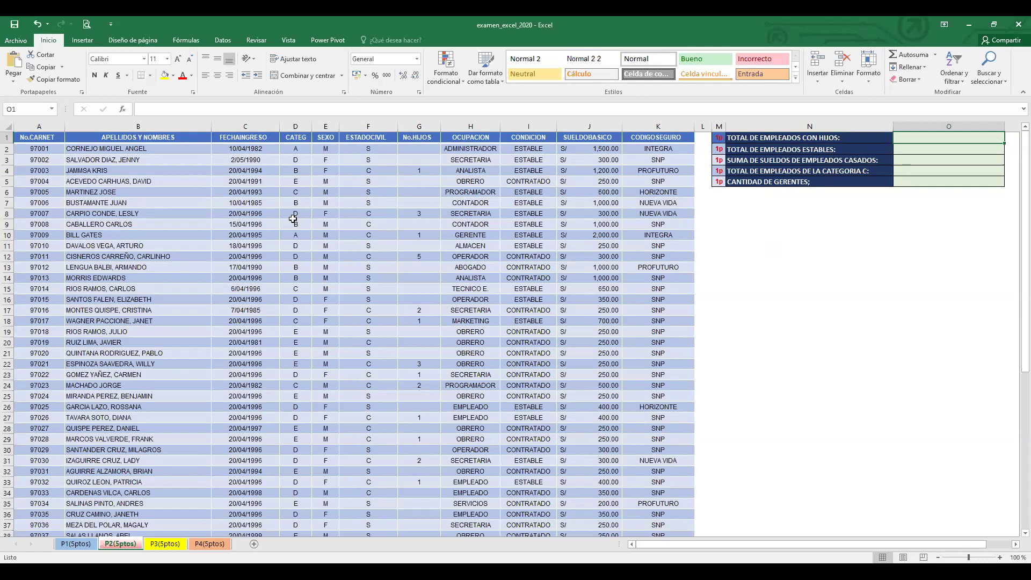
left_click(225, 223)
left_click_drag(64, 123, 57, 123)
left_click_drag(272, 125, 389, 125)
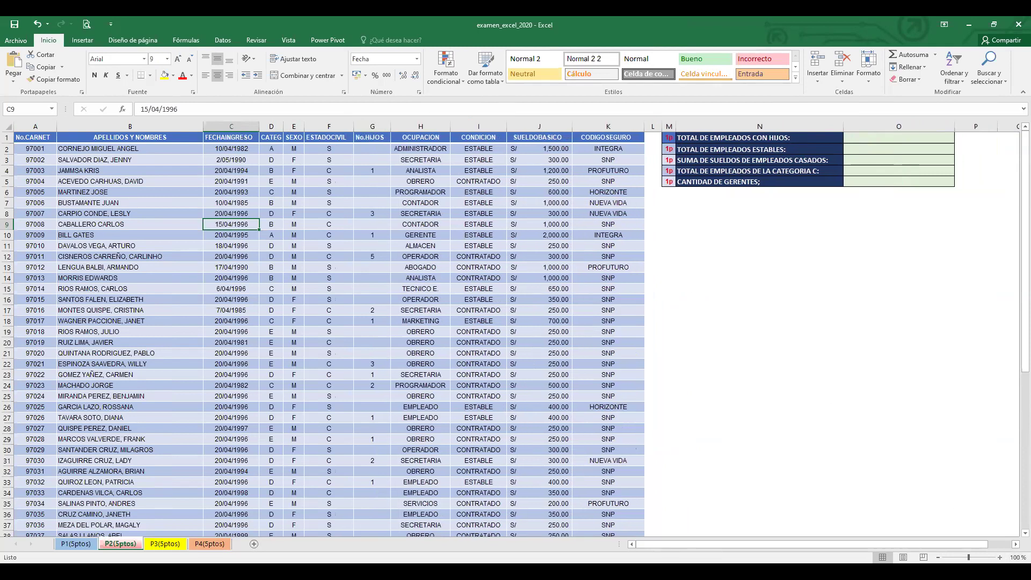
left_click(1000, 557)
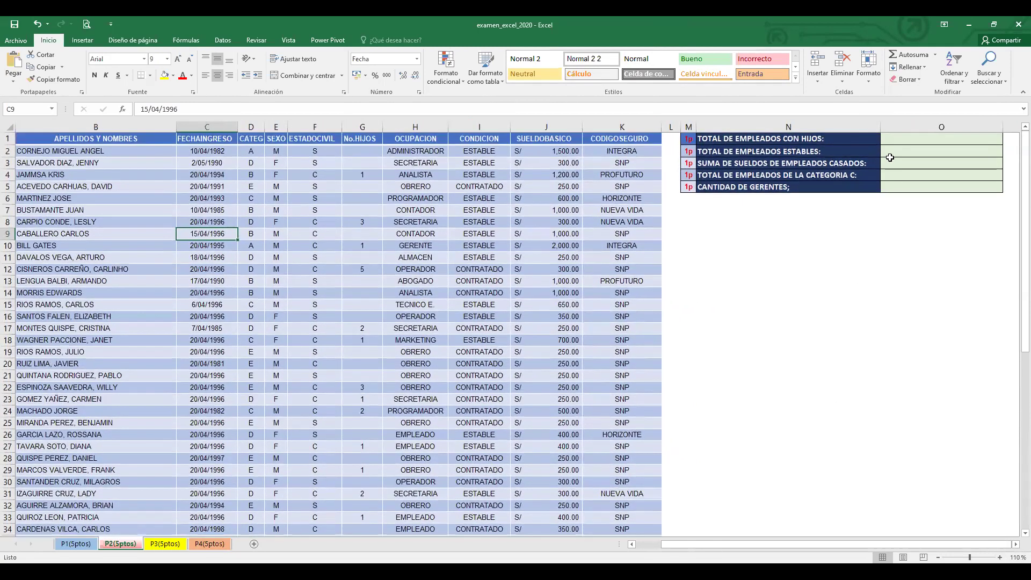
Examine the No.HIJOS column for the question TOTAL DE EMPLEADOS CON HIJOS
left_click(900, 139)
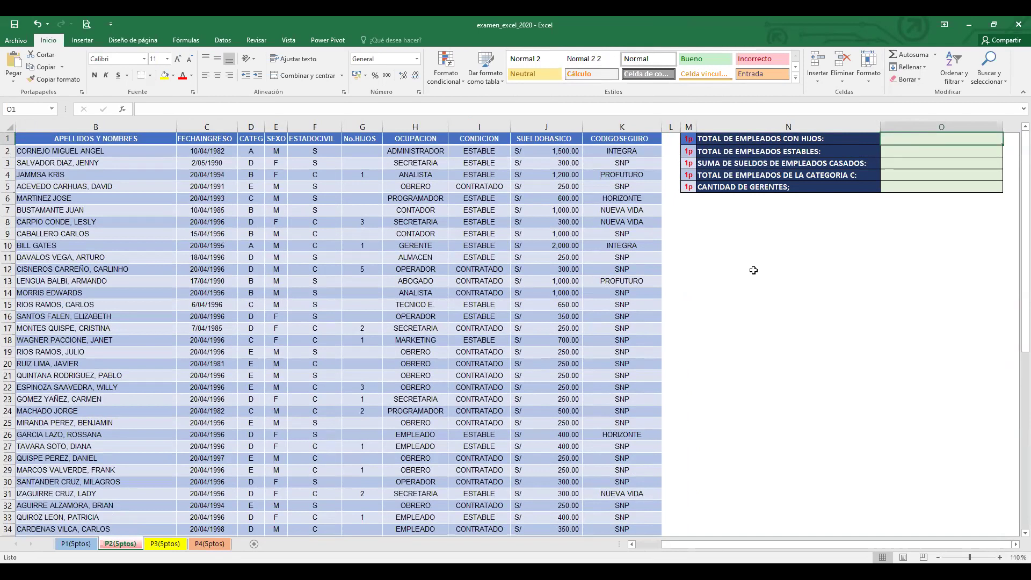
left_click(349, 142)
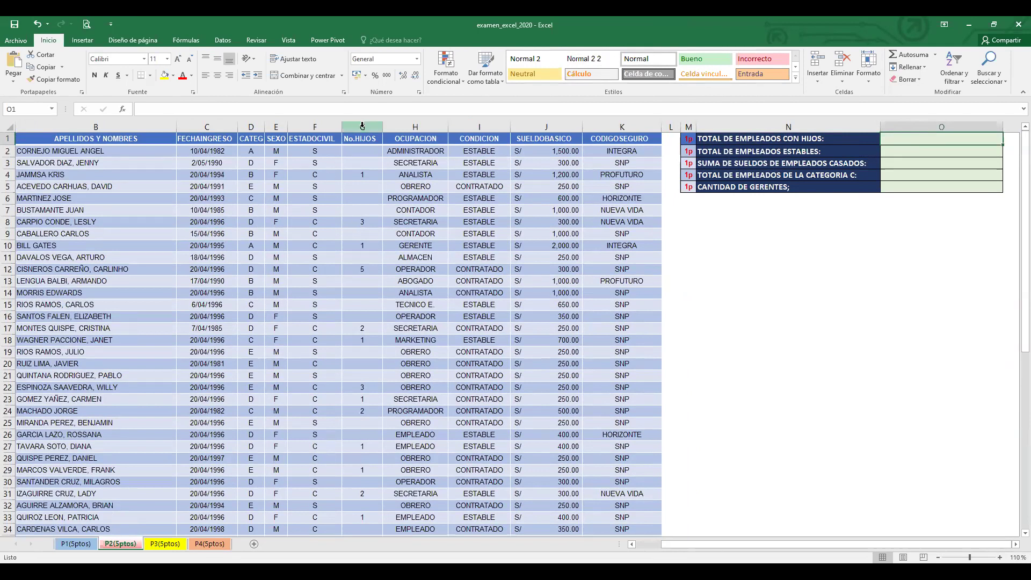
left_click(362, 127)
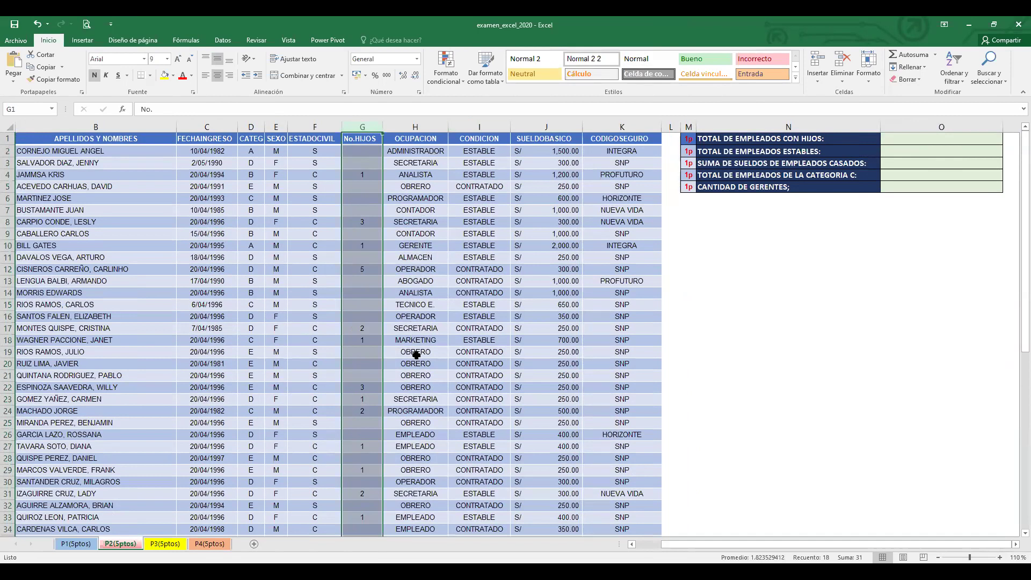
Examine the OCUPACION column, comparing its EMPLEADO entries with the other occupations
left_click(409, 437)
left_click(414, 458)
left_click(422, 435)
left_click(419, 446)
left_click(432, 435)
left_click(431, 448)
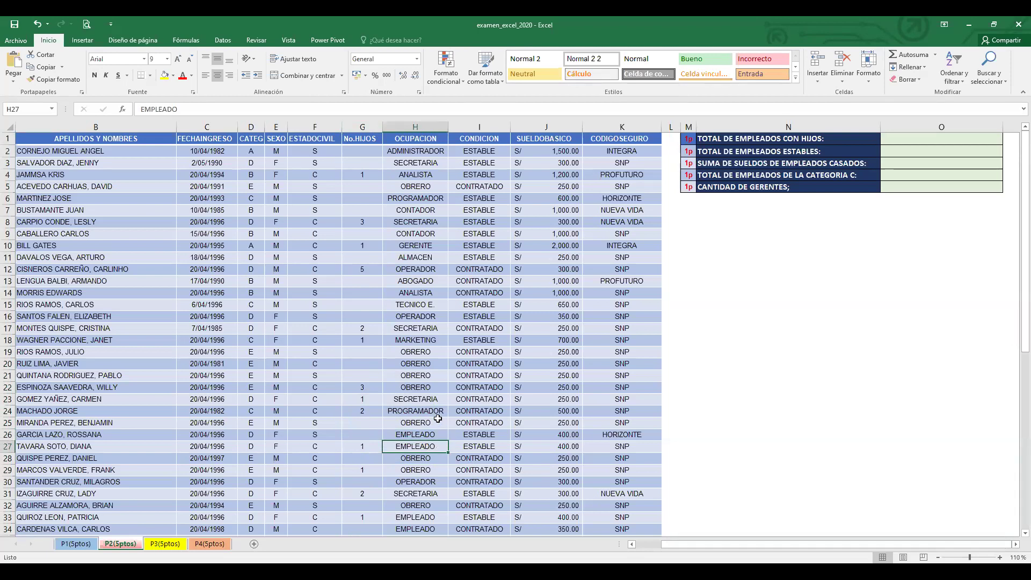
left_click(414, 161)
left_click(417, 208)
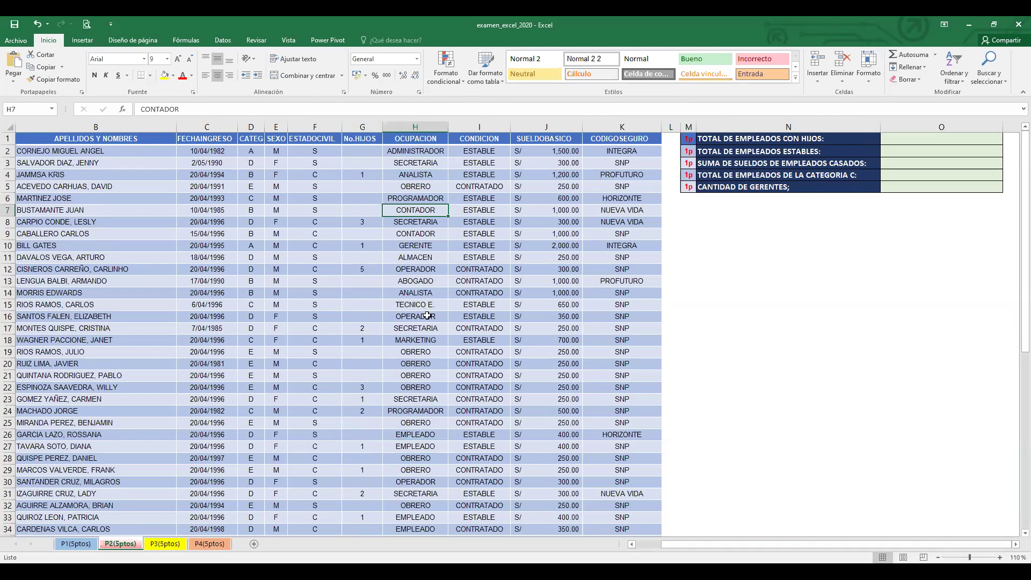
left_click_drag(432, 438, 435, 446)
scroll(435, 447, "down", 5)
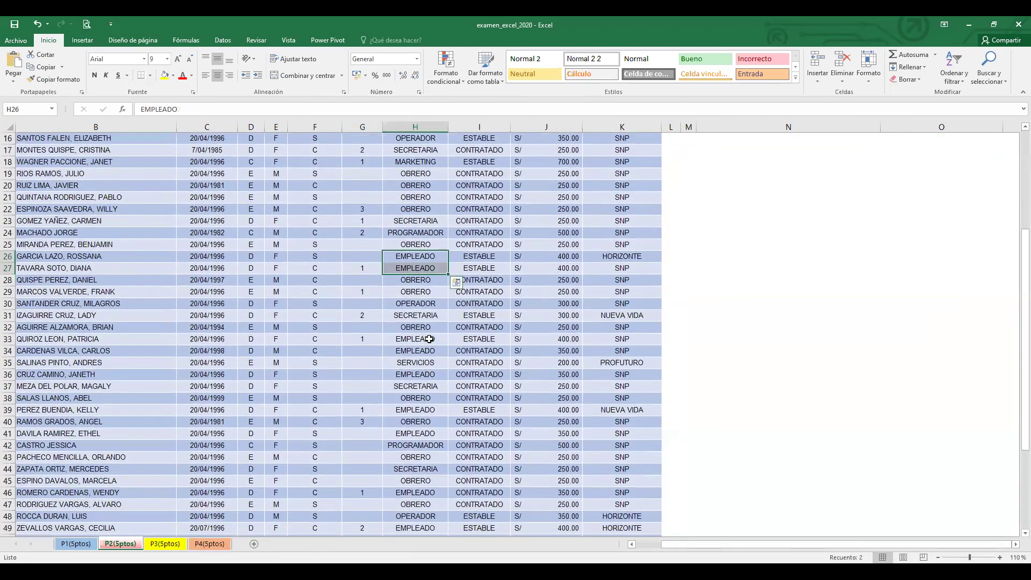
left_click(427, 350)
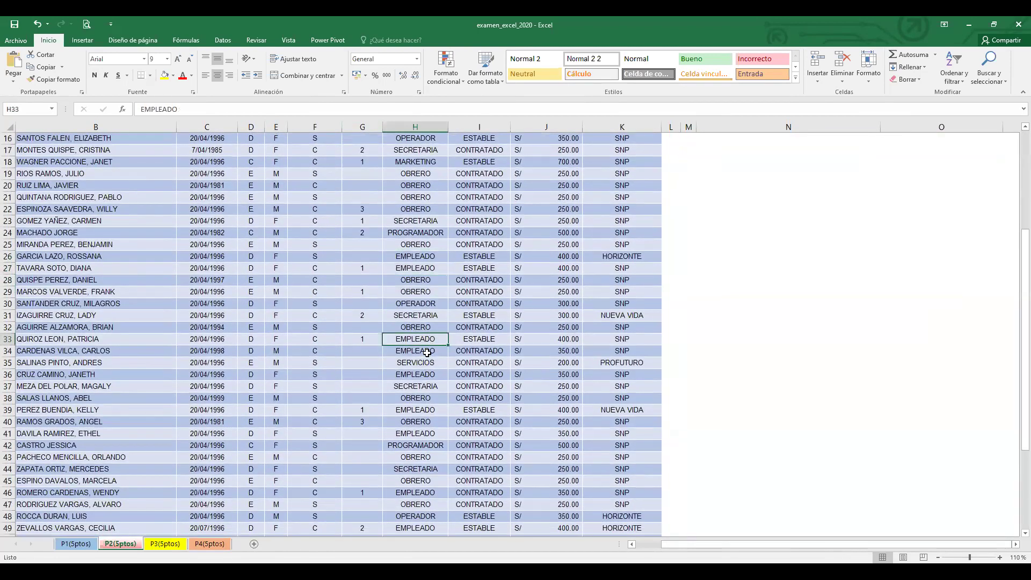
scroll(427, 353, "up", 5)
left_click(418, 141)
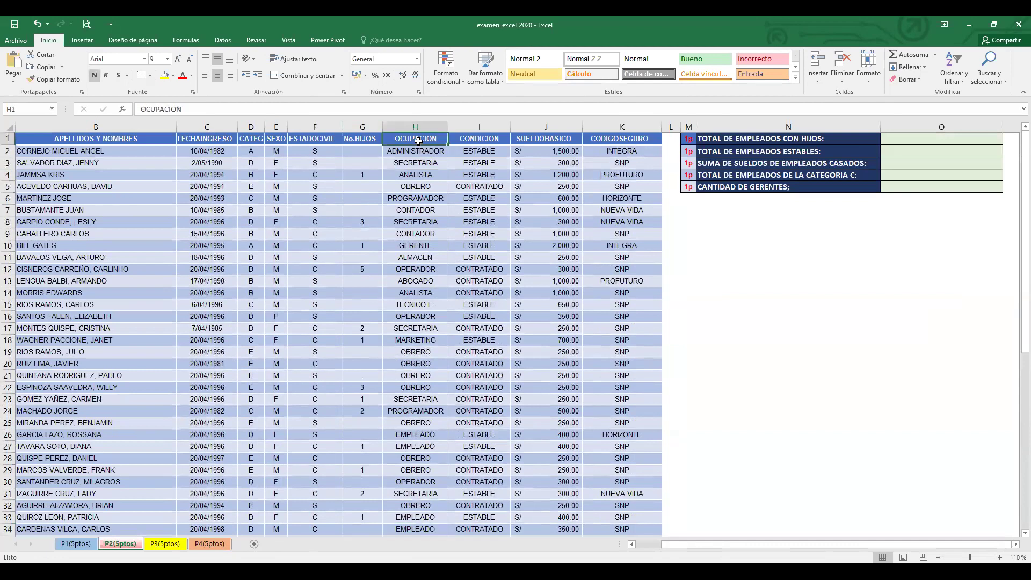
Start a SUMAR.SI formula in O1 with the OCUPACION cells H2:H61 as its criteria range
left_click(899, 140)
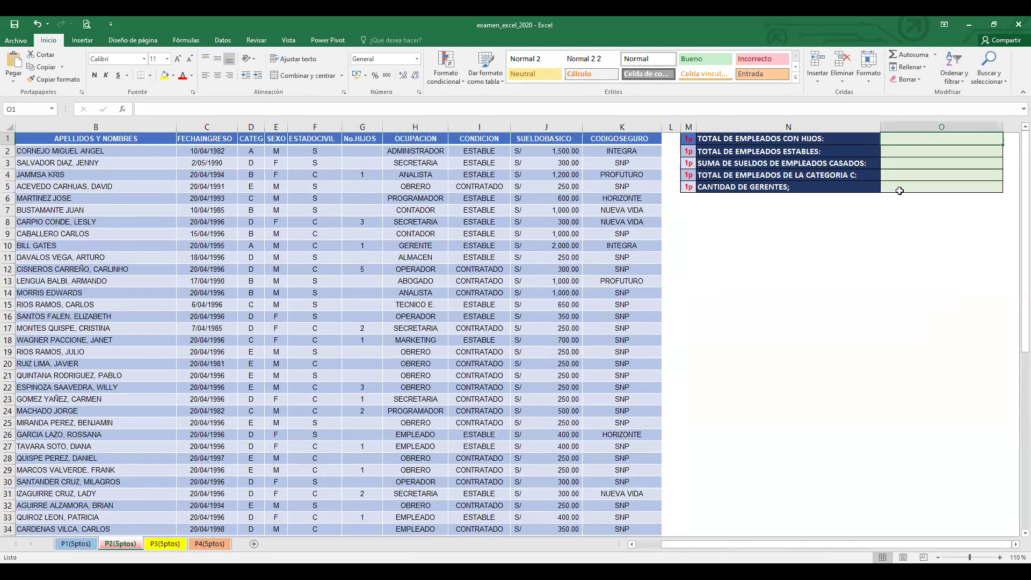
type("=")
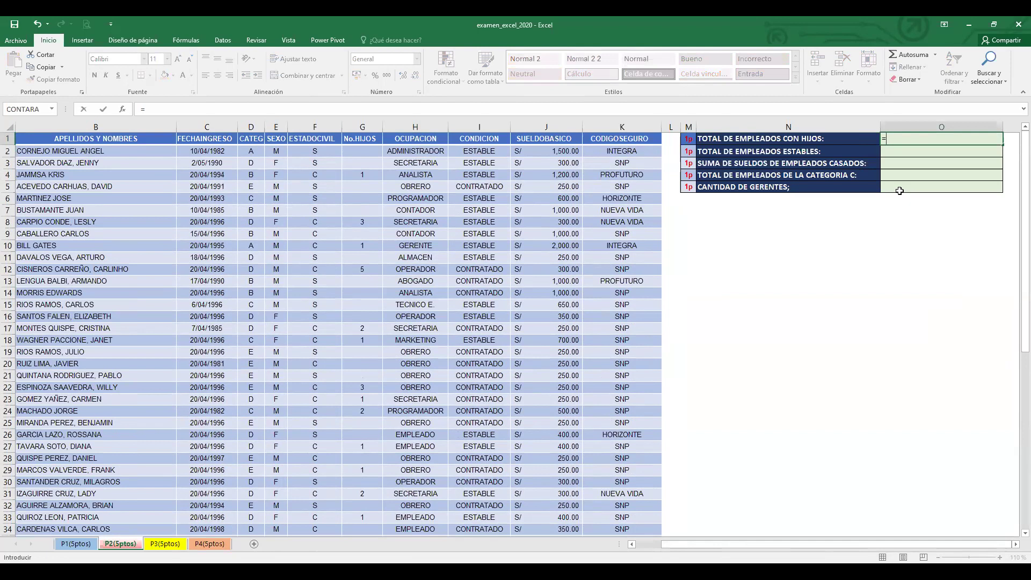
left_click(147, 103)
type("SUMAR.SI(")
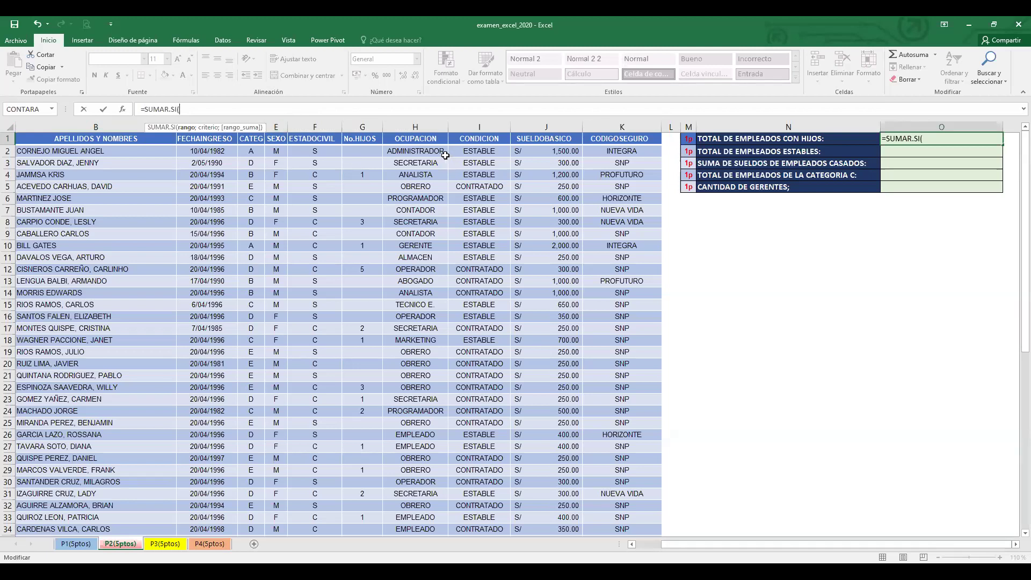
left_click(425, 151)
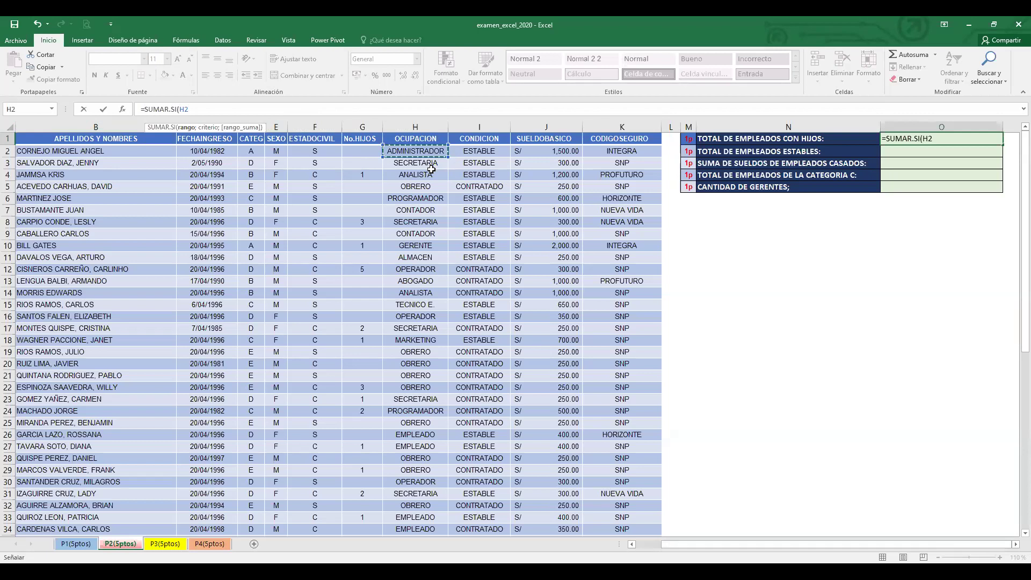
key("ctrl+shift+Down")
key("ctrl+shift+Down")
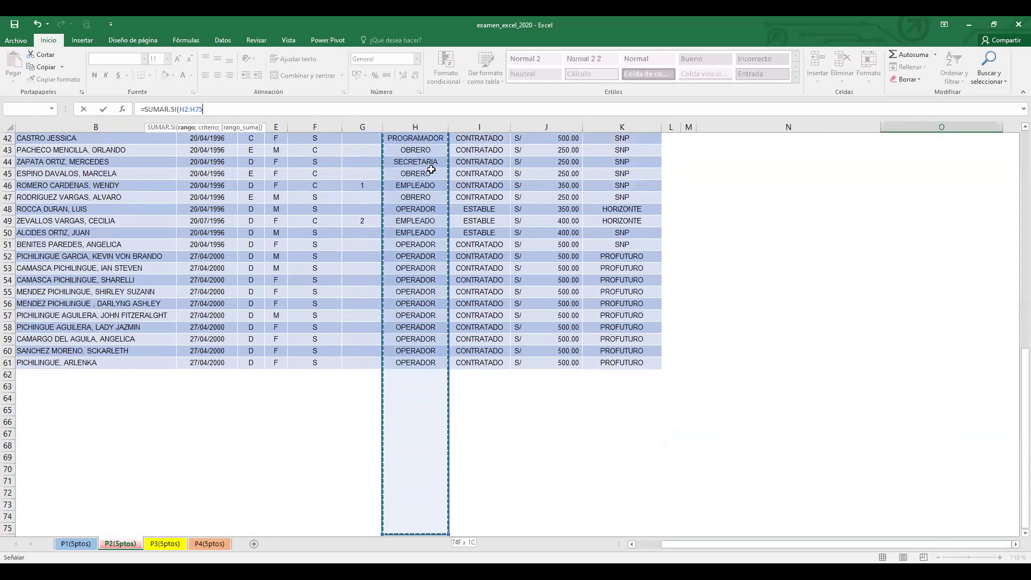
key("ctrl+shift+Up")
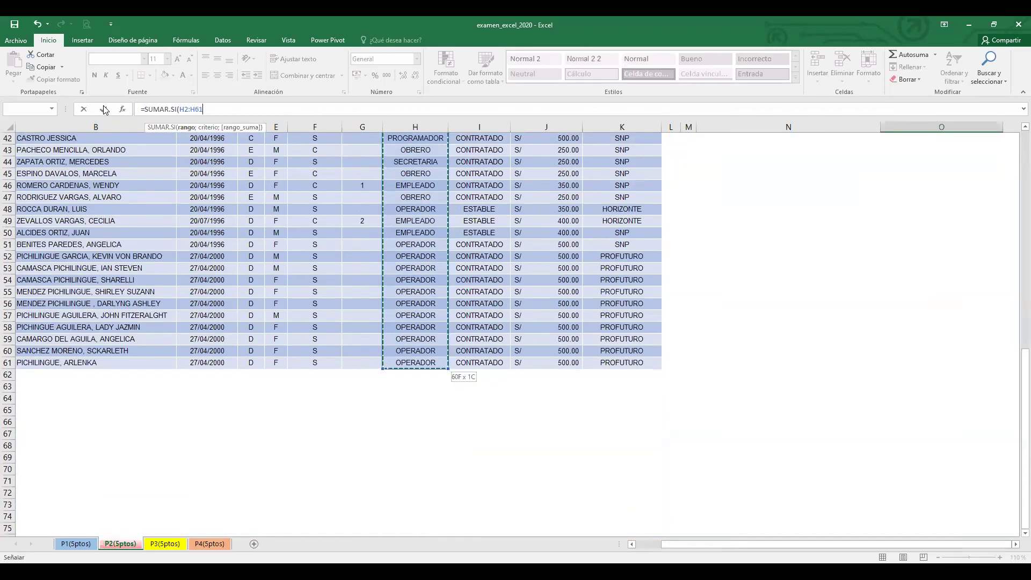
left_click(217, 109)
key("ctrl+v")
key("BackSpace")
key("BackSpace")
key("BackSpace")
key("BackSpace")
key("BackSpace")
key("BackSpace")
key("BackSpace")
key("BackSpace")
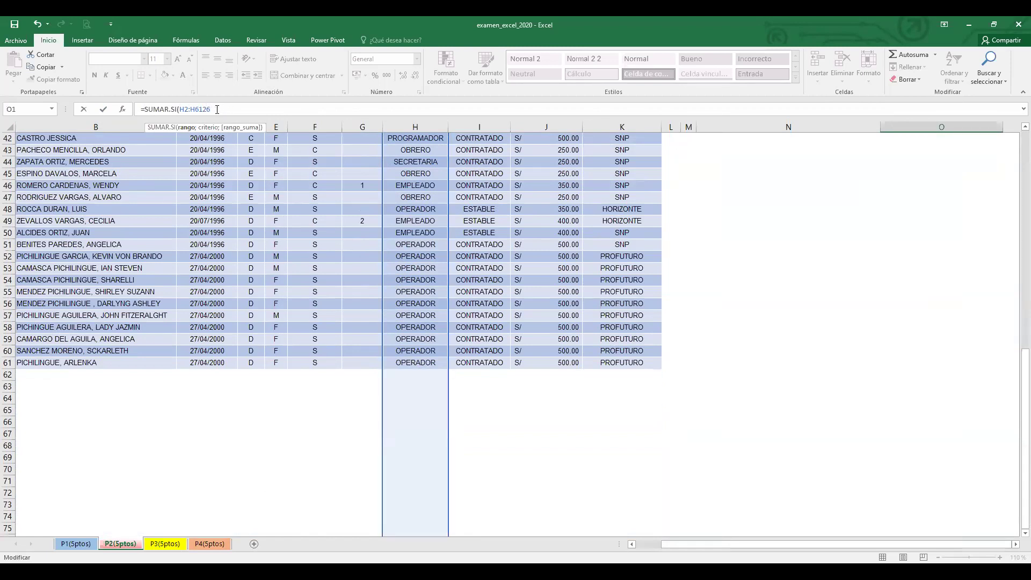
Add "EMPLEADO" as the criterion of the SUMAR.SI formula, followed by the separator for the sum range
type(";")
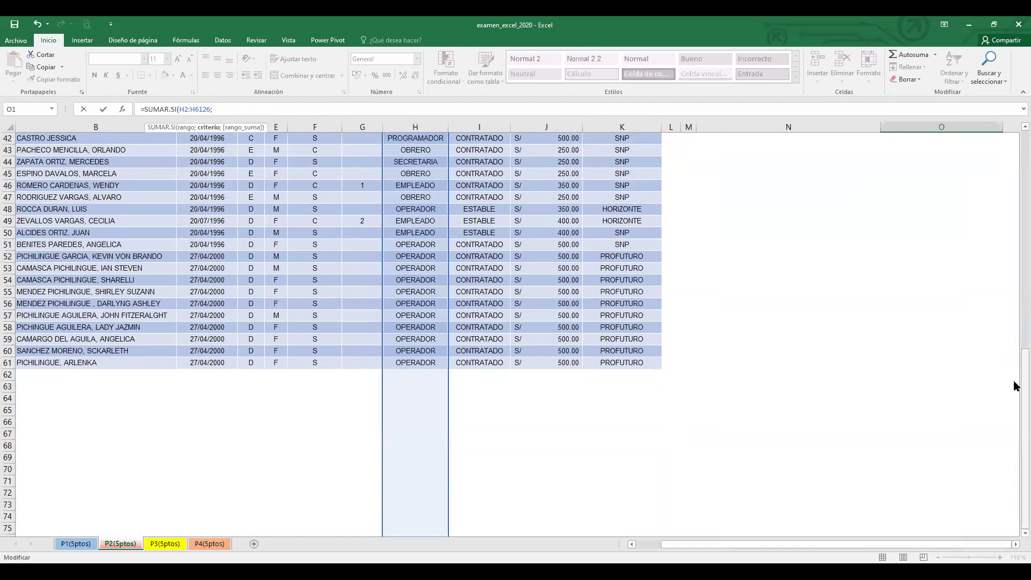
scroll(1014, 145, "up", 14)
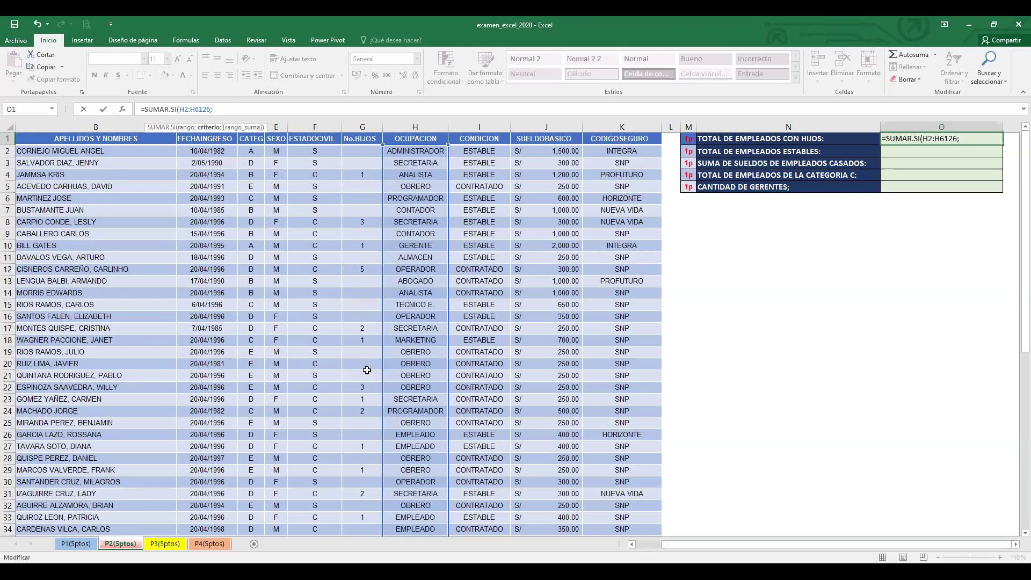
left_click(229, 107)
type("\"EMPLEADO\";")
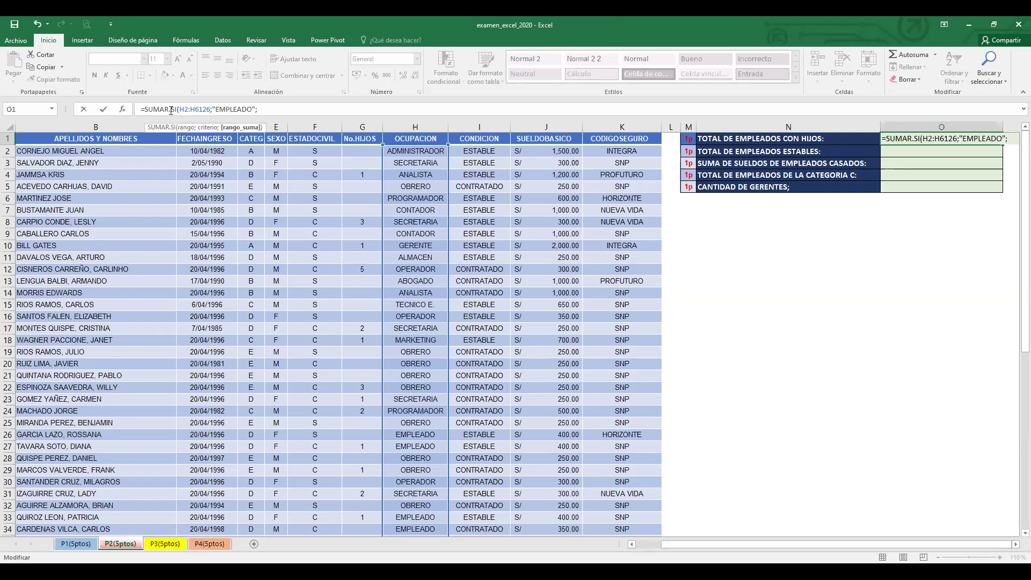
Set the No.HIJOS cells G2:G61 as the sum range and close the SUMAR.SI formula's parenthesis
left_click(198, 109)
left_click(265, 109)
left_click(364, 152)
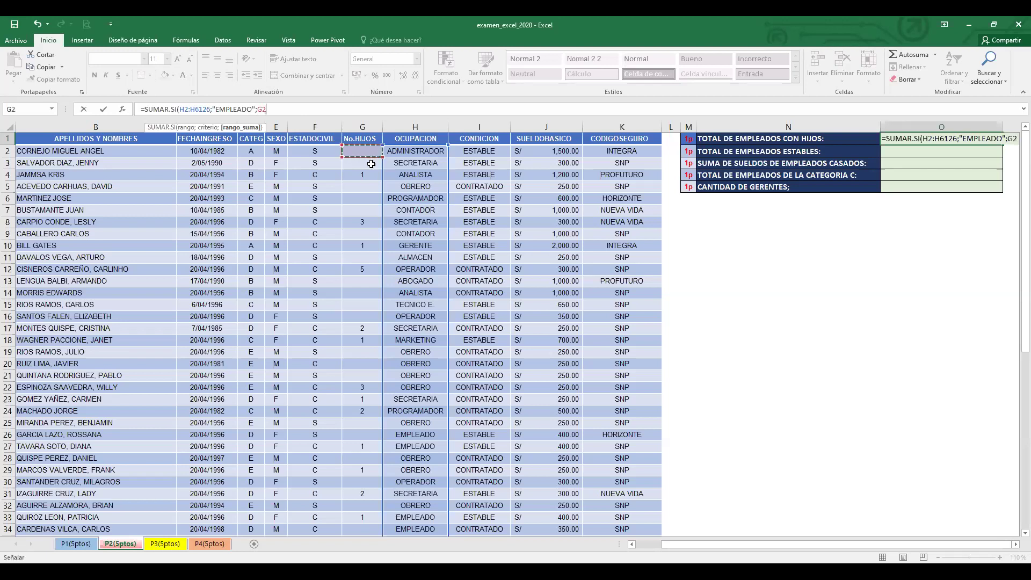
key("shift+Down")
key("shift+Down")
key("shift+Down")
key("shift+Down")
key("shift+Down")
key("shift+Down")
key("shift+Down")
key("shift+Down")
key("shift+Down")
key("shift+Down")
key("shift+Down")
key("shift+Down")
key("shift+Down")
key("shift+Down")
key("shift+Down")
key("shift+Down")
key("shift+Down")
key("shift+Down")
key("shift+Down")
key("shift+Down")
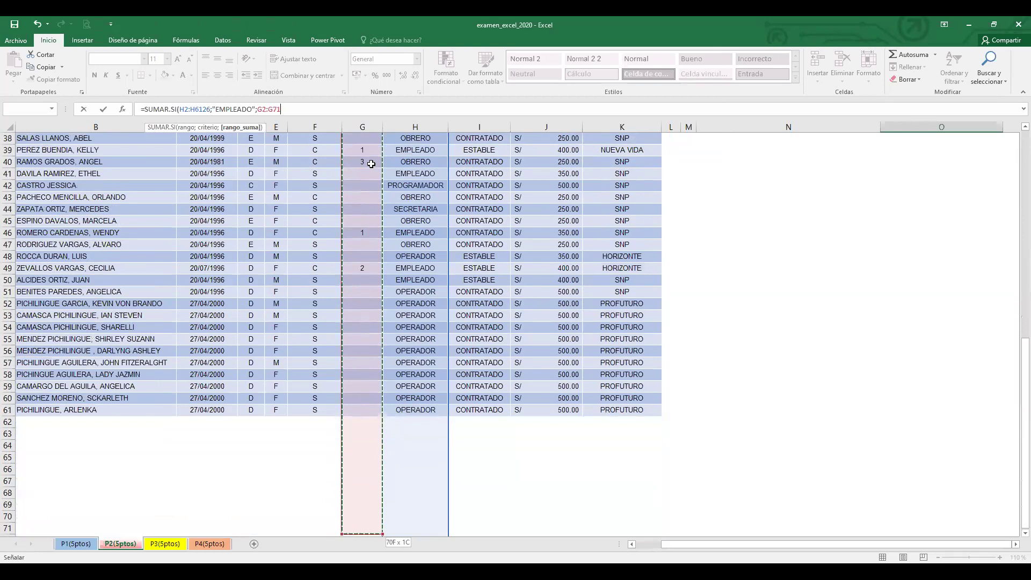
key("shift+Up")
key("shift+Up")
key("shift+Up")
key("shift+Up")
key("shift+Up")
key("shift+Up")
key("shift+Up")
key("shift+Up")
key("shift+Up")
key("shift+Up")
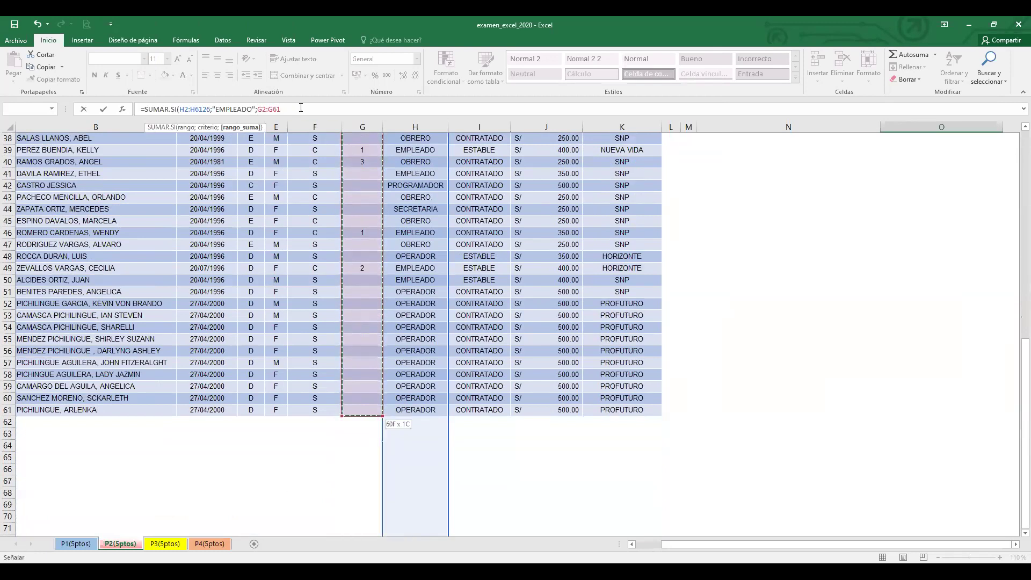
type(")")
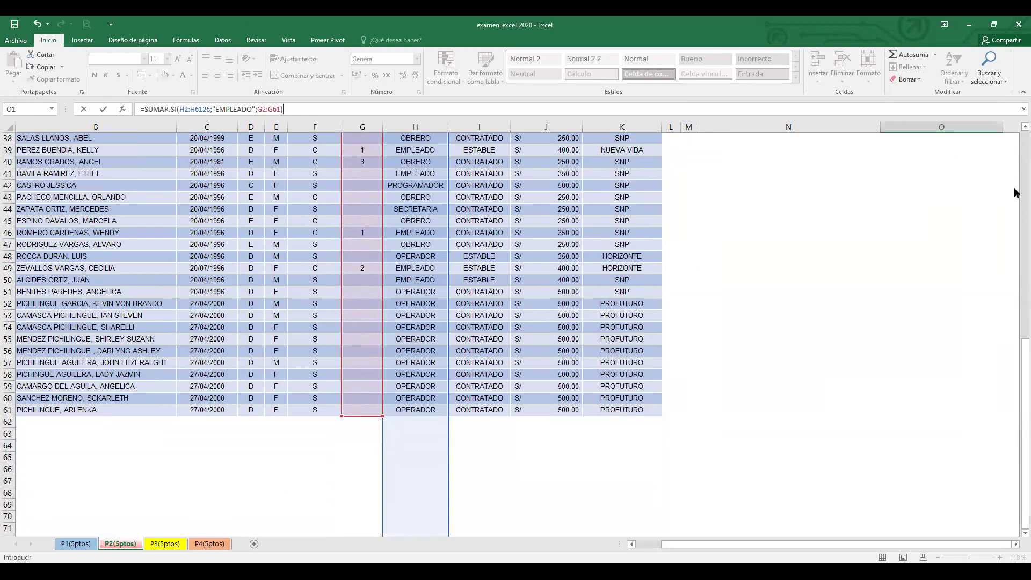
Correct the formula's criteria range to H2:H61 and enter =SUMAR.SI(H2:H61;"EMPLEADO";G2:G61) in O1
scroll(1015, 199, "up", 11)
scroll(1015, 208, "up", 2)
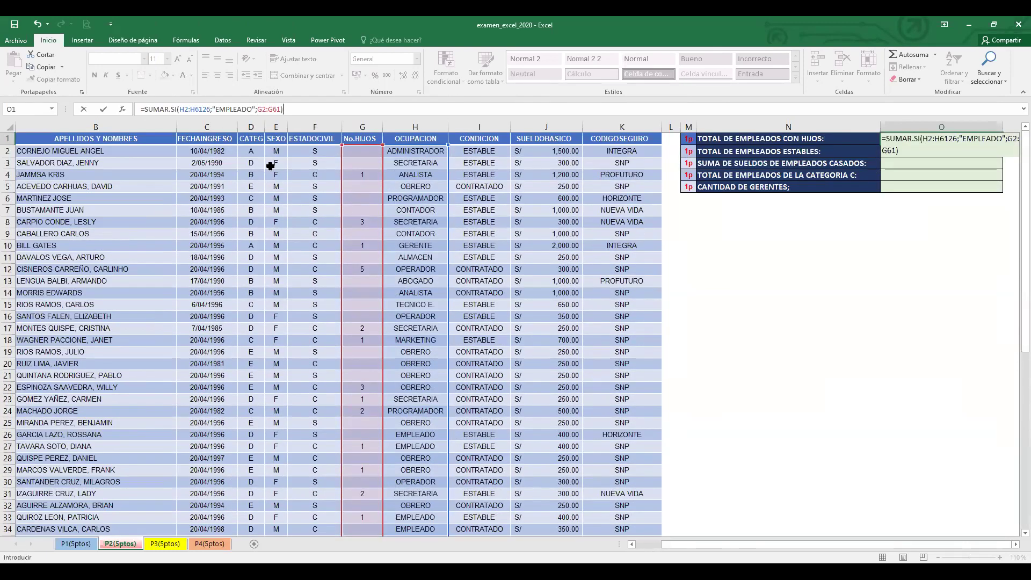
left_click(203, 109)
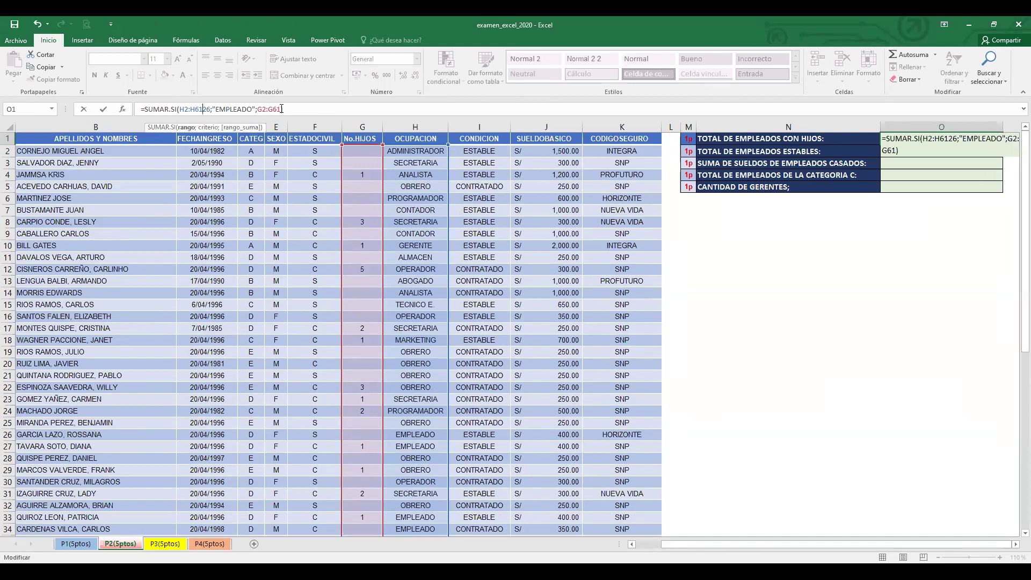
key("Delete")
key("Delete")
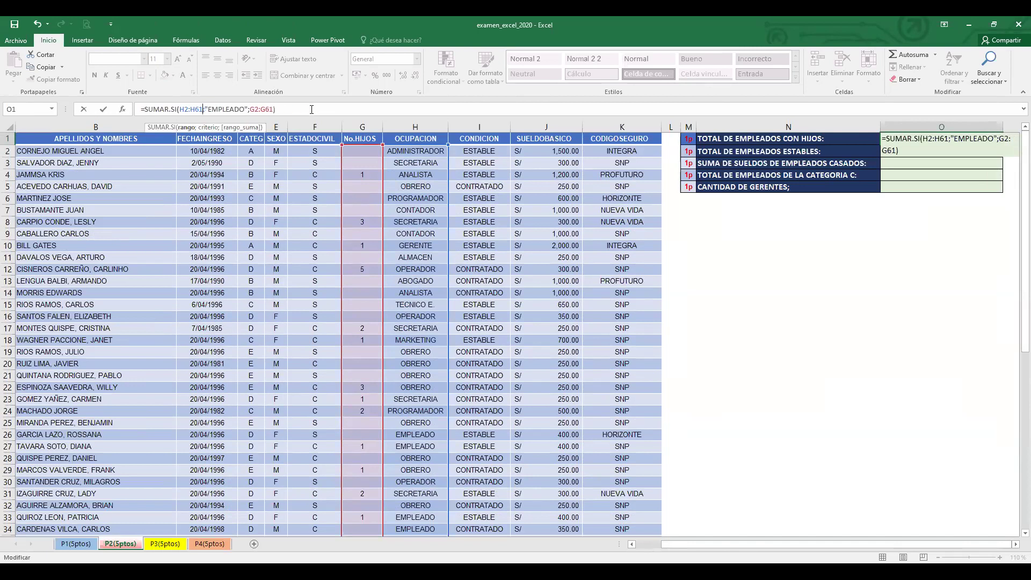
left_click(304, 109)
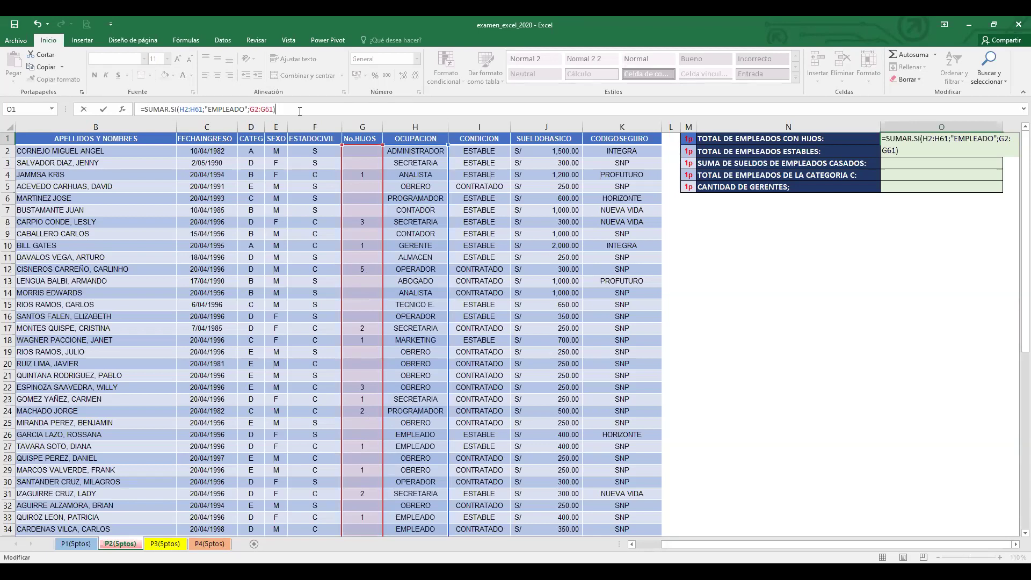
key("Return")
key("Up")
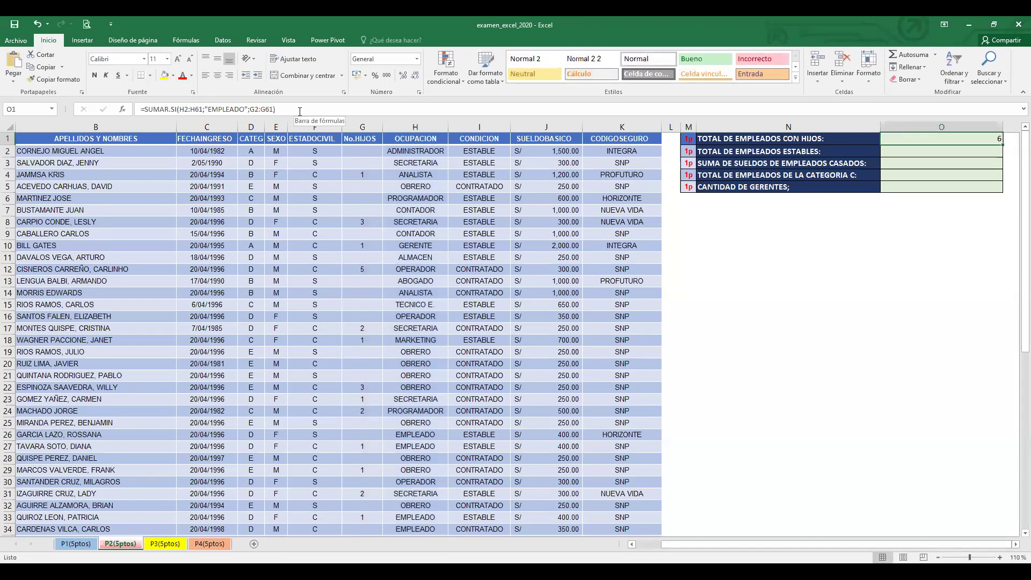
Center the result in O1 and review the range and criterion arguments of its SUMAR.SI formula
left_click(218, 75)
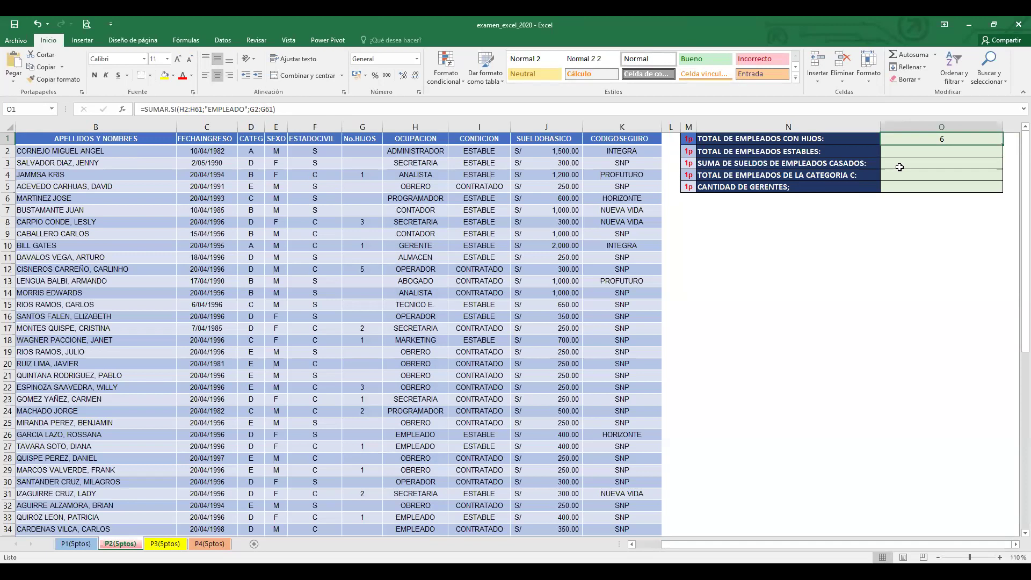
left_click(195, 112)
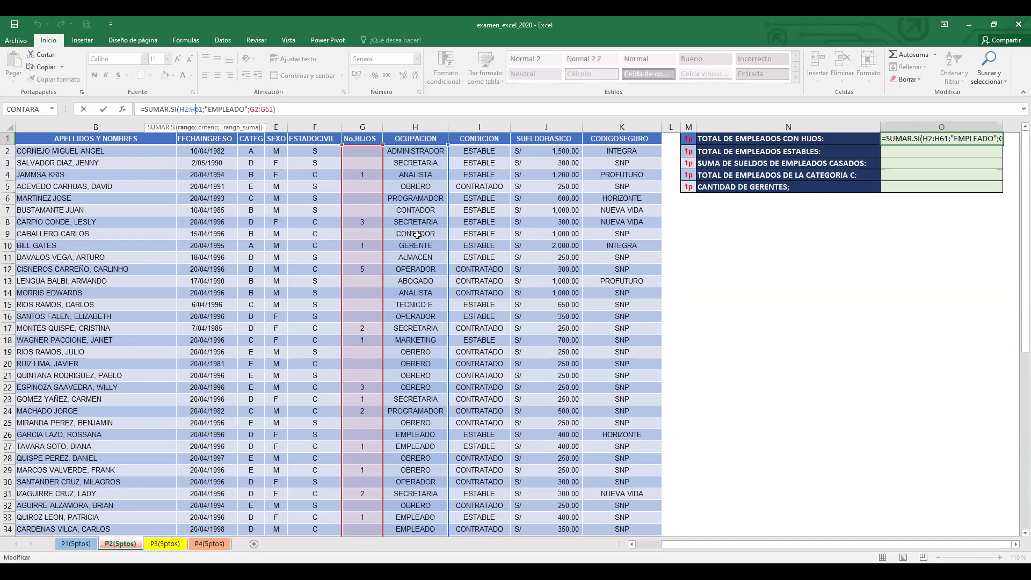
key("Return")
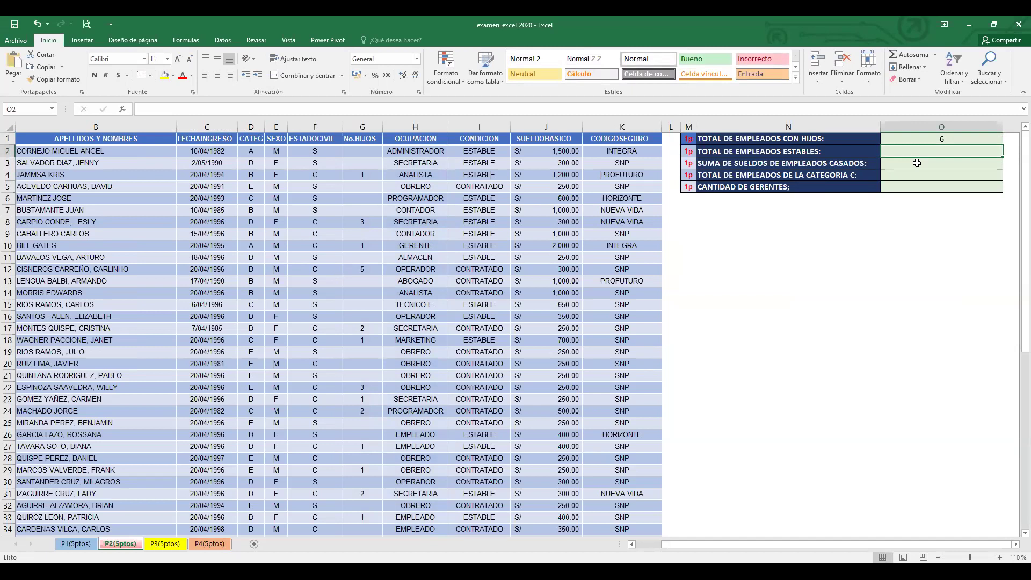
double_click(920, 139)
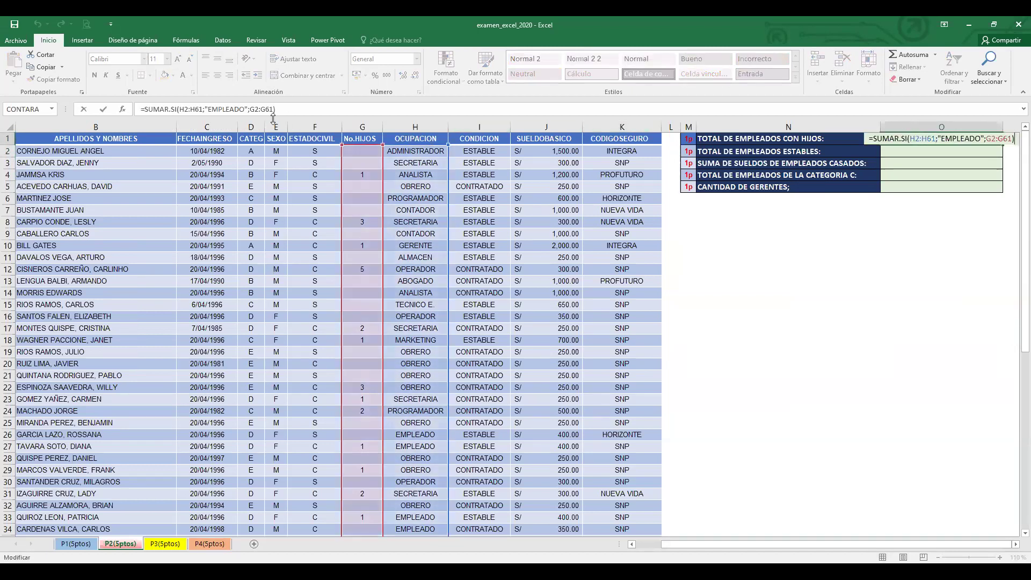
left_click_drag(248, 107, 181, 106)
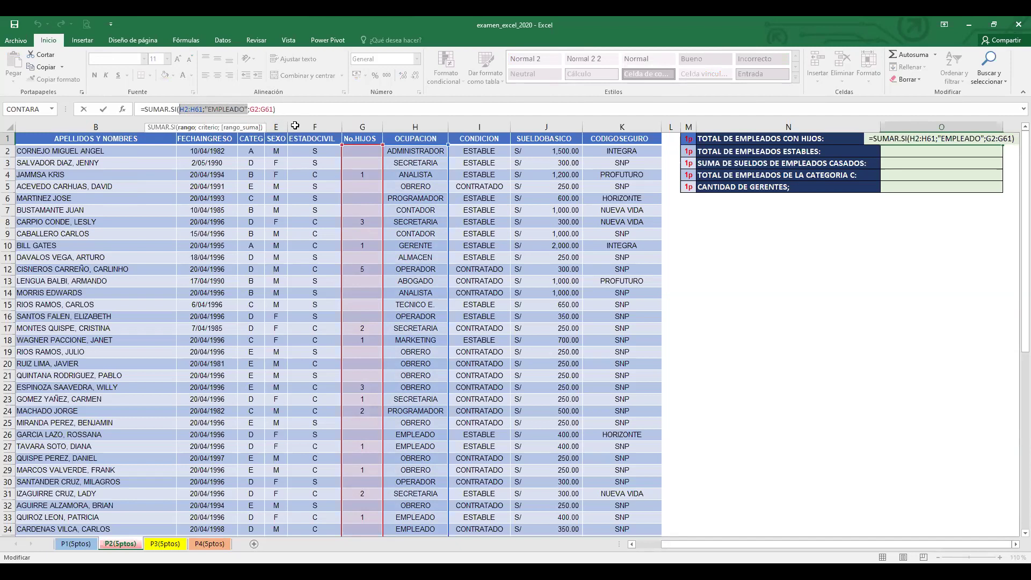
left_click(287, 110)
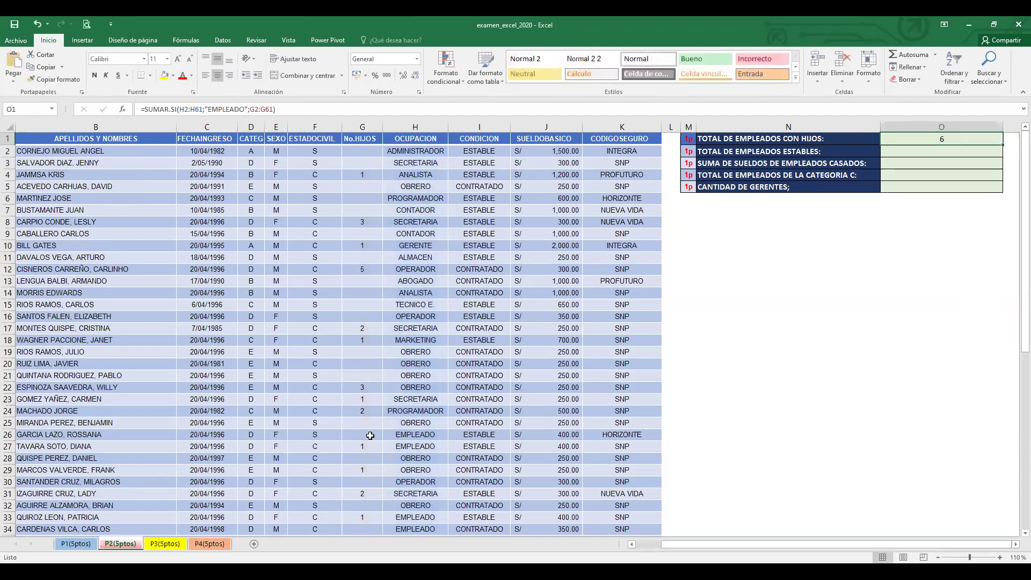
Check the No.HIJOS values beside the EMPLEADO rows, from row 26 down, against the total in O1
left_click_drag(370, 435, 408, 436)
scroll(418, 453, "down", 5)
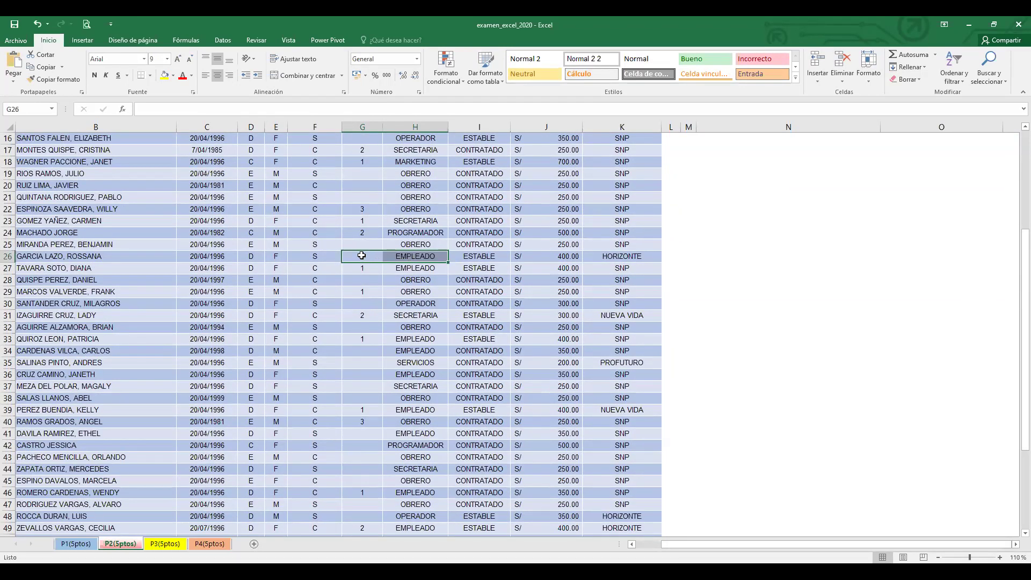
left_click(394, 259)
mouse_move(376, 258)
left_mouse_down()
mouse_move(391, 257)
mouse_move(362, 264)
left_mouse_up()
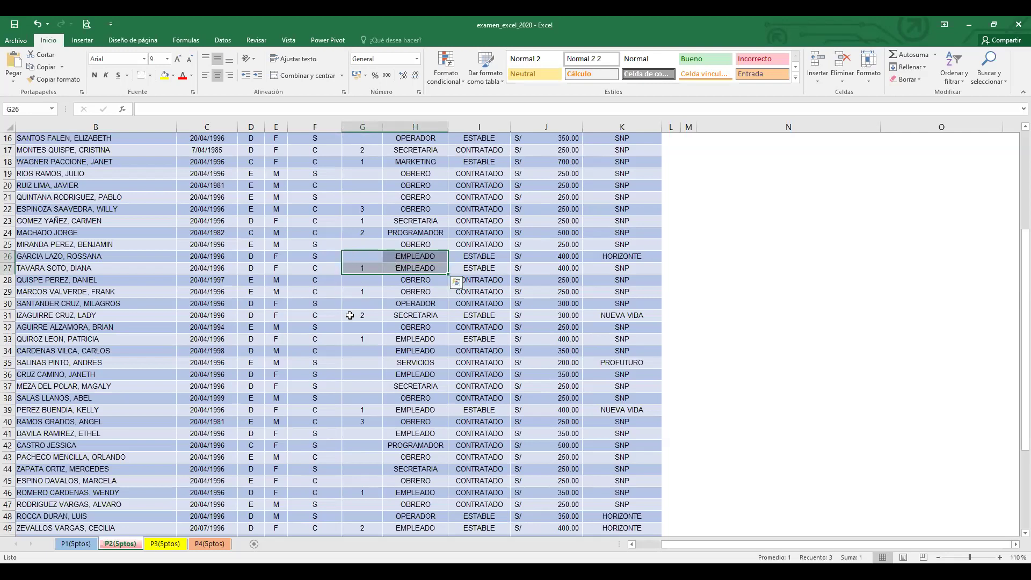
left_click(366, 256)
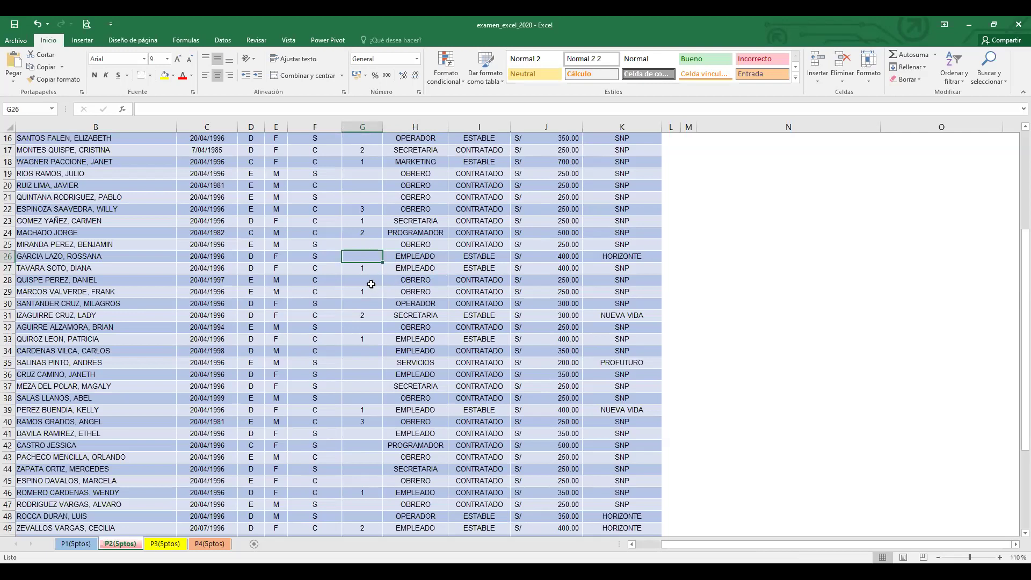
scroll(387, 280, "down", 2)
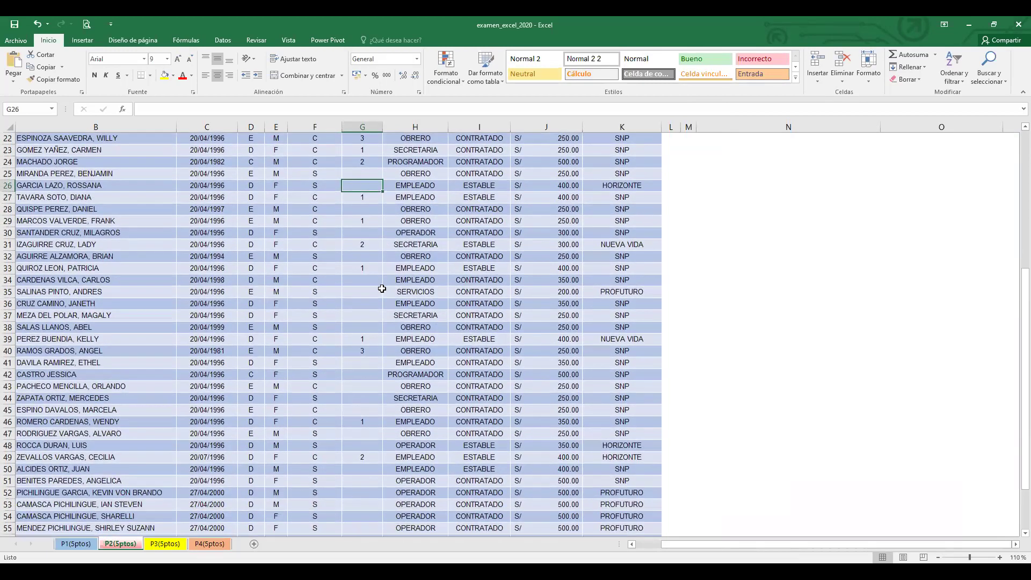
left_click_drag(370, 269, 405, 276)
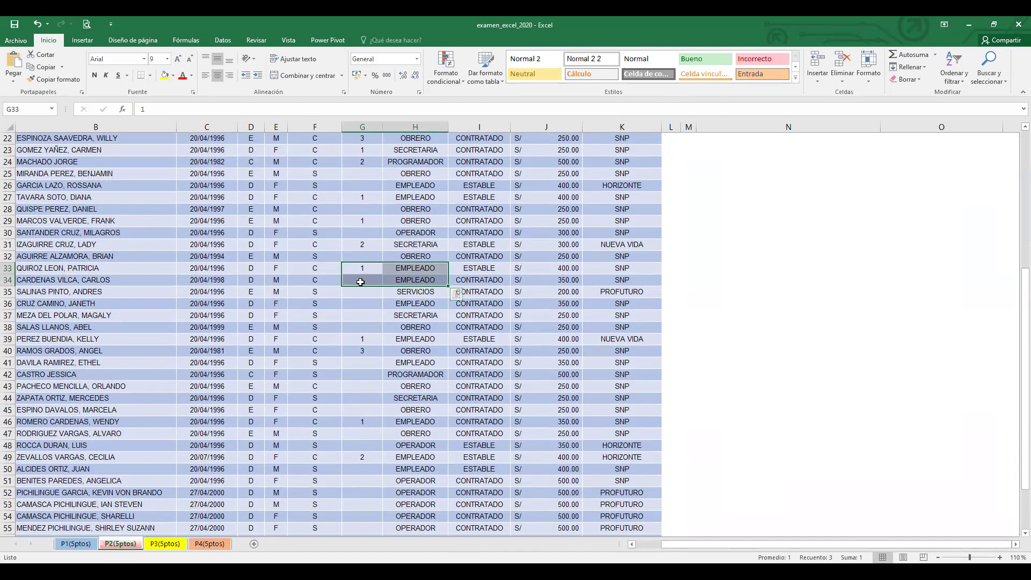
left_click_drag(373, 304, 411, 304)
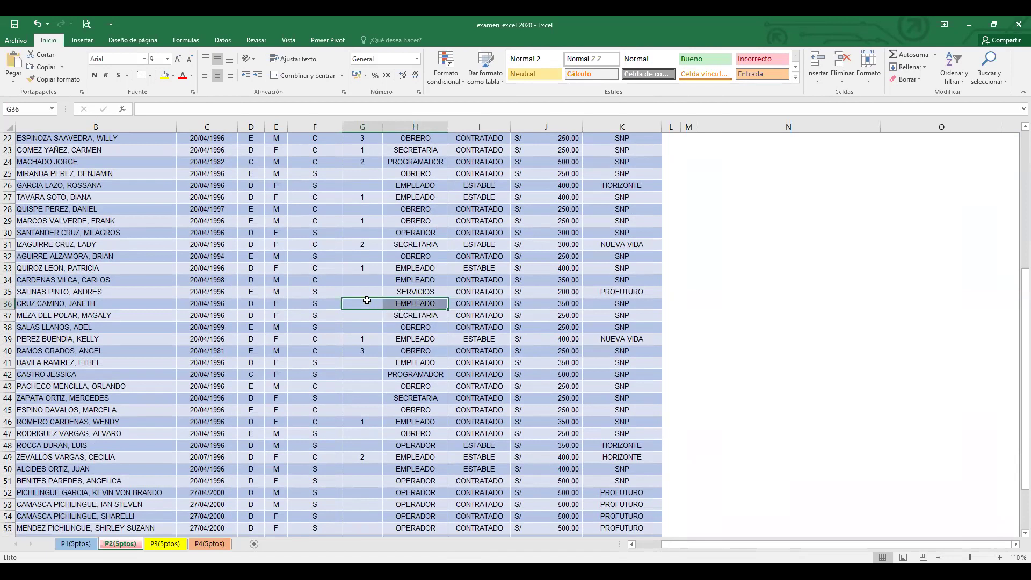
left_click(367, 302)
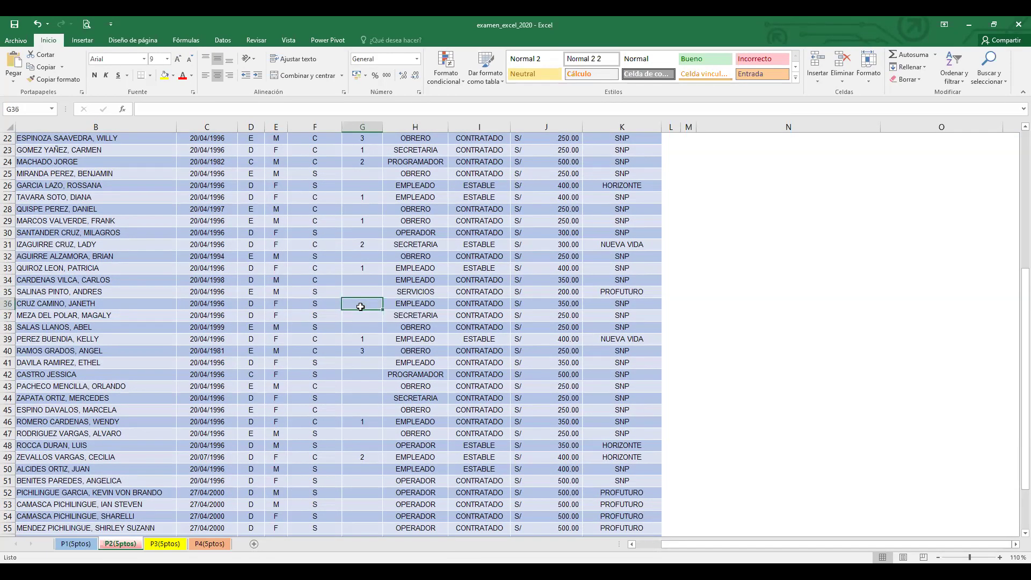
scroll(365, 298, "down", 1)
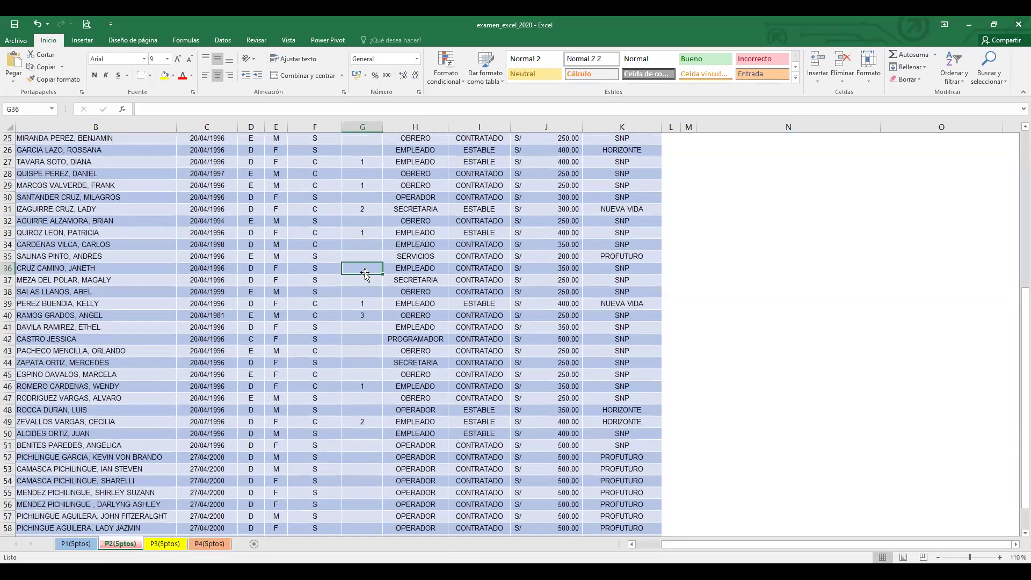
scroll(364, 268, "down", 1)
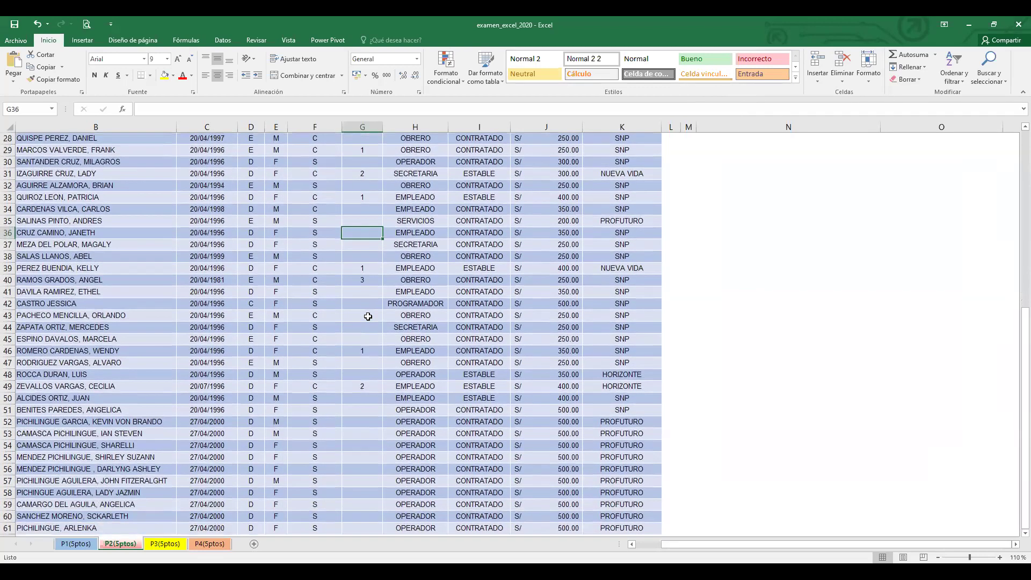
left_click_drag(374, 268, 402, 269)
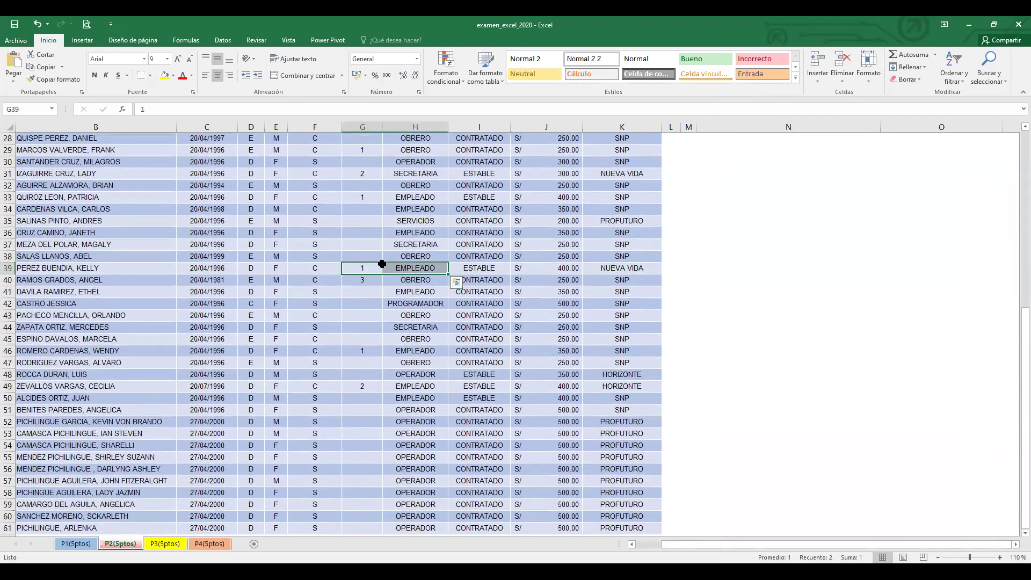
left_click(374, 290)
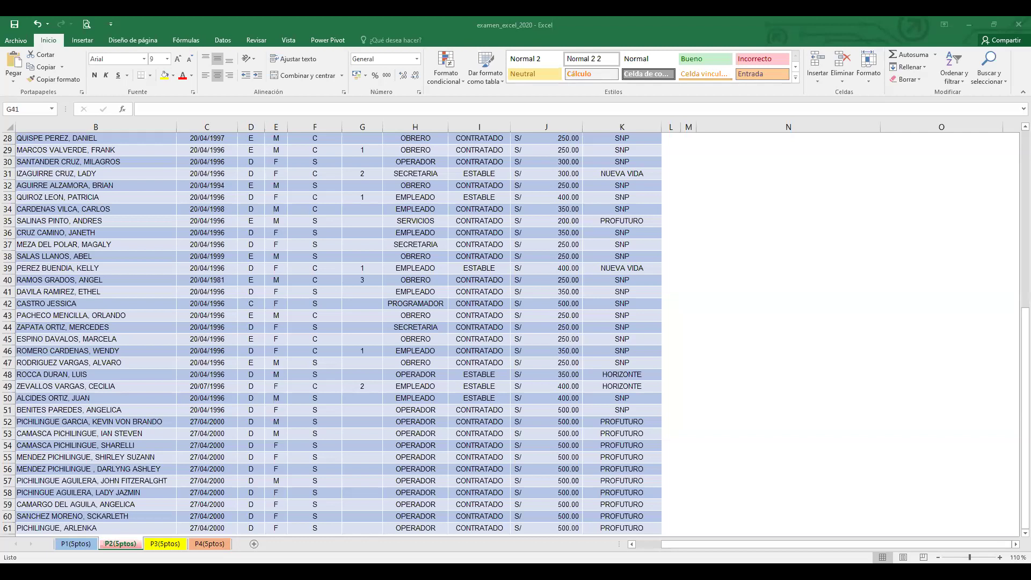
Review the "EMPLEADO" criterion of the SUMAR.SI formula in O1 once more, leaving the formula as it is
left_click(622, 232)
scroll(624, 215, "up", 9)
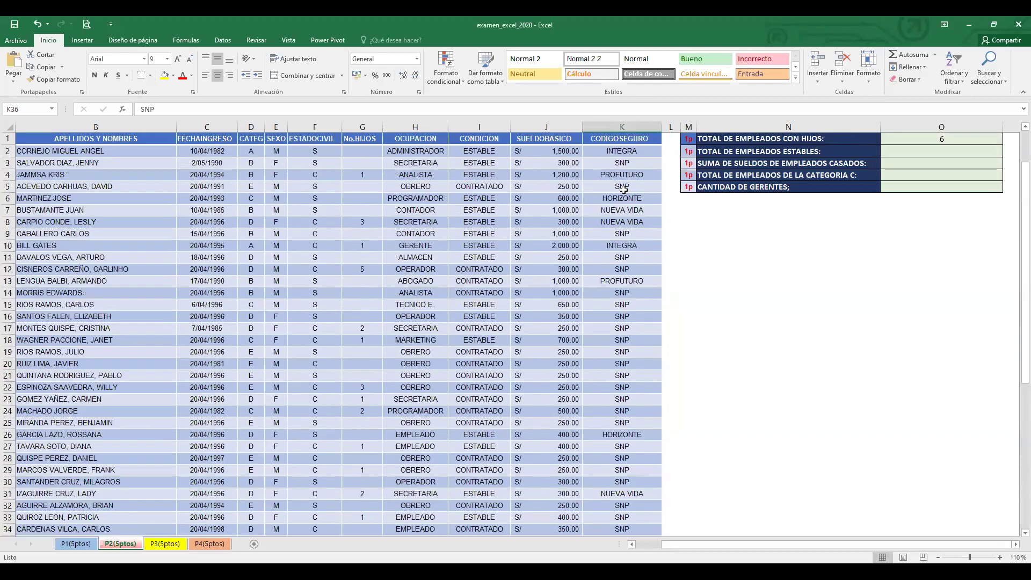
left_click(912, 141)
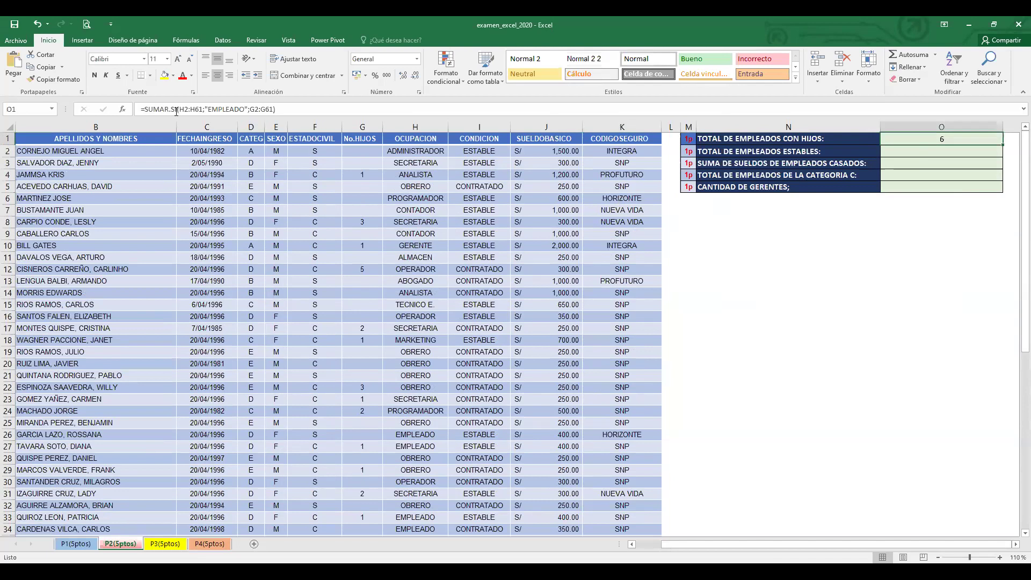
left_click(227, 109)
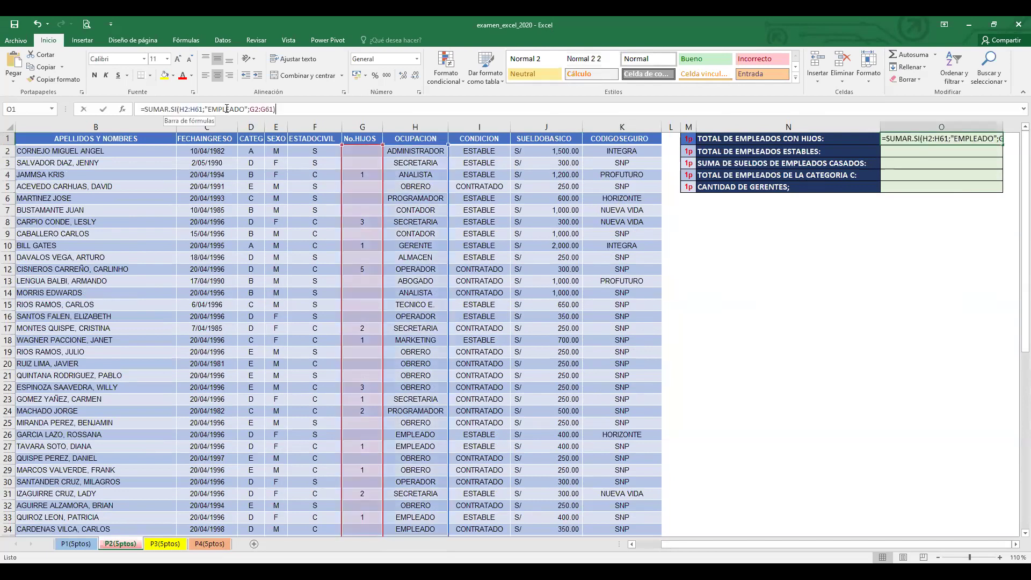
left_click(227, 109)
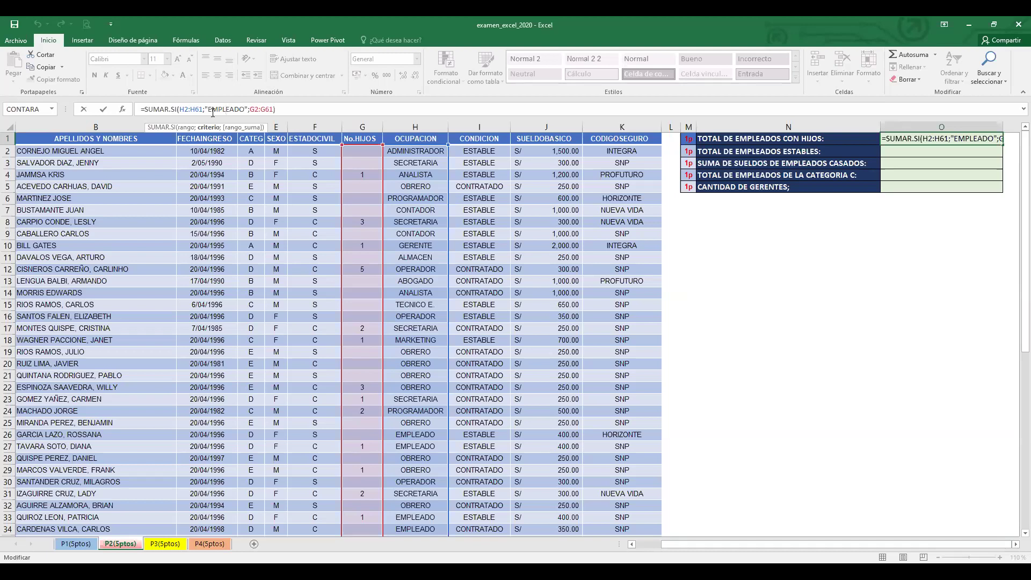
left_click(506, 164)
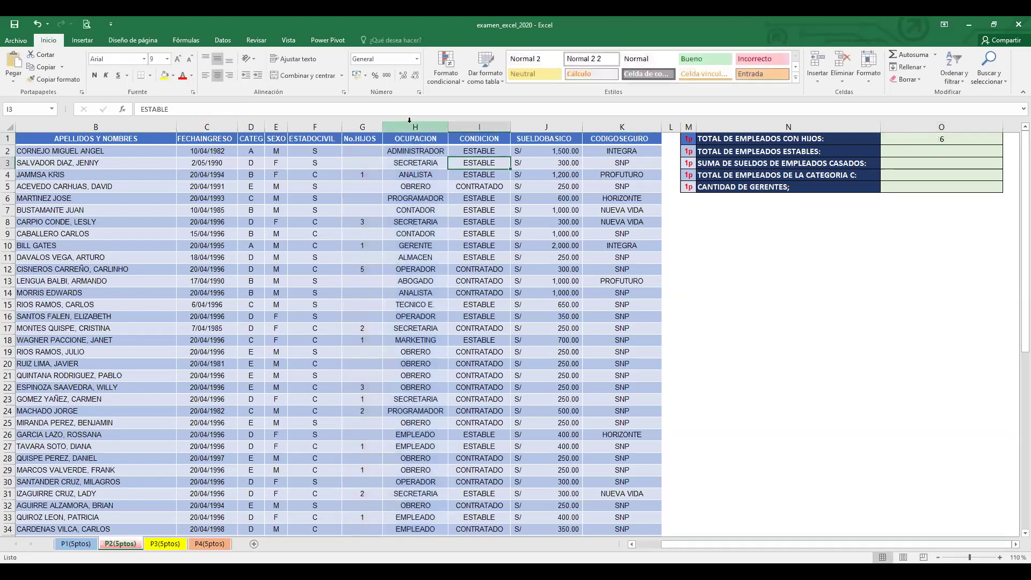
Compare the OCUPACION, CONDICION and ESTADOCIVIL entries in the first employee rows to judge which column identifies an employee
left_click(423, 127)
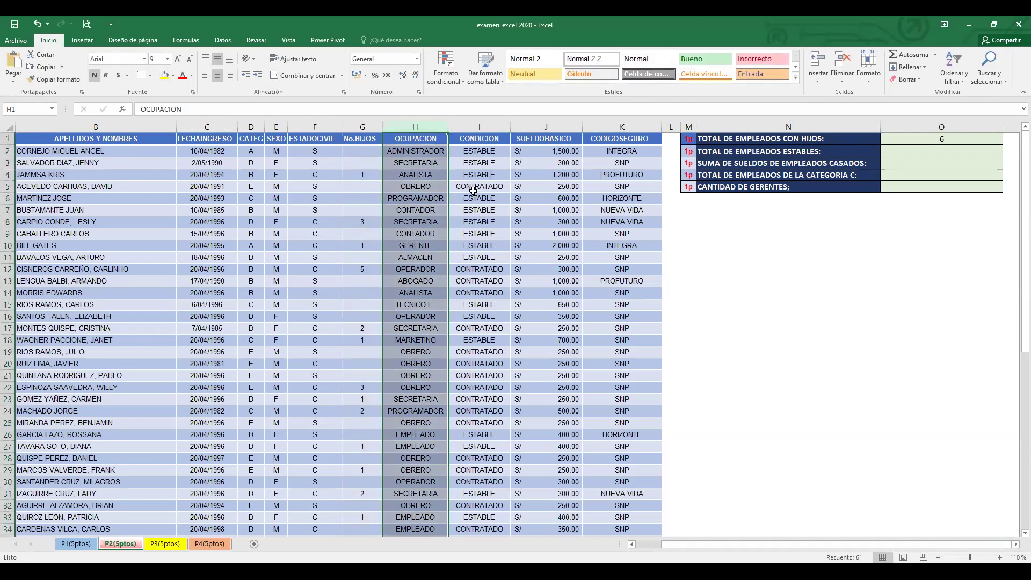
left_click(471, 125)
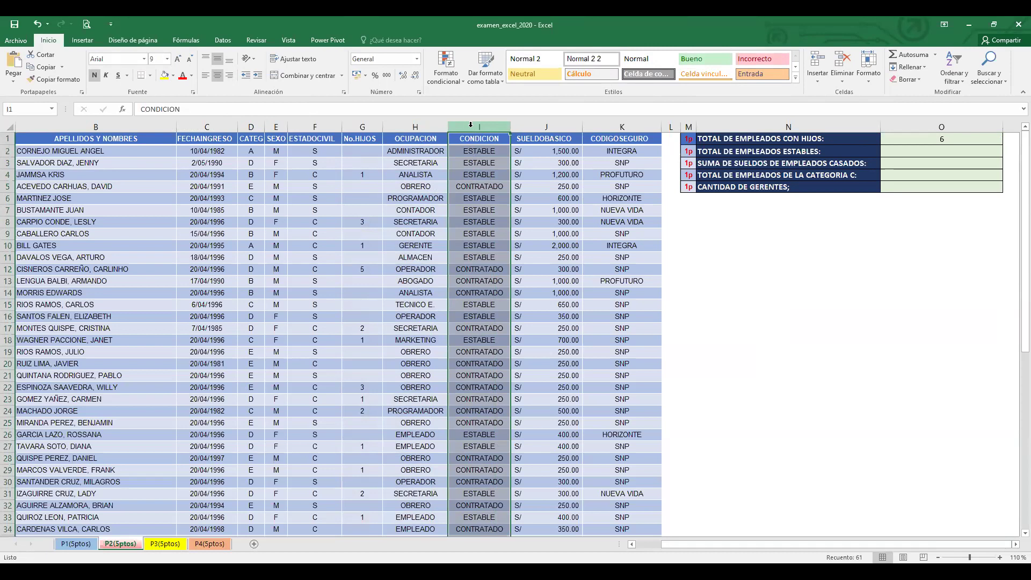
left_click(472, 155)
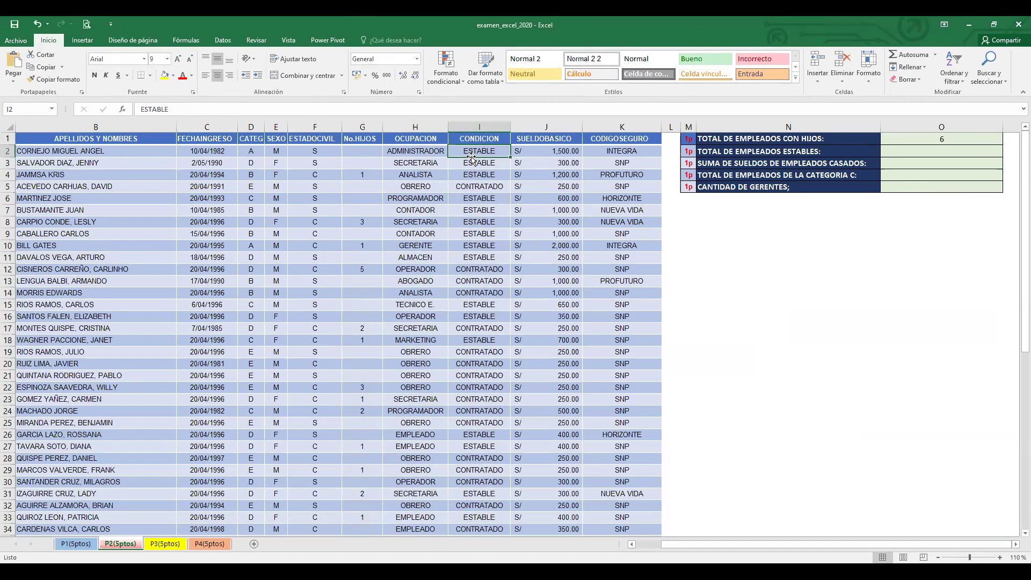
left_click(413, 163)
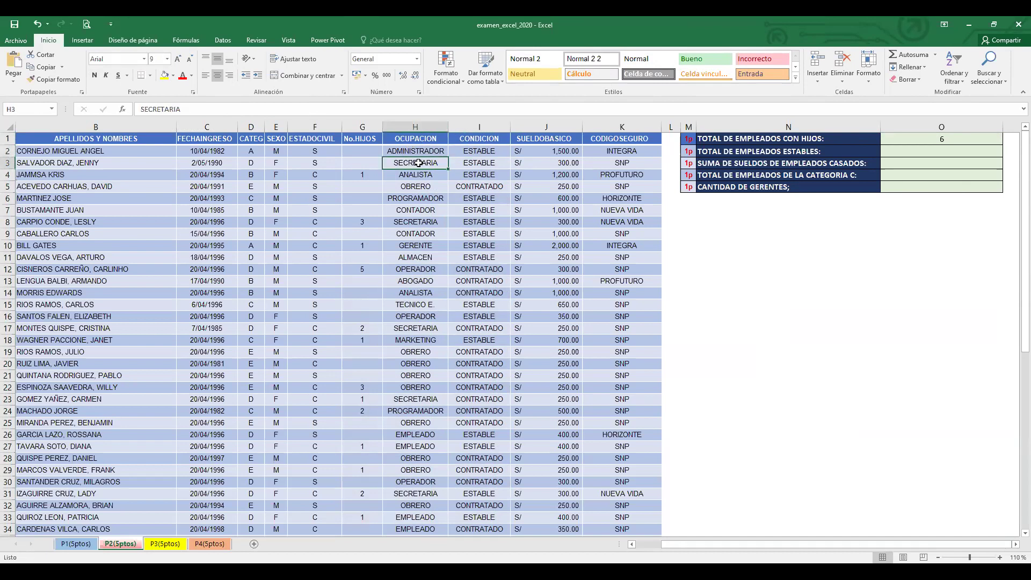
left_click(471, 188)
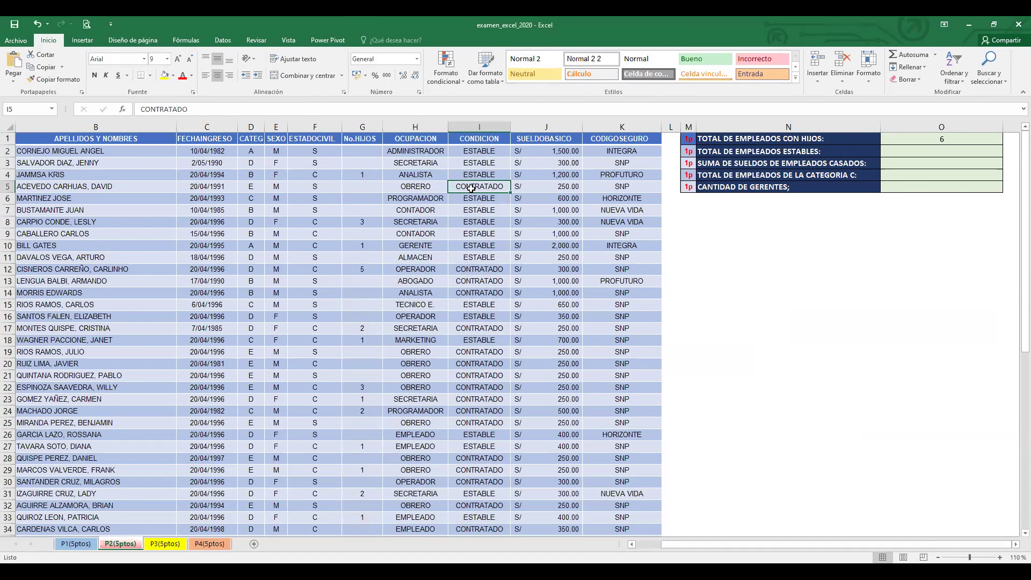
left_click(357, 188)
left_click(333, 185)
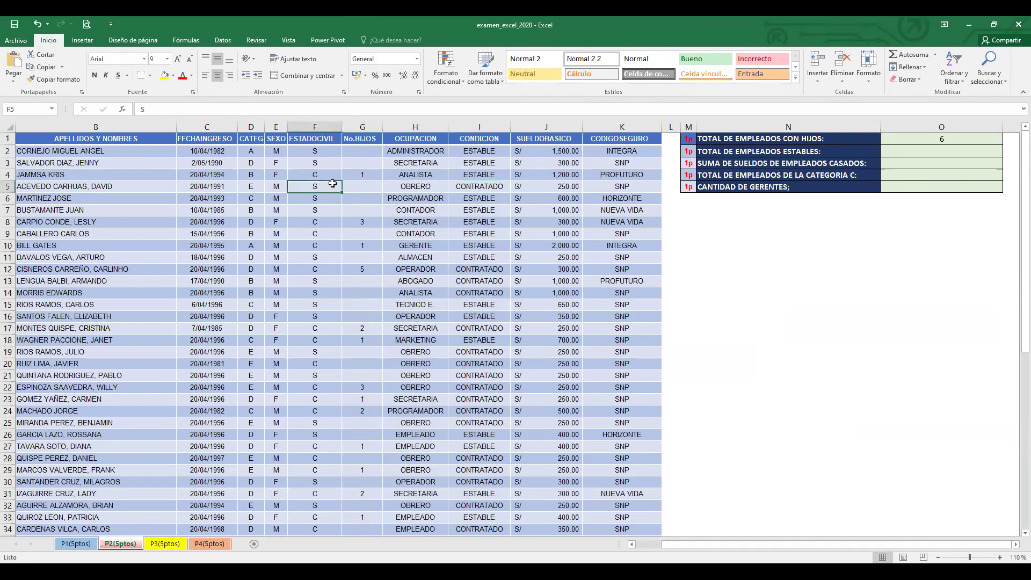
left_click(401, 176)
left_click(465, 190)
left_click(326, 190)
left_click(439, 208)
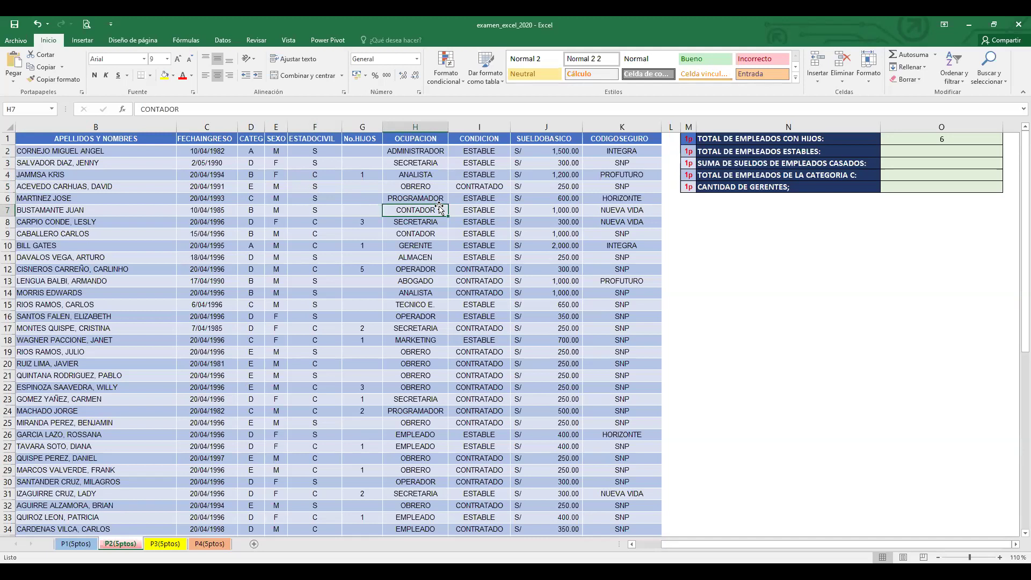
Examine the GERENTE record in row 10 from CATEG to CONDICION, and return to the formula in O1
left_click(247, 165)
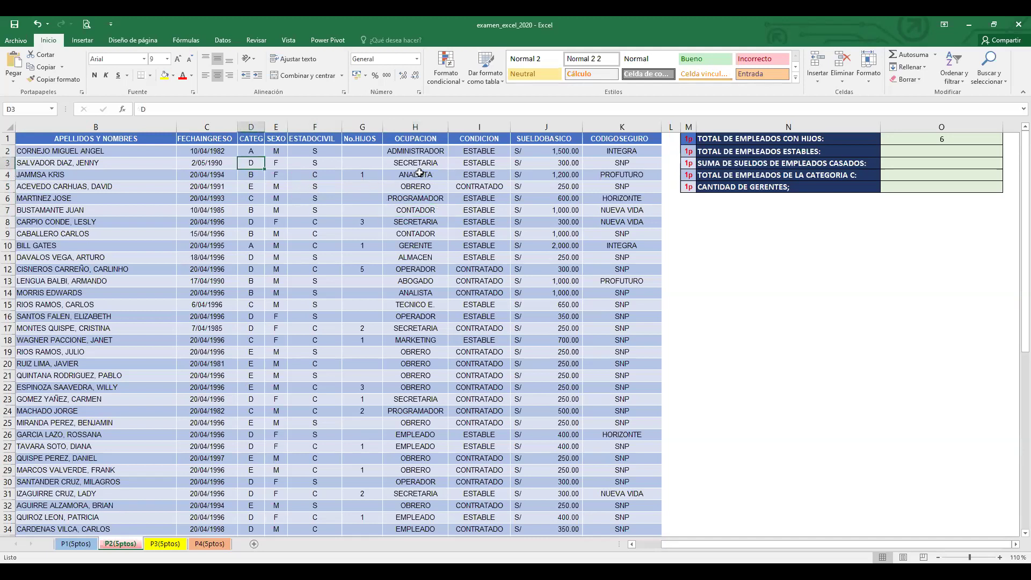
left_click(408, 247)
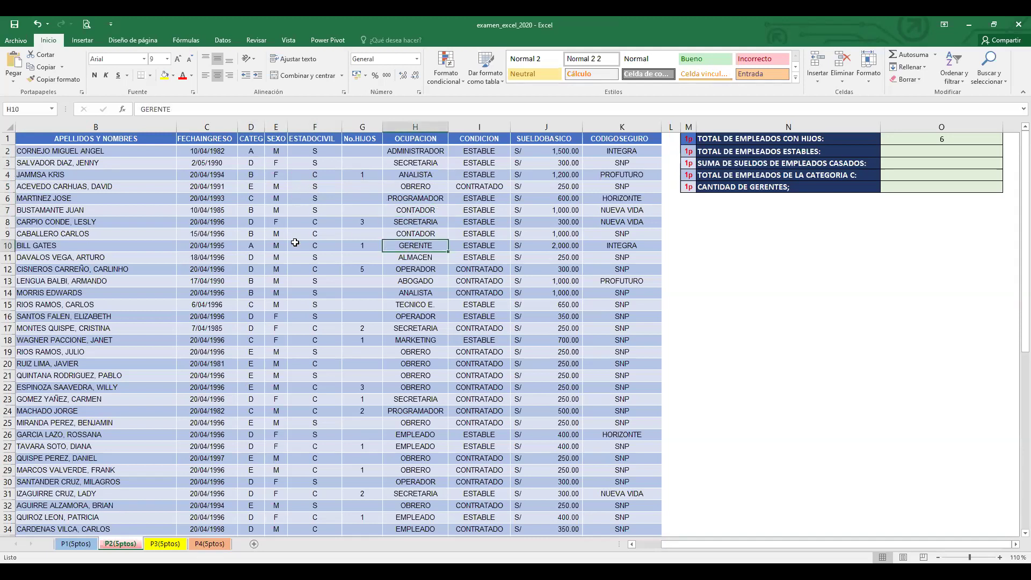
left_click(262, 248)
left_click(275, 246)
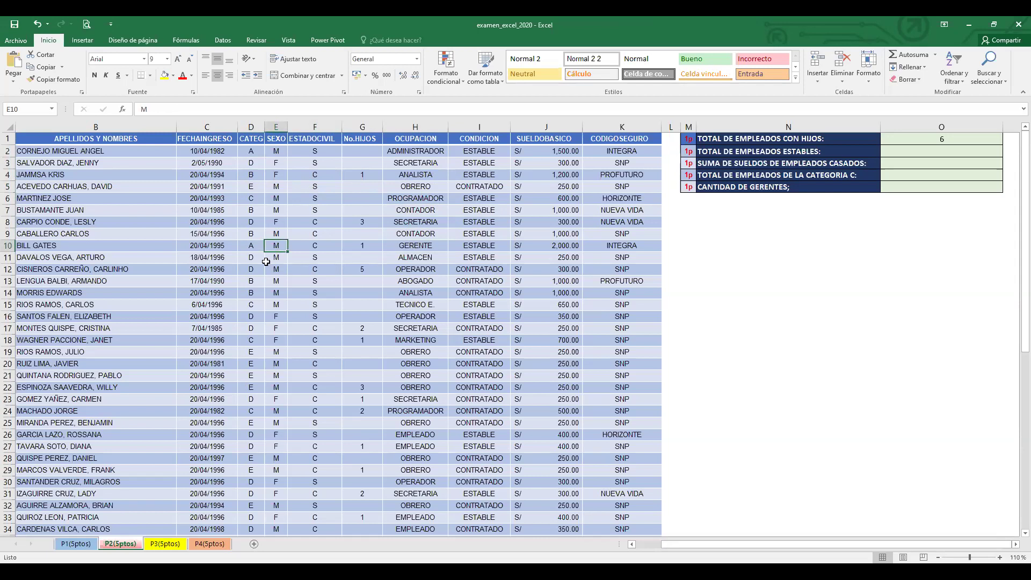
left_click_drag(262, 247, 417, 245)
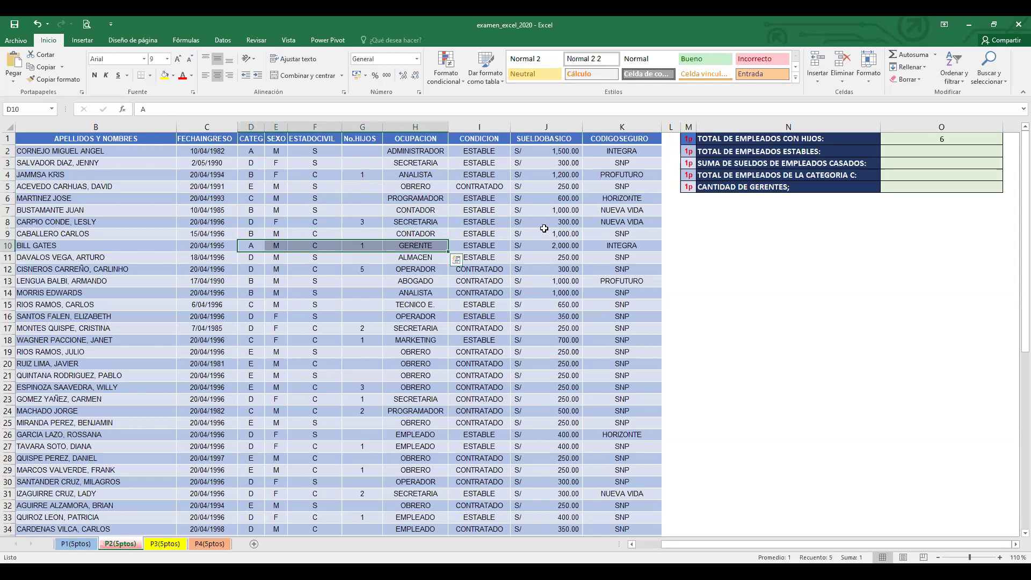
left_click(459, 245)
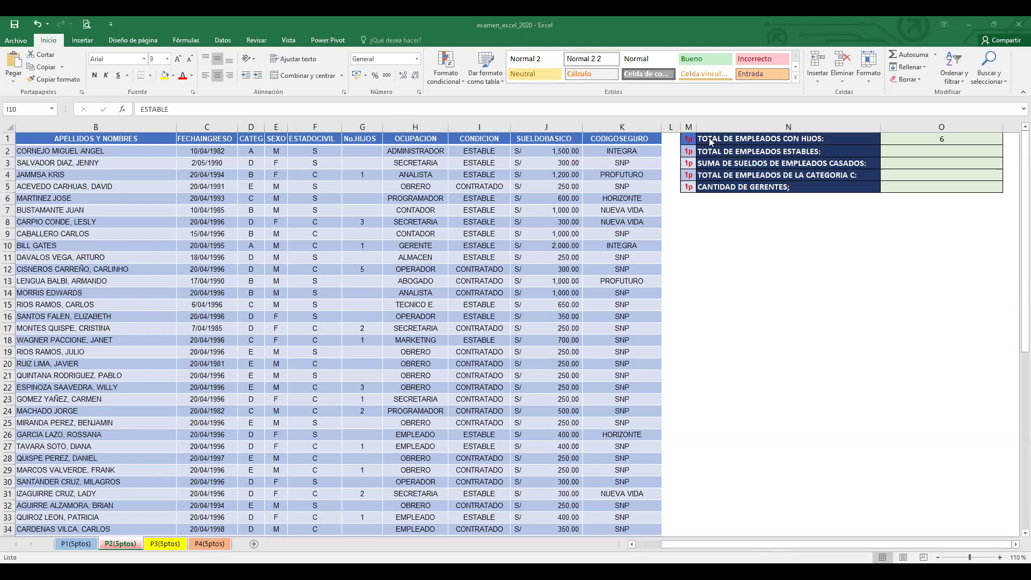
left_click(918, 140)
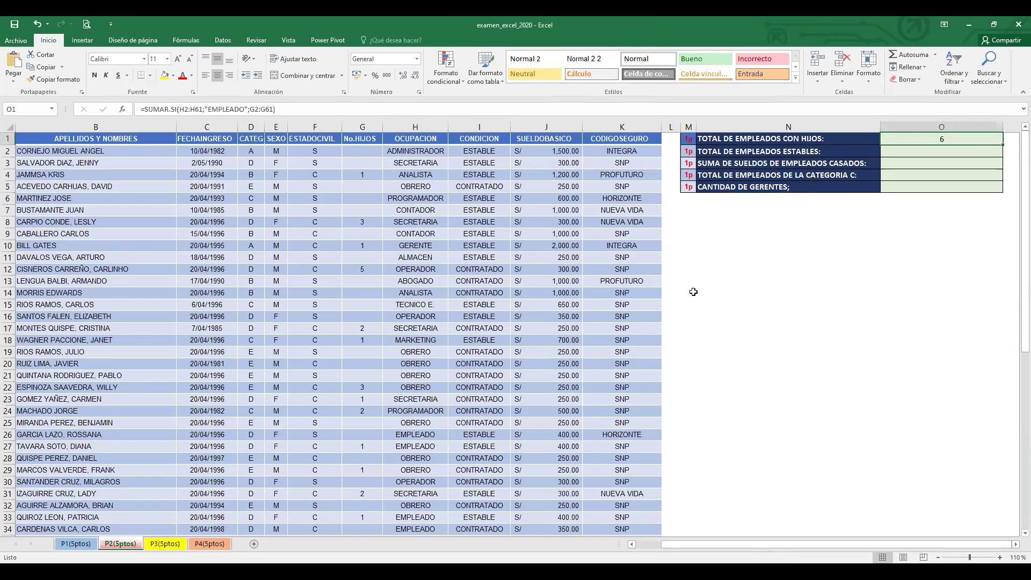
Compare the OCUPACION and No.HIJOS columns with the SUMAR.SI formula in O1, leaving the formula as it is
left_click(420, 126)
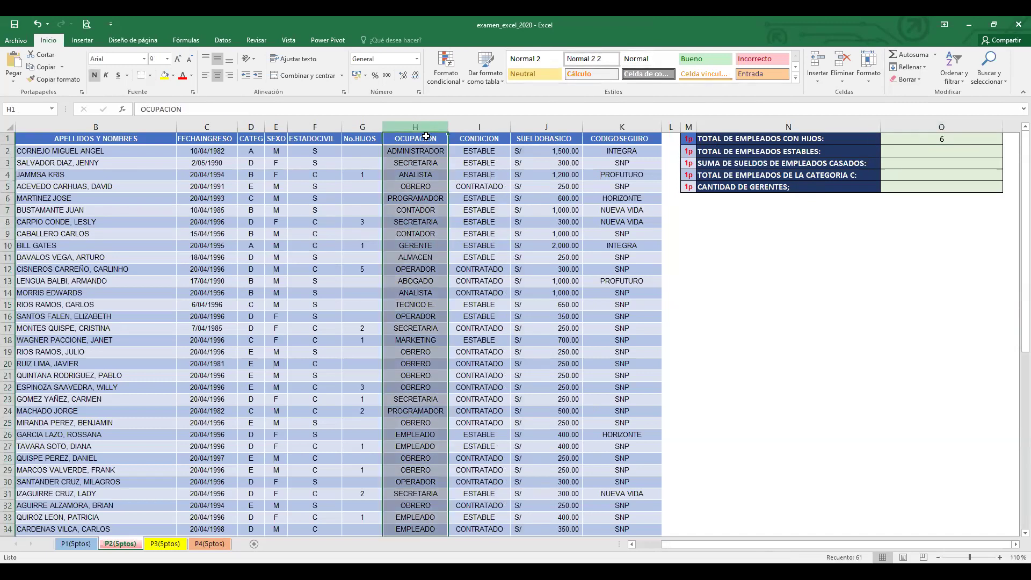
left_click(369, 128)
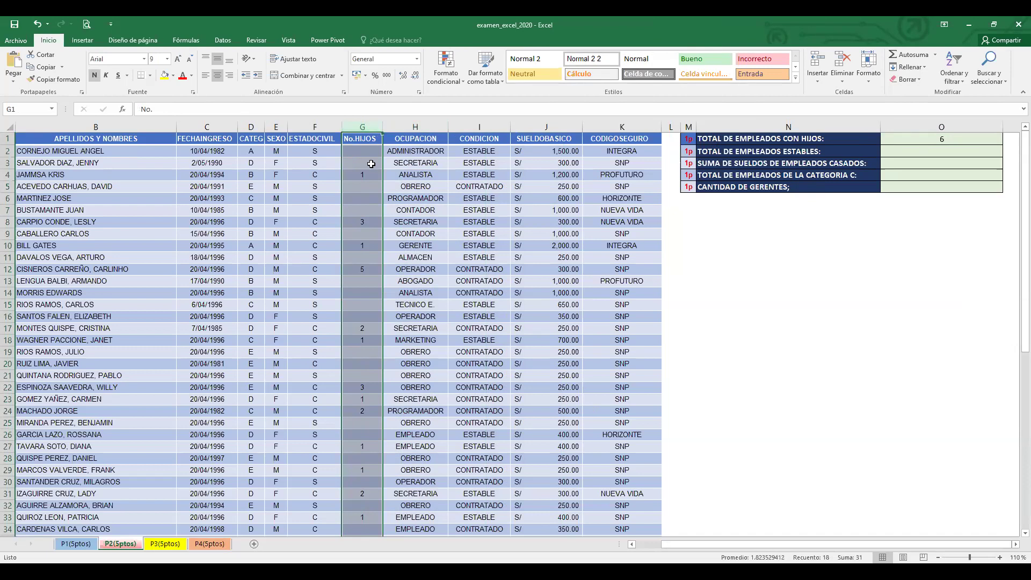
left_click(417, 154)
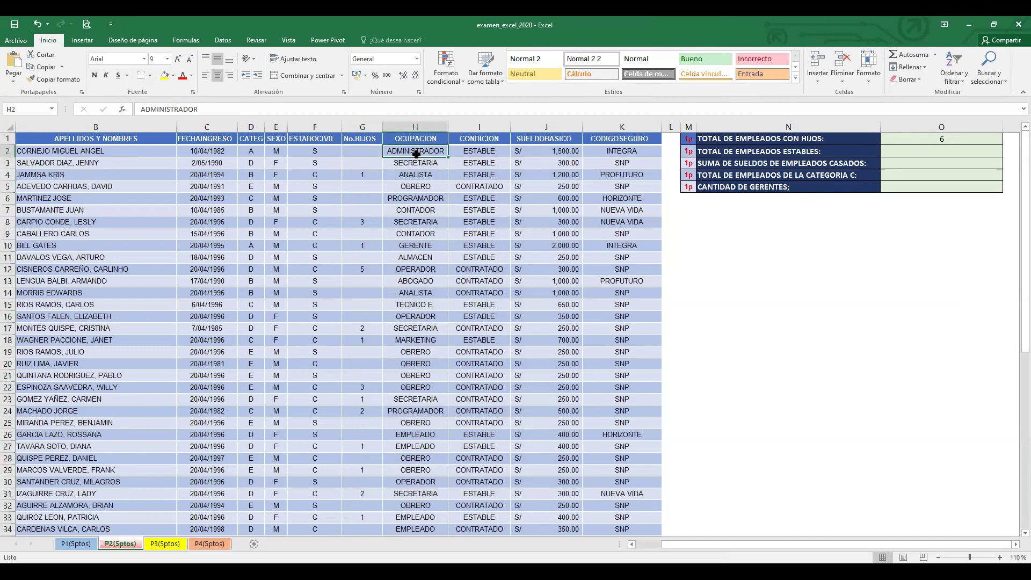
left_click(931, 141)
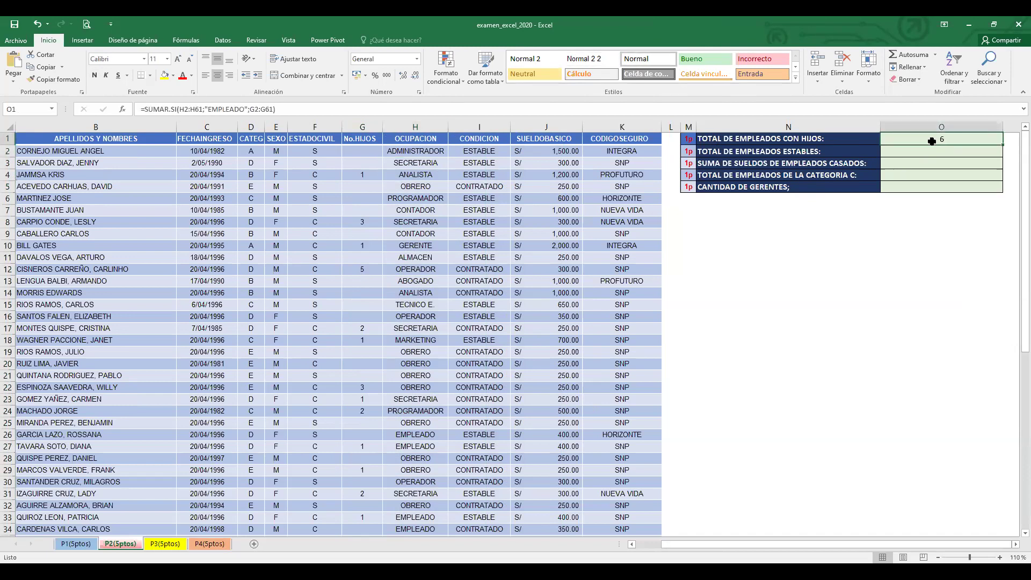
key("Return")
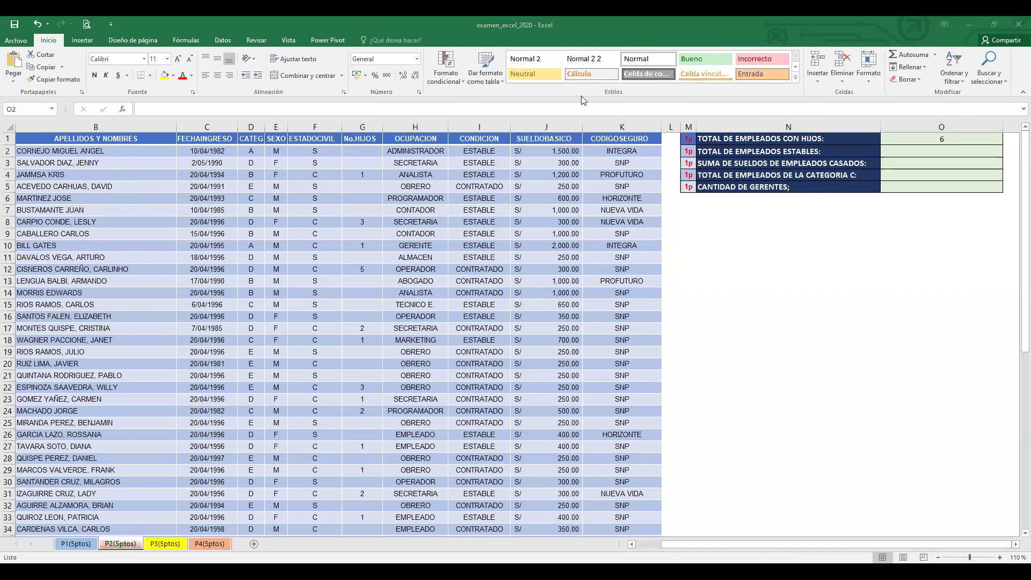
left_click(916, 152)
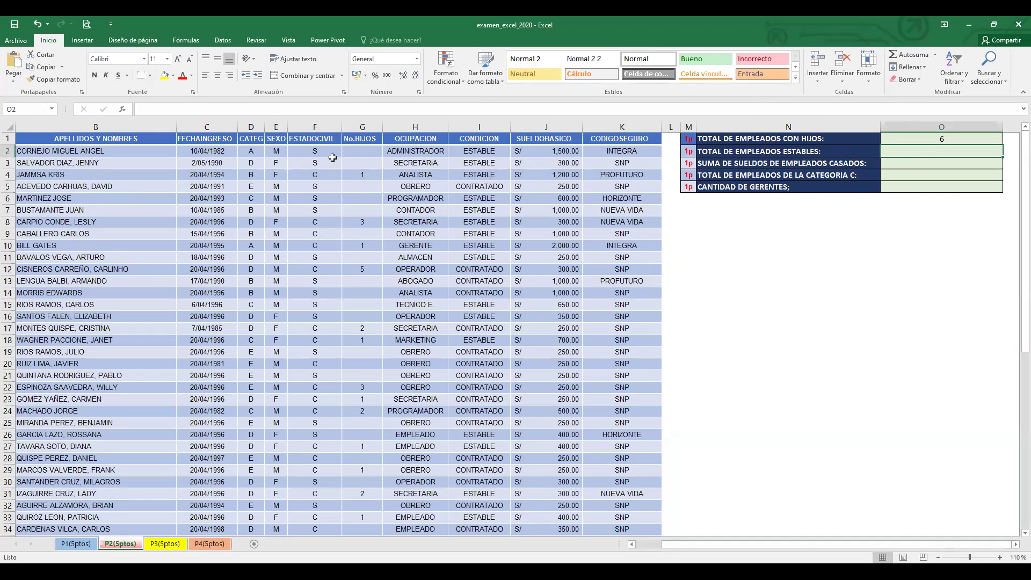
left_click(857, 186)
left_click(947, 152)
left_click(247, 110)
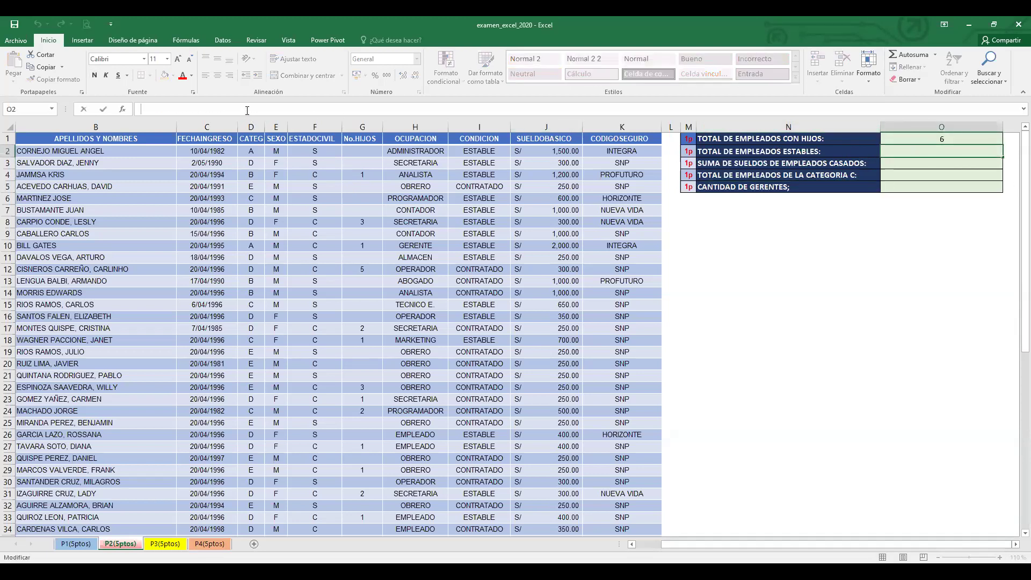
type("=")
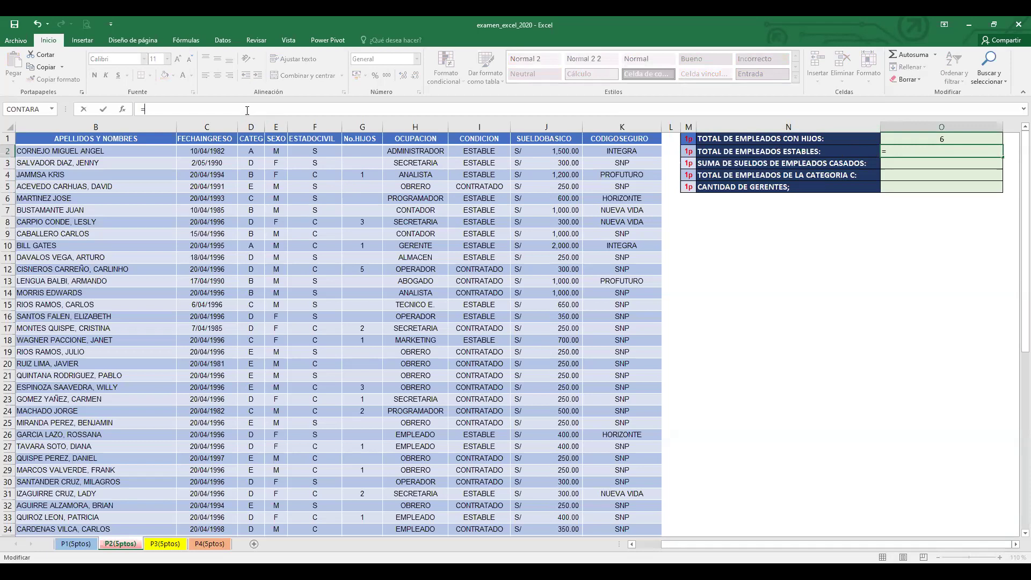
type("SUMAR.SI")
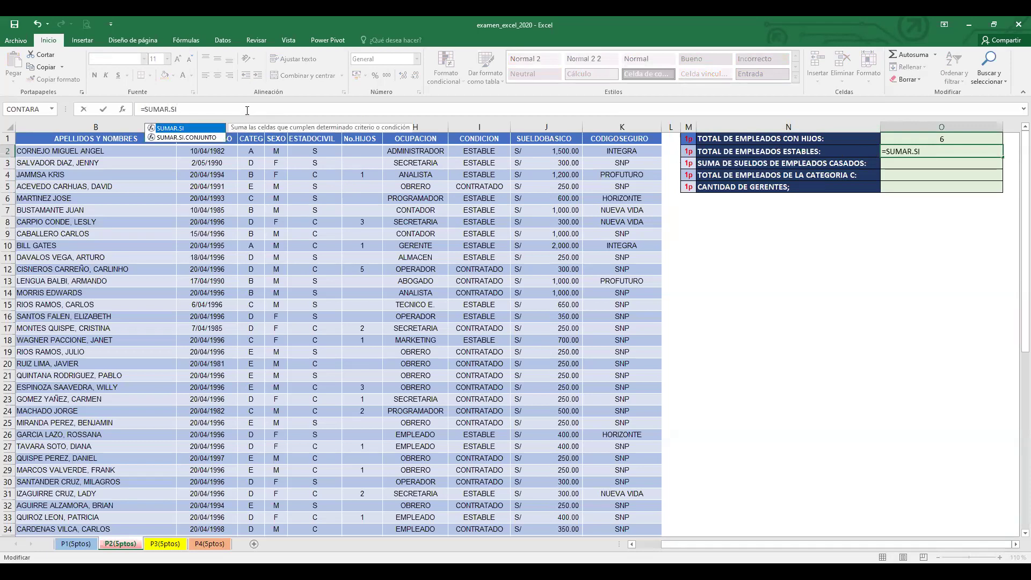
type(".CONJUNT")
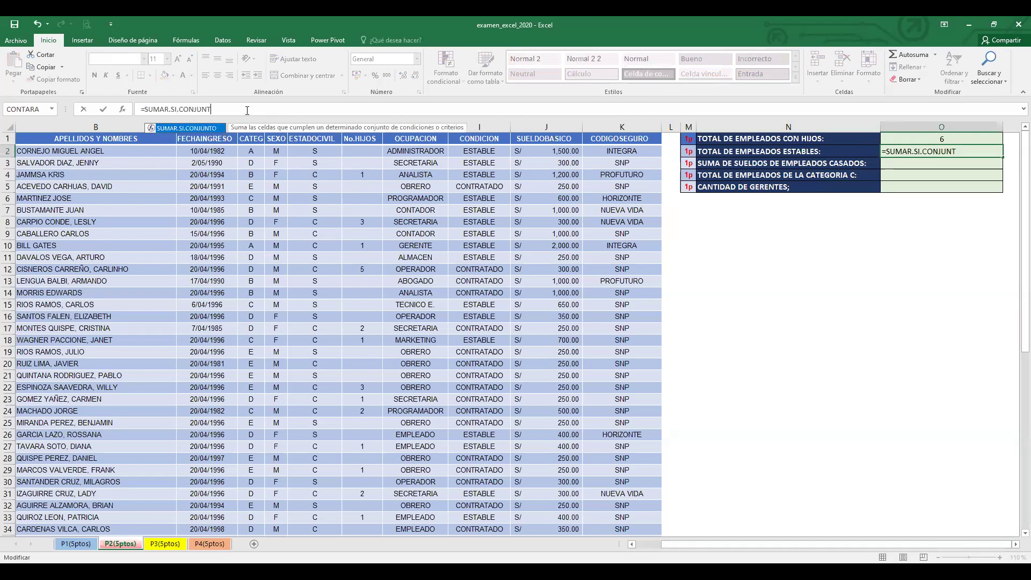
type("O(")
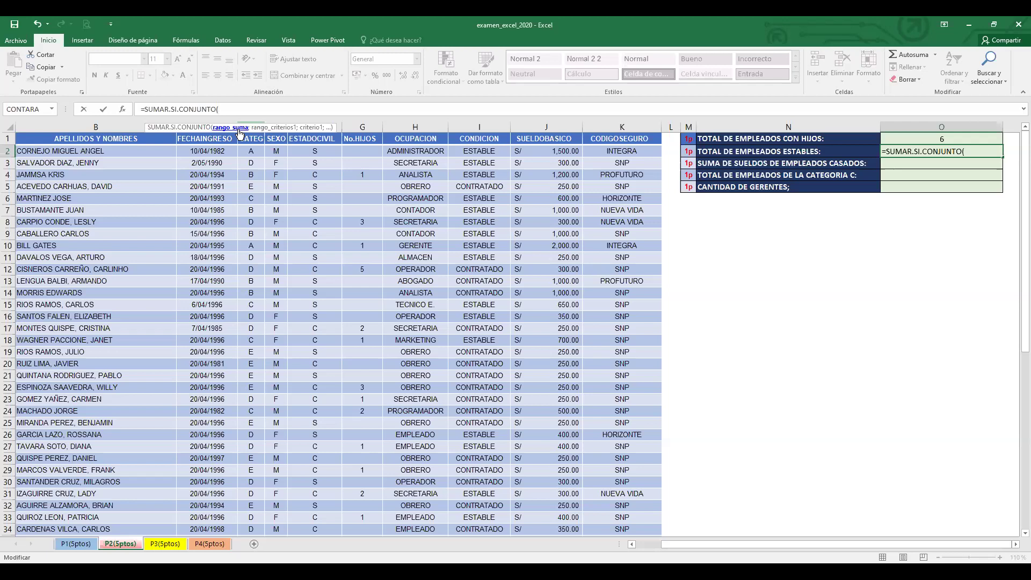
key("Escape")
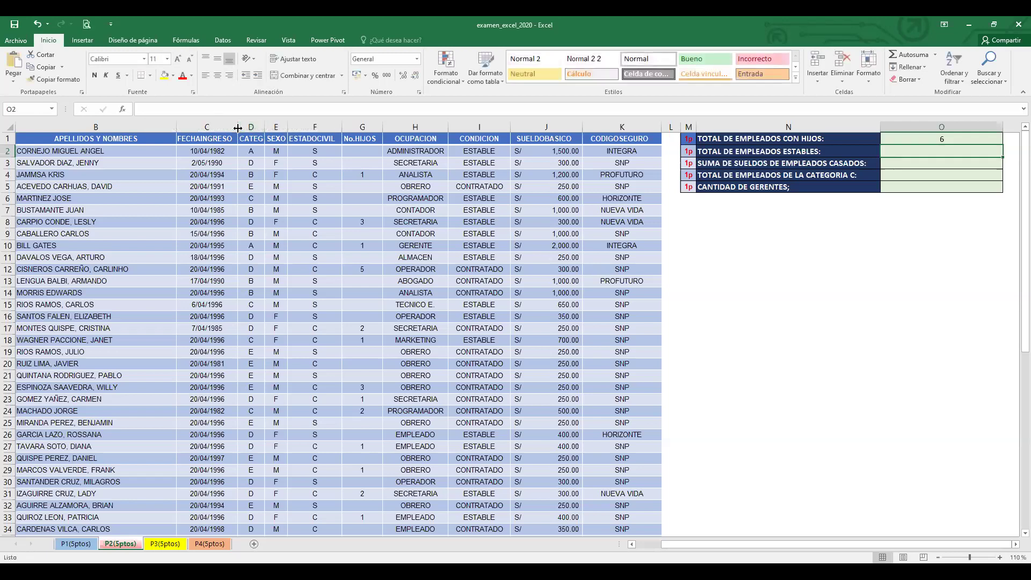
Select cell O3, the answer cell for SUMA DE SUELDOS DE EMPLEADOS CASADOS
left_click(933, 161)
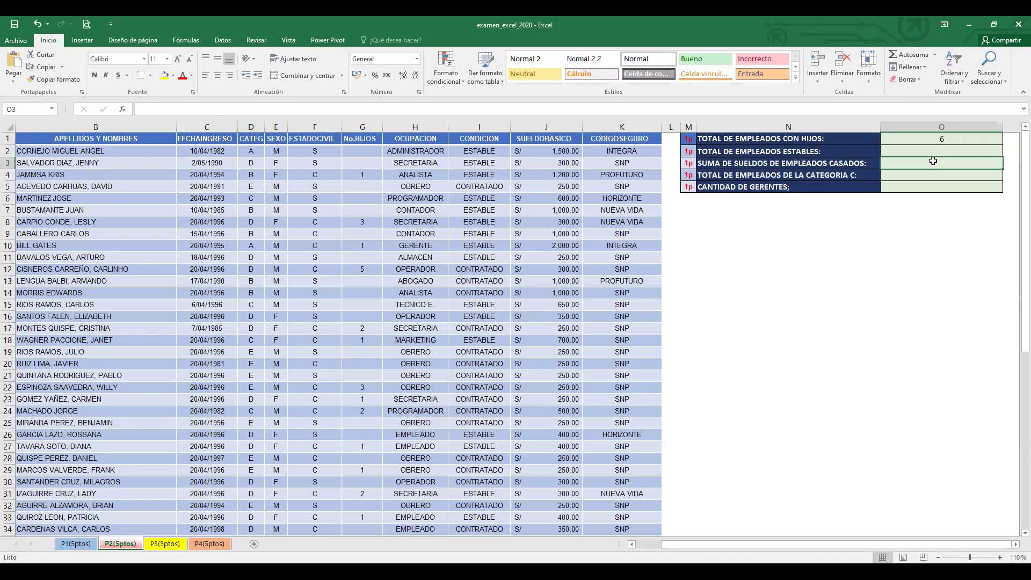
type("=")
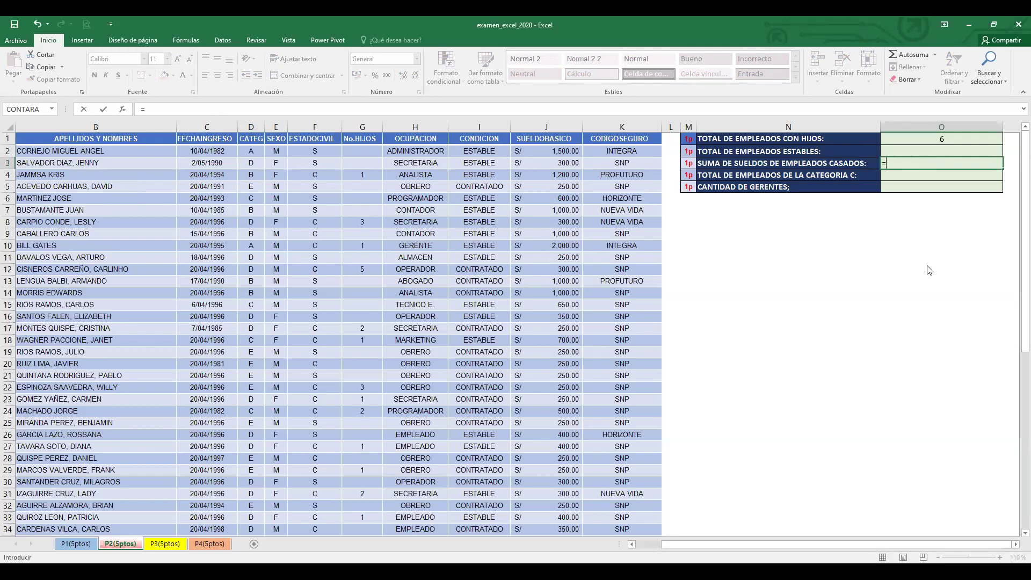
type("SUMAR.SI")
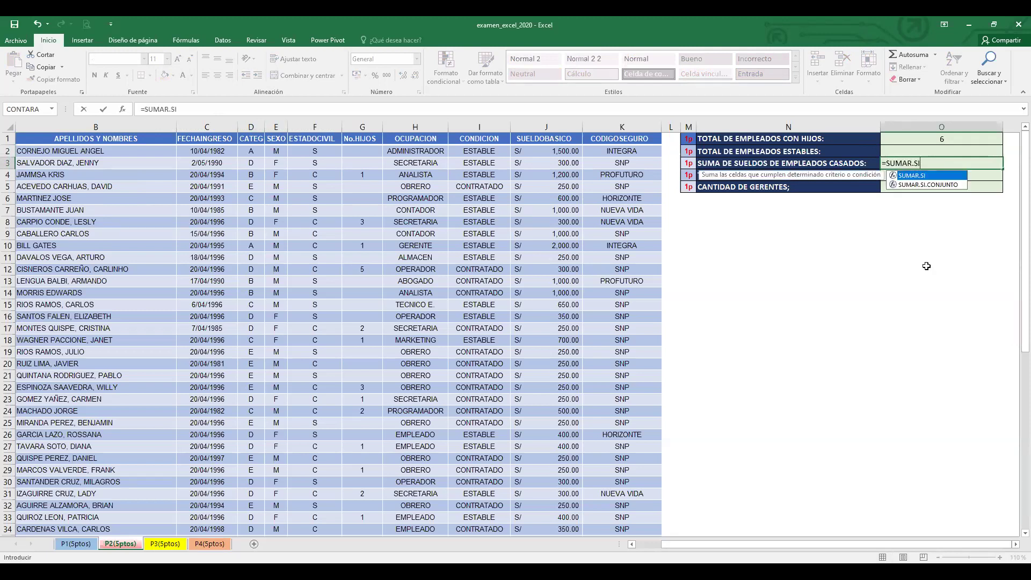
key("BackSpace")
key("BackSpace")
key("BackSpace")
key("BackSpace")
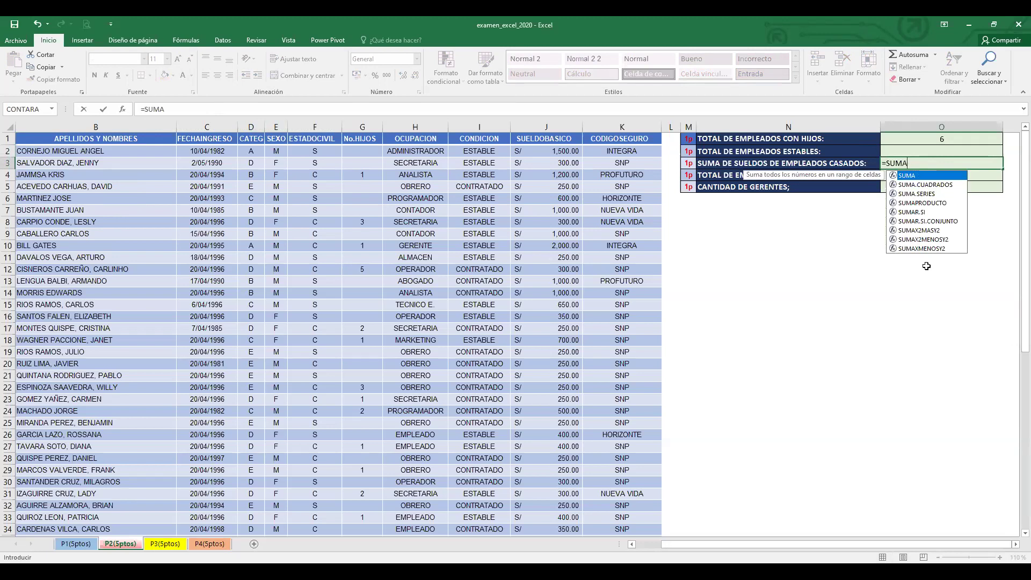
type(".SI")
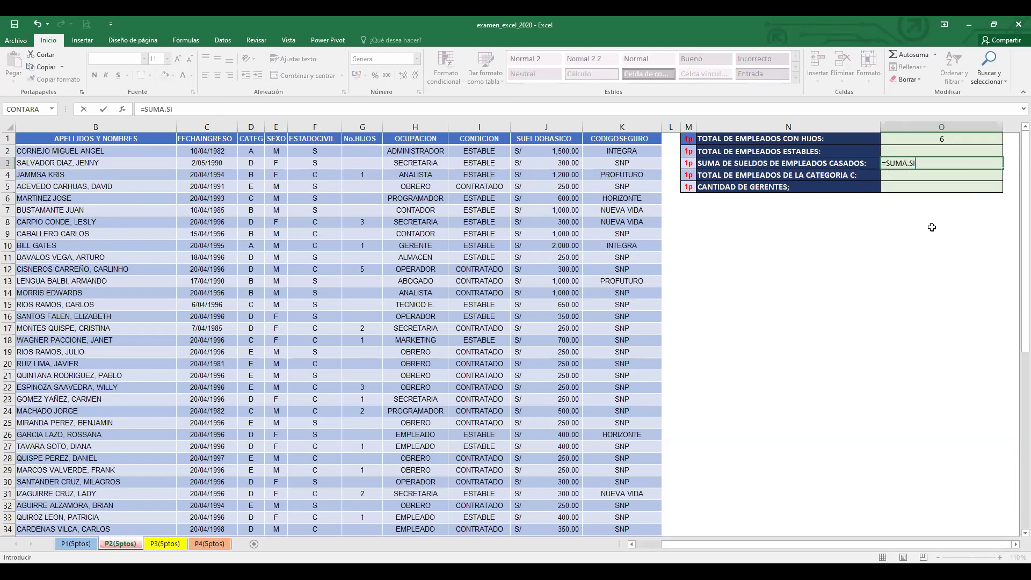
key("Escape")
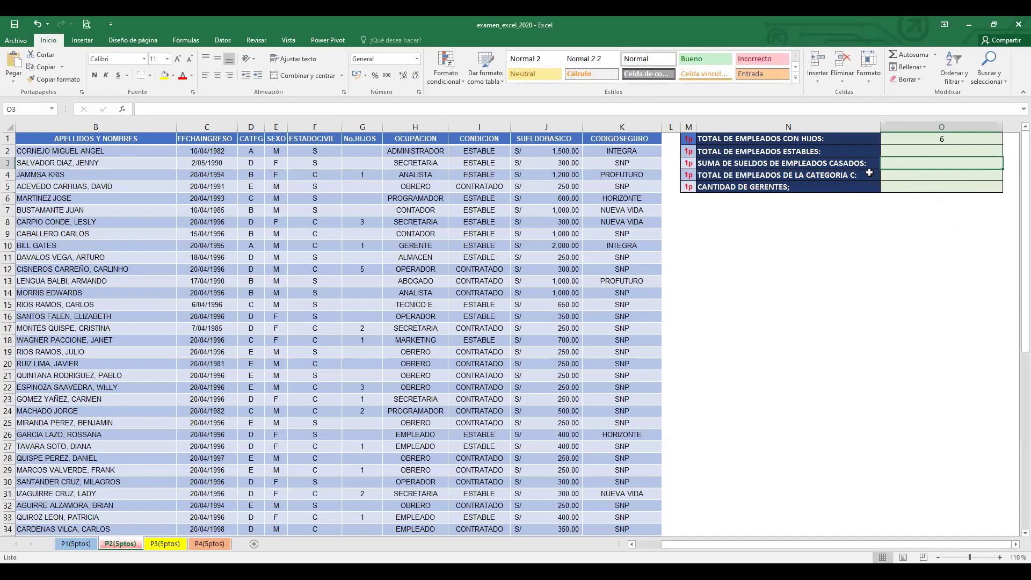
Start a SUMAR.SI.CONJUNTO formula in cell O3, beside the total of married employees' salaries
left_click(444, 106)
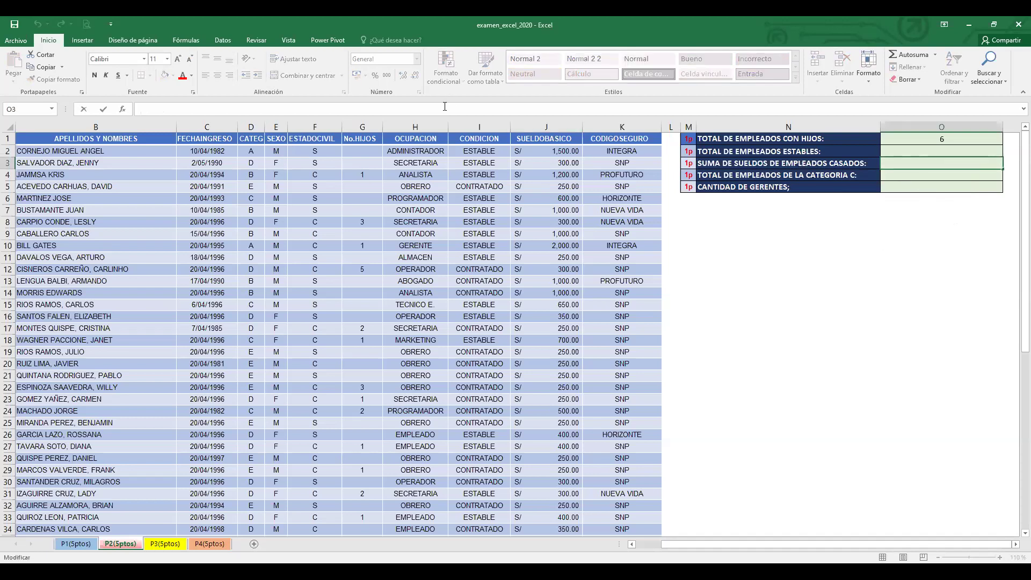
type("=")
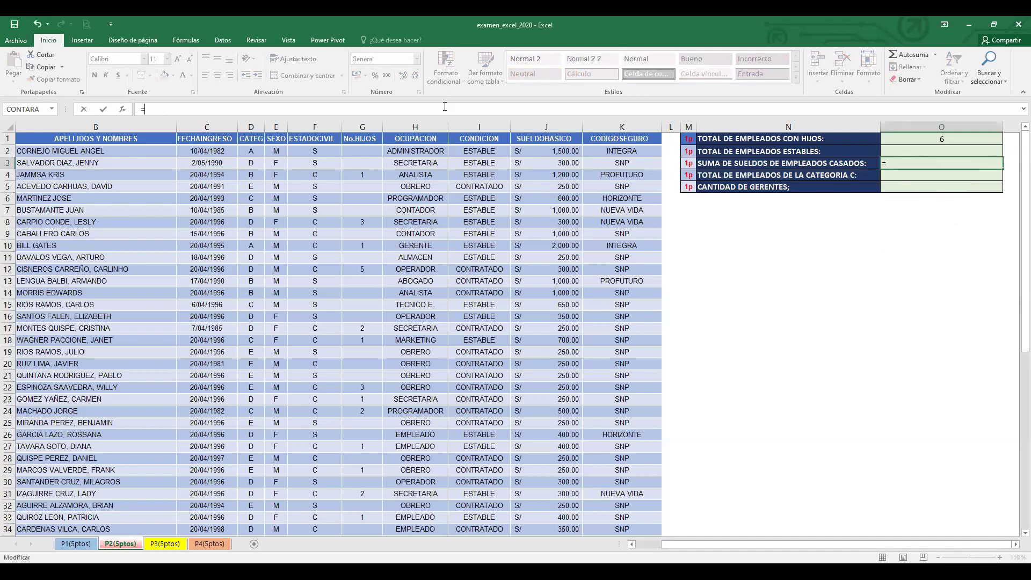
type("SUMARI.SI.")
key("BackSpace")
key("BackSpace")
key("BackSpace")
key("BackSpace")
type(".SI")
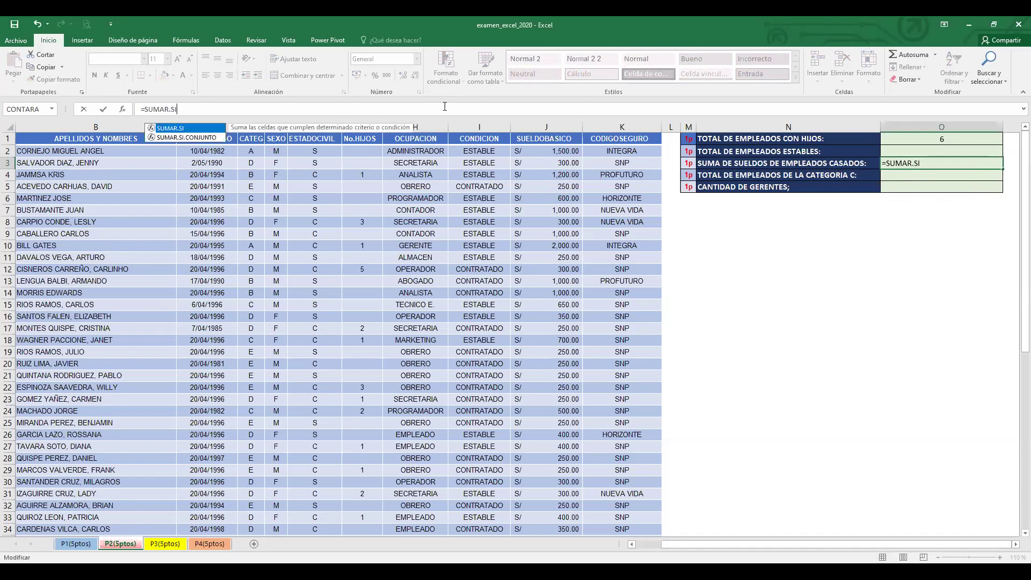
type(".CONJUNTO")
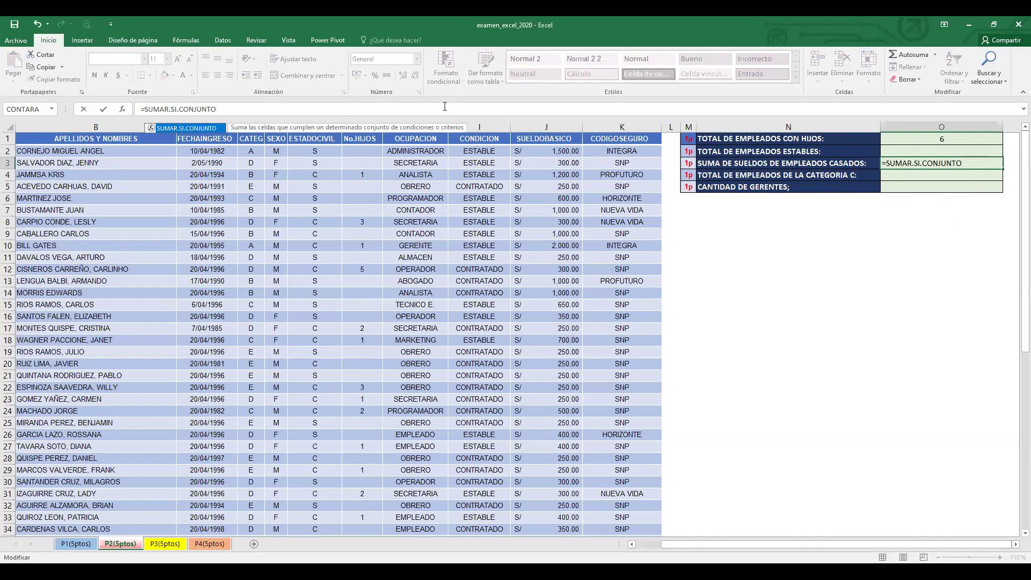
type("(")
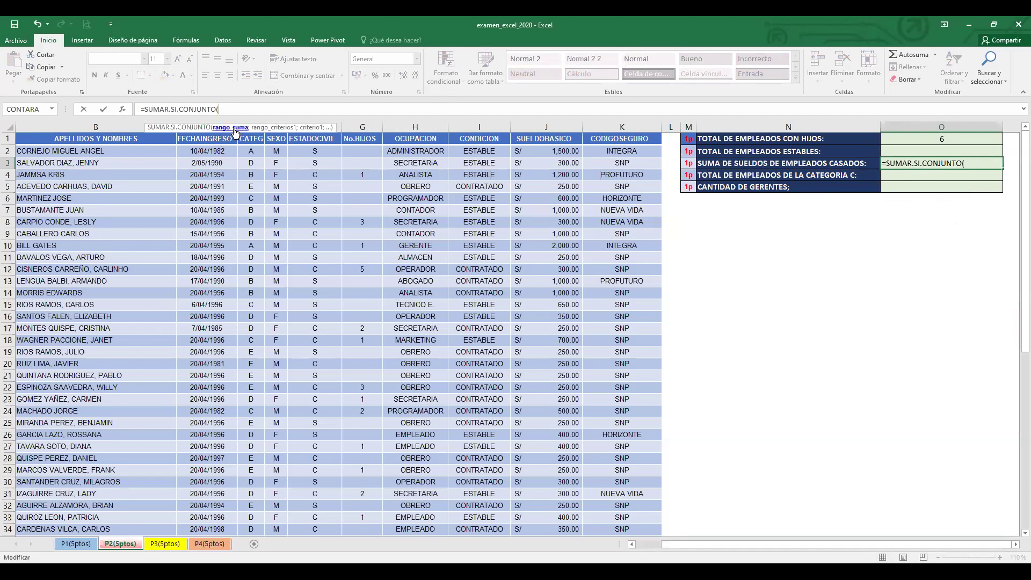
Set the formula's sum range to the SUELDOBASICO values in J2:J61
left_click(541, 154)
key("End")
key("shift+Down")
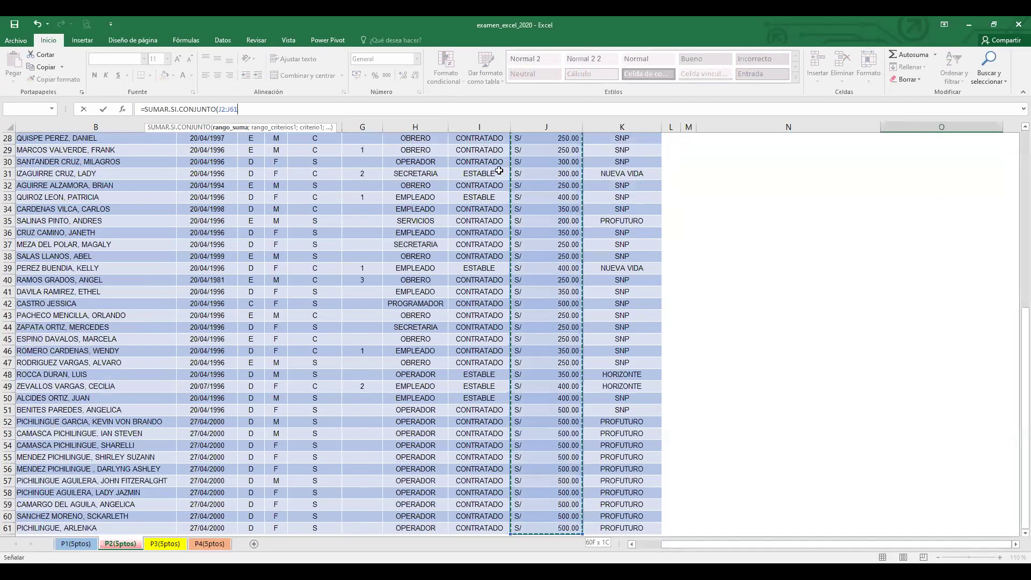
type(";")
scroll(1017, 347, "up", 9)
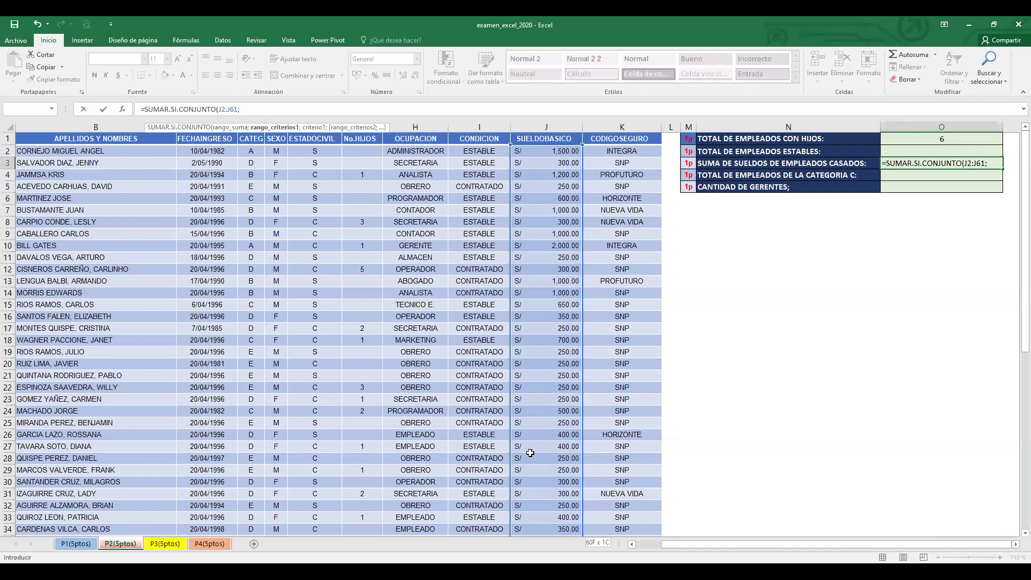
Add I2:J61 as the first criteria range, with "EMPLEADO" as its criterion
left_click(262, 108)
left_click(480, 152)
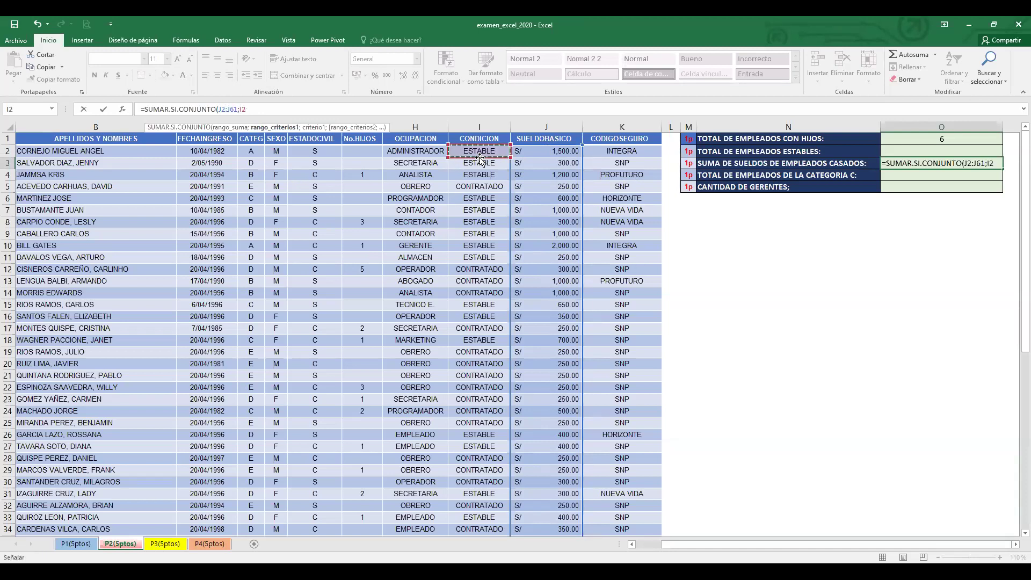
key("ctrl+shift+Down")
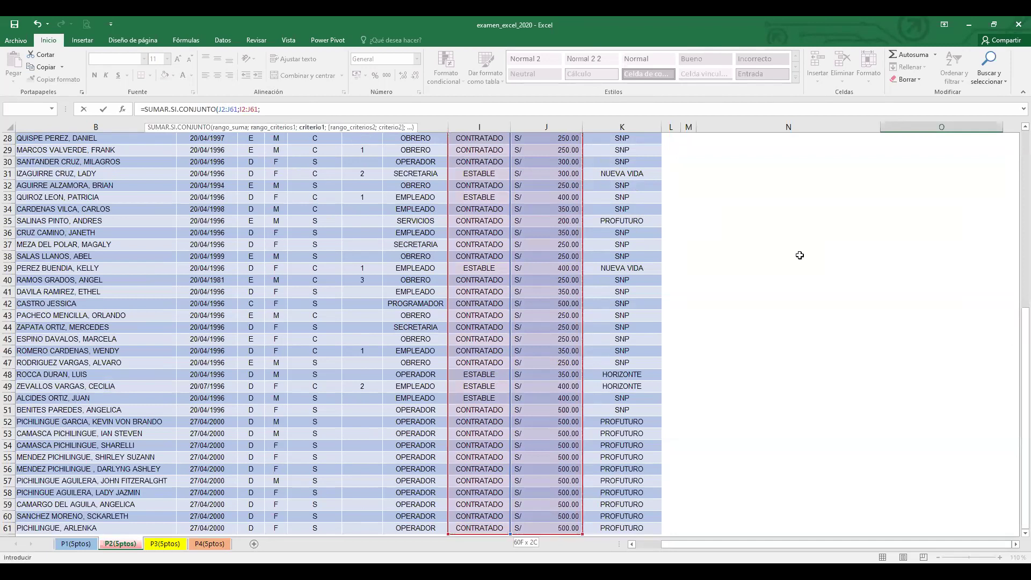
type(";")
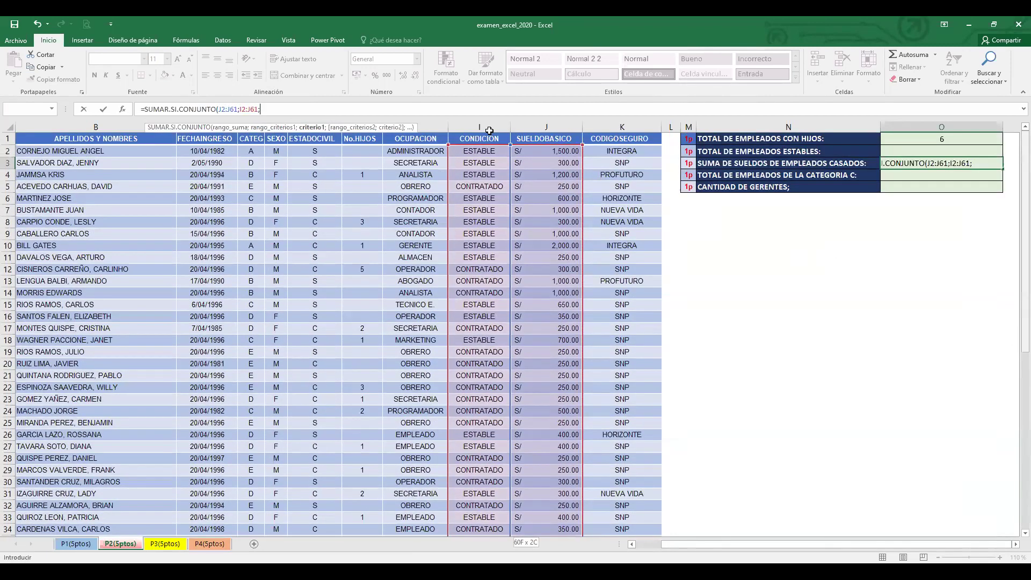
left_click(297, 110)
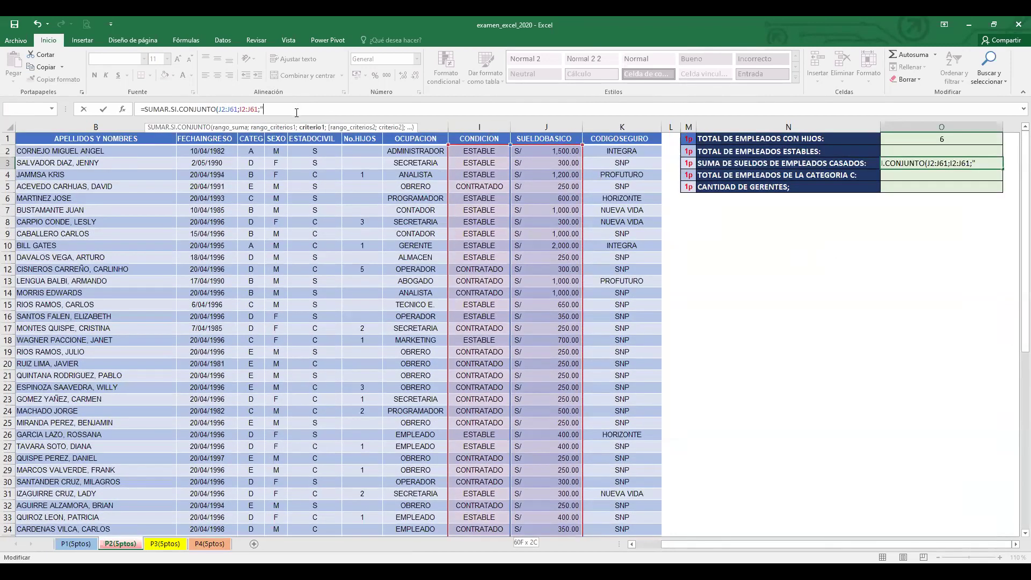
type("\"EMPLEASD")
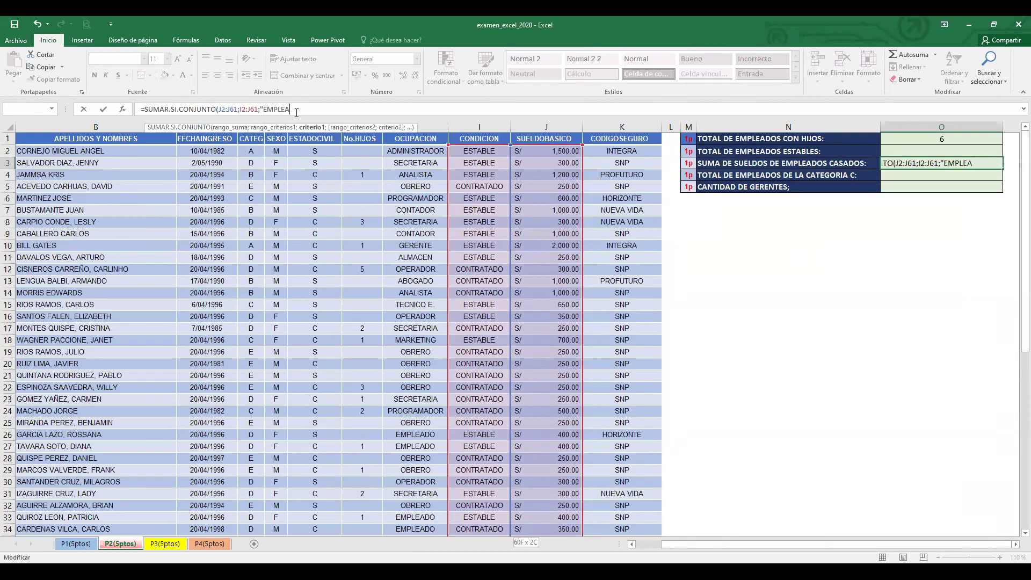
key("BackSpace")
key("BackSpace")
type("DO\";")
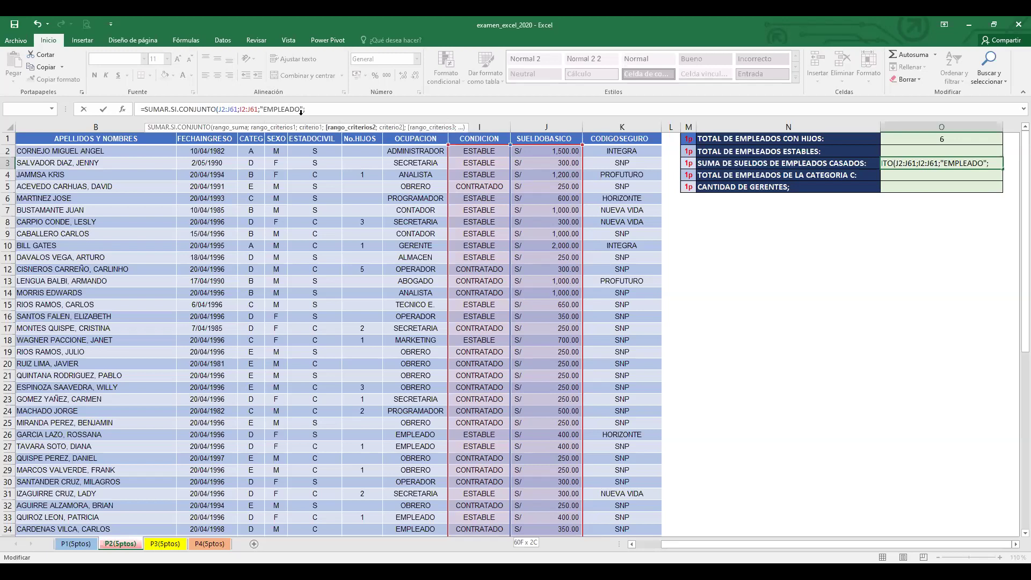
Change the first criteria range in the formula to I2:I61
left_click(252, 109)
key("Delete")
type("I")
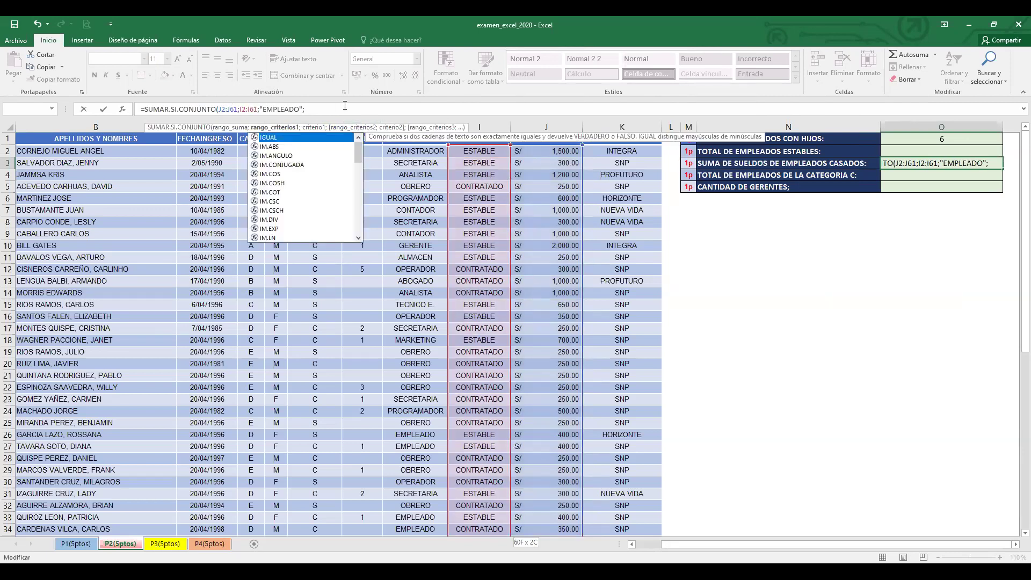
left_click(329, 109)
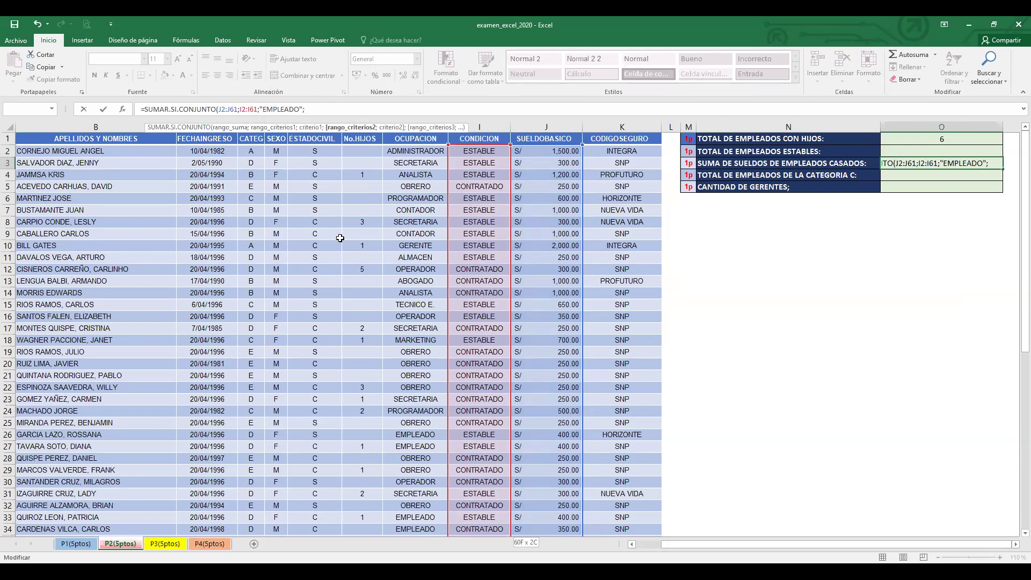
Add the ESTADOCIVIL range F2:F61 with the criterion "C", close the formula and enter it in O3
left_click(321, 155)
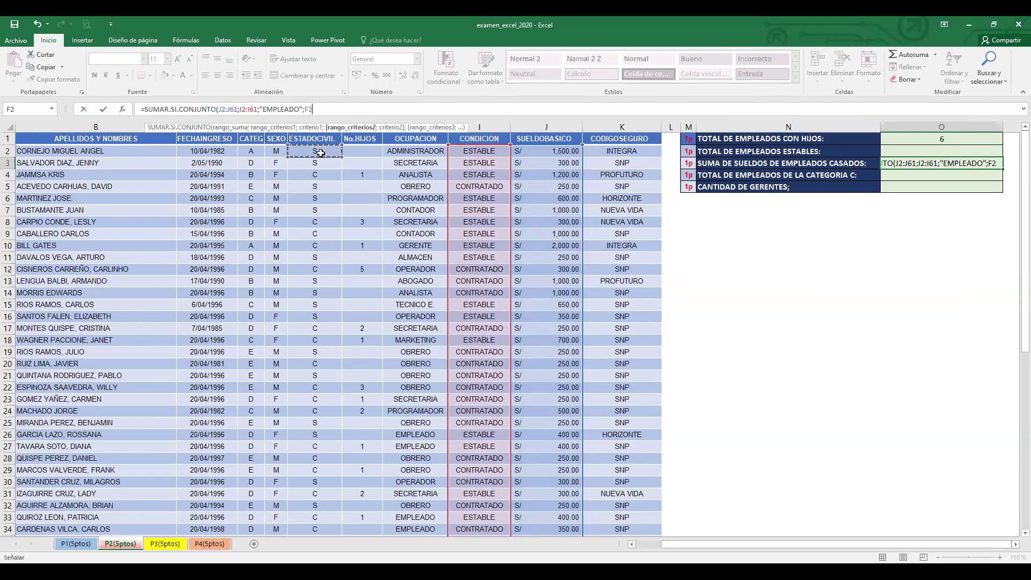
key("ctrl+shift+Down")
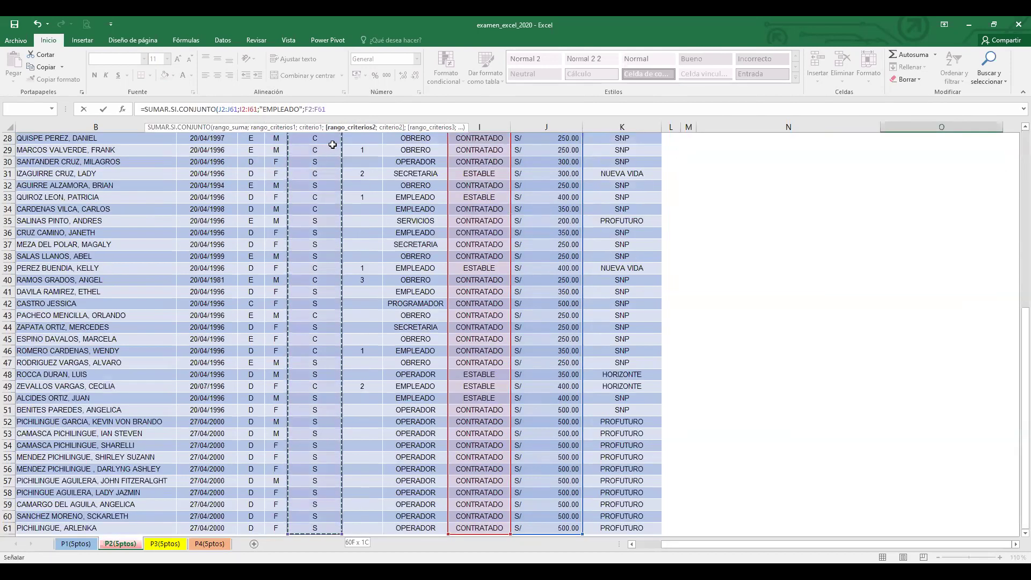
type(";")
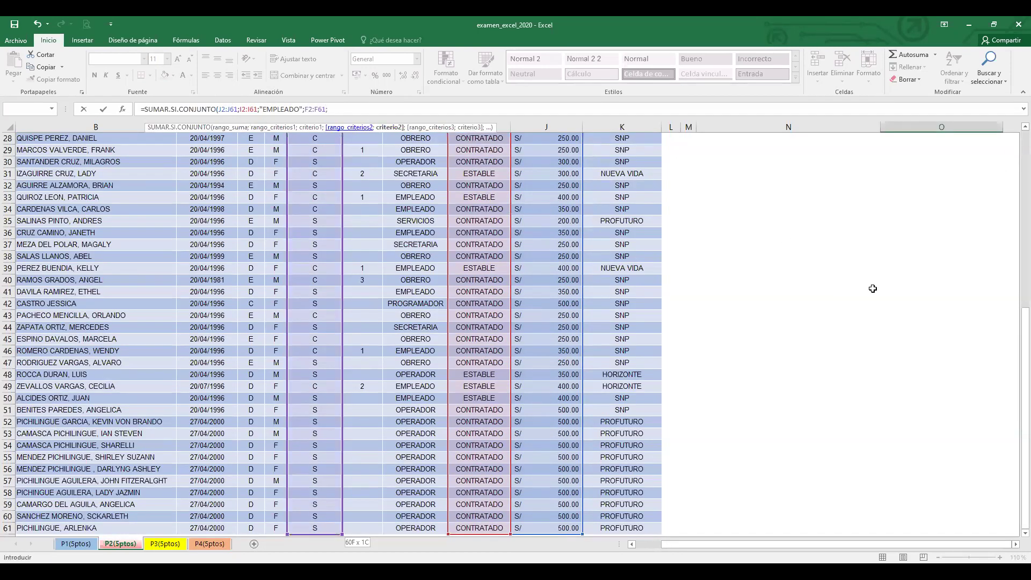
scroll(1015, 304, "up", 9)
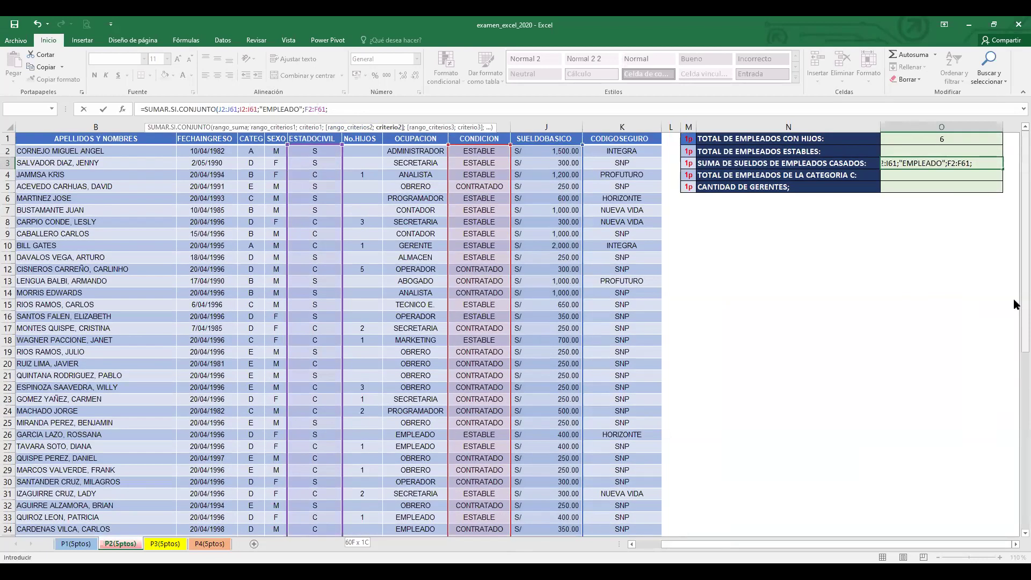
type("\"C\")")
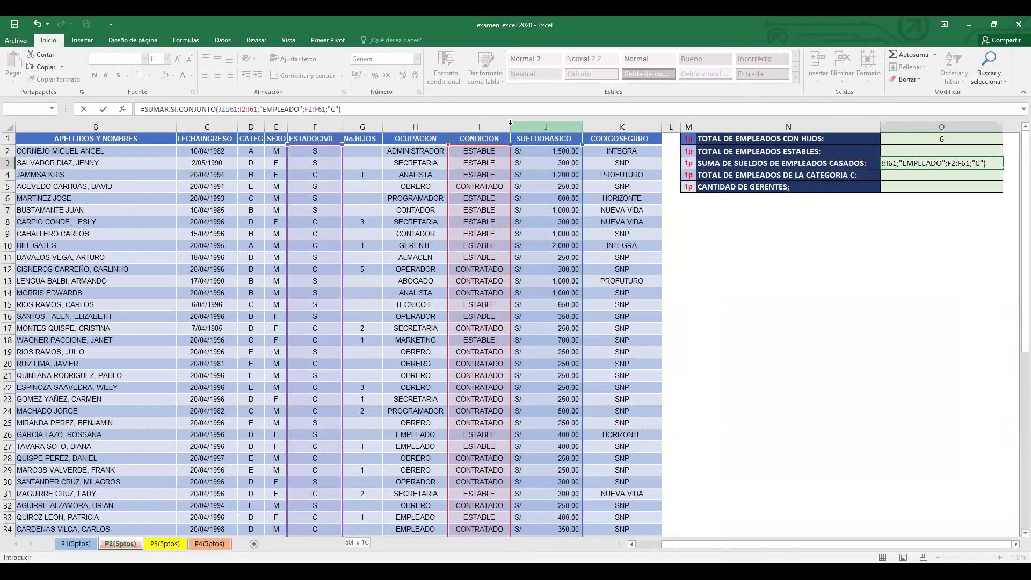
left_click(227, 111)
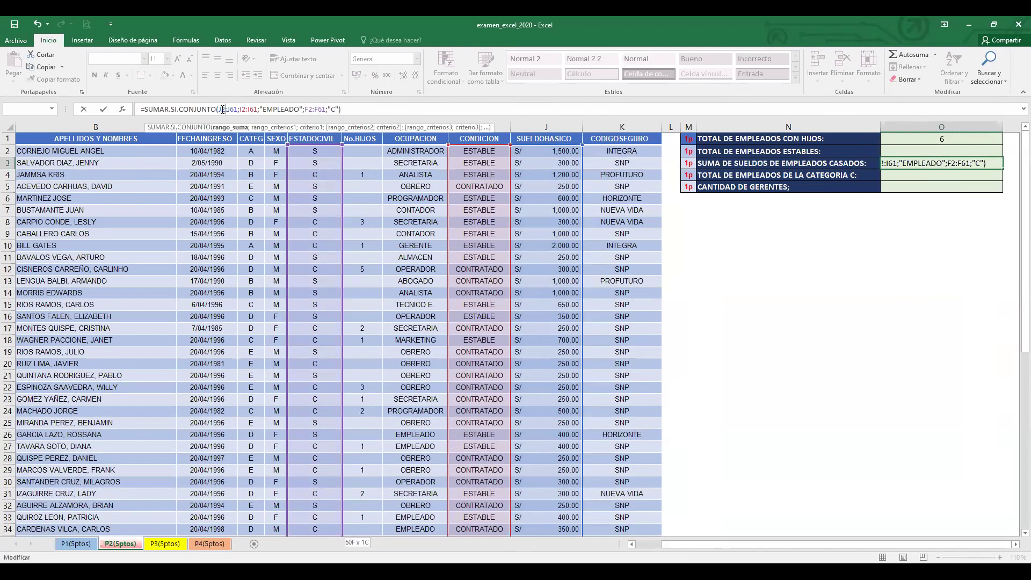
left_click_drag(240, 109, 302, 110)
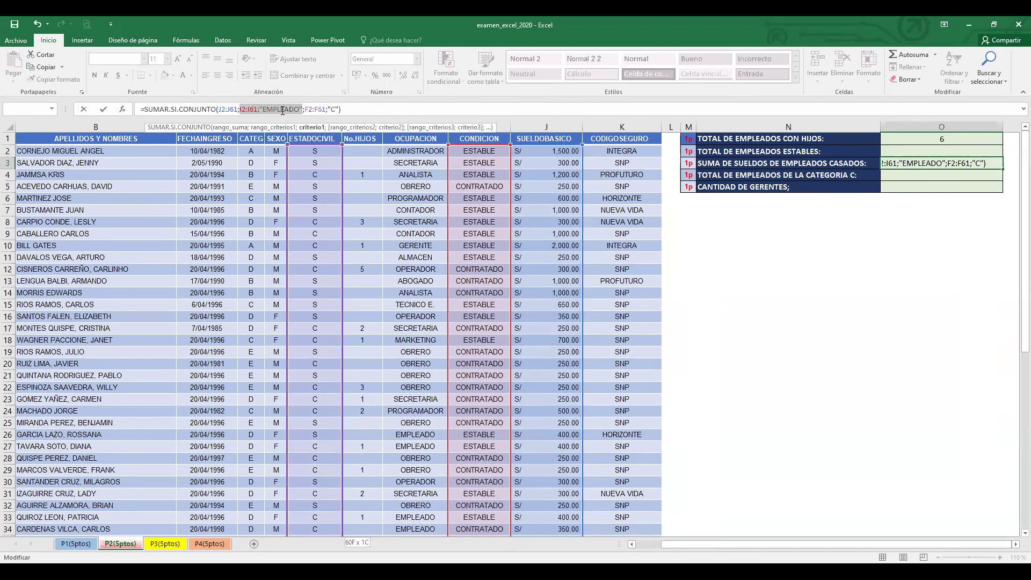
left_click_drag(305, 109, 339, 109)
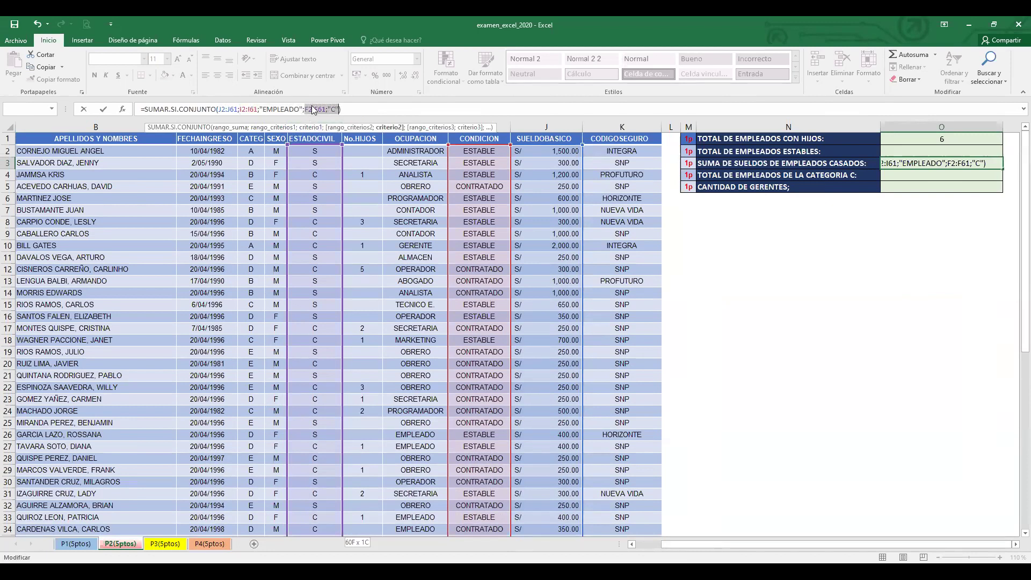
left_click(351, 110)
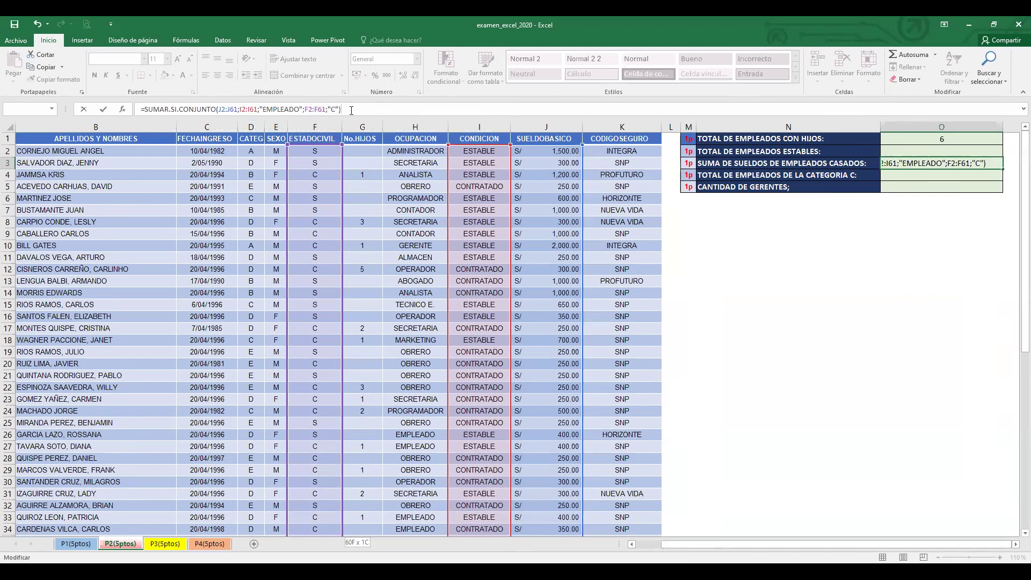
key("Return")
Edit the O3 formula so the first criteria range is the OCUPACION column H2:H61, and enter it
key("Up")
left_click(351, 110)
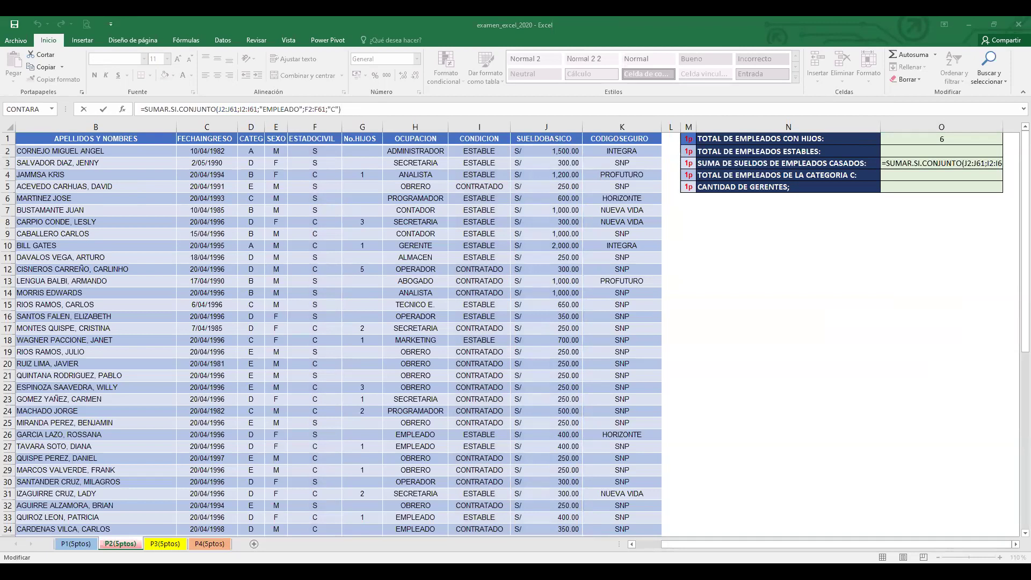
left_click(407, 109)
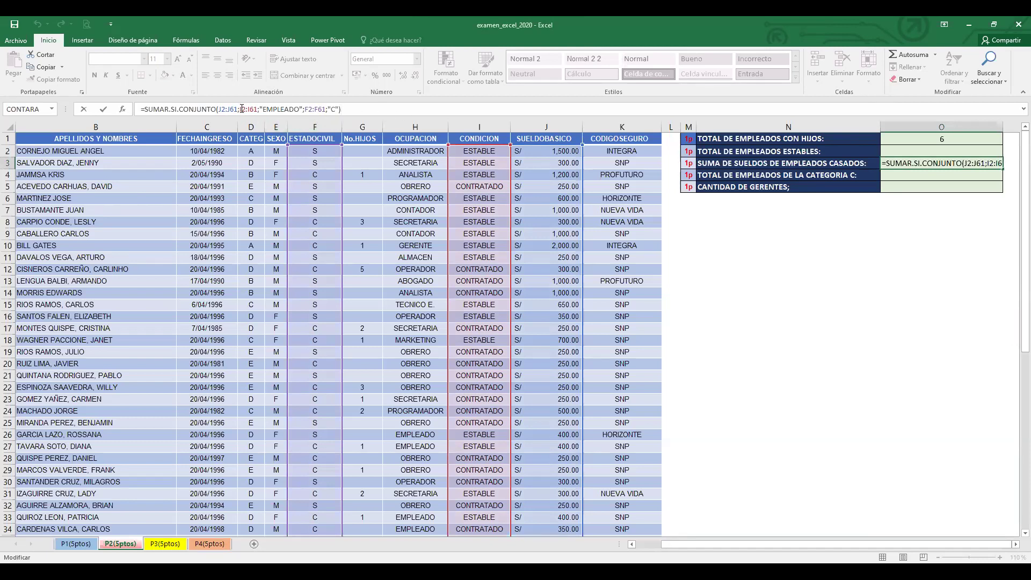
left_click(260, 115)
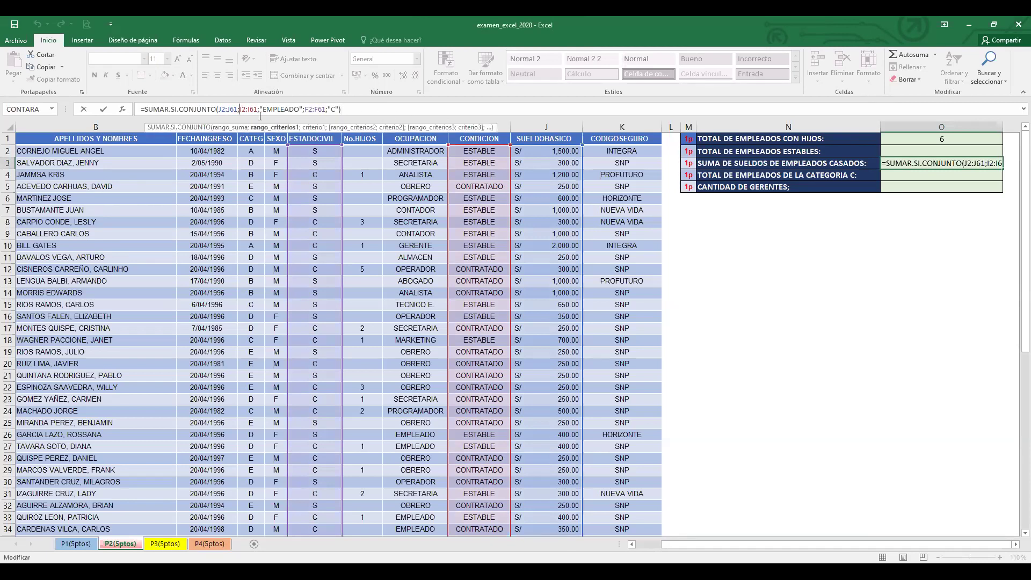
key("Delete")
type("H")
left_click(253, 111)
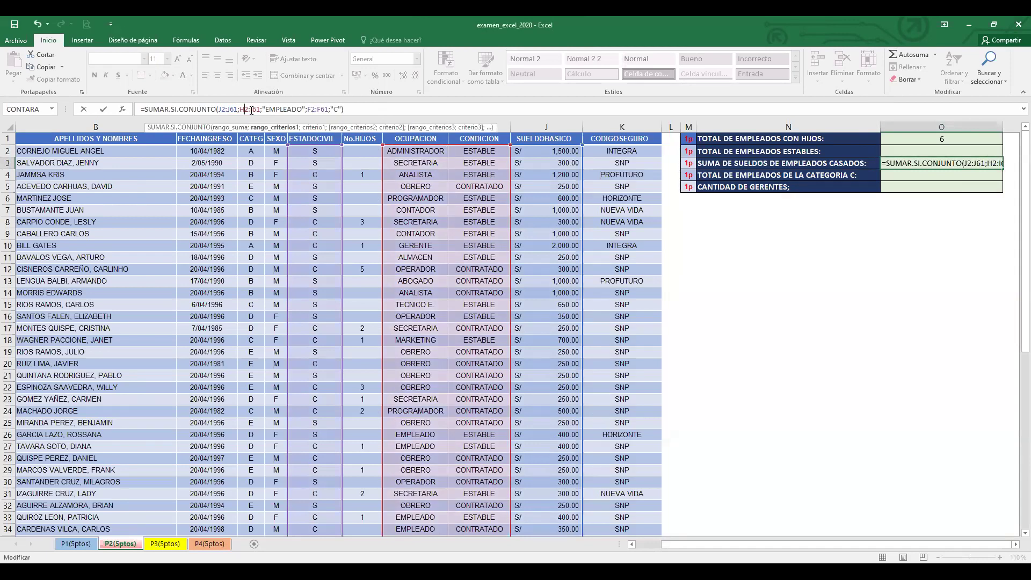
key("Delete")
type("H")
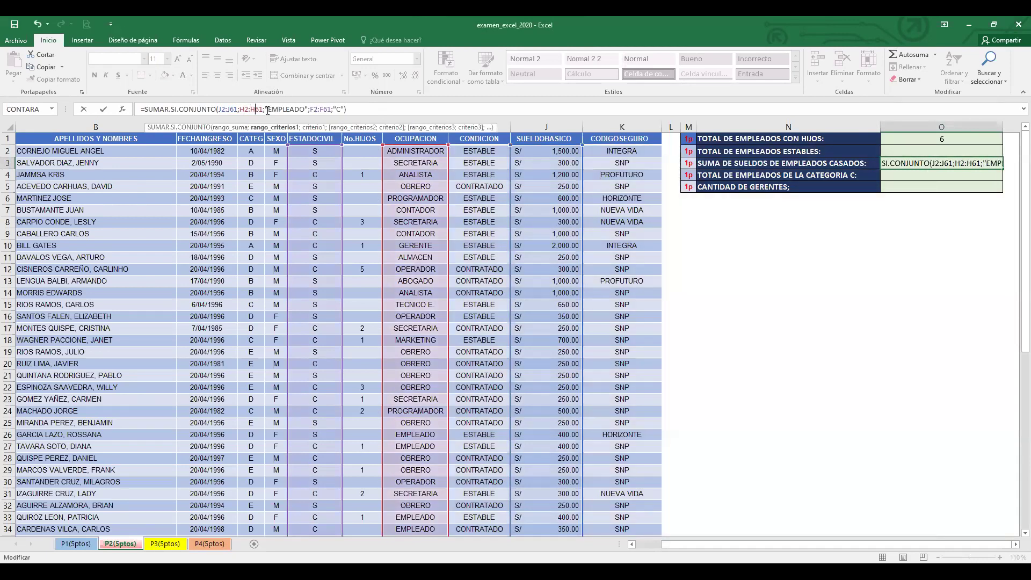
left_click(366, 110)
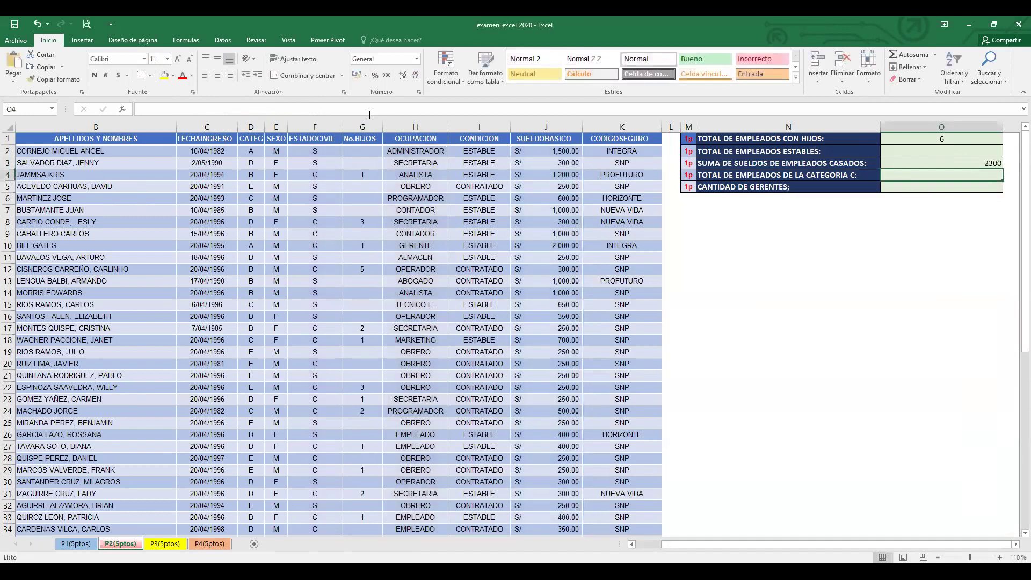
Apply the S/ accounting number format to cell O3, the sum of married employees' salaries
left_click(922, 162)
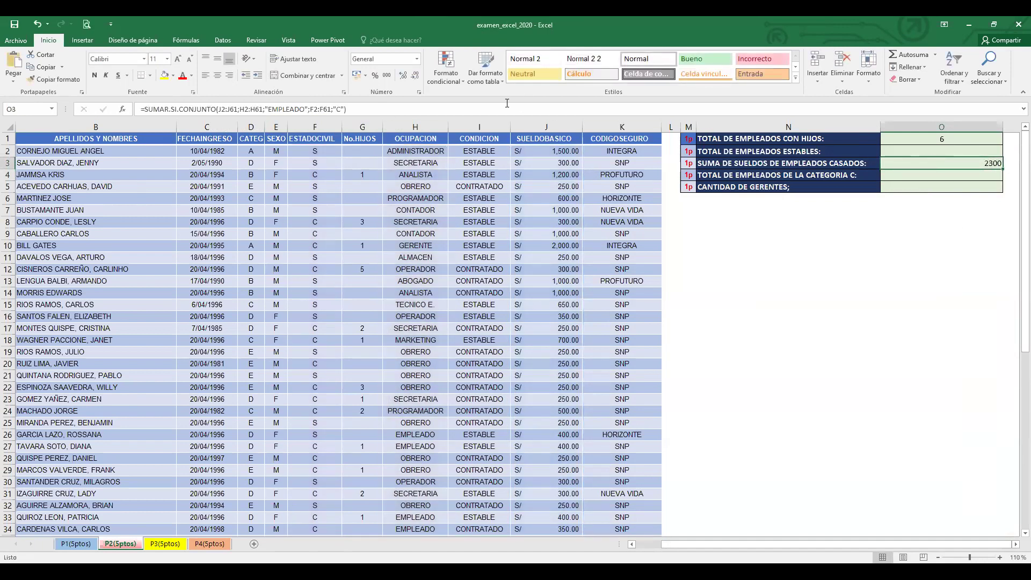
left_click(366, 76)
left_click(373, 92)
Extend the O3 formula with the SEXO range E2:E61 and the criterion "M", and enter it
left_click(376, 108)
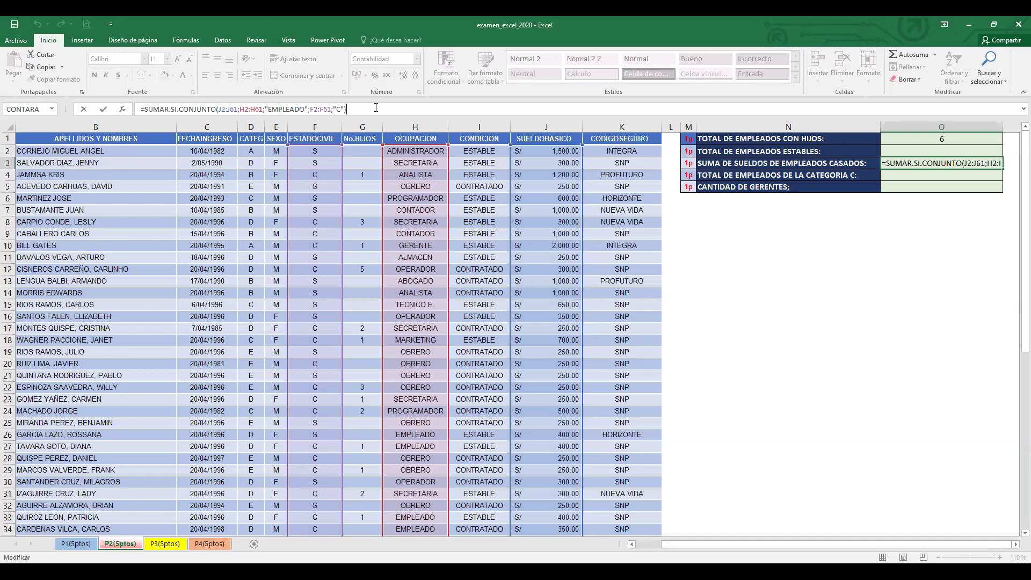
left_click(343, 109)
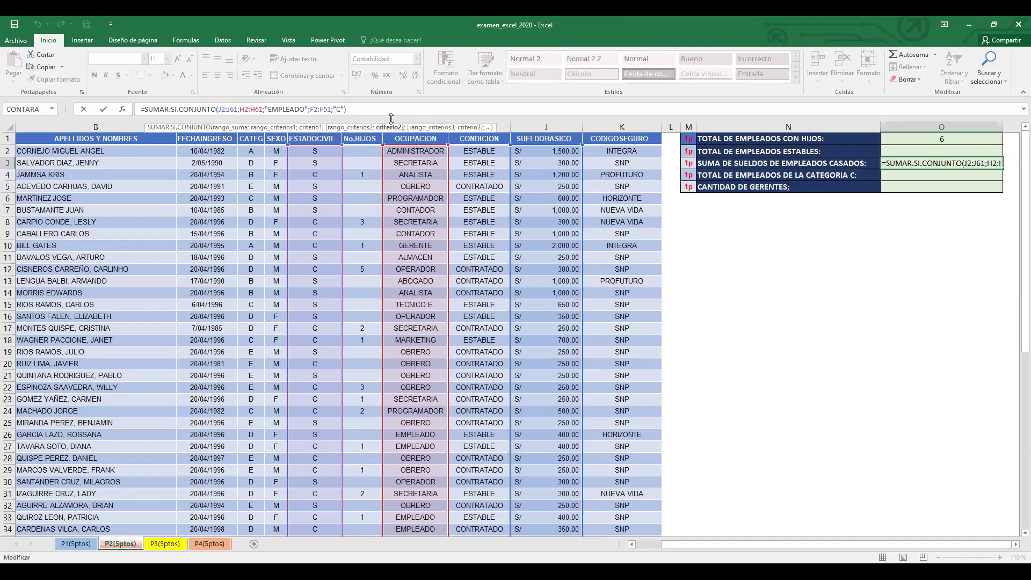
key("End")
type(";")
left_click(280, 152)
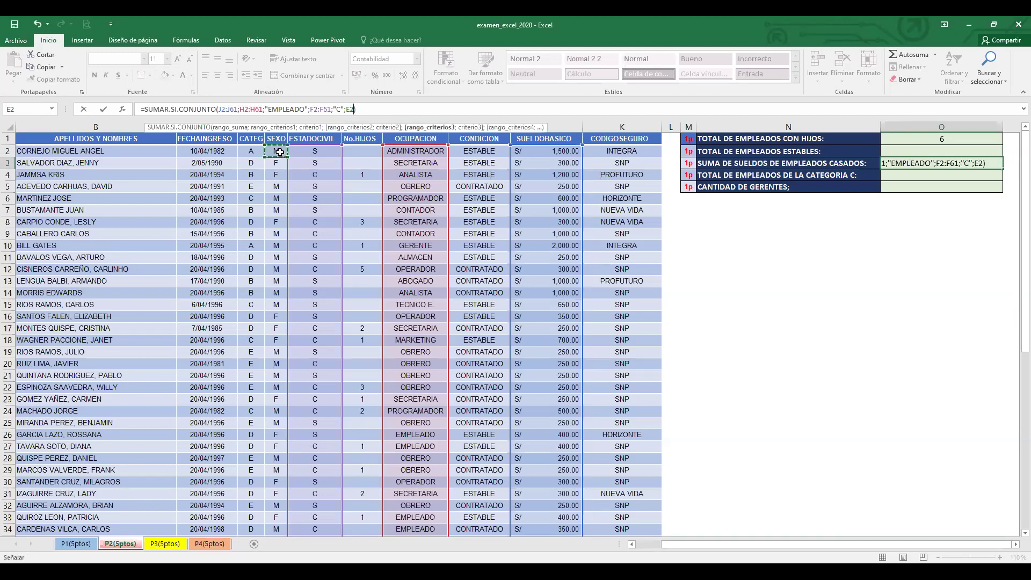
key("End")
key("shift+Down")
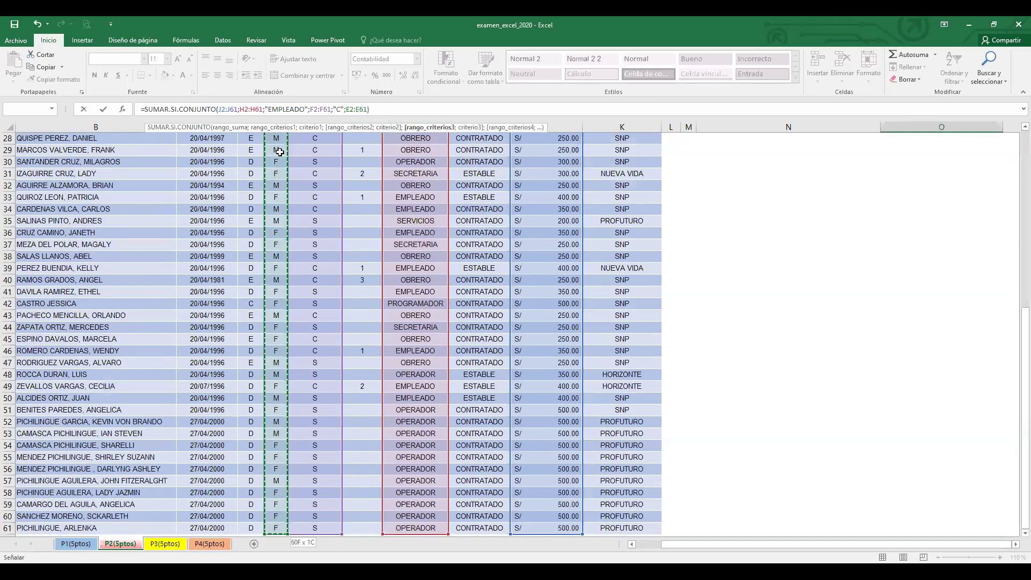
type(";\"M\"")
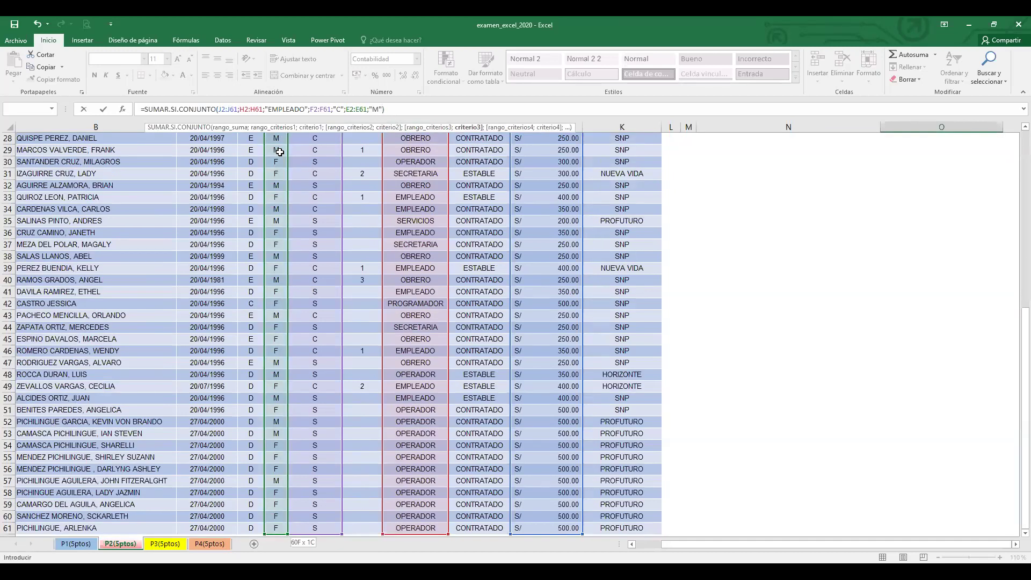
key("F2")
scroll(1015, 292, "up", 9)
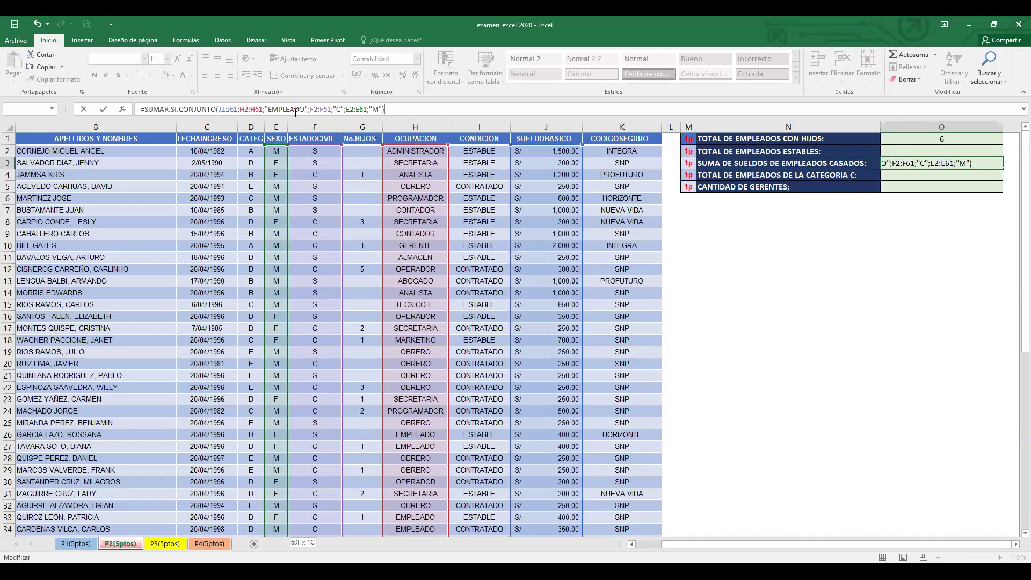
key("Return")
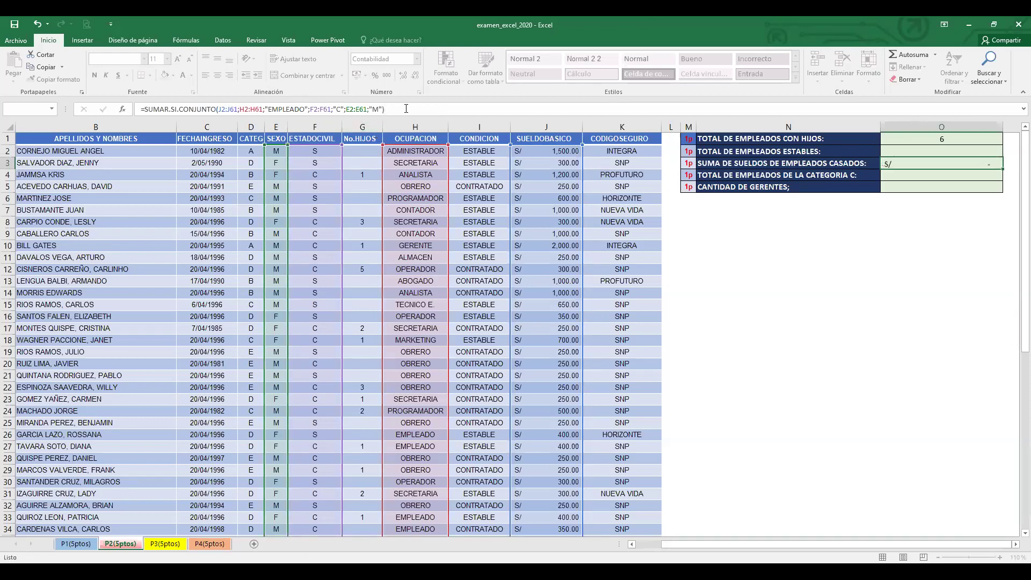
Examine the sum range and the three range-and-criterion pairs in the O3 formula, then leave editing
left_click(934, 161)
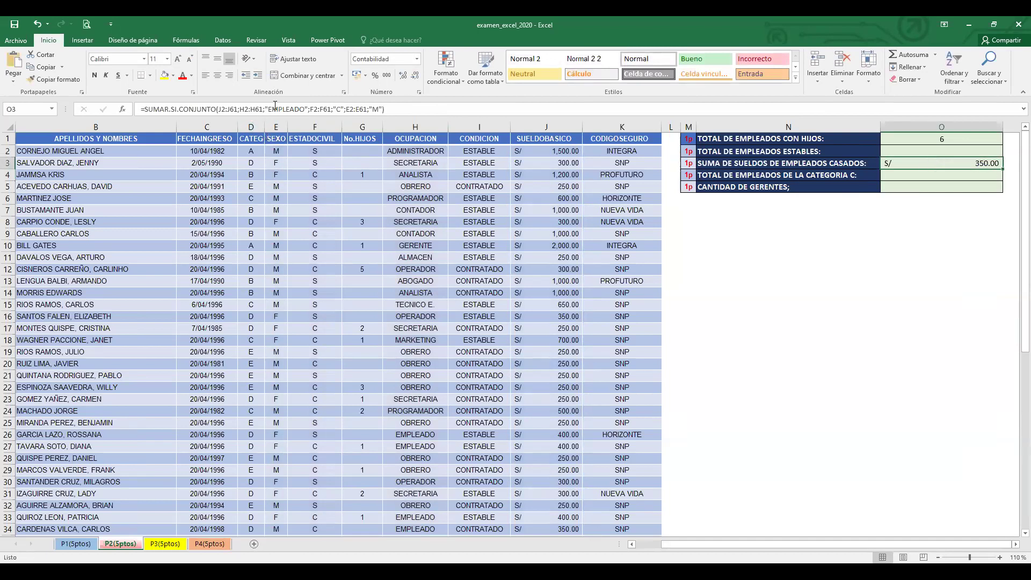
left_click(240, 109)
left_click_drag(239, 109, 383, 110)
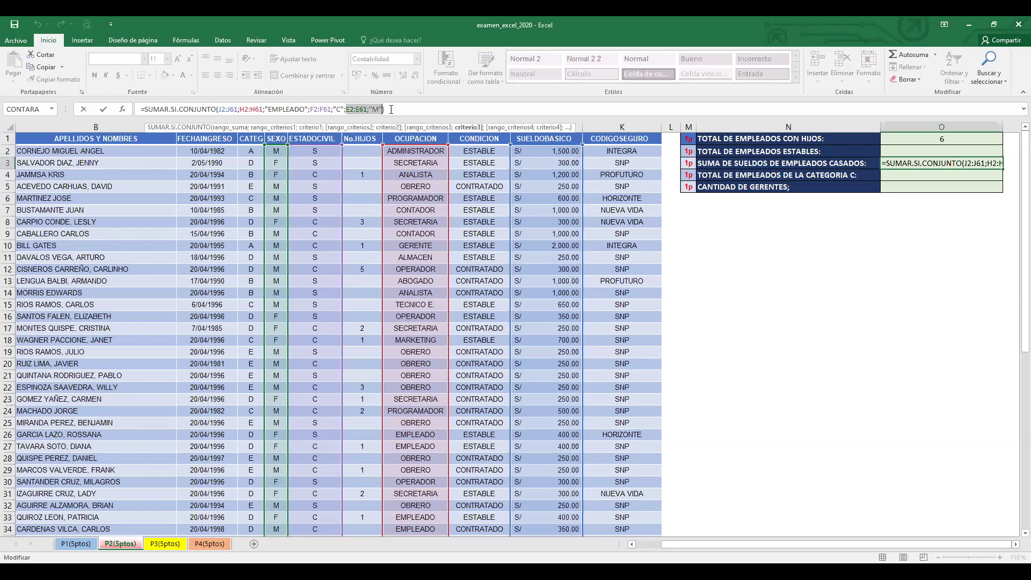
left_click(392, 109)
type(")")
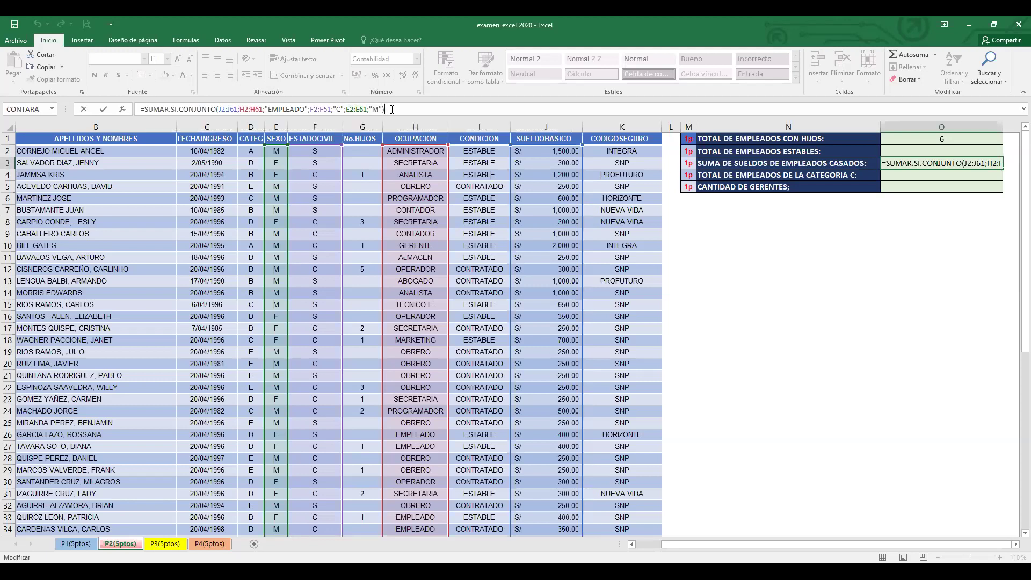
key("Return")
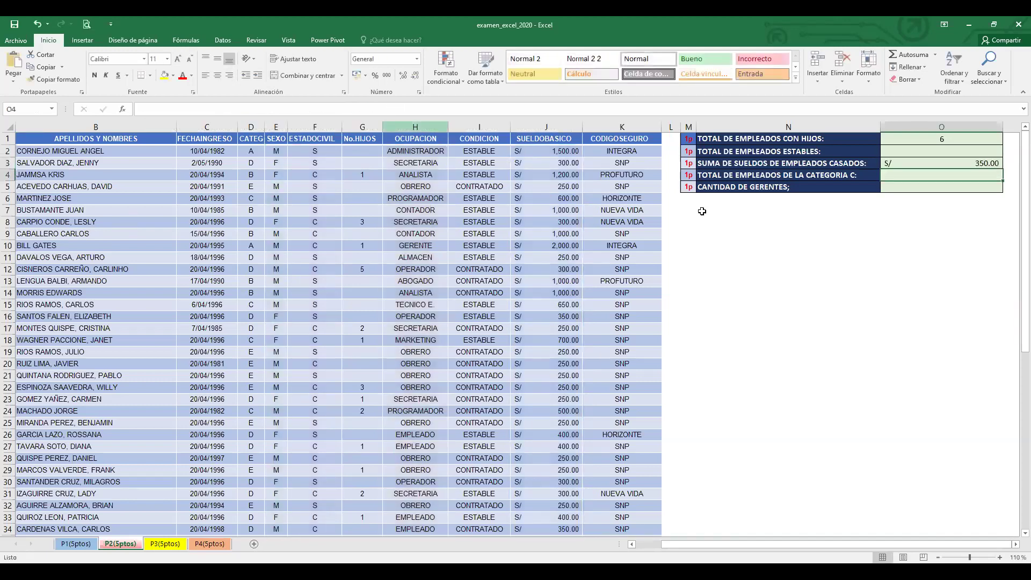
Add the CODIGOSEGURO range K2:K61 with the criterion "SNP" to the O3 formula and enter it
left_click(931, 162)
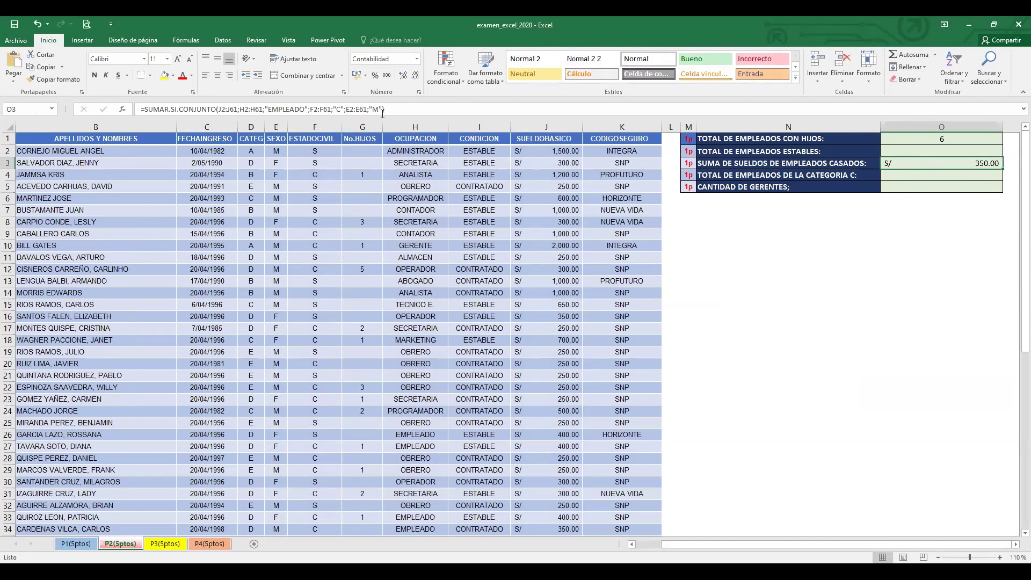
left_click(407, 114)
key("Left")
type(";")
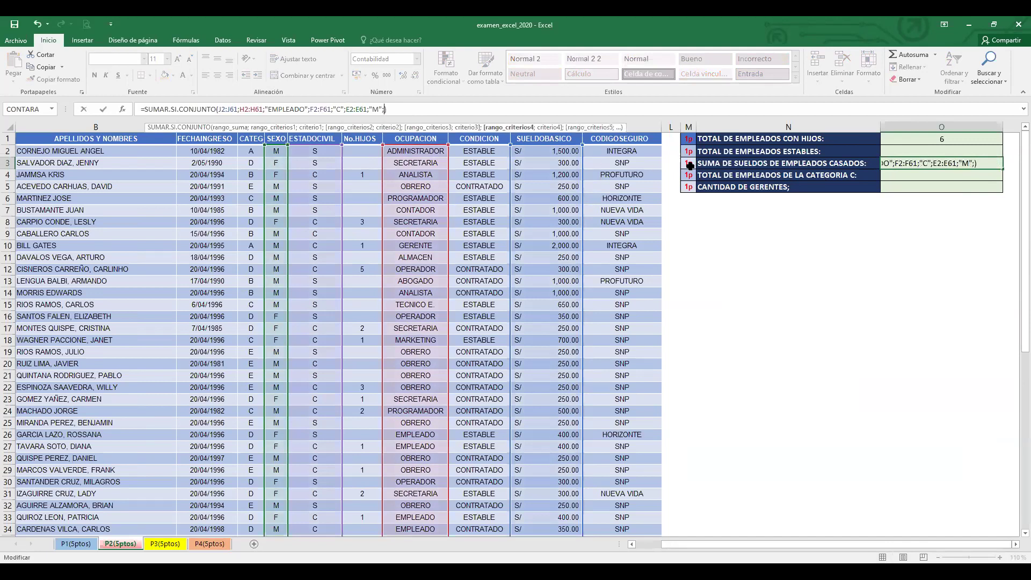
left_click(631, 156)
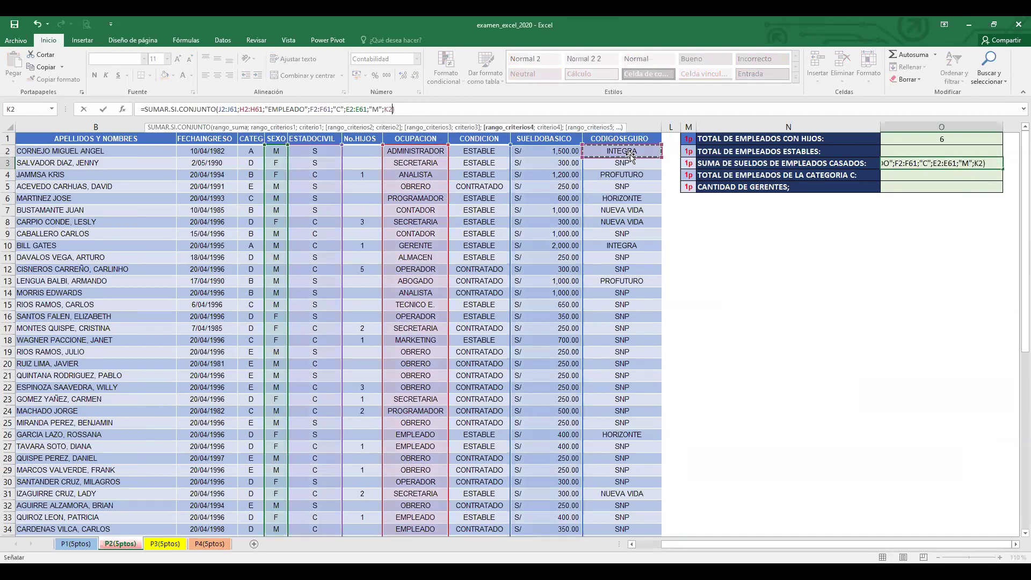
key("ctrl+shift+Down")
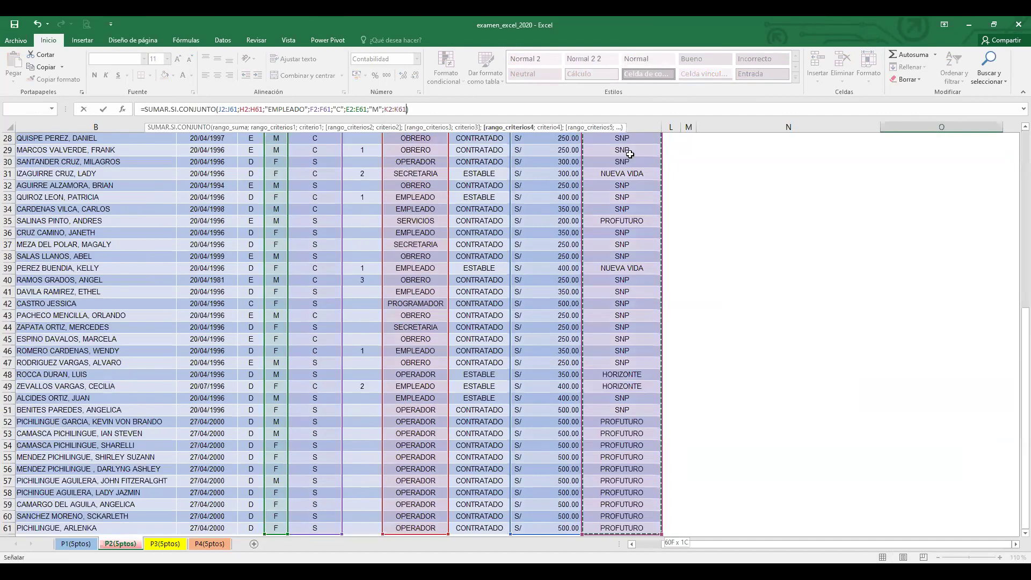
type(";\"")
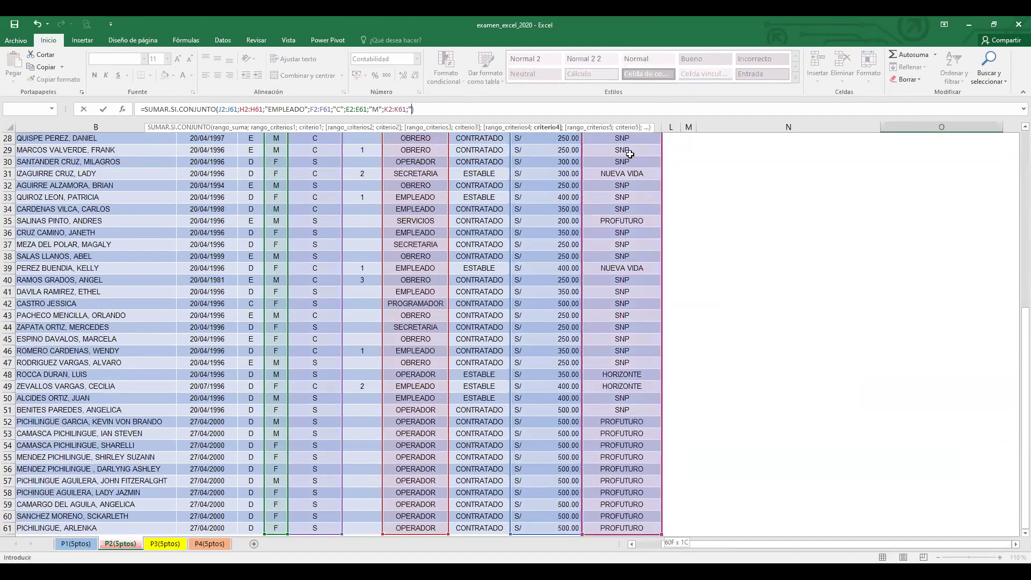
type("SNP\"")
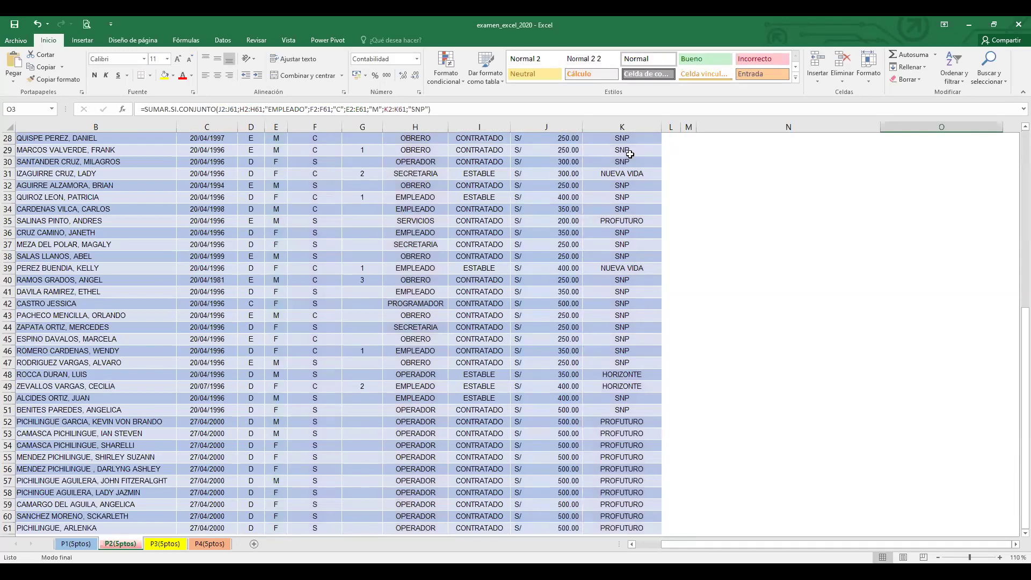
key("ctrl+Return")
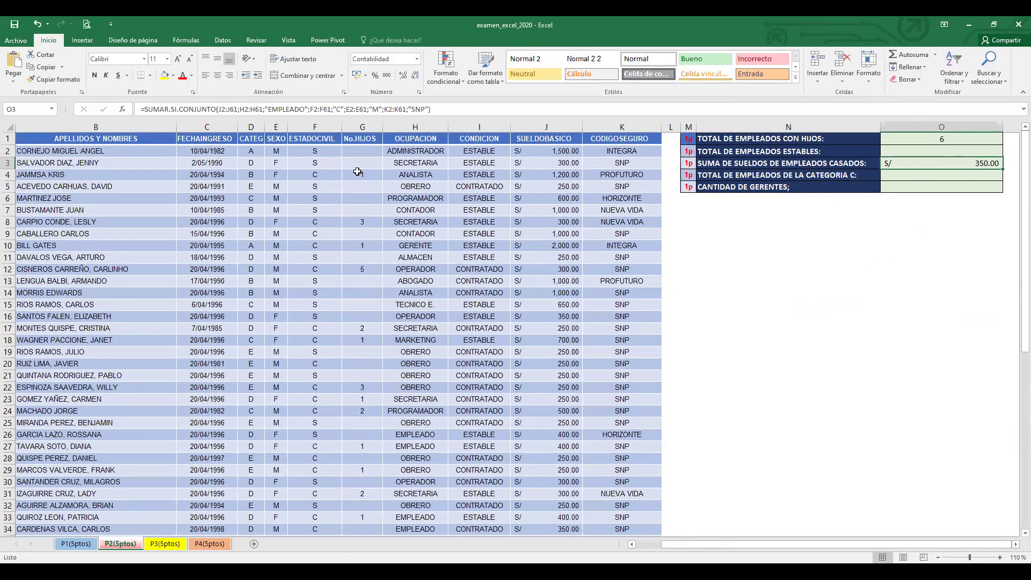
Review all arguments of the O3 formula, including the CODIGOSEGURO condition, and close it without changes
left_click(279, 109)
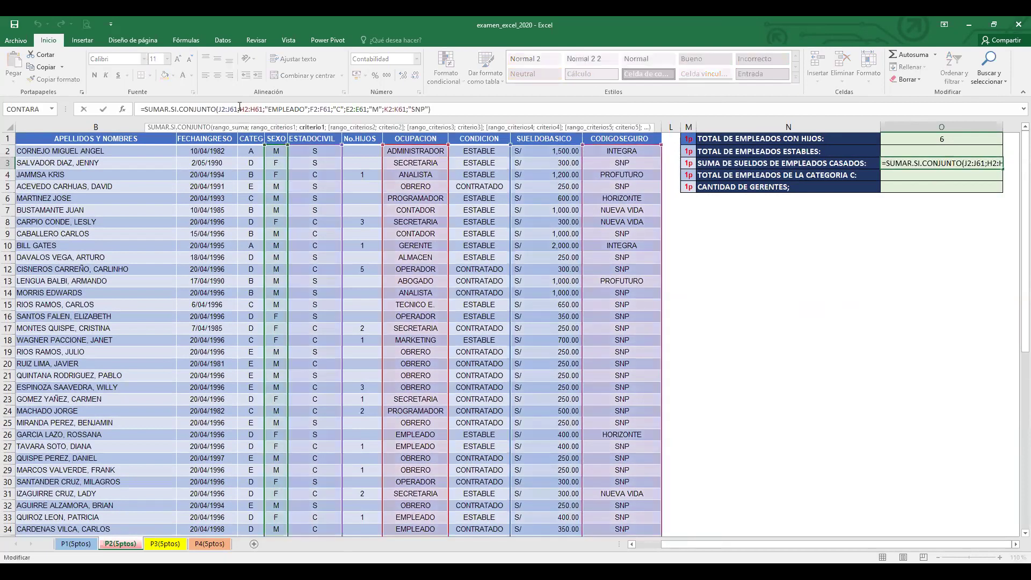
left_click_drag(239, 110, 429, 109)
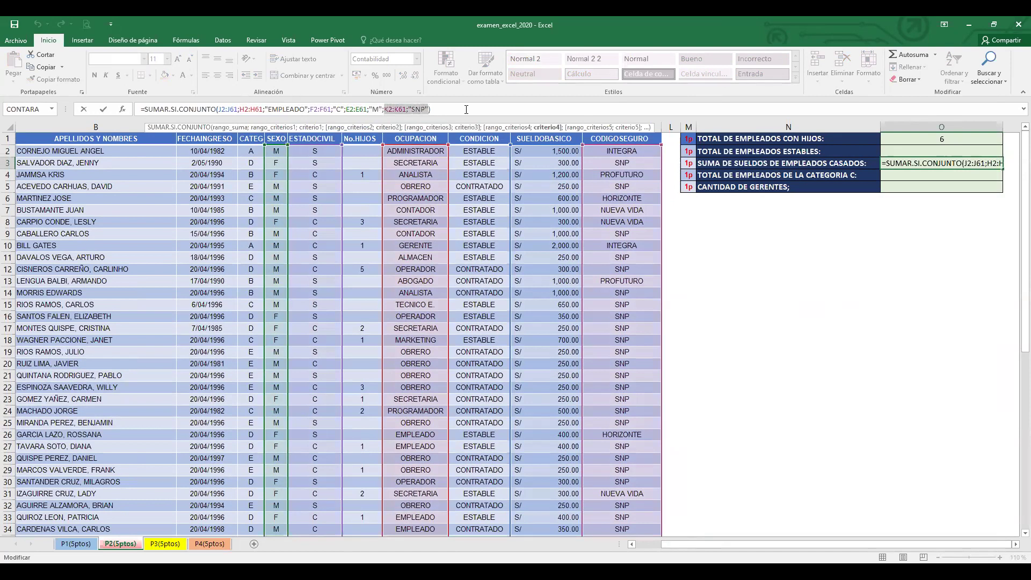
left_click(431, 109)
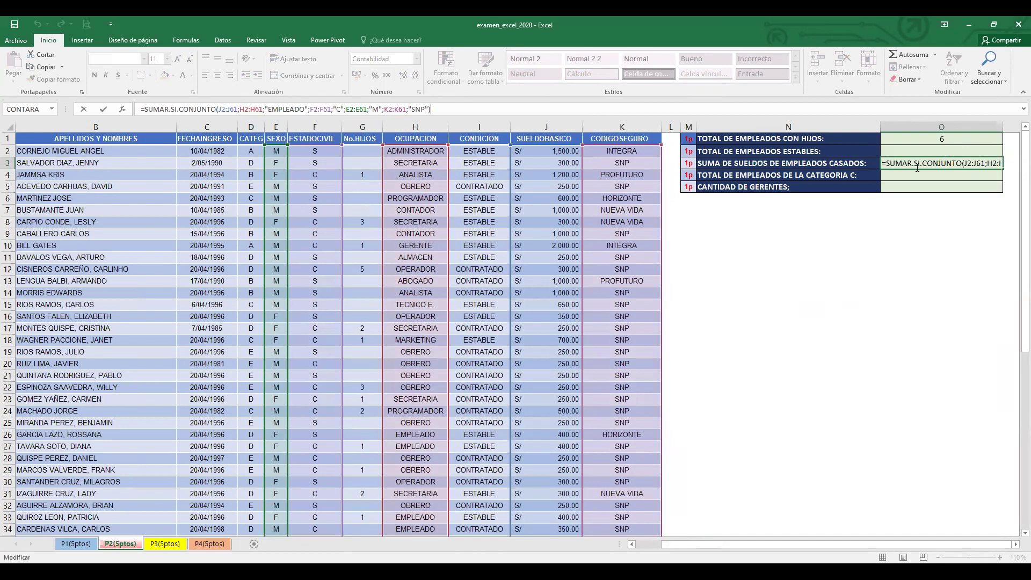
triple_click(530, 109)
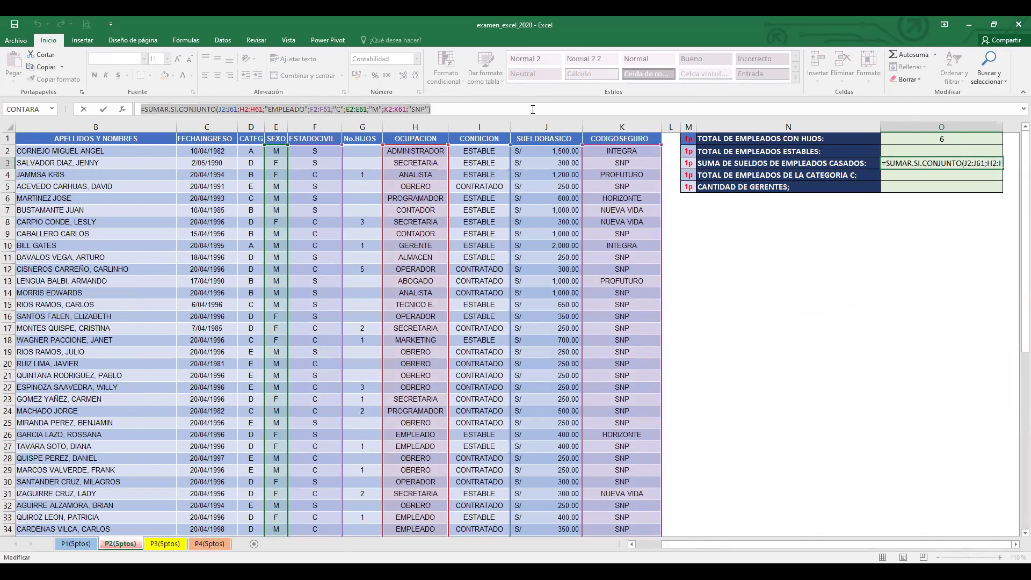
key("Return")
left_click(958, 165)
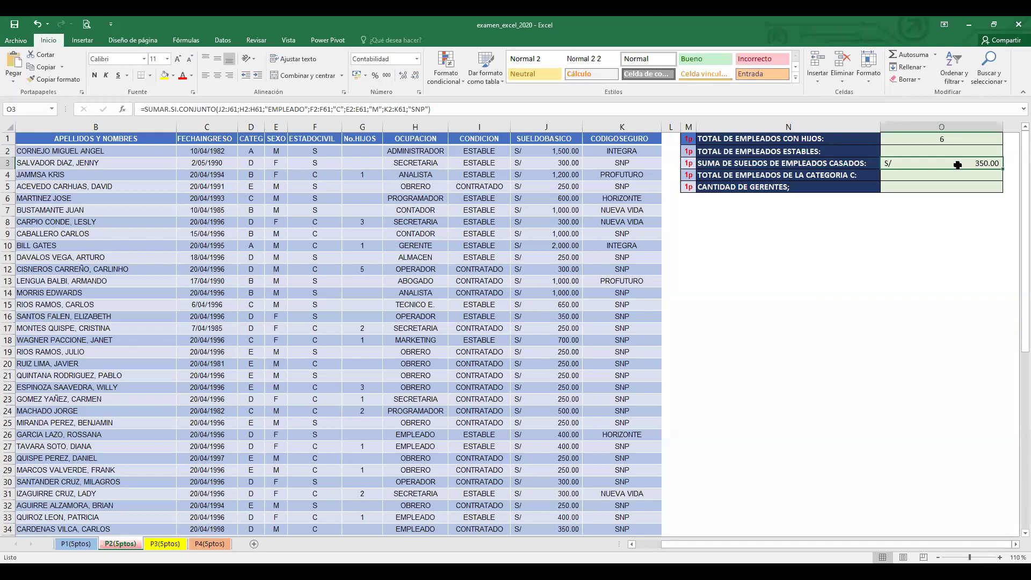
Remove the trailing semicolon from the label in N5 so it reads CANTIDAD DE GERENTES
left_click(951, 188)
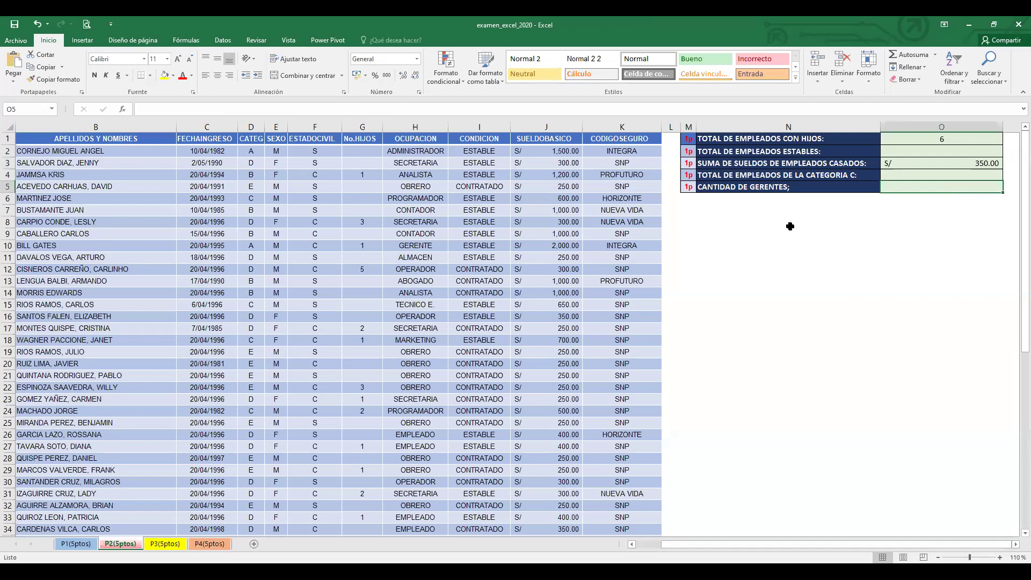
left_click(792, 185)
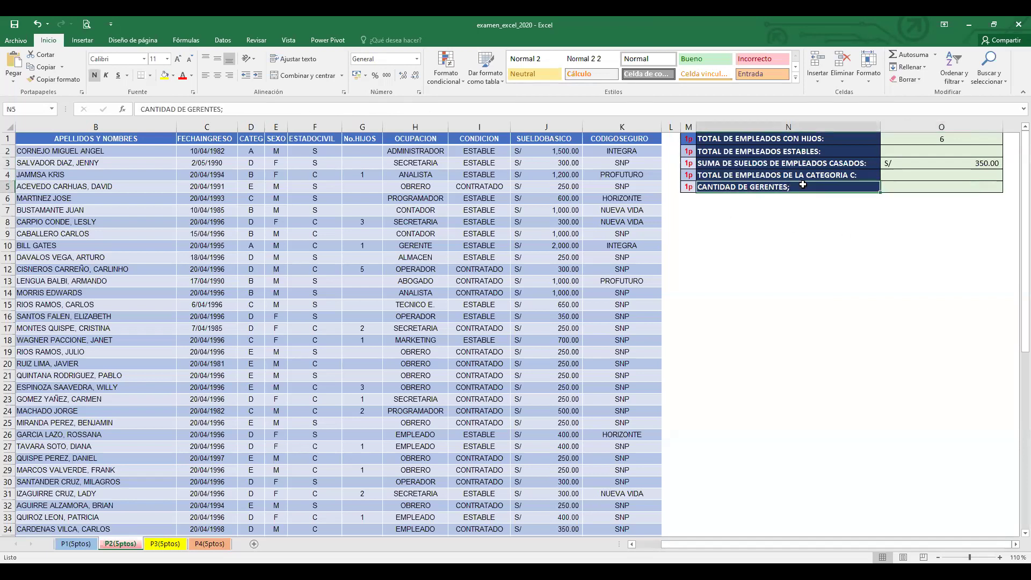
left_click(328, 110)
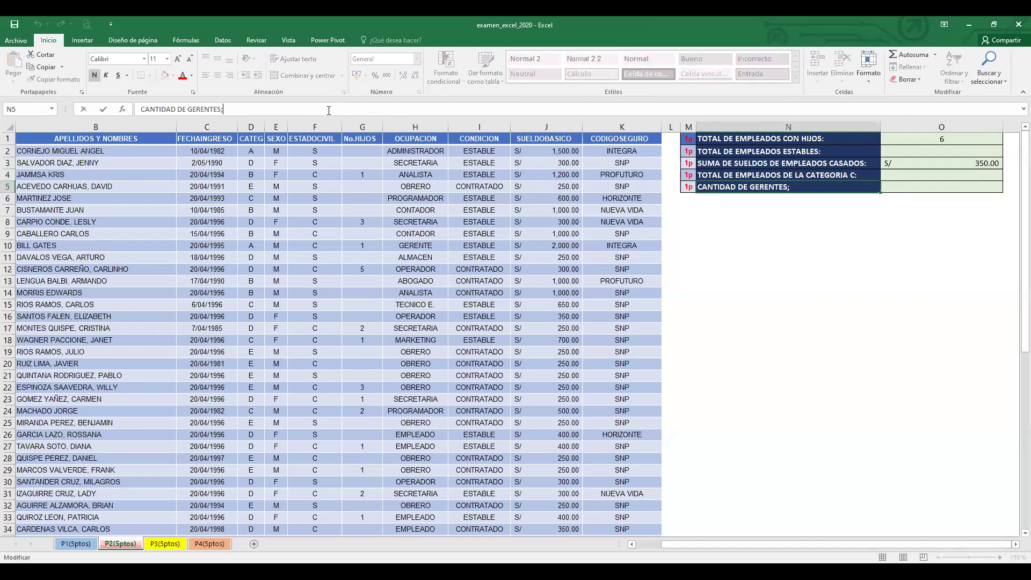
key("BackSpace")
key("Return")
key("Up")
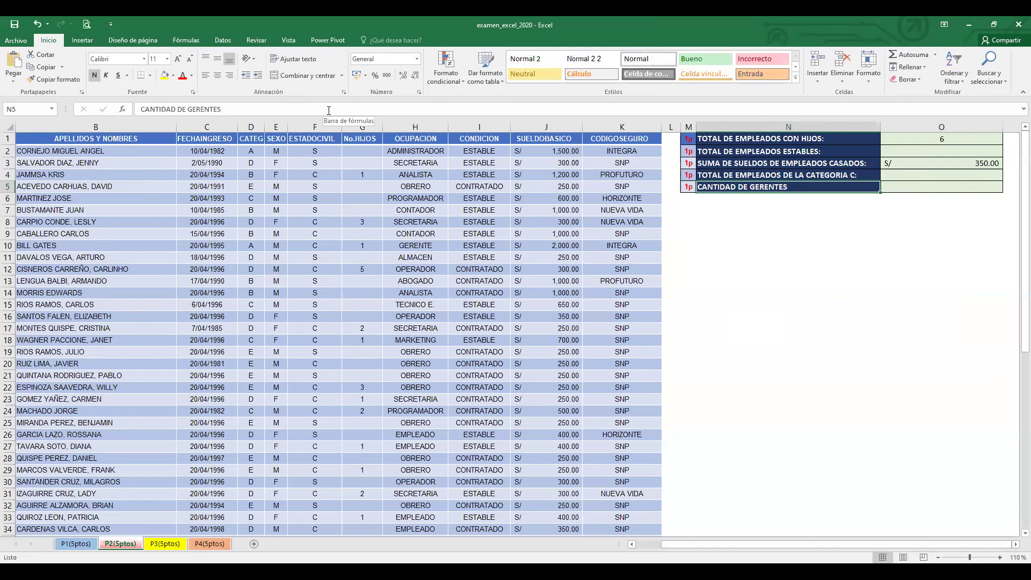
Enter =CONTAR.SI(H2:H61;"GERENTES") in O5 to count the managers in the OCUPACION column
left_click(939, 186)
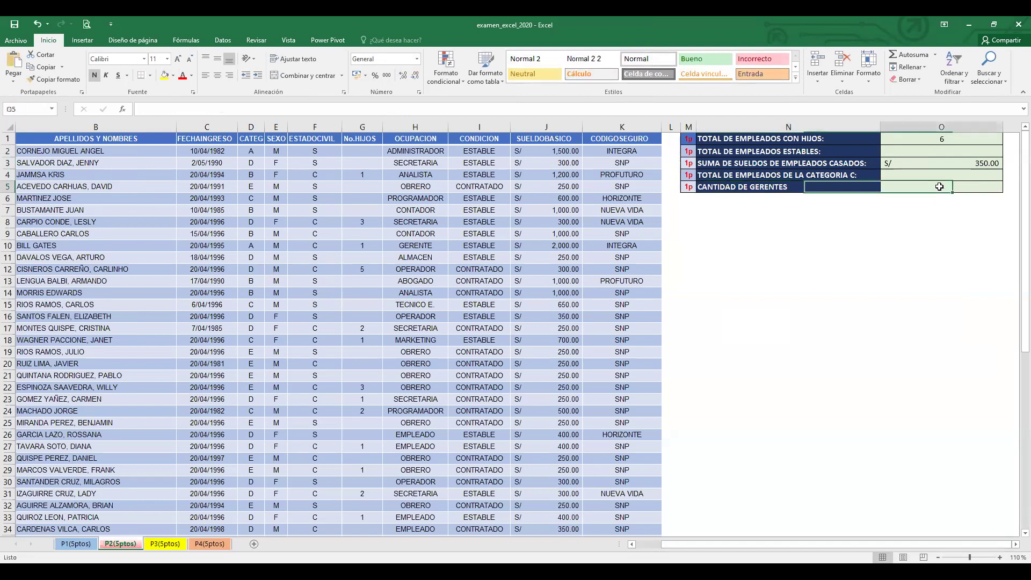
type("=")
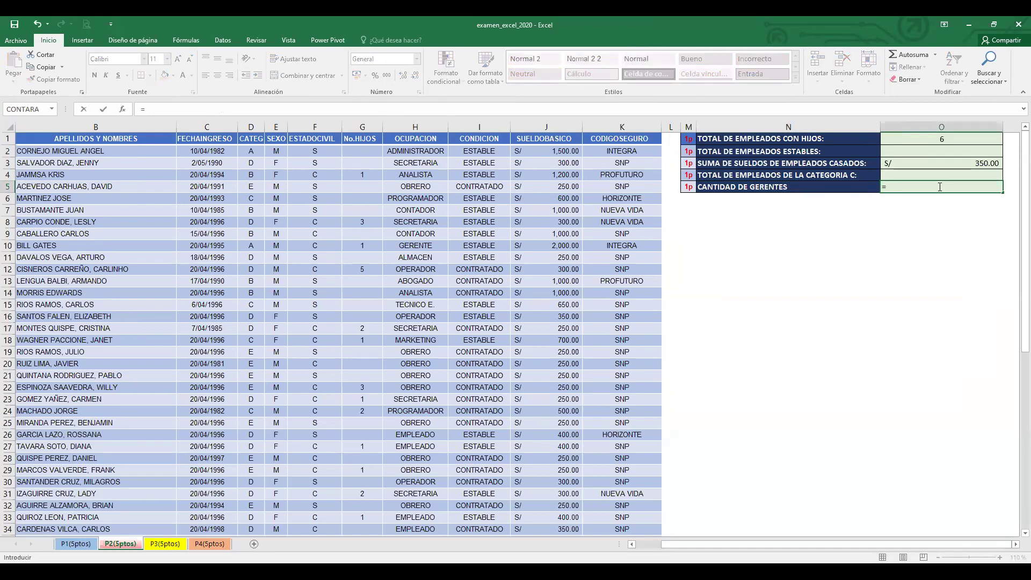
type("CONTAR.SI(")
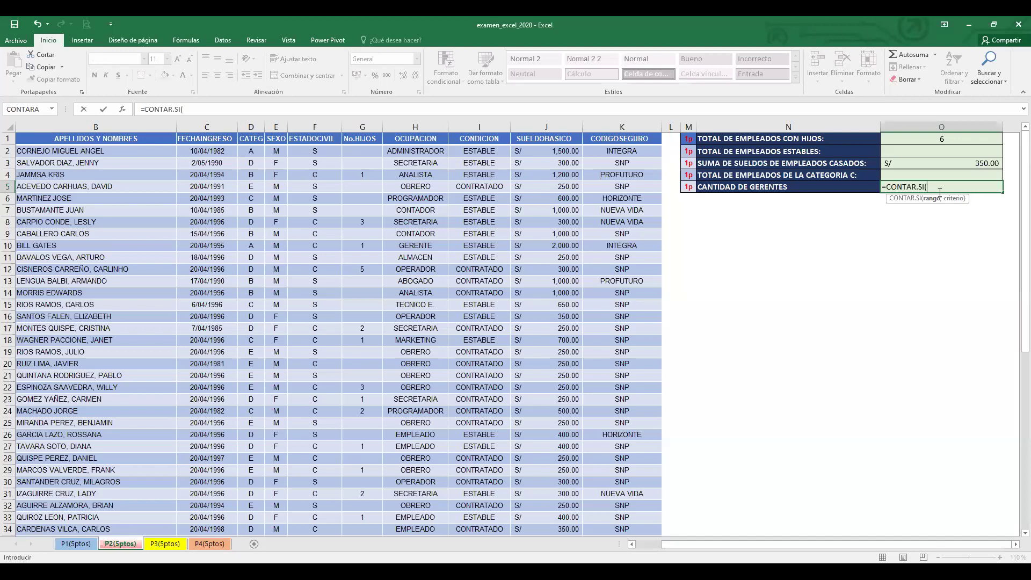
left_click(425, 148)
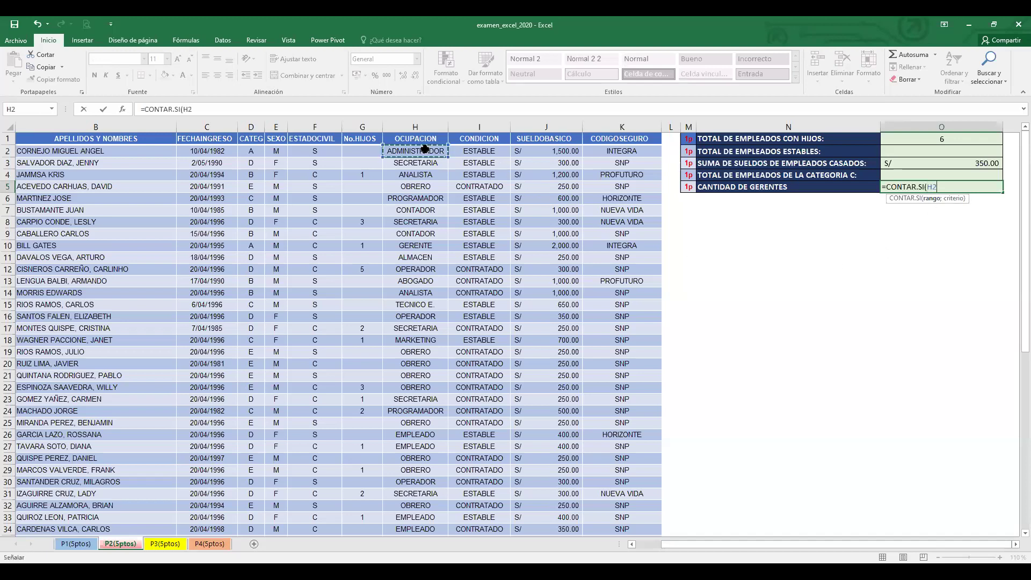
key("ctrl+shift+Down")
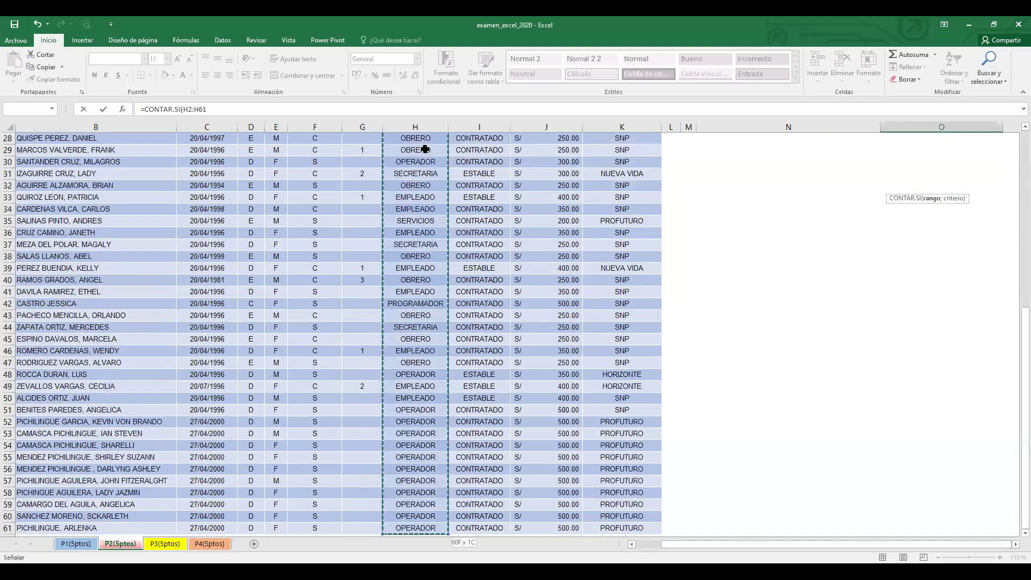
left_click(288, 107)
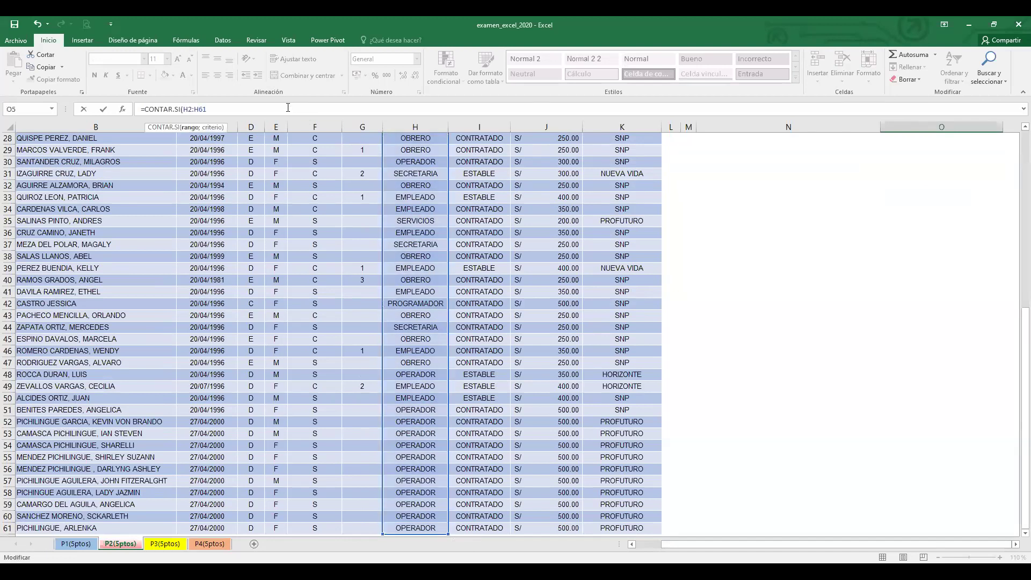
type(";")
scroll(1016, 301, "up", 6)
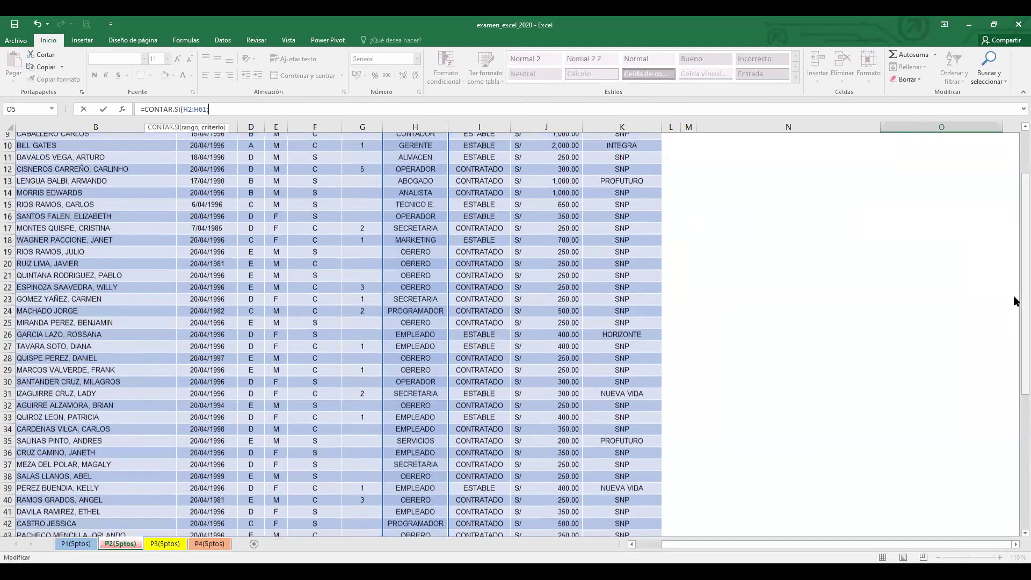
scroll(1016, 301, "up", 3)
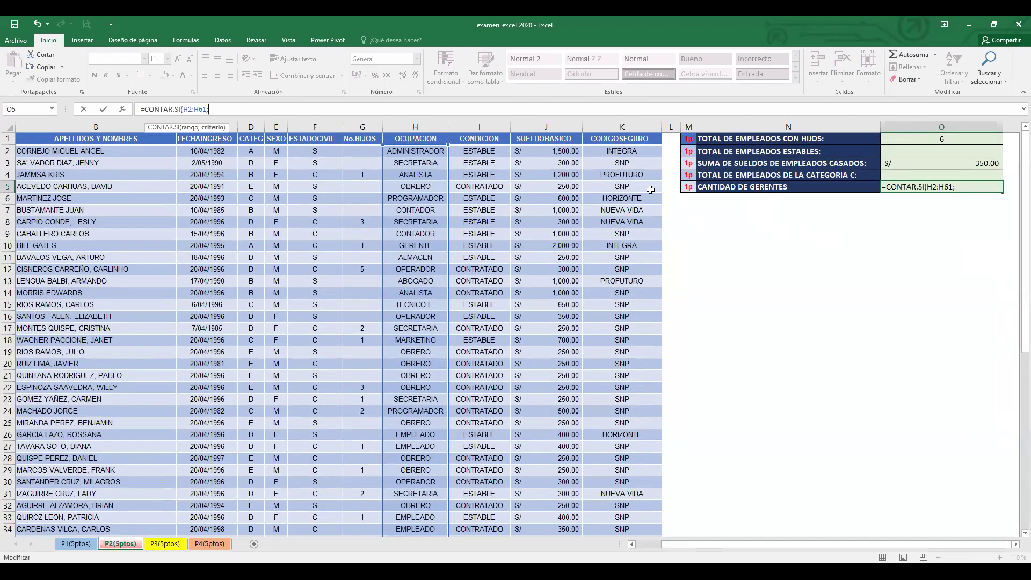
type("\"GER")
type("ENTES\")")
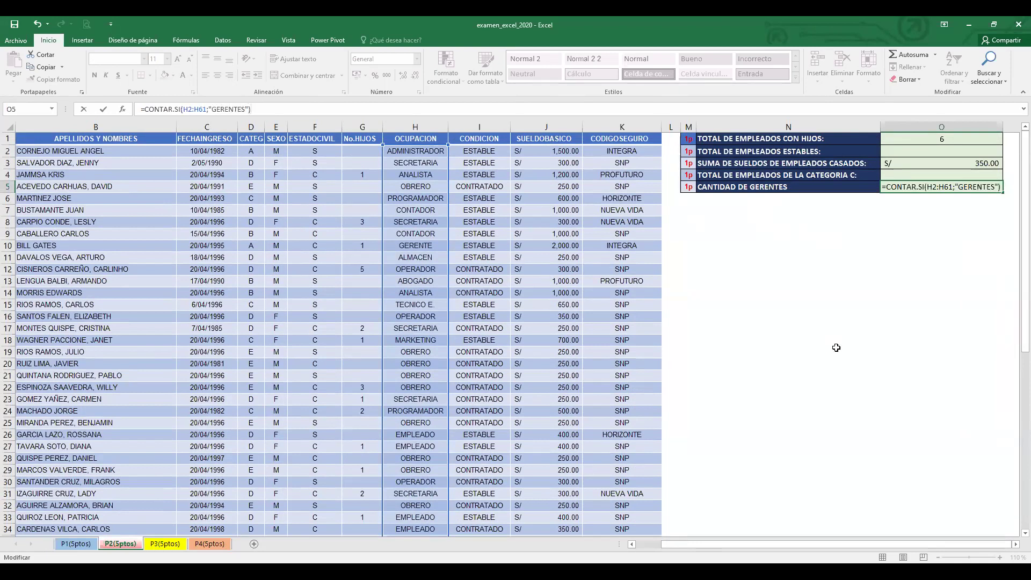
key("ctrl+Return")
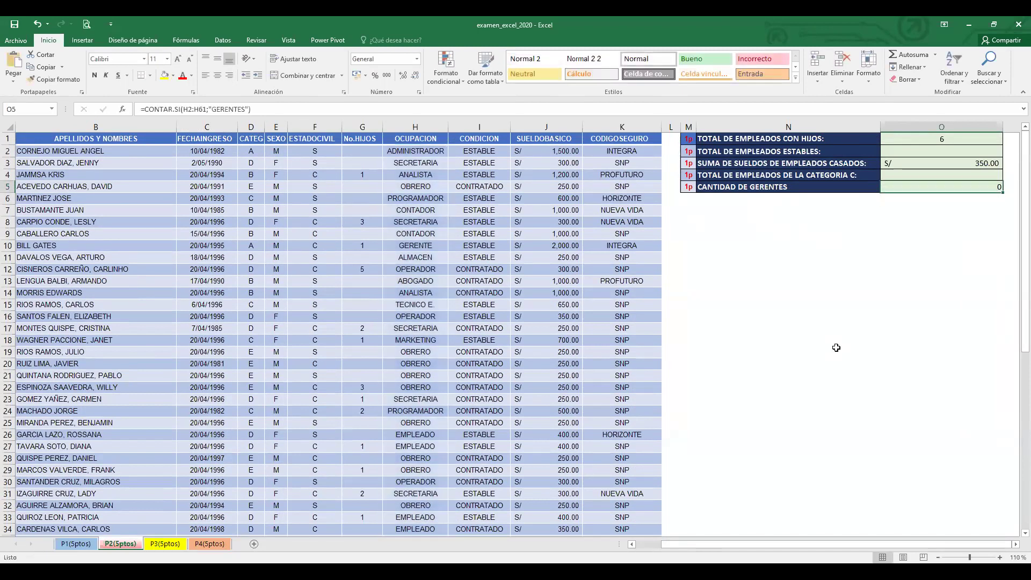
Correct the criterion in the O5 formula to "GERENTE" and enter it
key("F2")
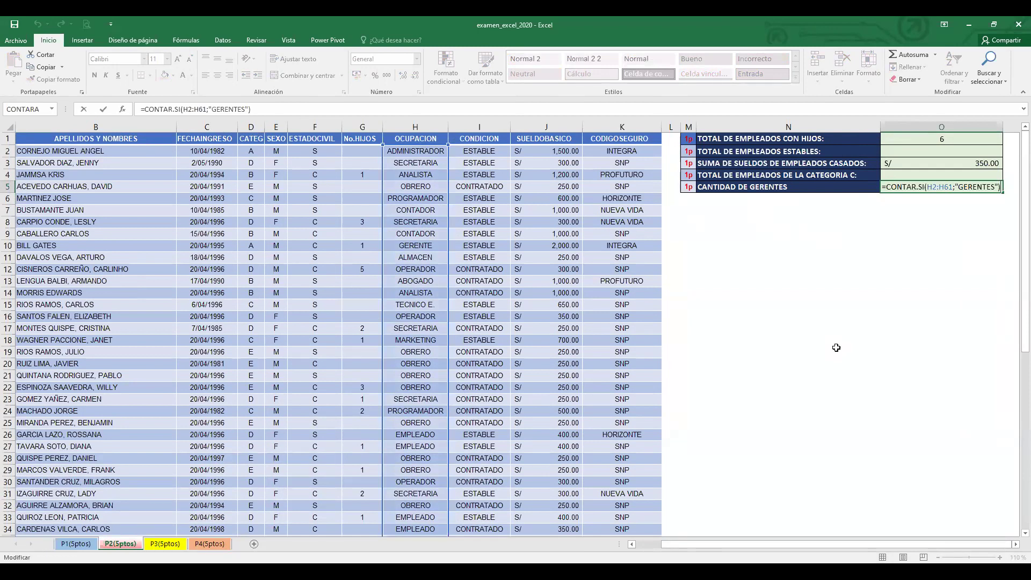
key("Left")
key("Left")
key("BackSpace")
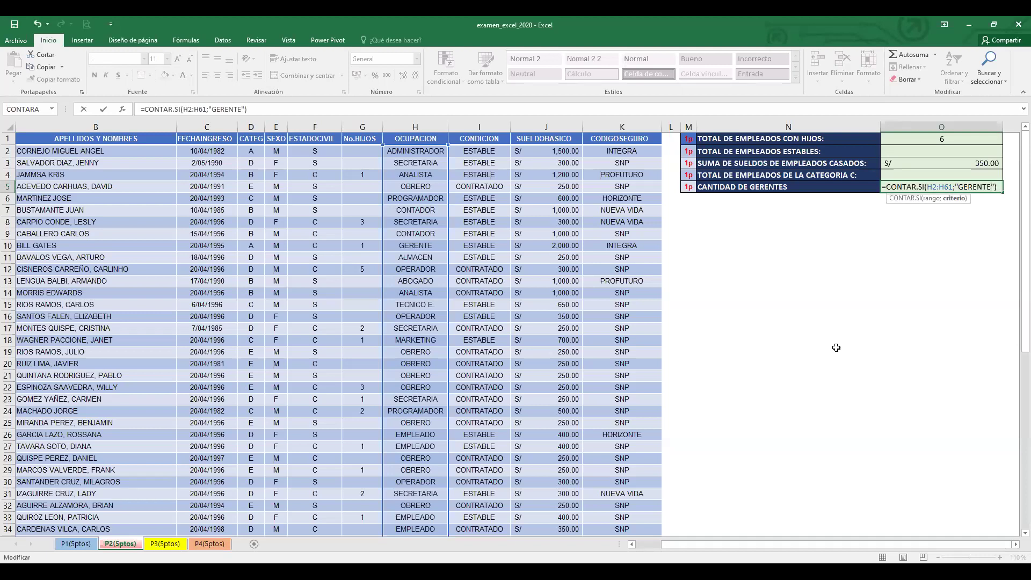
key("ctrl+Return")
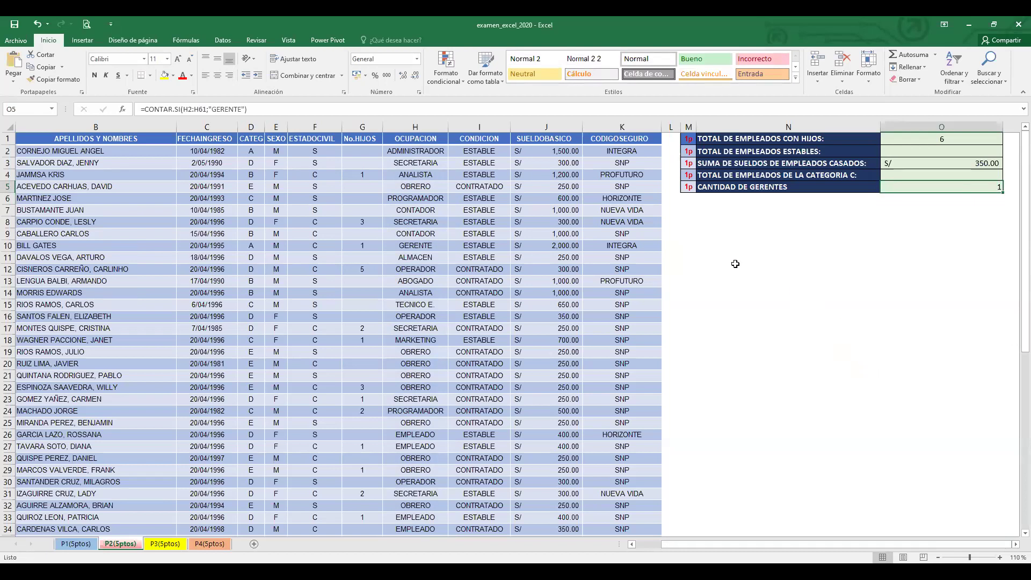
Change the function in the O5 formula to CONTAR.SI.CONJUNTO, keeping its existing range and criterion
left_click(180, 108)
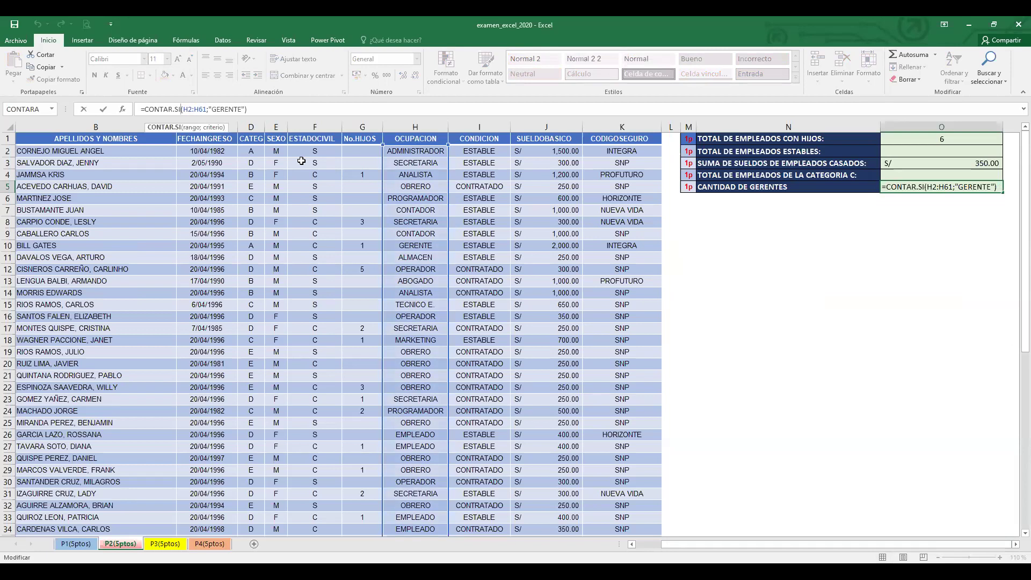
type(".CONJUNT")
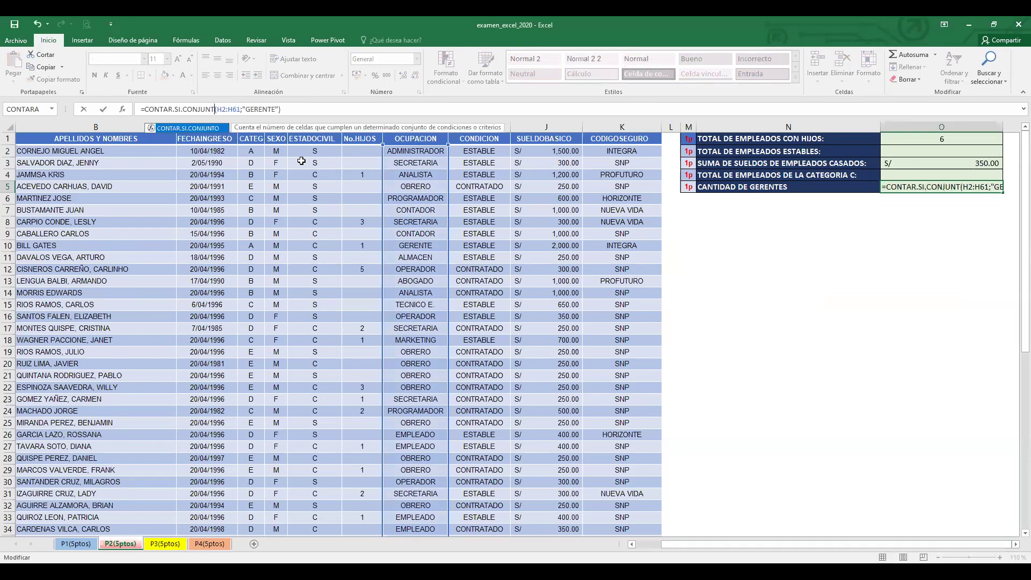
type("O")
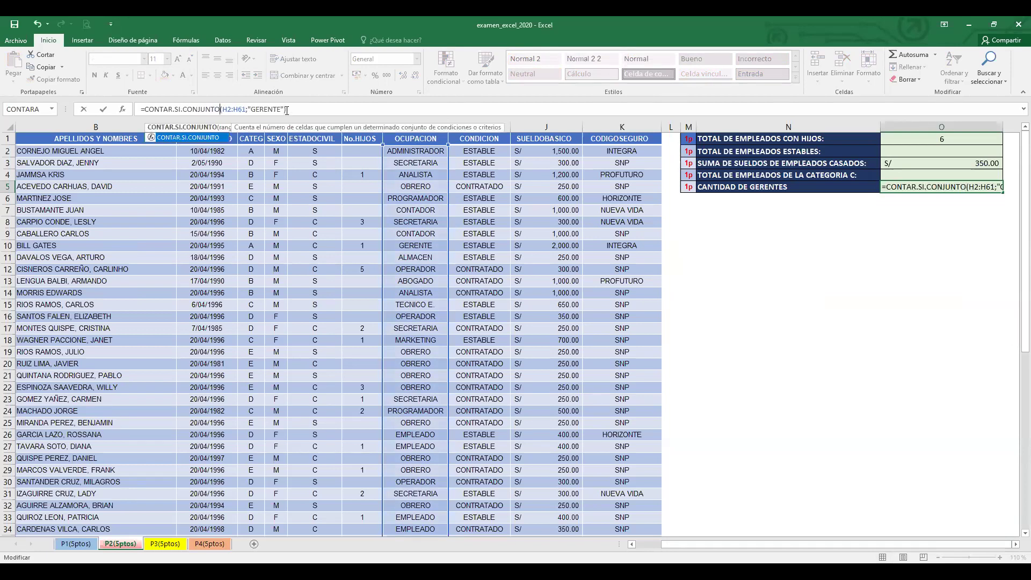
Add the SEXO range E2:E61 with the criterion "F" to the O5 formula and enter it
left_click(299, 109)
left_click(299, 109)
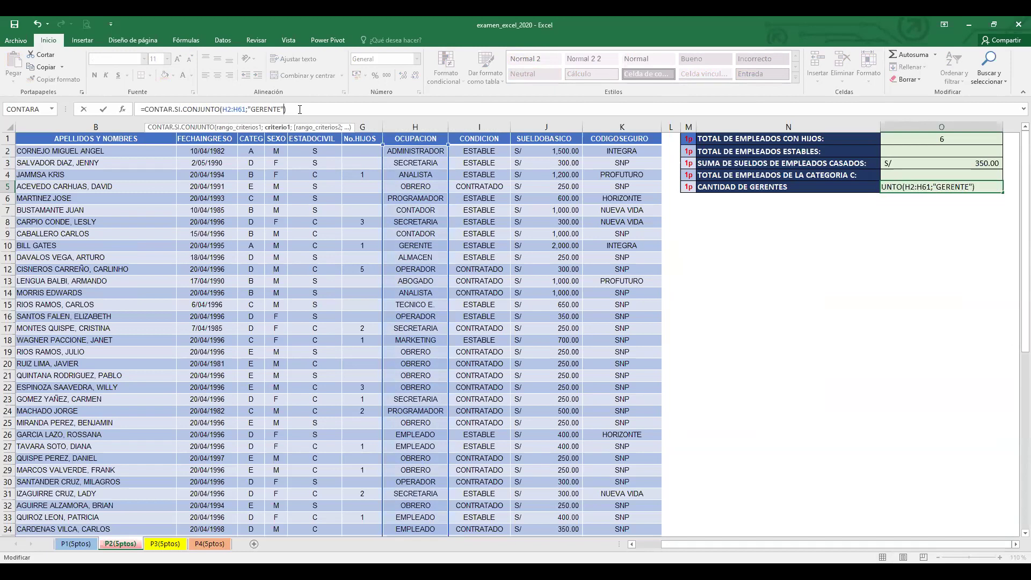
type(";")
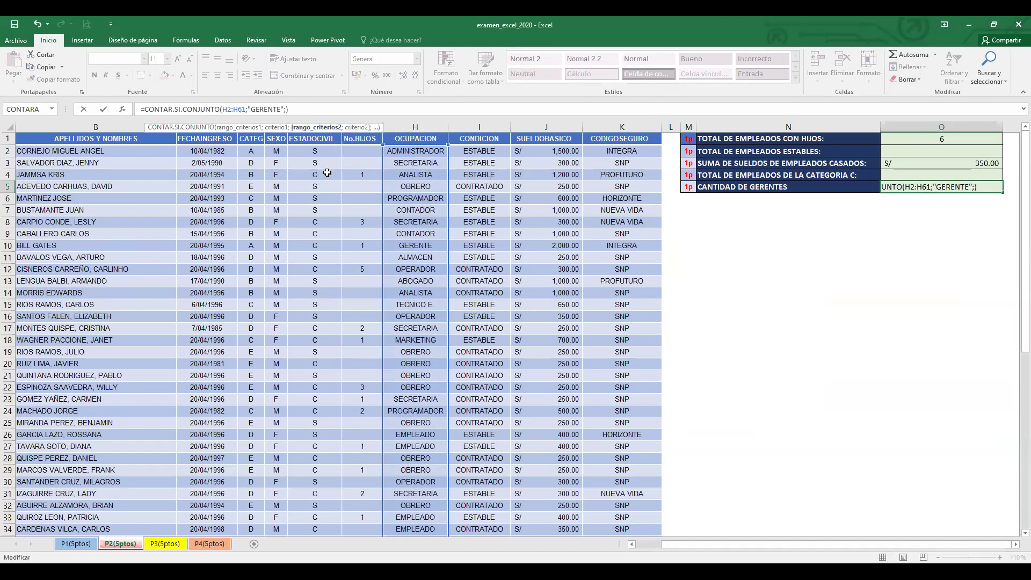
left_click(275, 151)
key("End")
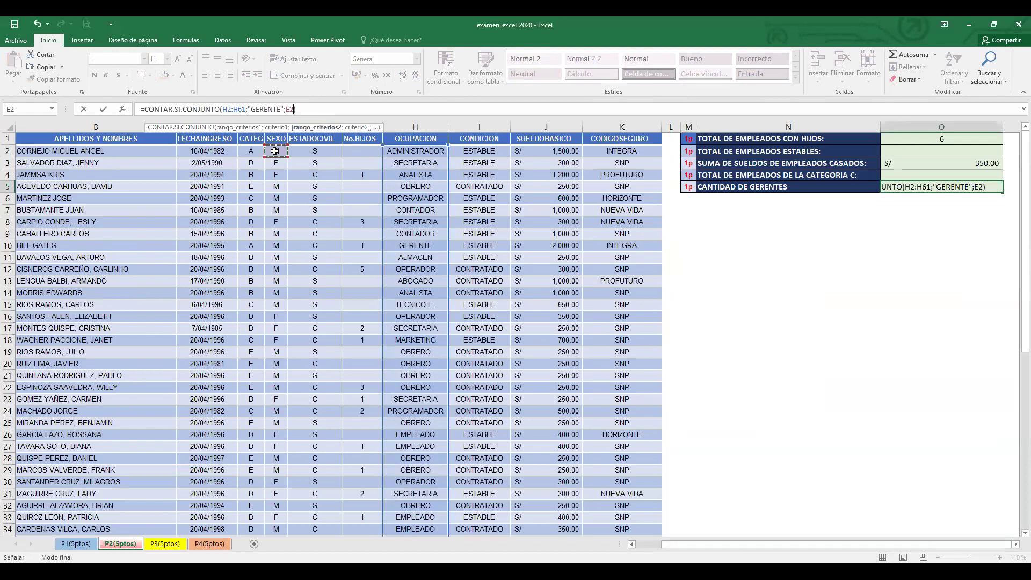
key("shift+Down")
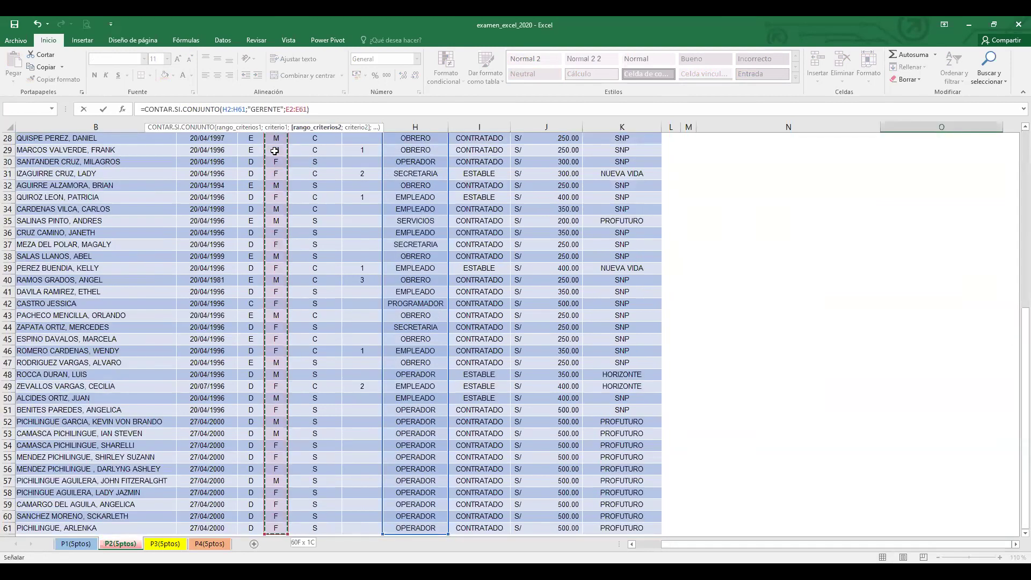
type(";\"F\"")
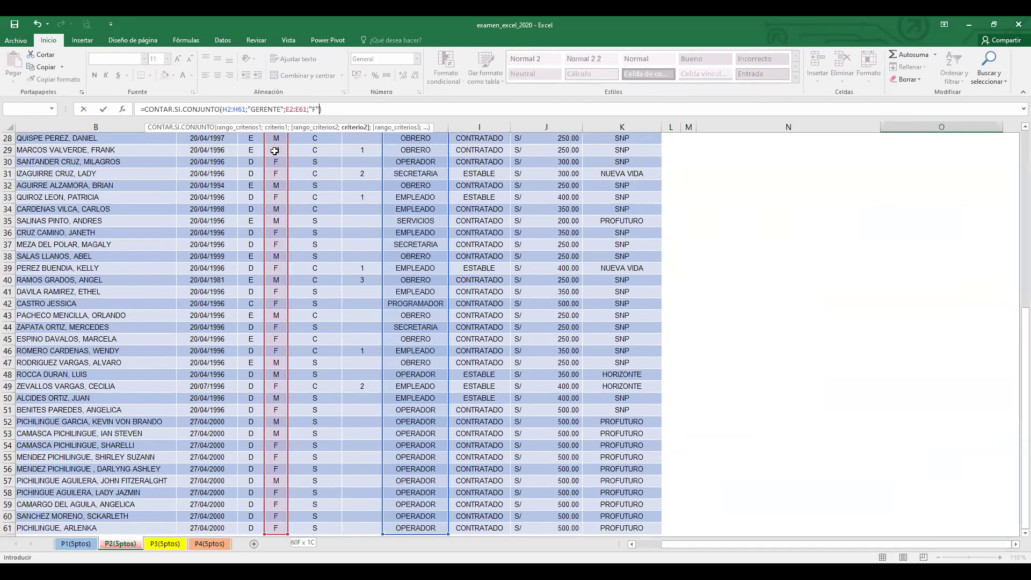
left_click(348, 109)
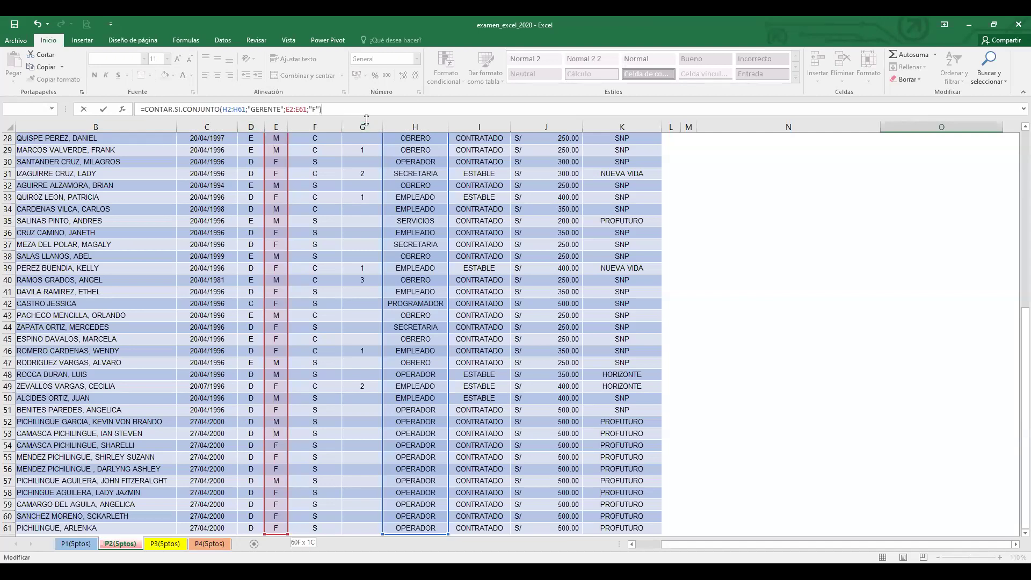
scroll(887, 267, "up", 7)
key("Return")
Review both range-and-criterion pairs in the O5 formula and close it without changes
scroll(950, 266, "up", 2)
left_click(952, 186)
double_click(952, 186)
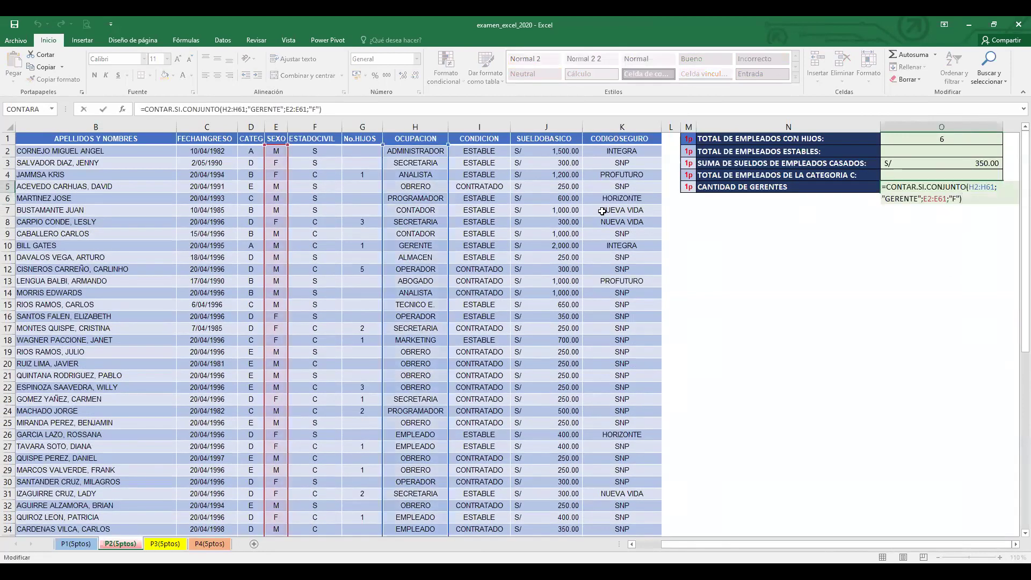
left_click(353, 109)
key("ctrl+Return")
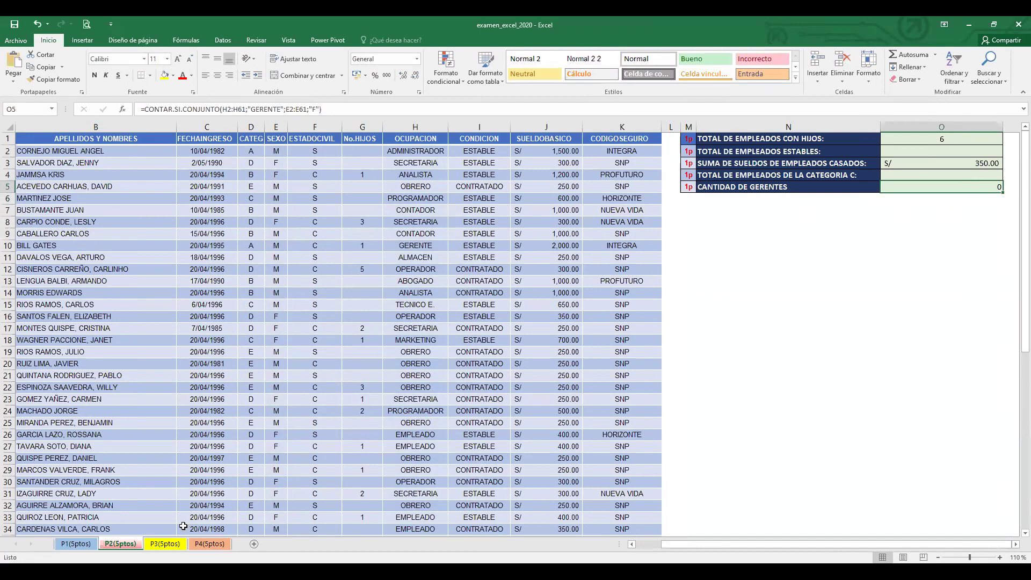
Open sheet P3(5ptos) and go to the BON1 rule in M2 beside the table
left_click(165, 544)
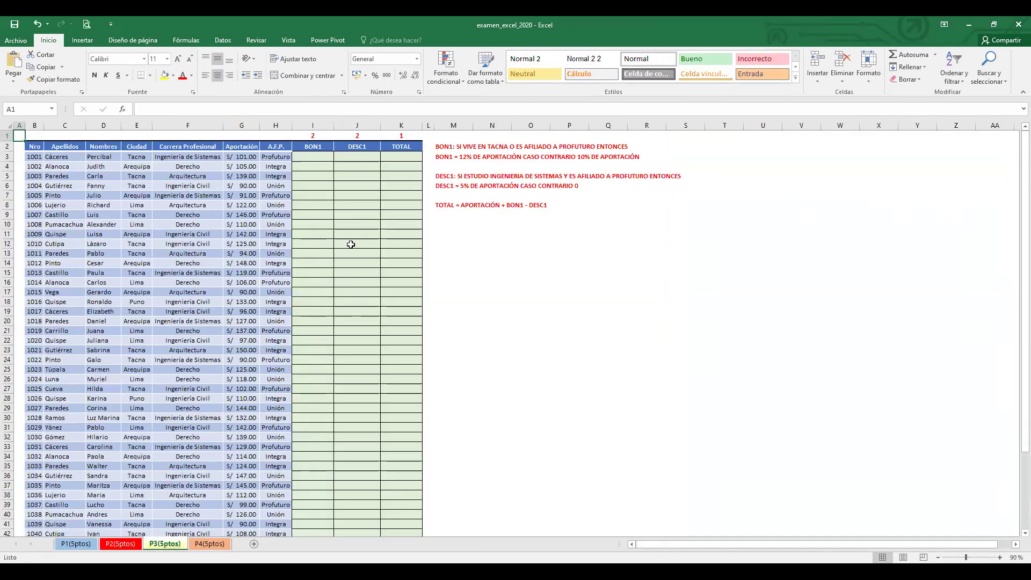
scroll(485, 272, "up", 3, "ctrl")
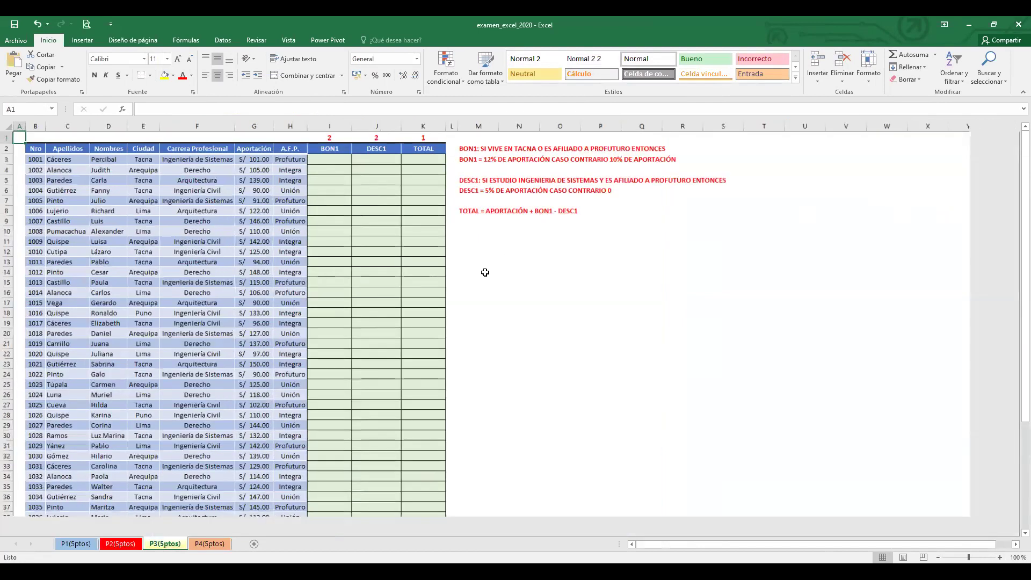
scroll(485, 272, "up", 2, "ctrl")
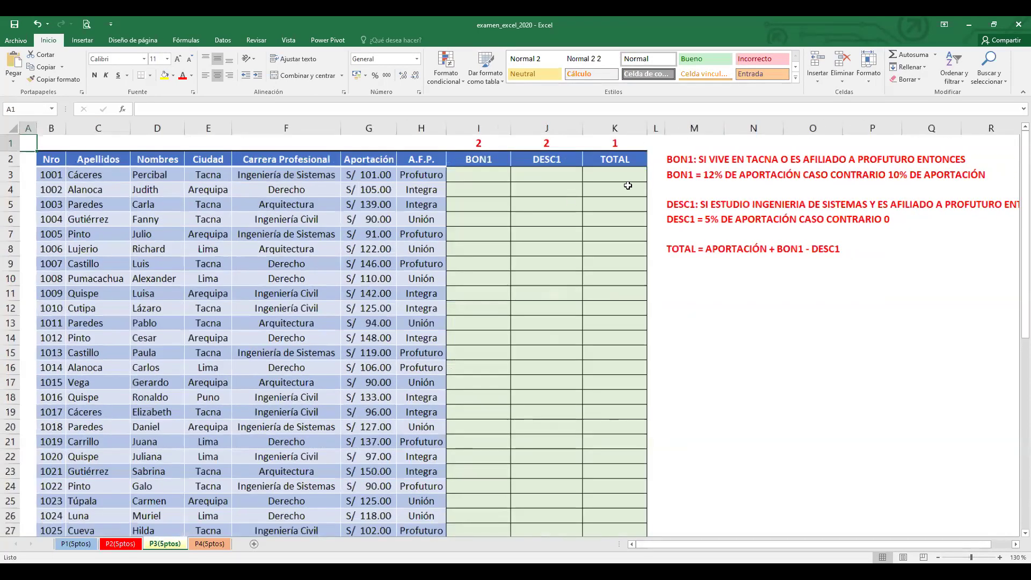
scroll(628, 185, "down", 3, "ctrl")
scroll(642, 161, "up", 2, "ctrl")
left_click(641, 161)
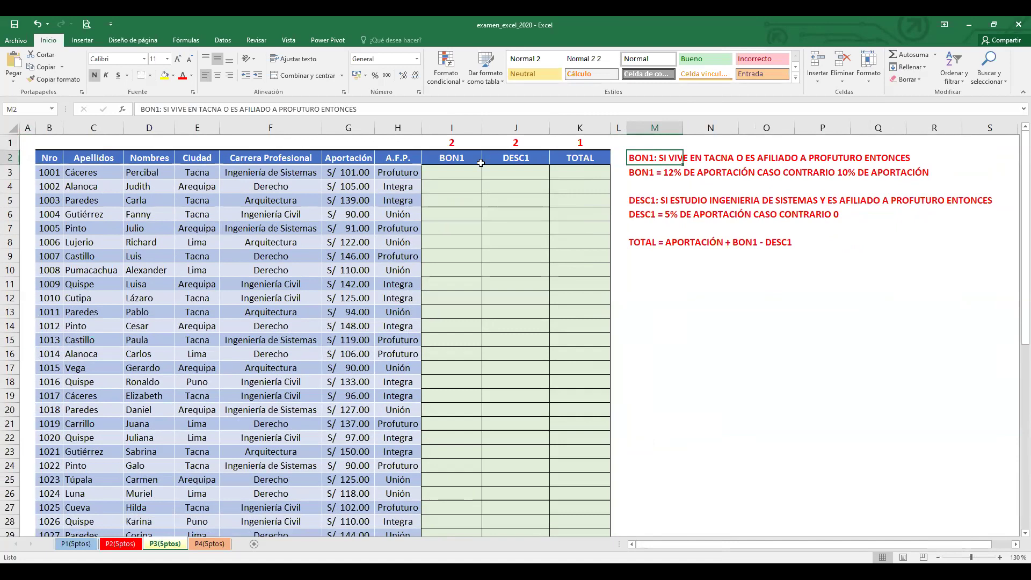
Examine the table columns one by one, from Nro and Apellidos through Ciudad, Carrera Profesional, Aportación and A.F.P
left_click(54, 129)
left_click(94, 128)
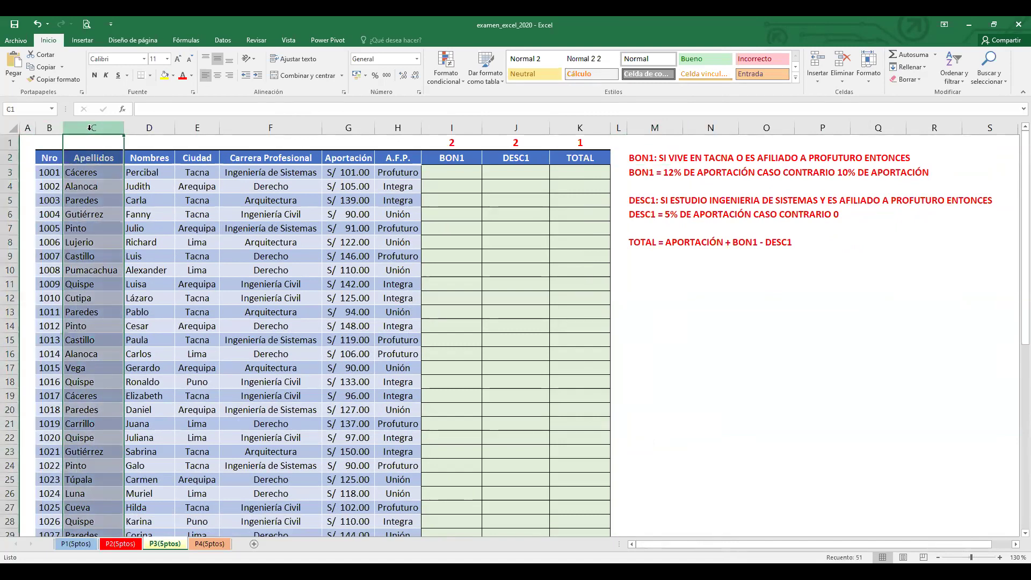
left_click(149, 127)
left_click(197, 127)
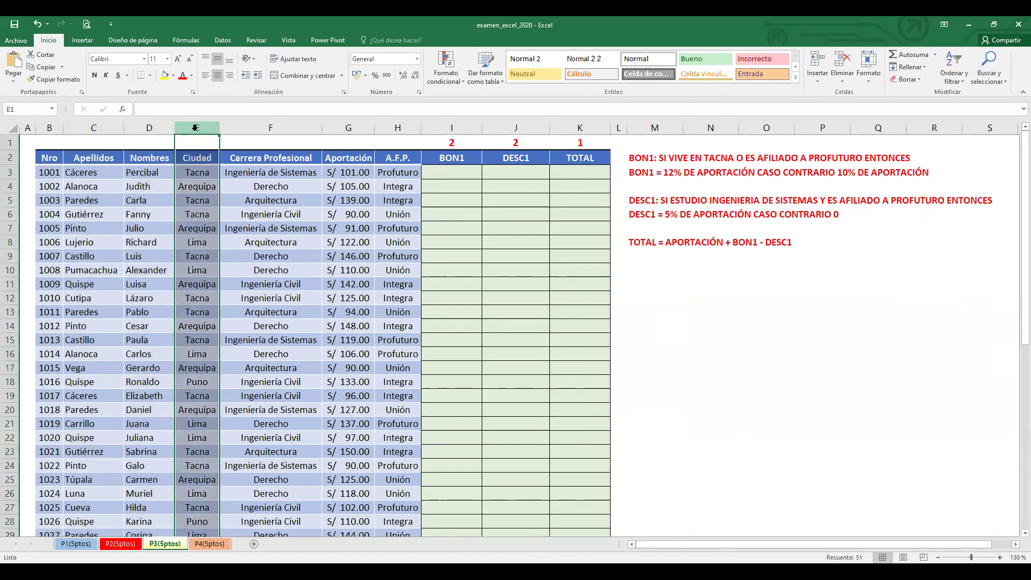
left_click(276, 128)
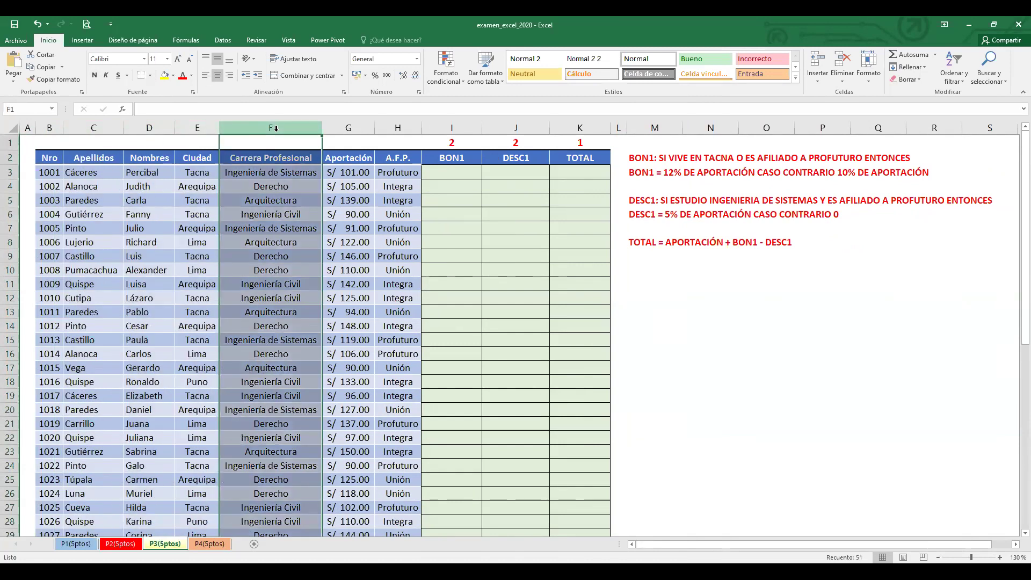
left_click(345, 128)
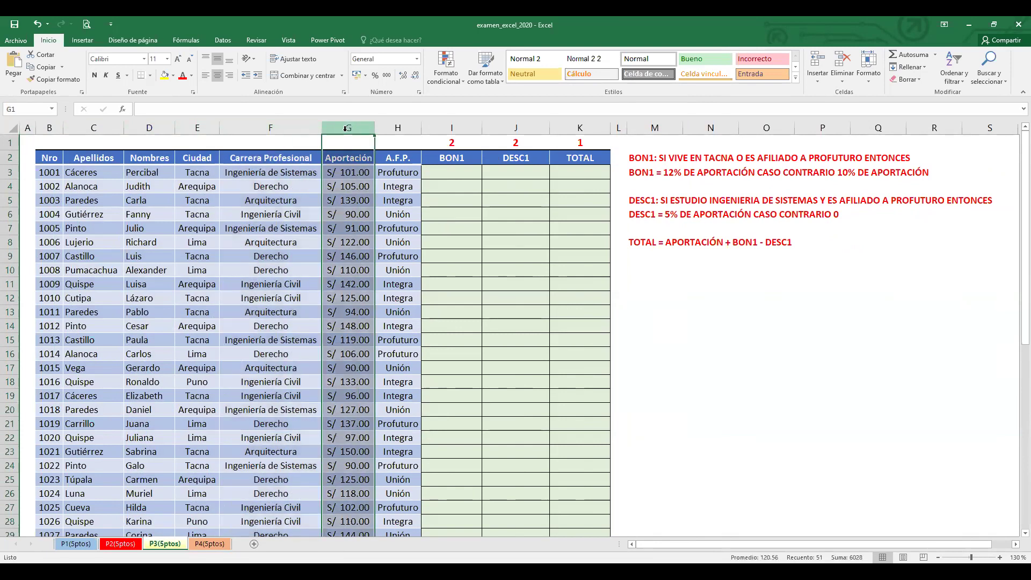
left_click(401, 128)
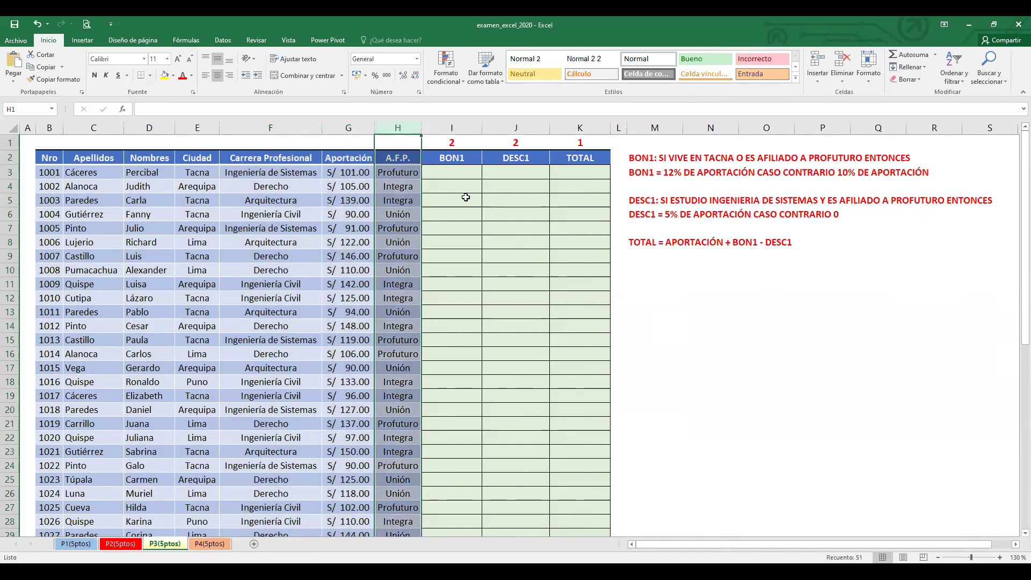
Examine the empty BON1, DESC1 and TOTAL columns together with the Aportación column they depend on
left_click(462, 179)
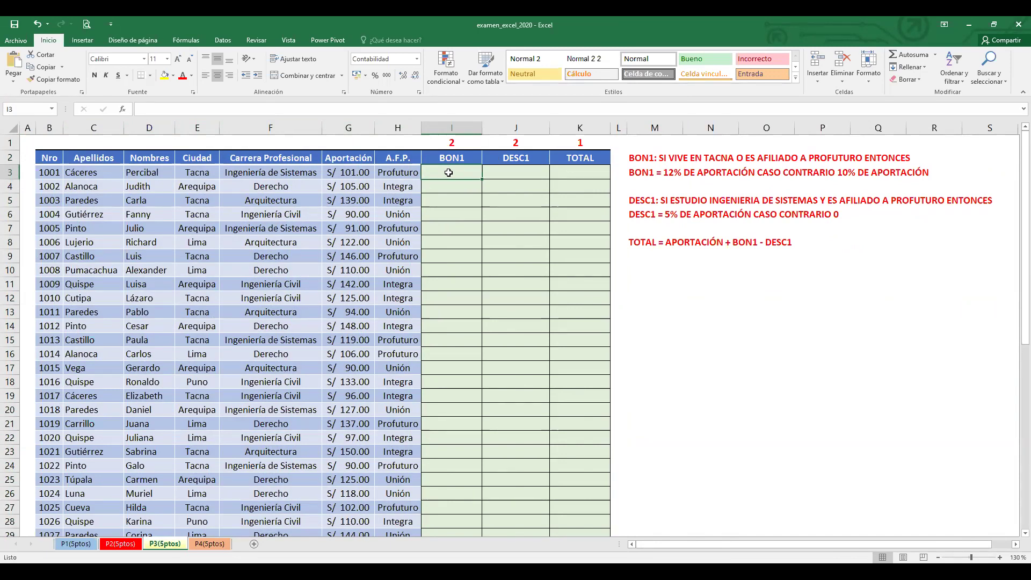
left_click(358, 173)
left_click(448, 174)
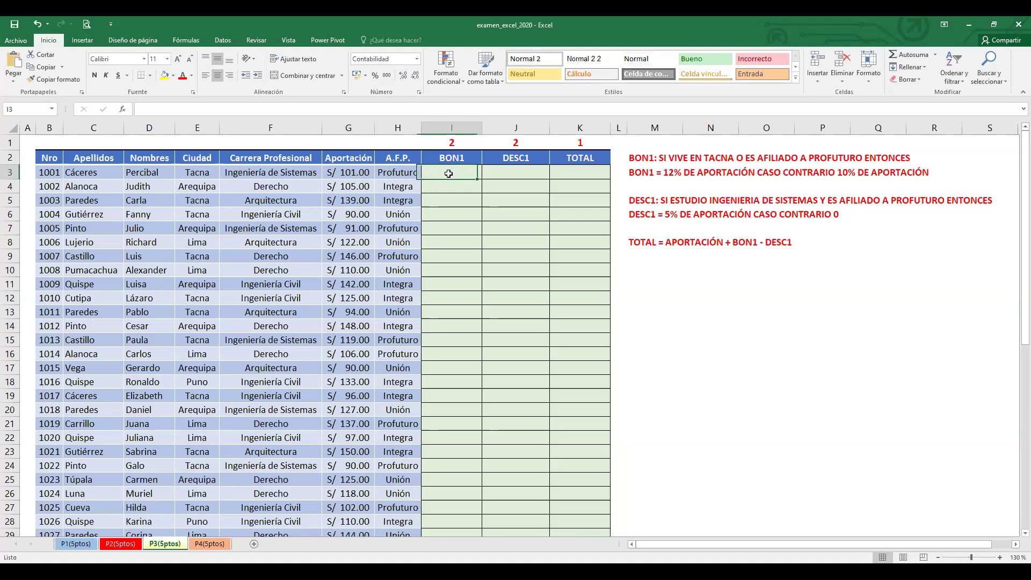
left_click(577, 171)
left_click(583, 141)
key("ctrl+space")
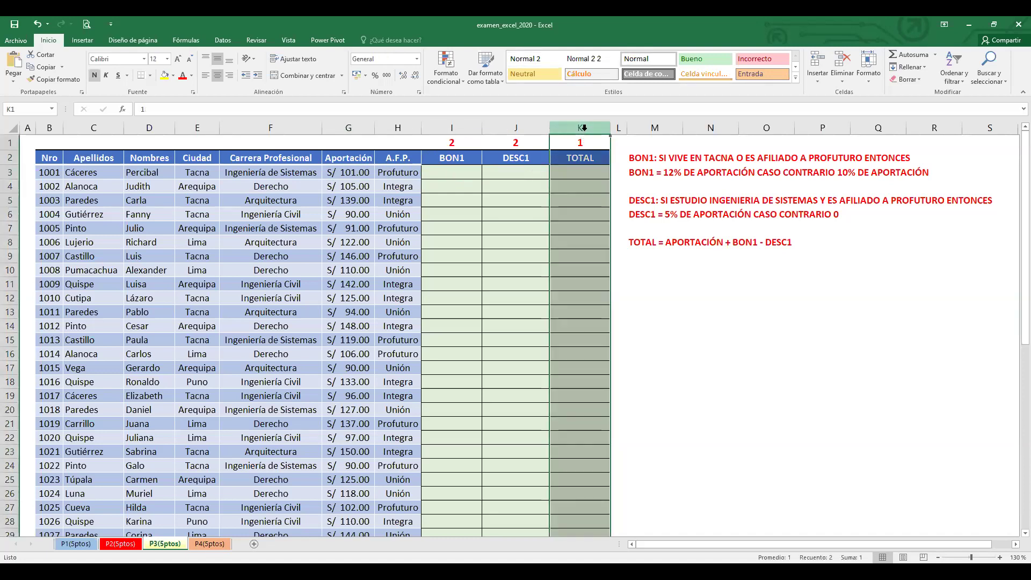
left_click(584, 173)
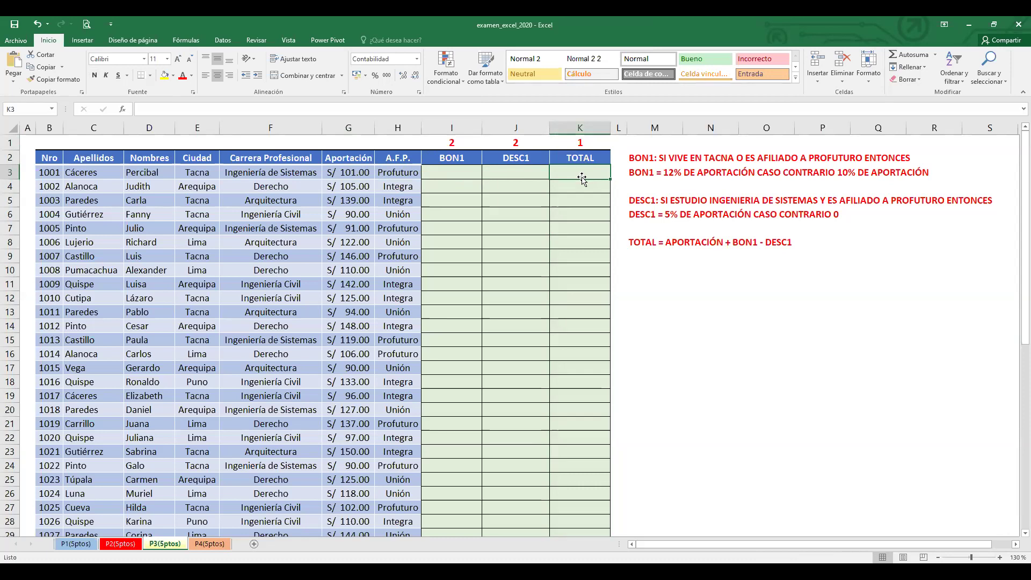
left_click(521, 175)
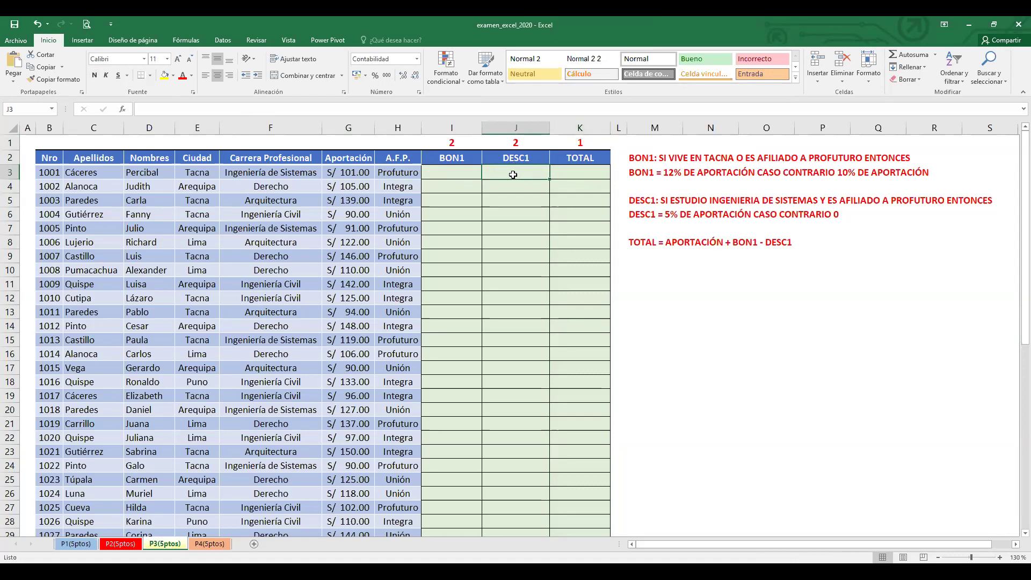
left_click(353, 141)
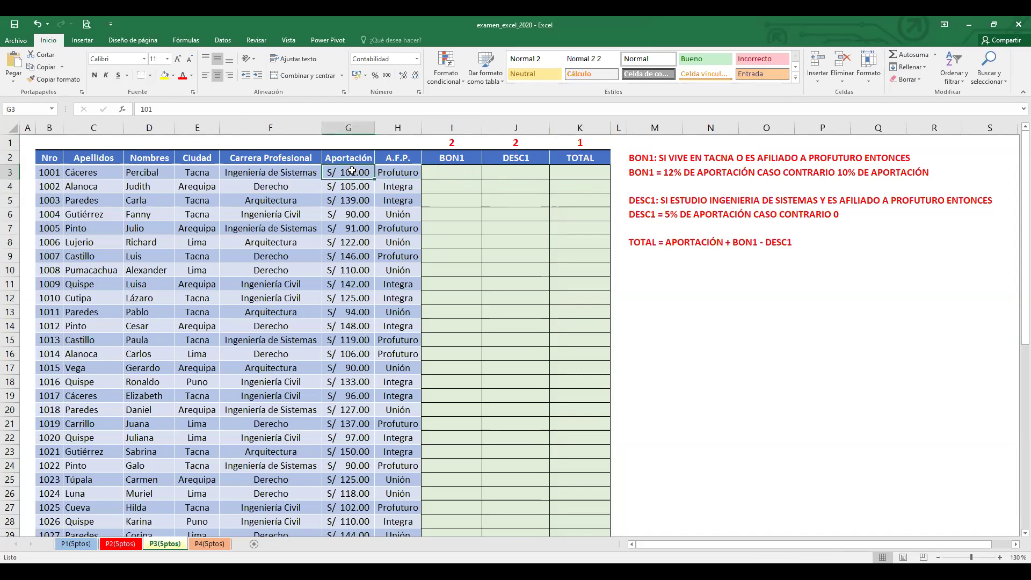
left_click(353, 127)
left_click(523, 173)
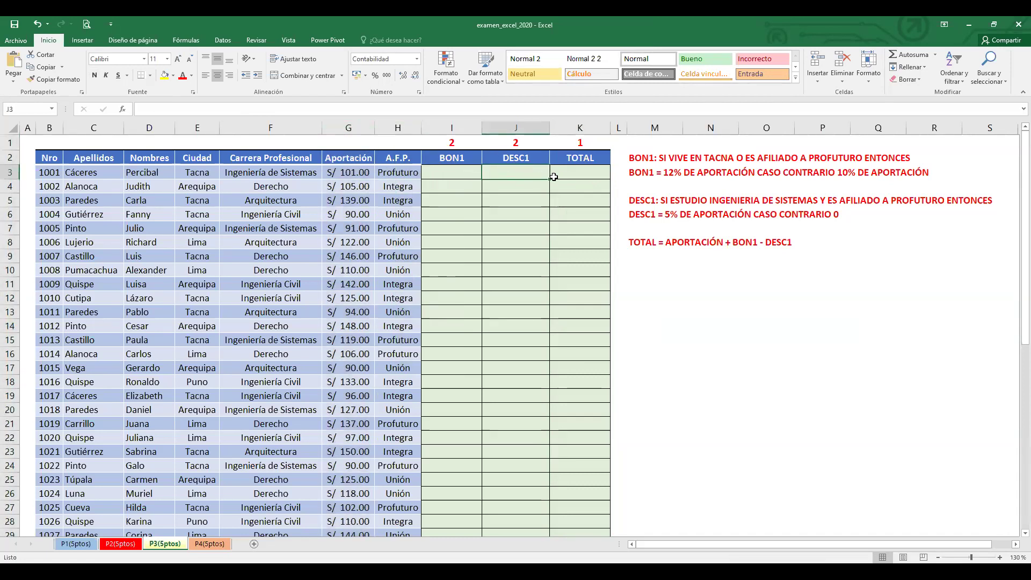
left_click(591, 128)
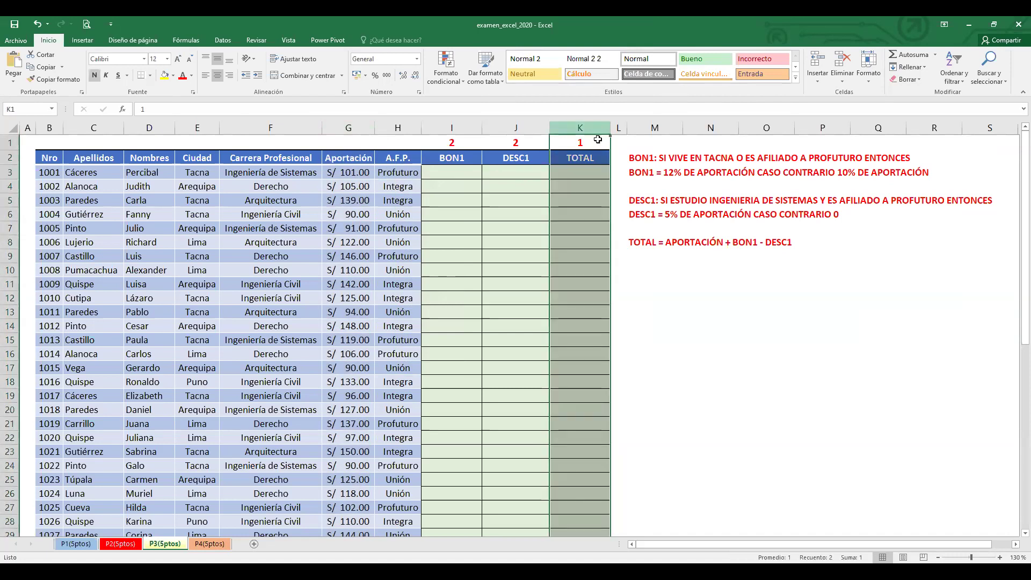
left_click(584, 170)
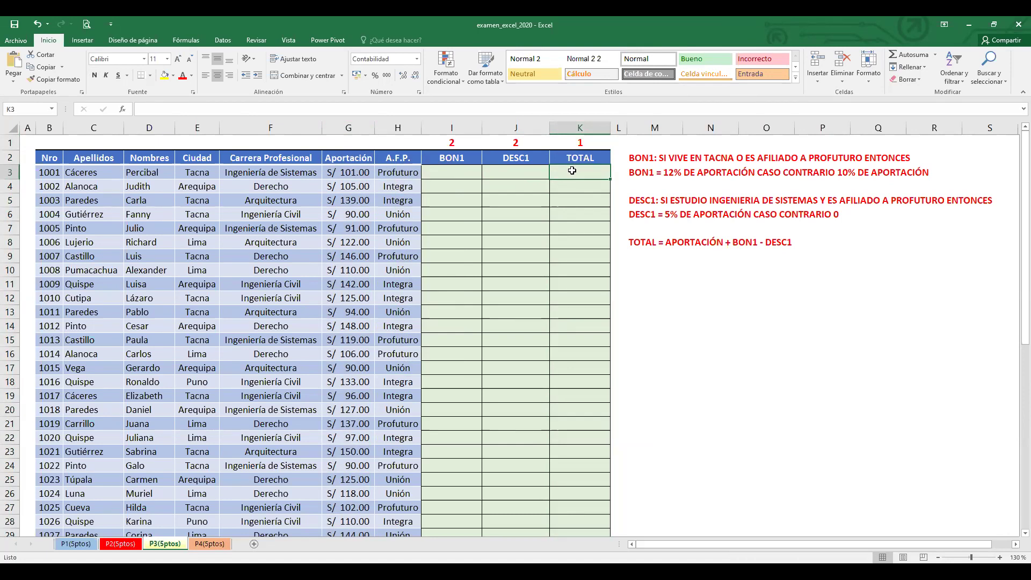
Review the BON1 rule in M2:M3, checking its two conditions and percentages against the BON1 column
left_click(642, 157)
left_click_drag(687, 161, 946, 176)
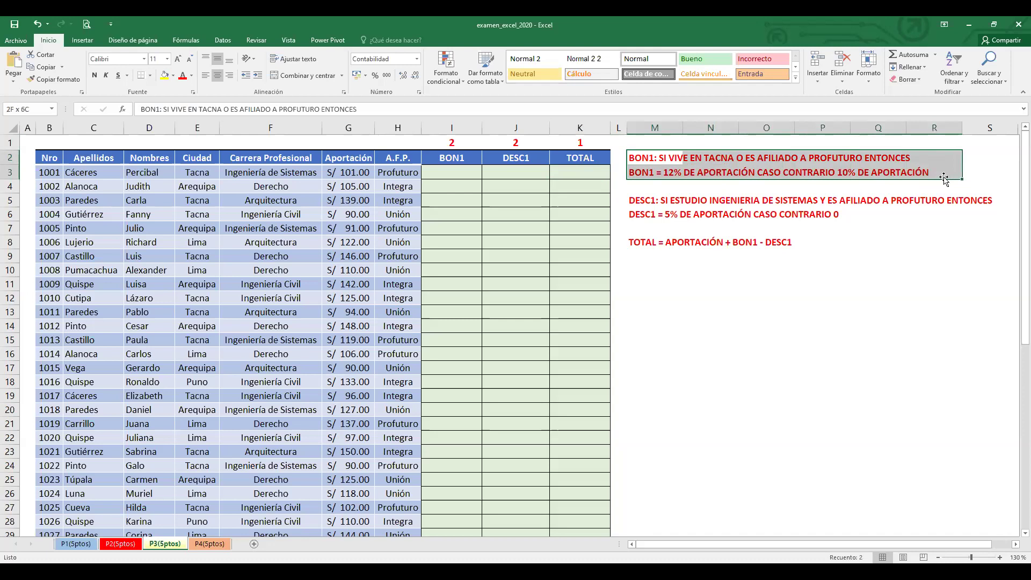
left_click(455, 175)
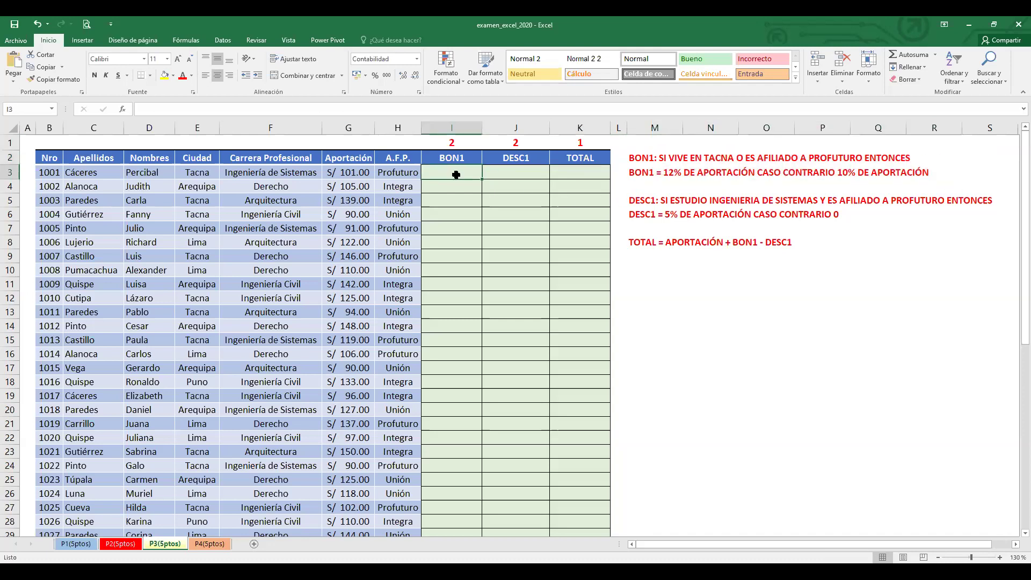
left_click(466, 143)
left_click_drag(636, 160, 937, 177)
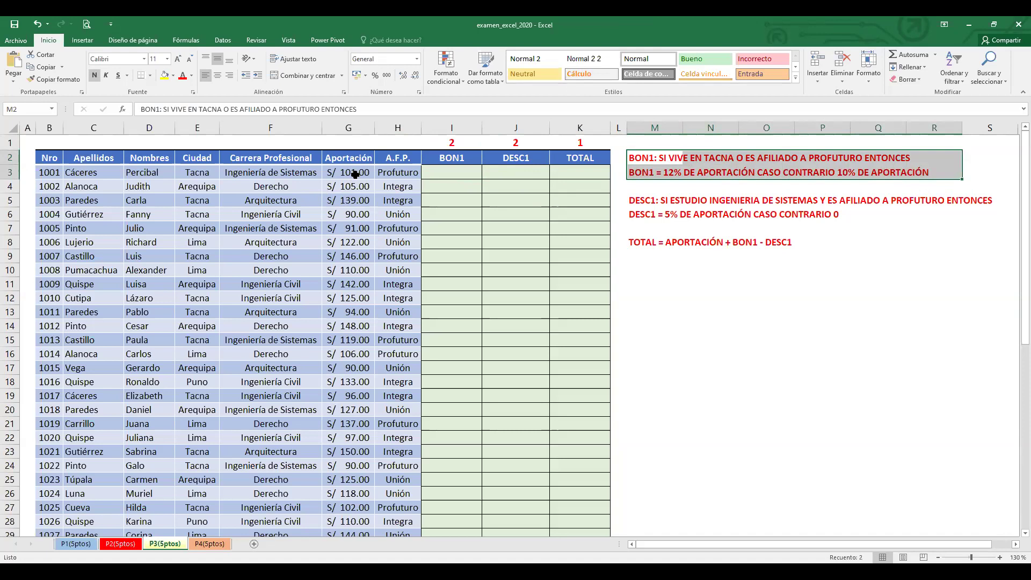
left_click(698, 185)
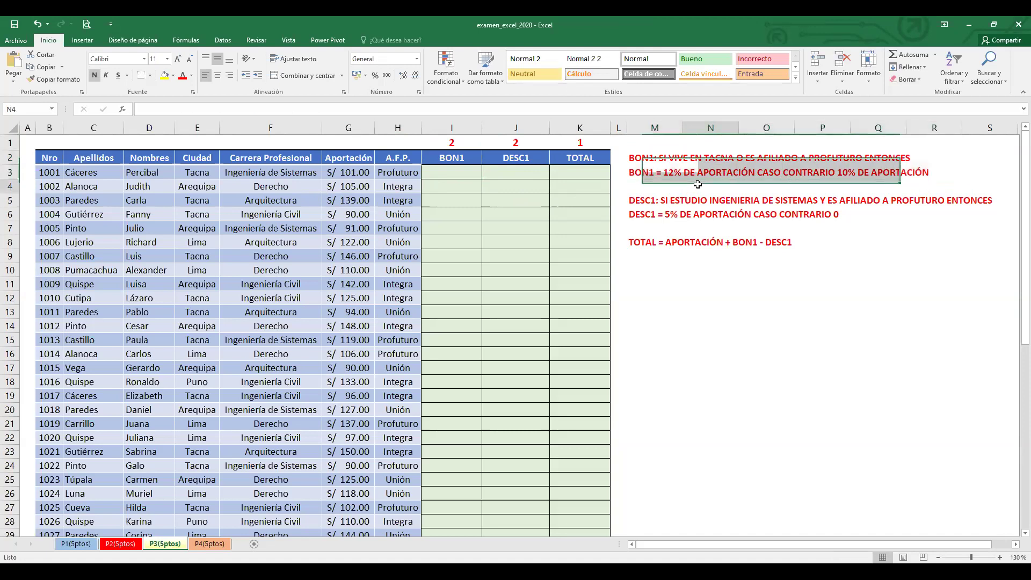
left_click(639, 159)
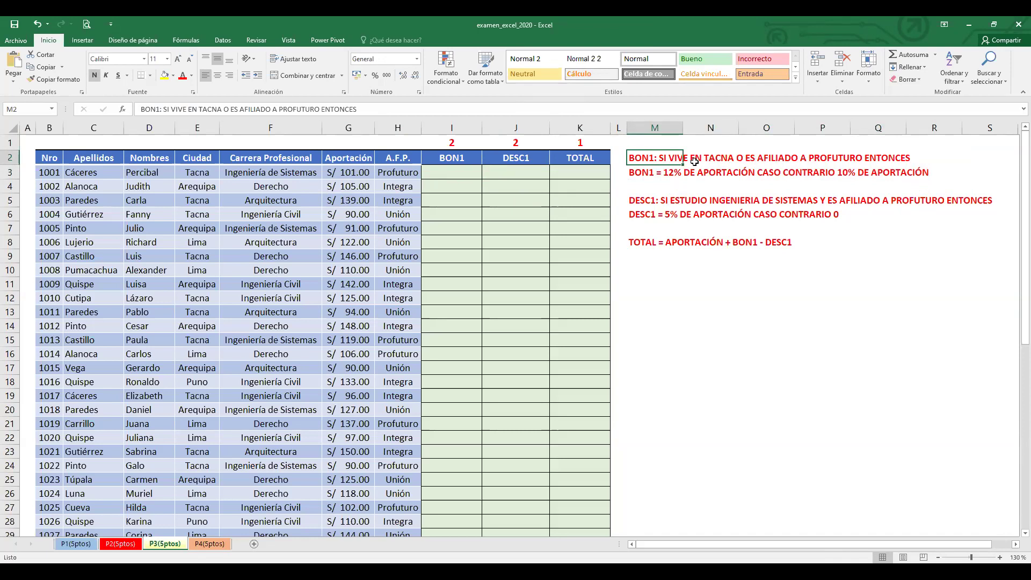
left_click(685, 174)
Begin an SI formula in I3, the first BON1 cell, up to its logical test argument
left_click(461, 169)
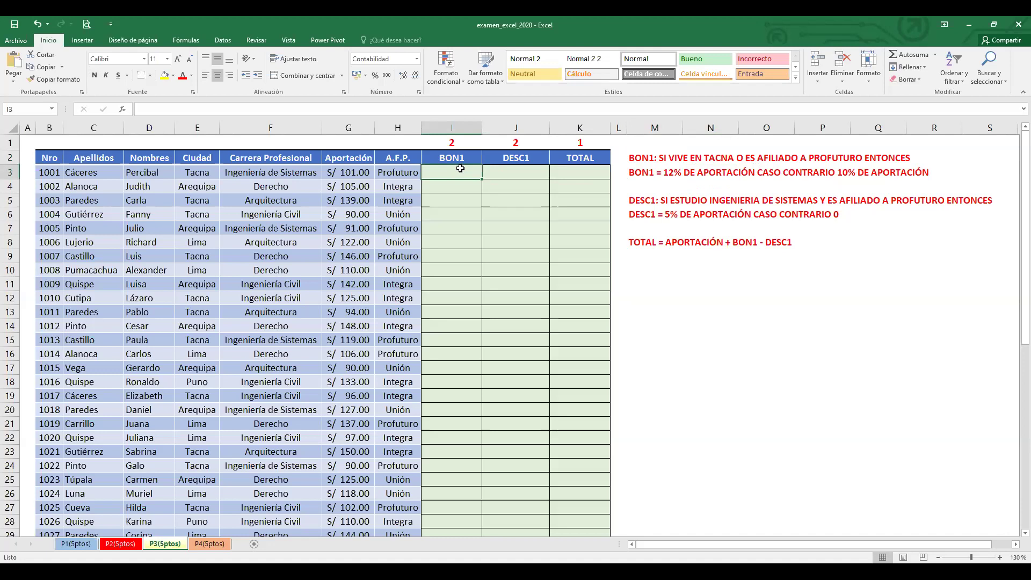
left_click(385, 112)
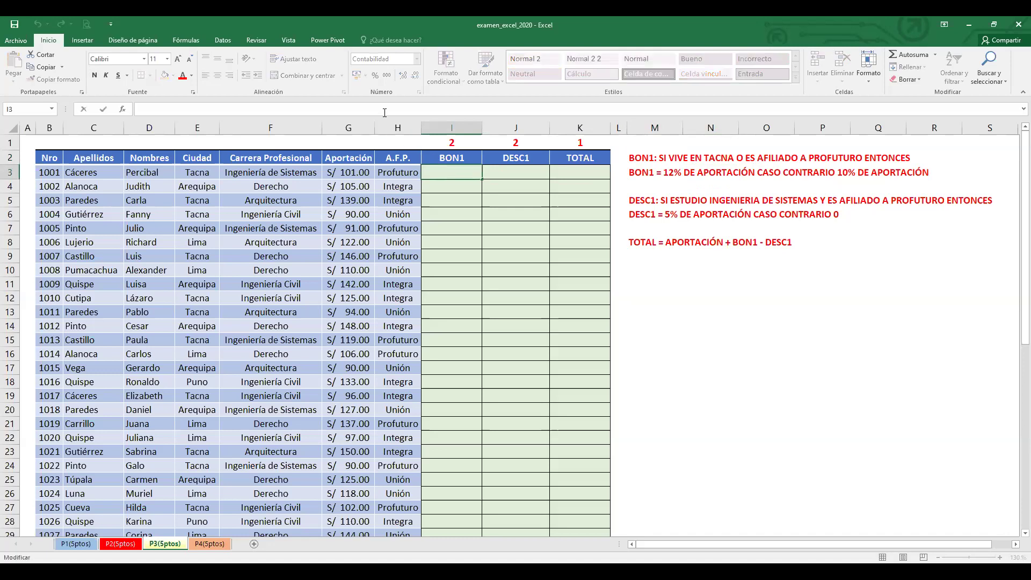
type("=")
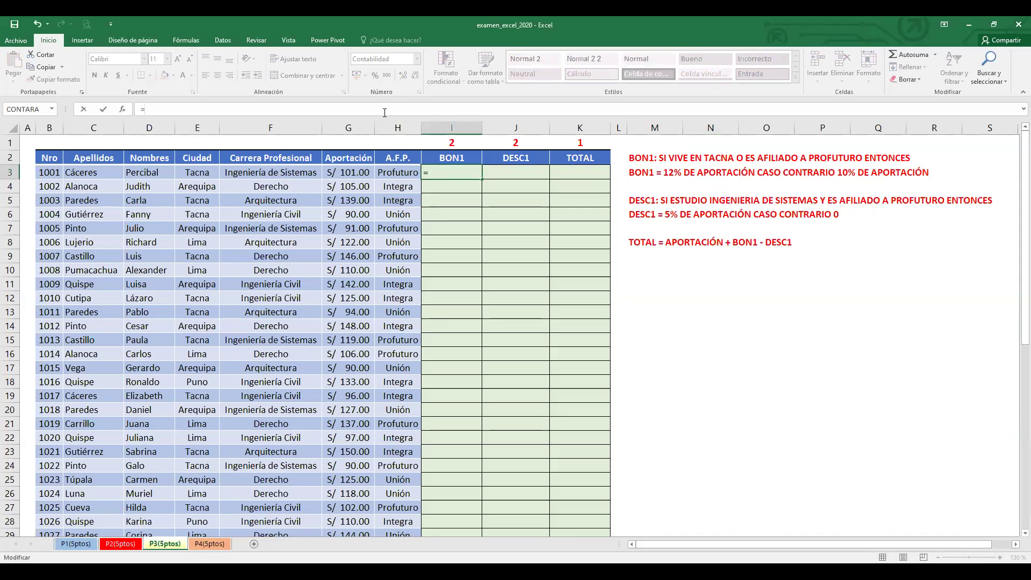
type("SI(")
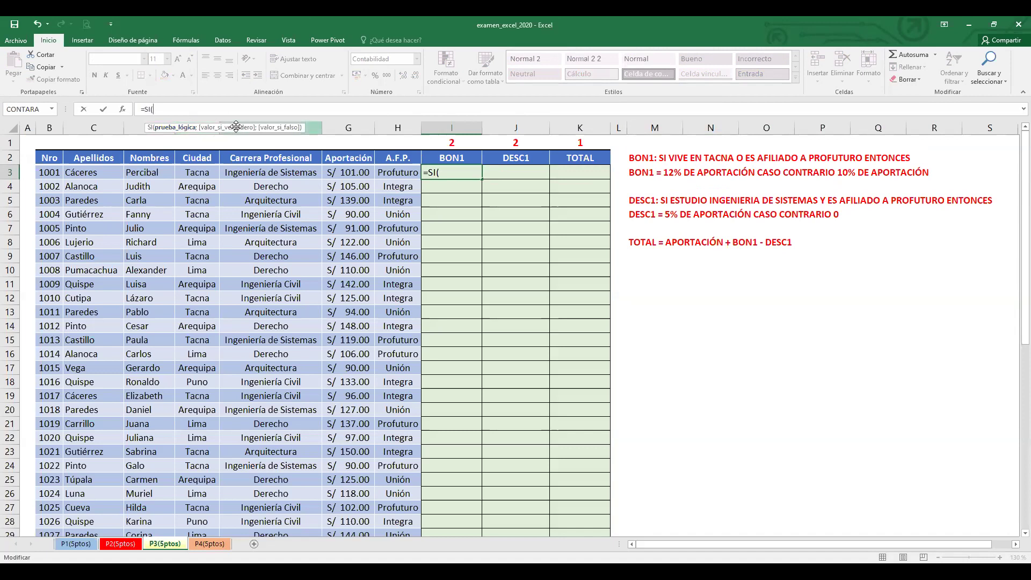
left_click(193, 129)
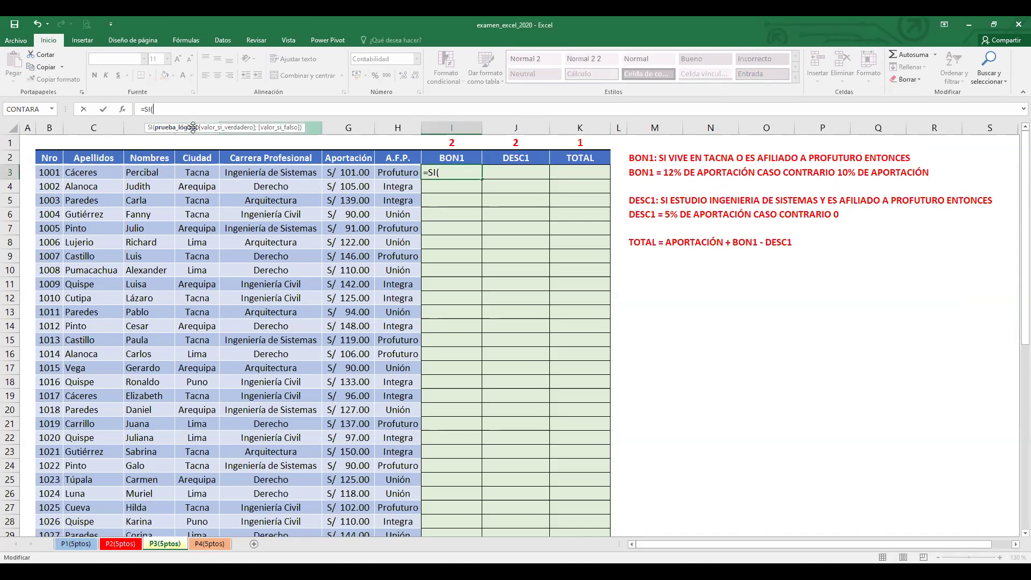
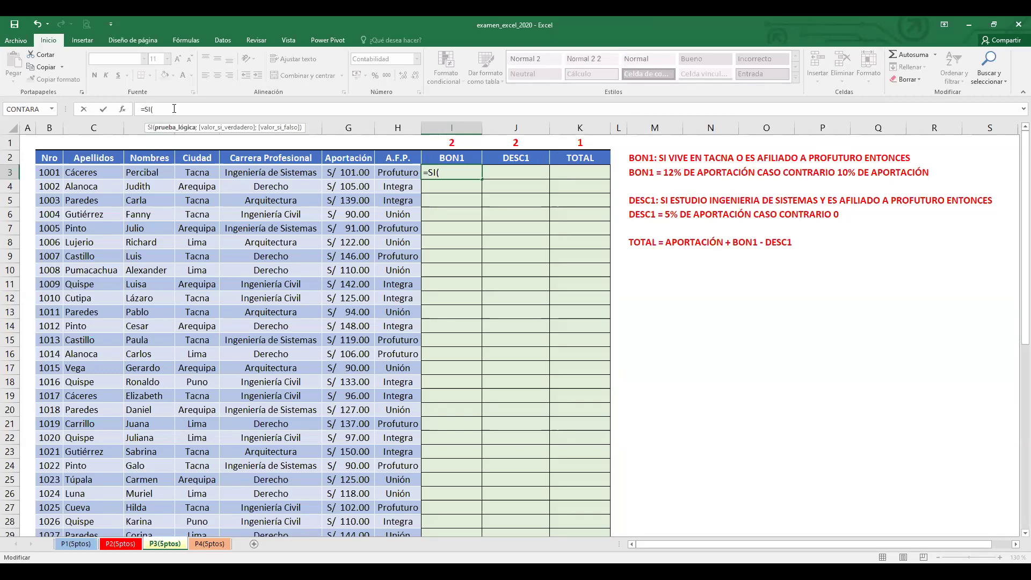
Nest an O function as the logical test of the I3 formula, with E3="Tacna" as its first condition
type("O")
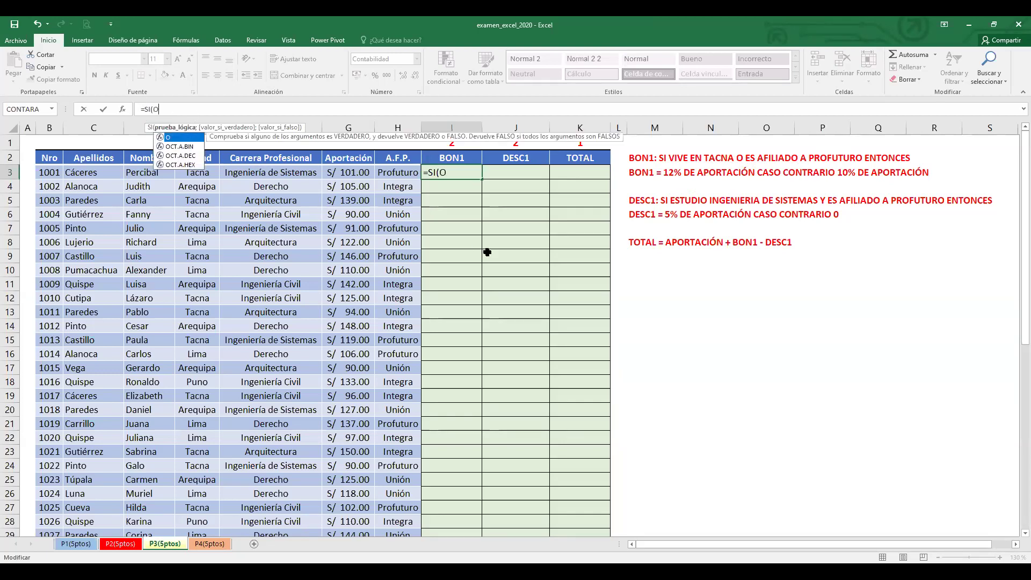
type("(")
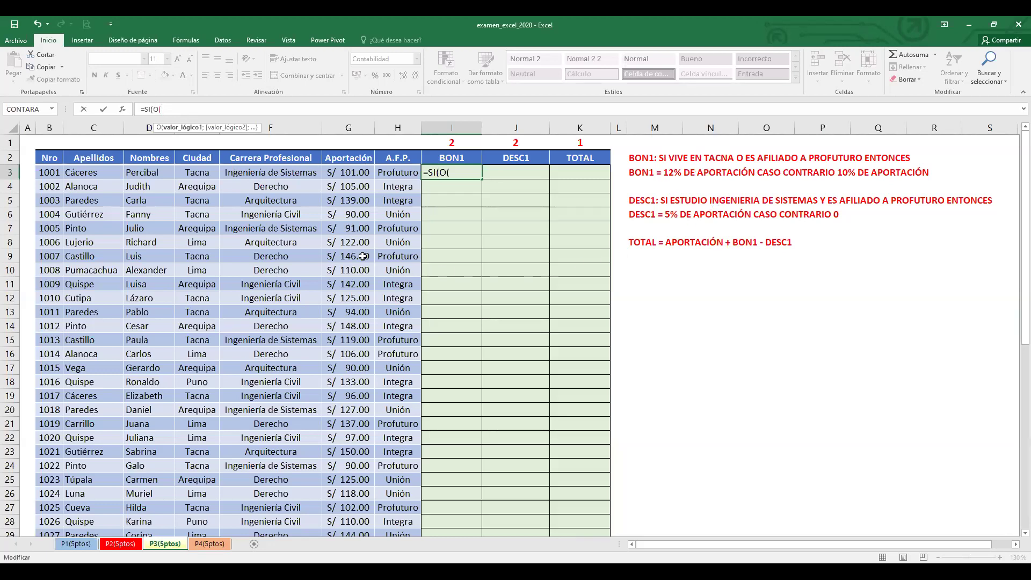
left_click(201, 172)
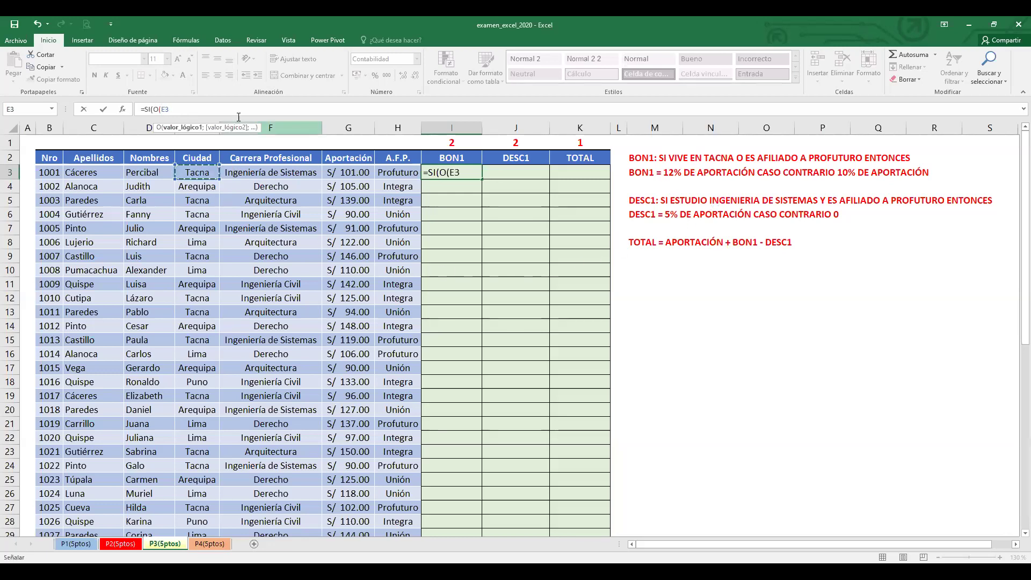
type("=")
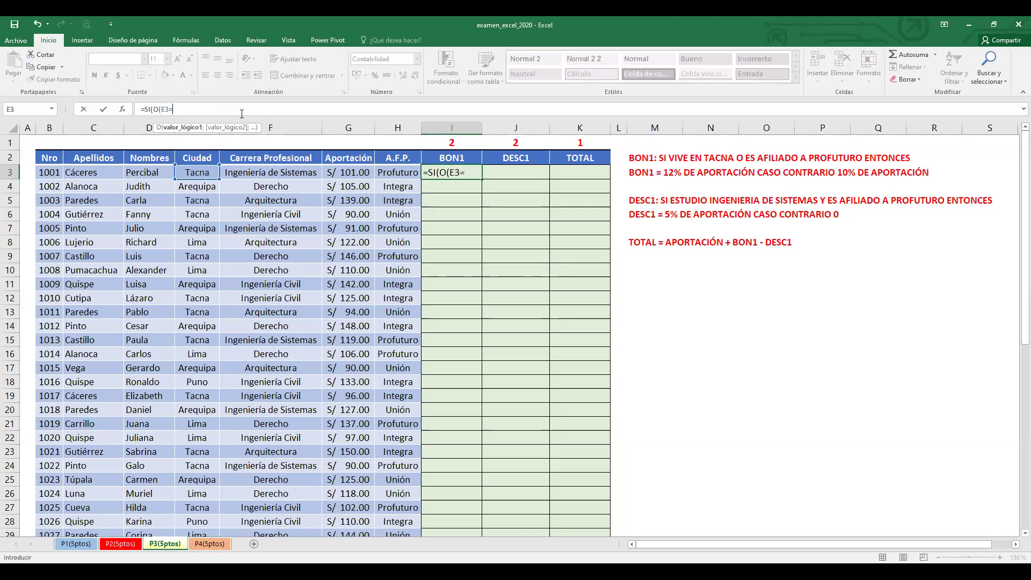
type("\"Tacna\";")
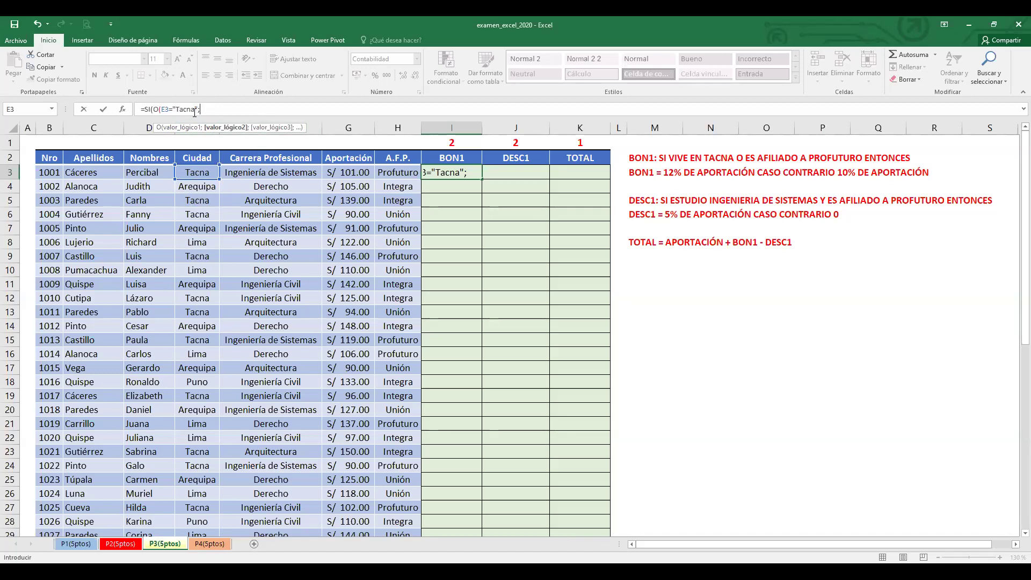
Add H3="Profuturo" as the second condition of the O function in I3 and close the logical test
left_click_drag(160, 109, 199, 110)
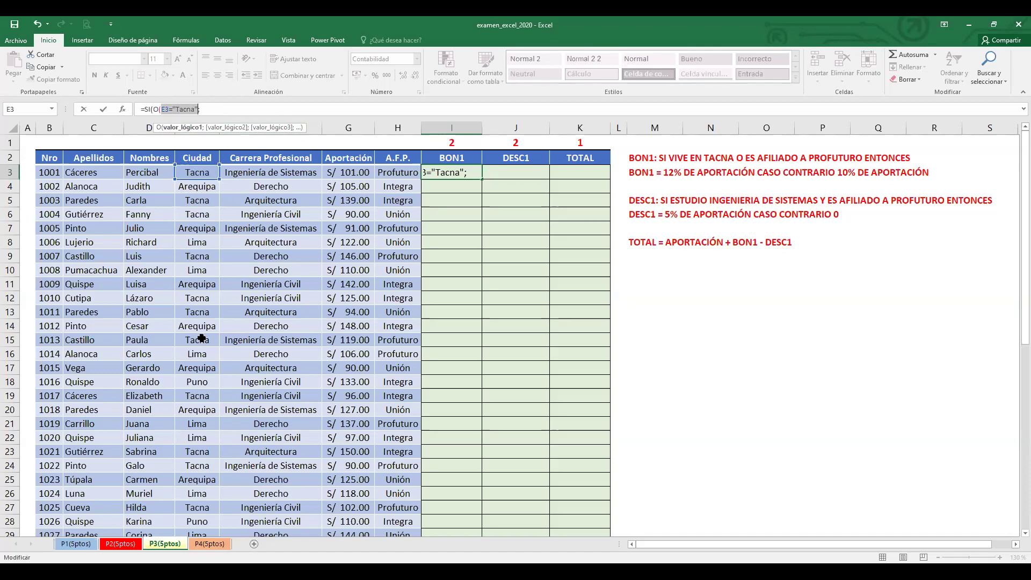
left_click(213, 109)
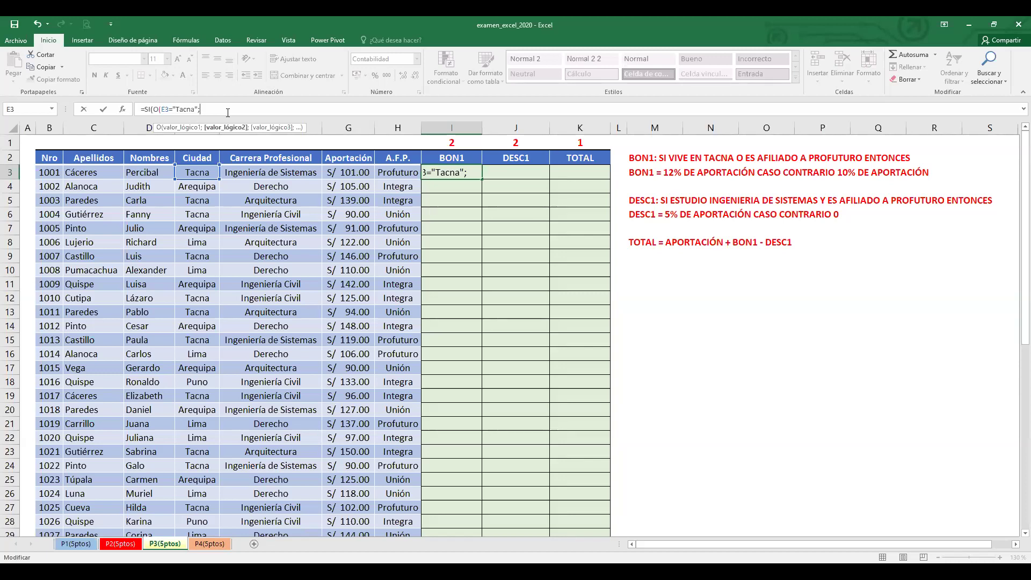
left_click(408, 172)
type("=\"Prof")
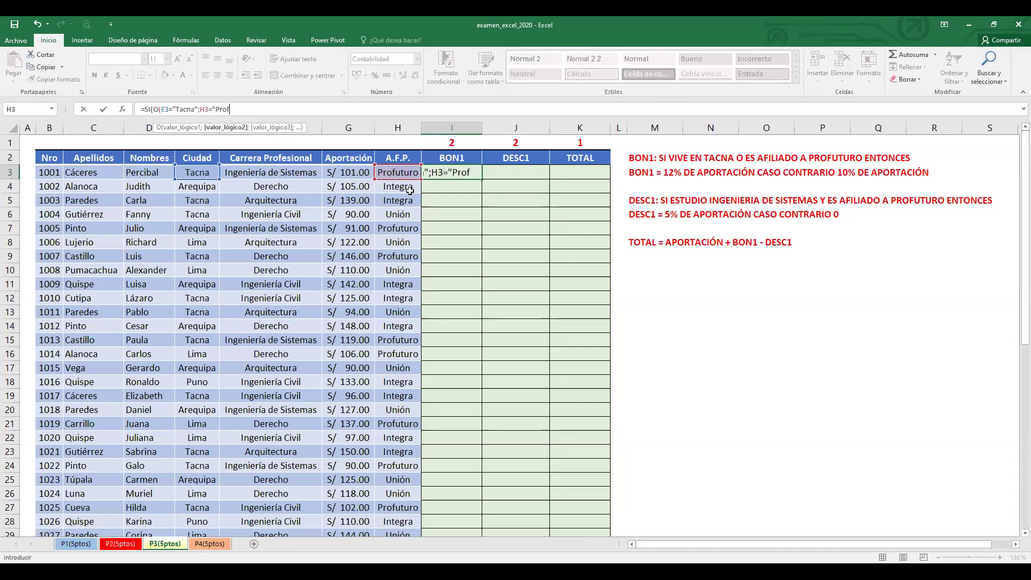
type("uturo\");")
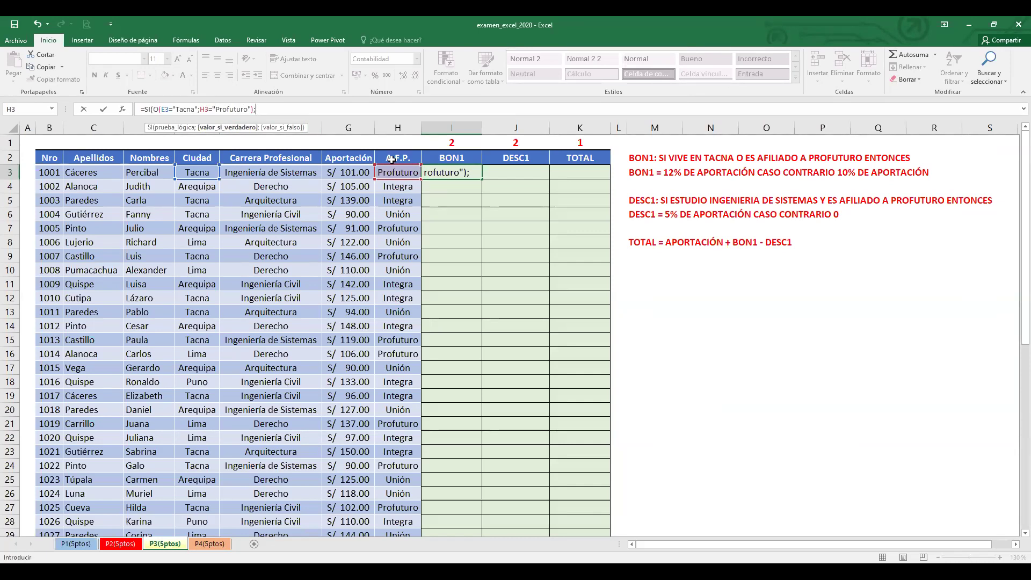
Set the value-if-true argument of the I3 formula to 12%*G3 and continue to the value-if-false argument
left_click_drag(154, 109, 255, 107)
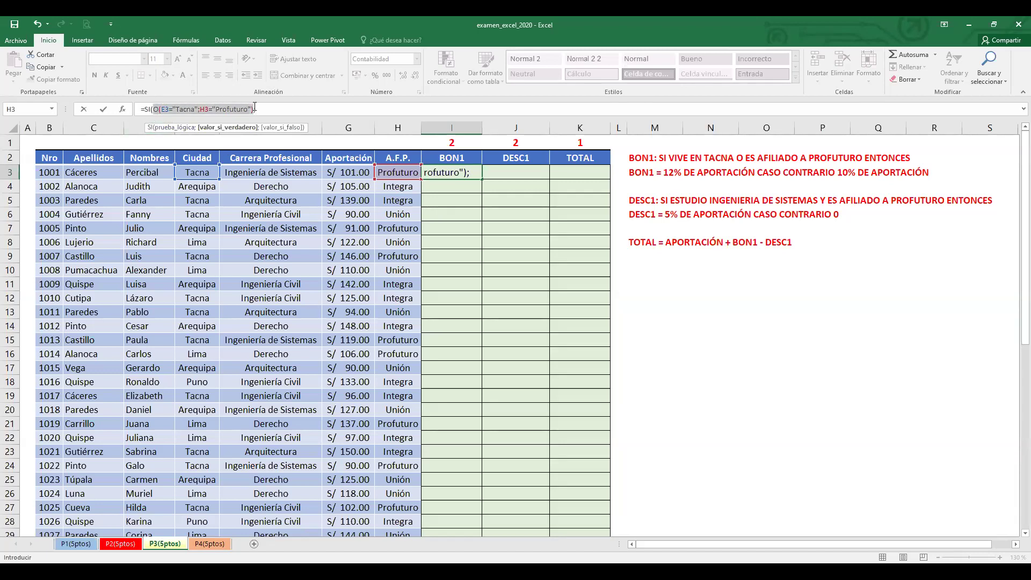
left_click(277, 108)
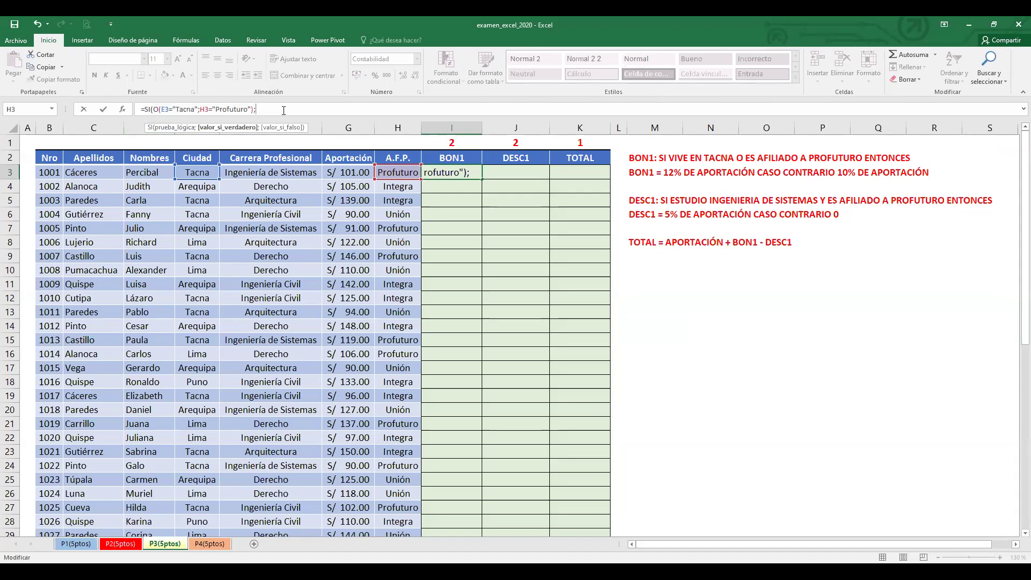
type("12")
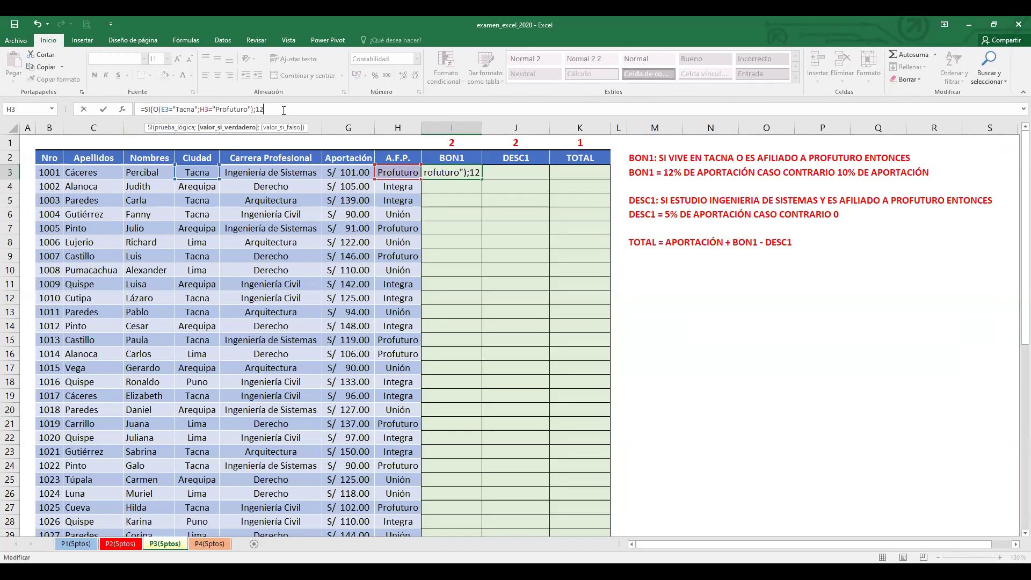
type("%*")
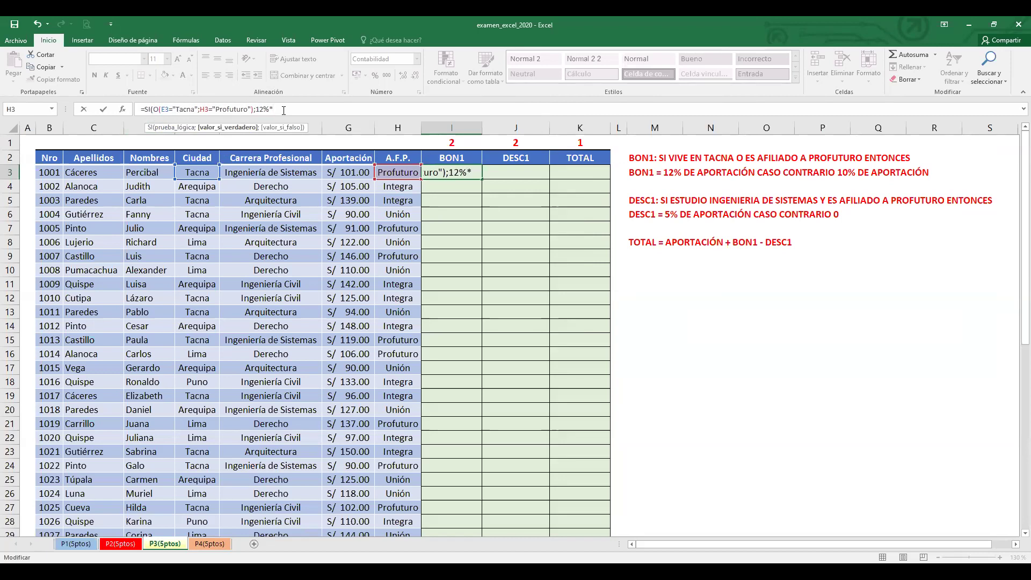
left_click(351, 175)
type(";")
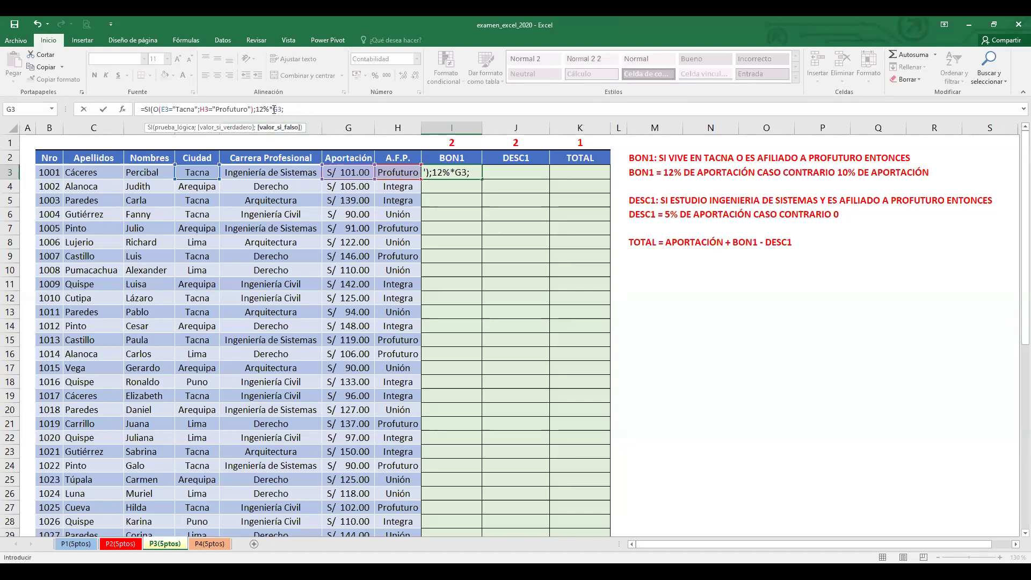
left_click(328, 116)
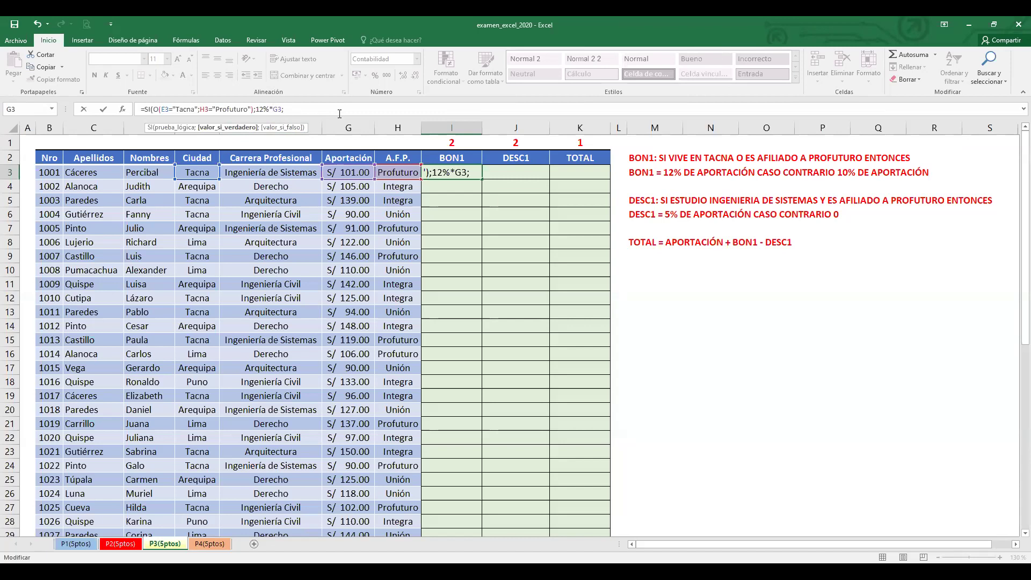
Set the value-if-false argument of the I3 formula to 10%*G3 and close the SI function
left_click(351, 109)
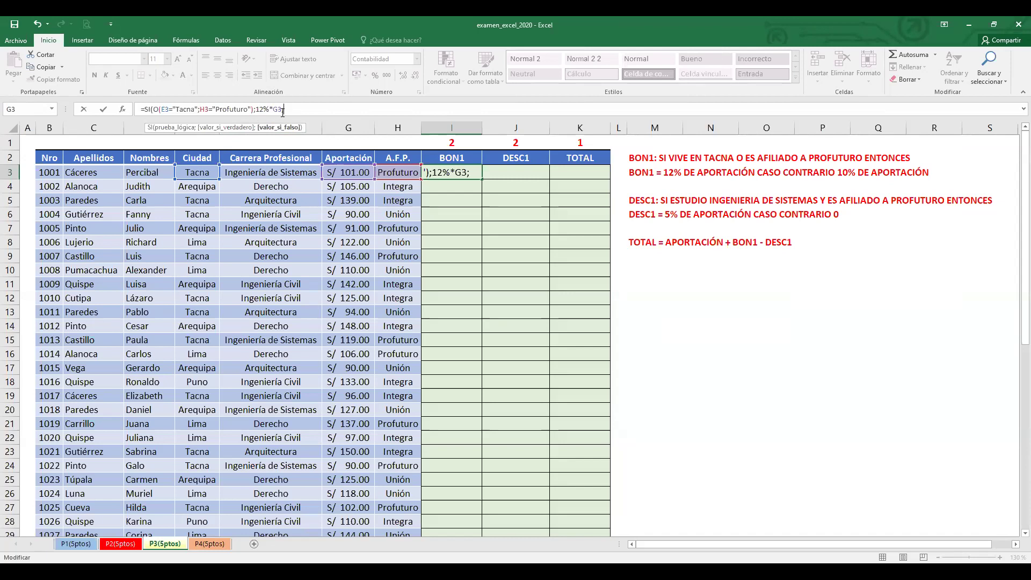
type("10%*")
left_click(356, 173)
type(")")
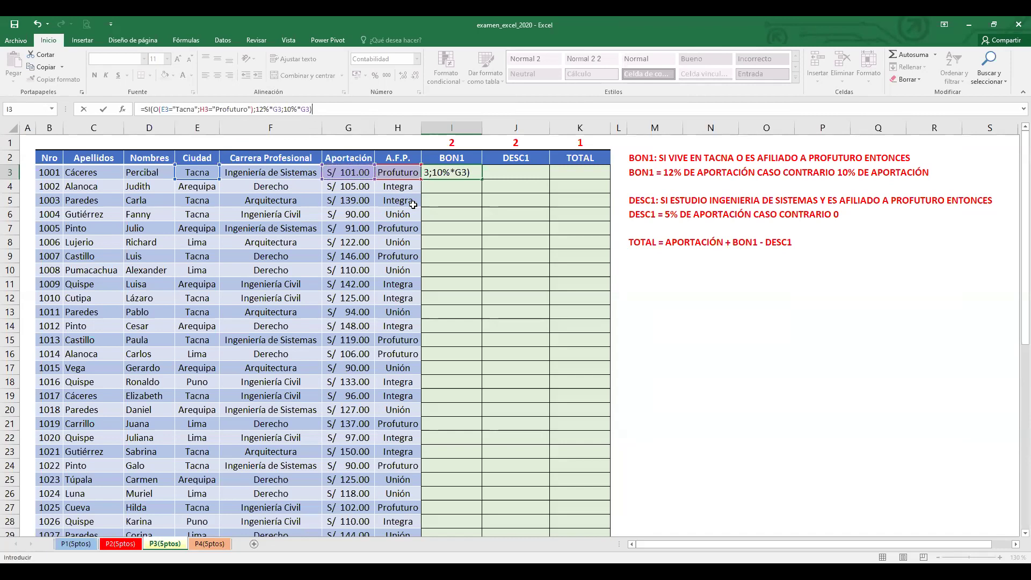
Examine the O function's opening and closing parentheses and the whole logical test in the I3 formula
left_click(153, 108)
type("(")
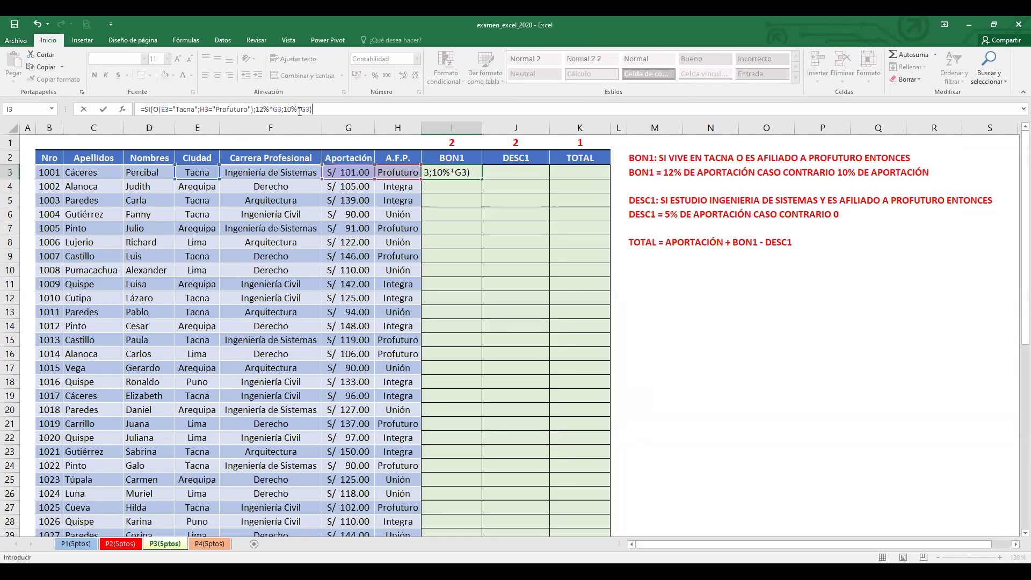
left_click(252, 109)
type(")")
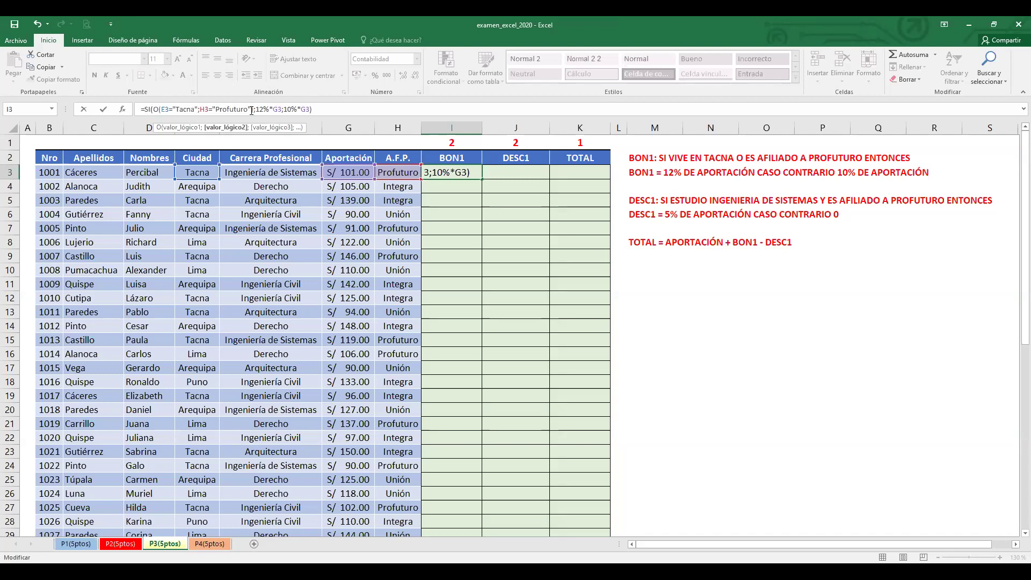
left_click(160, 109)
left_click_drag(154, 109, 254, 109)
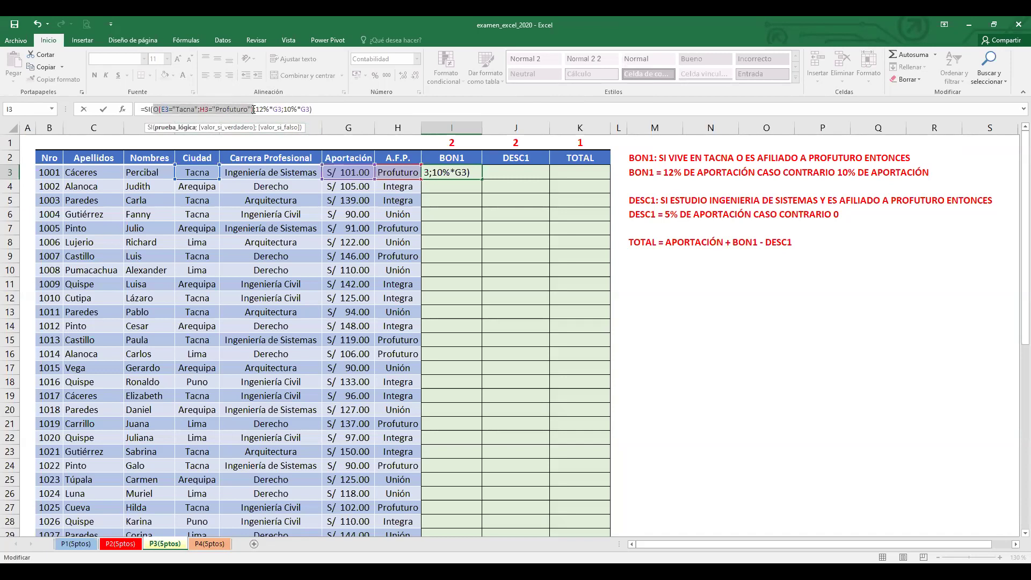
left_click(368, 110)
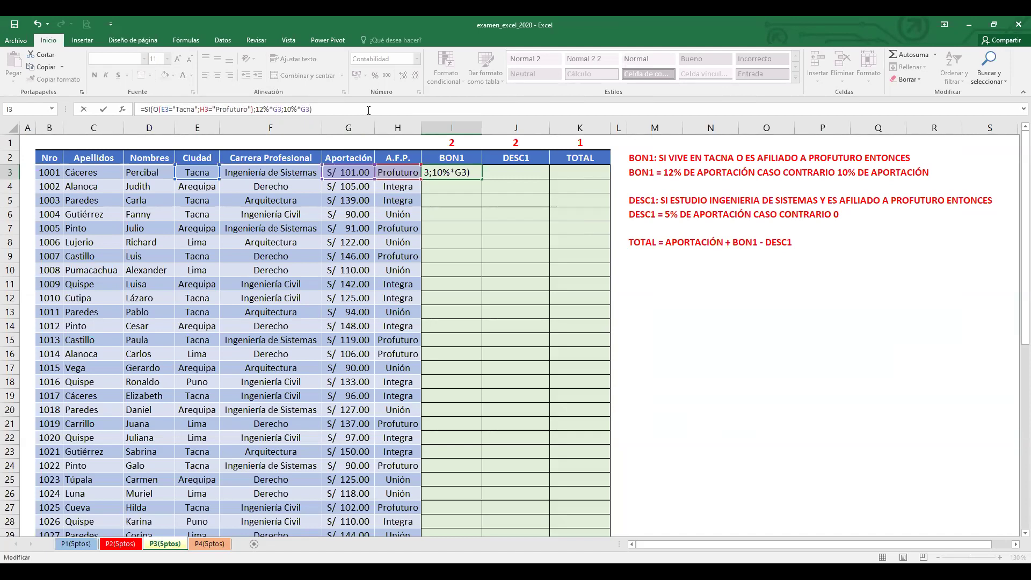
Copy the complete BON1 formula text from I3 and commit the formula to the cell
key("shift+Home")
key("ctrl+c")
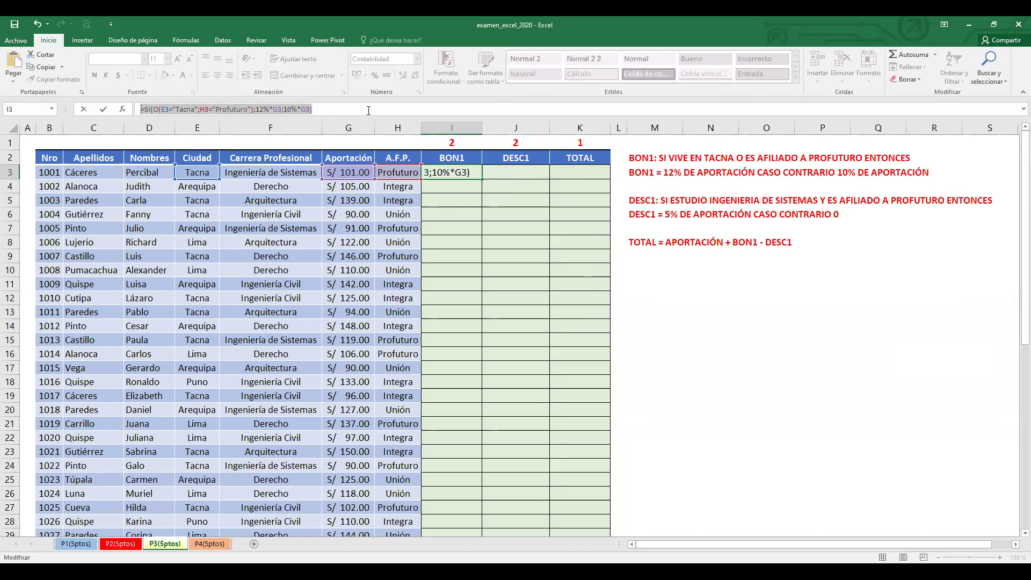
key("alt+Tab")
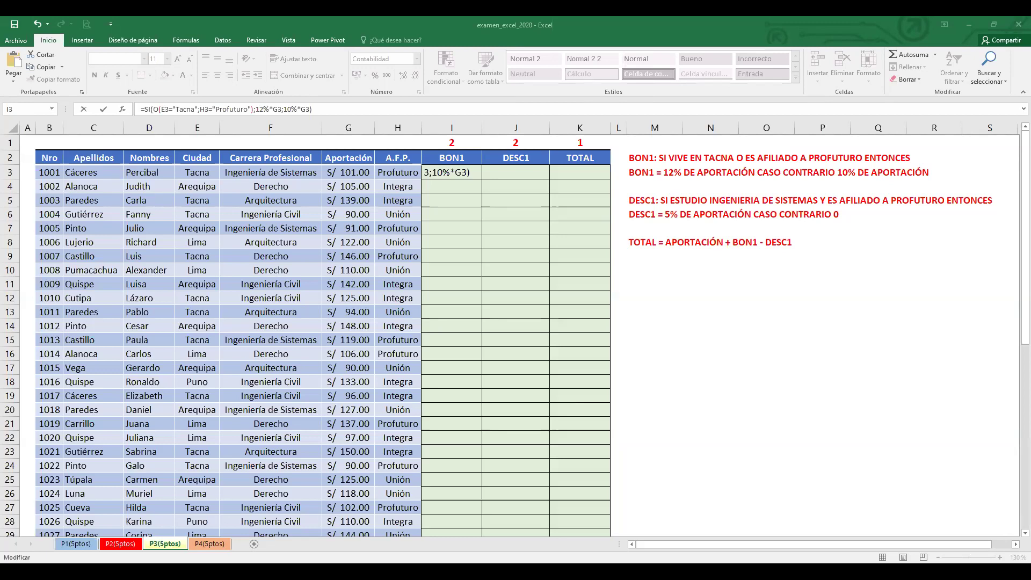
left_click(451, 107)
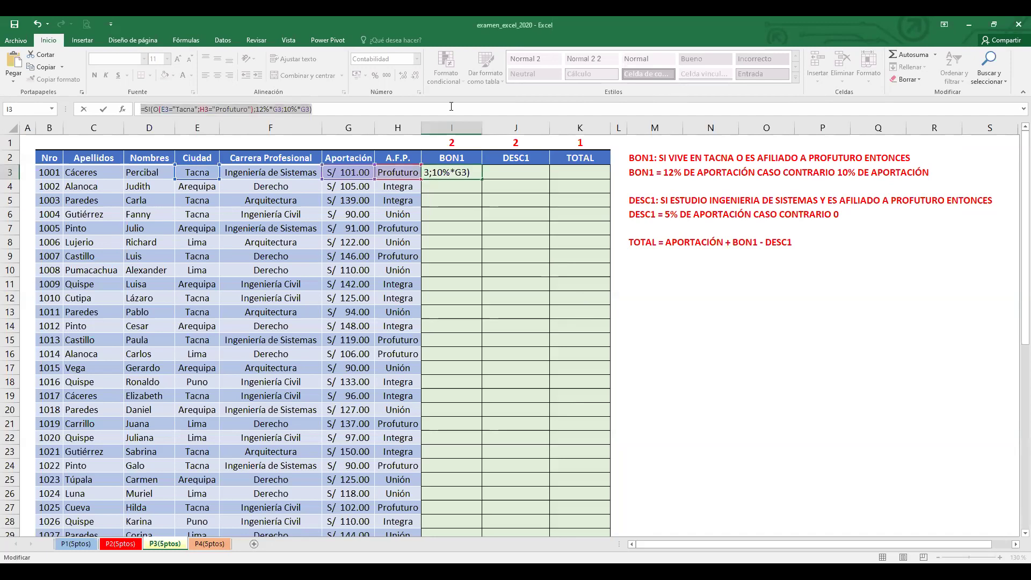
key("Return")
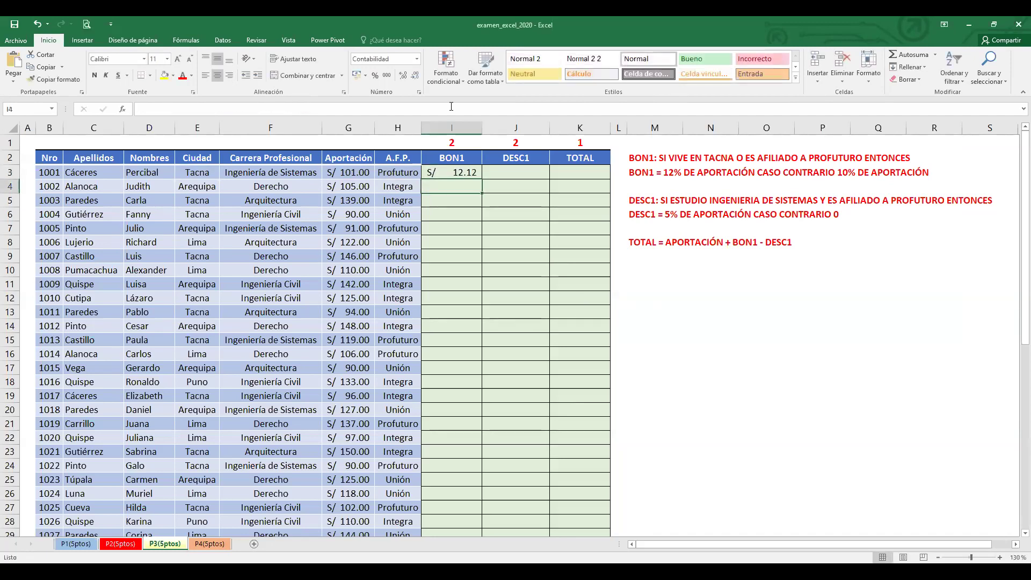
left_click(468, 169)
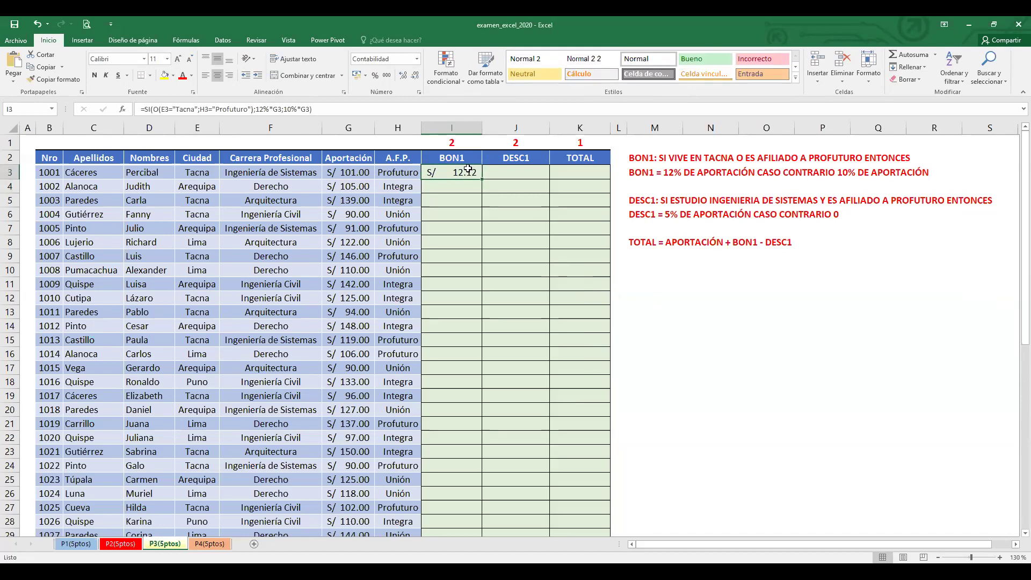
Check the DESC1 rule in M5 and begin an SI formula in J3 with a nested Y function as its logical test
left_click(523, 167)
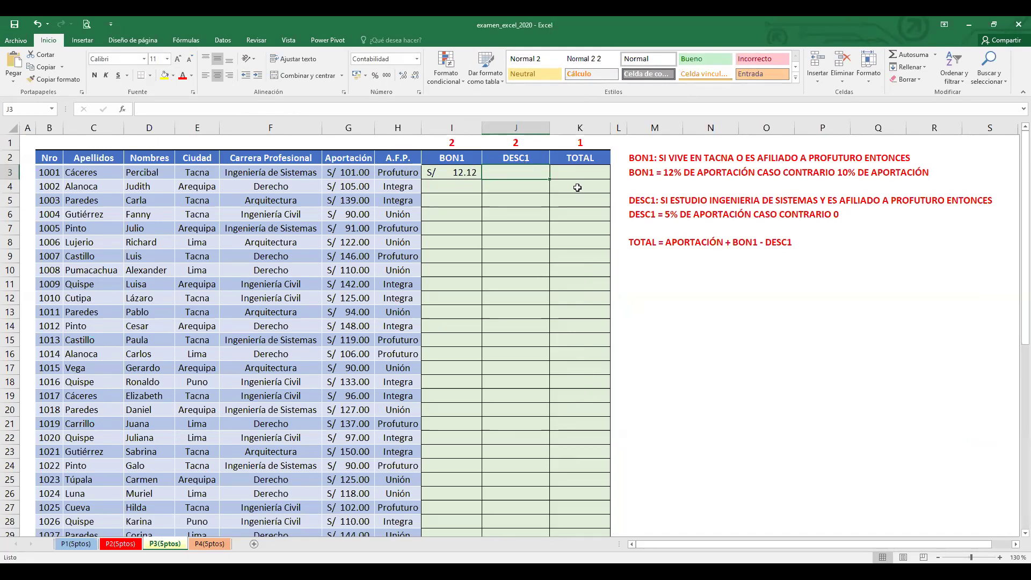
left_click(641, 204)
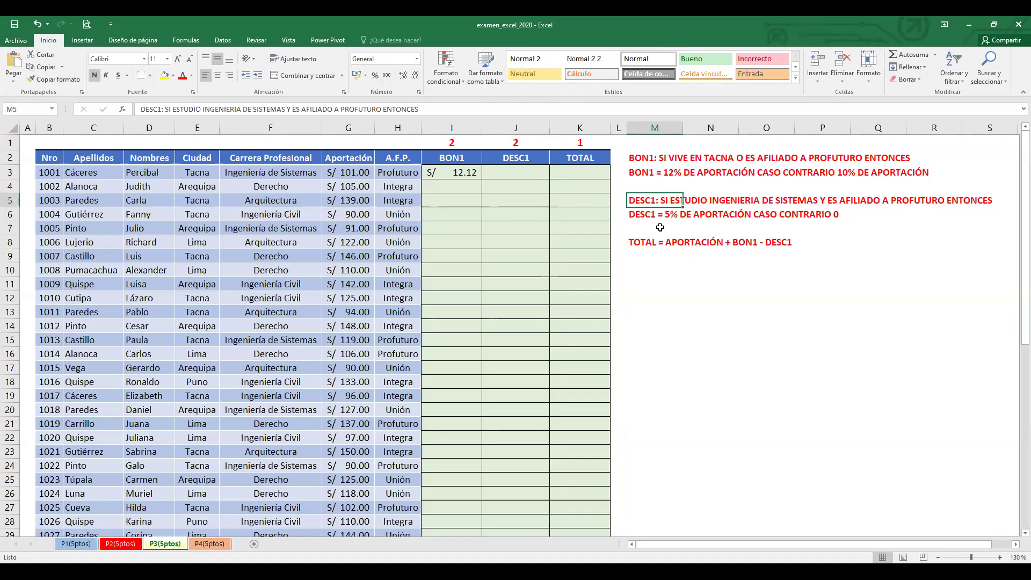
left_click(514, 172)
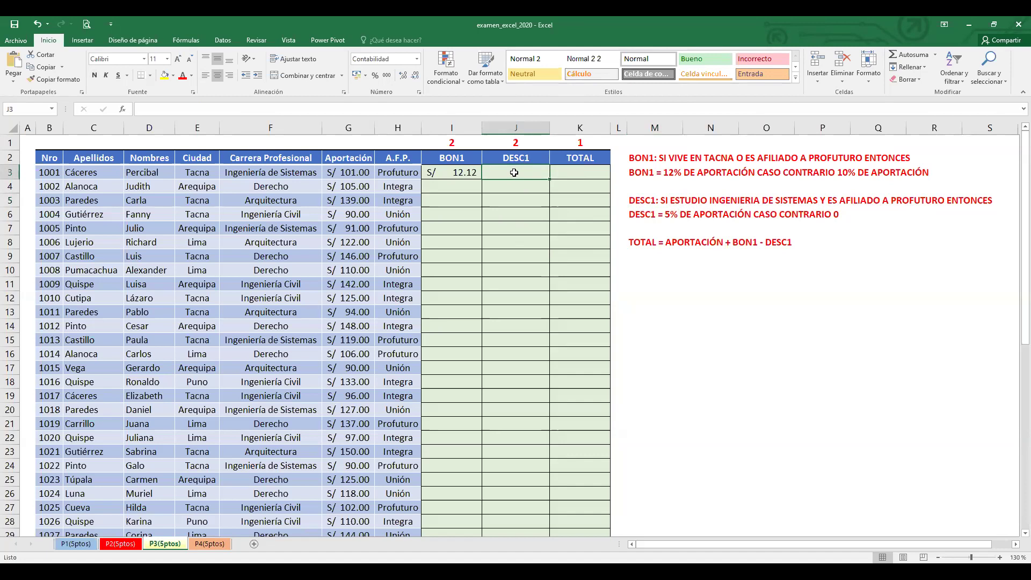
left_click(487, 110)
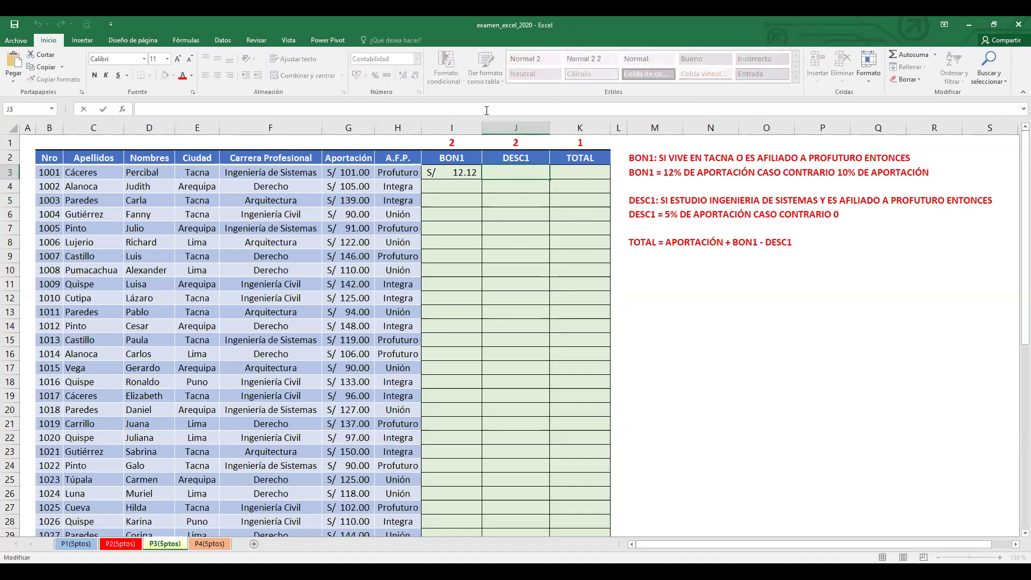
type("=SI(")
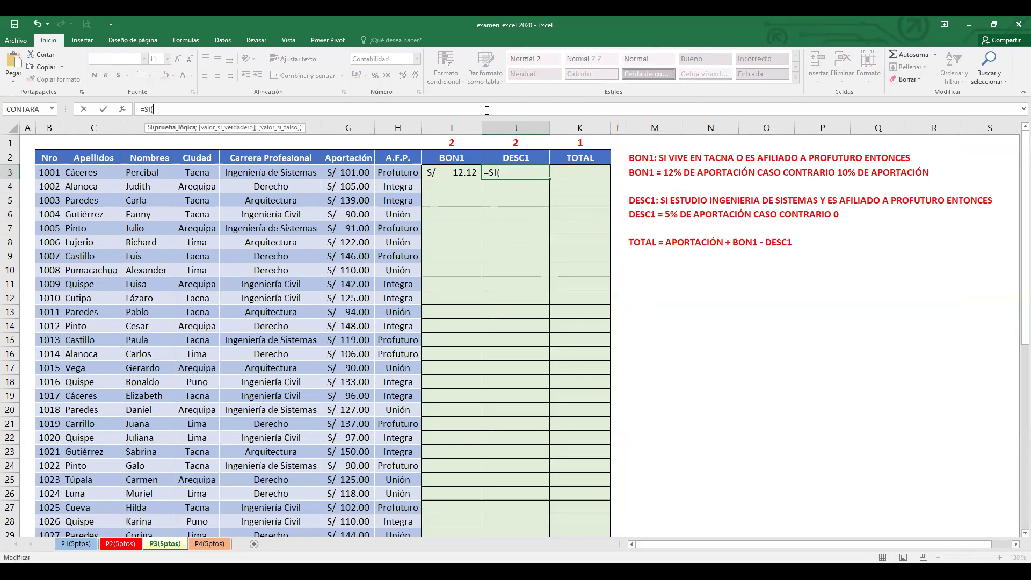
type("Y")
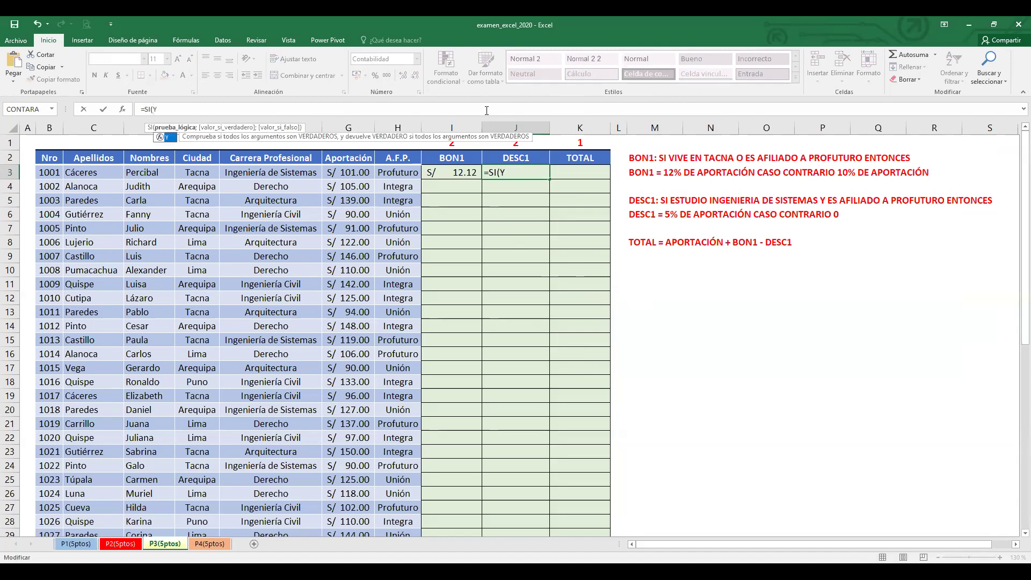
type("(")
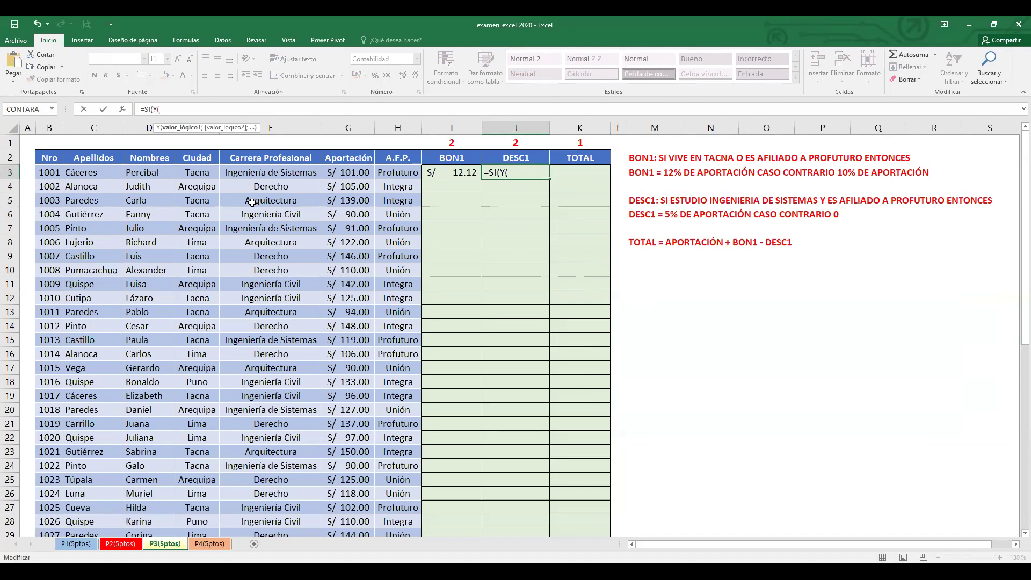
Enter F3="Ingeniería de Sistemas" as the first condition of the Y function in J3
left_click(258, 174)
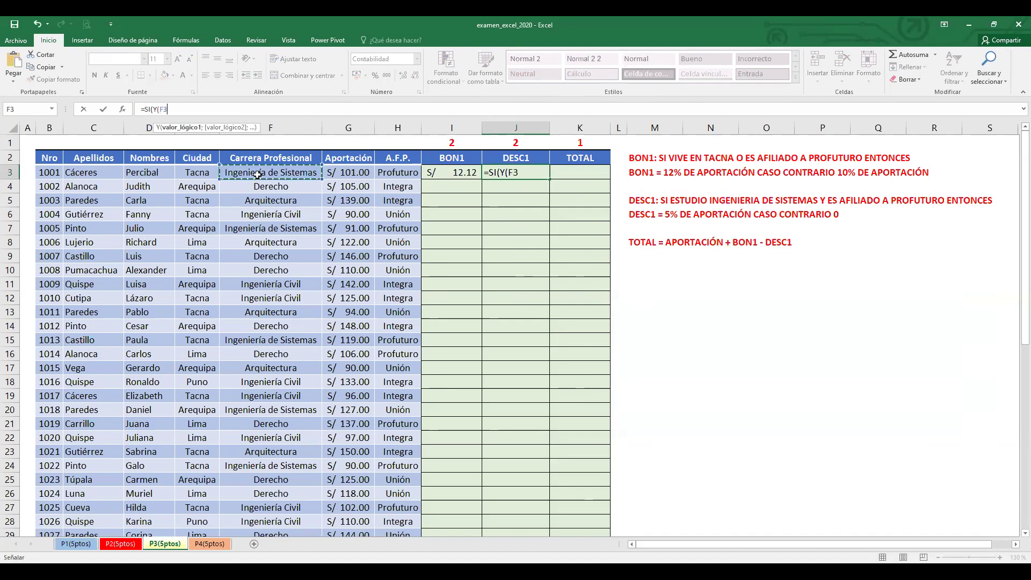
type("=\"")
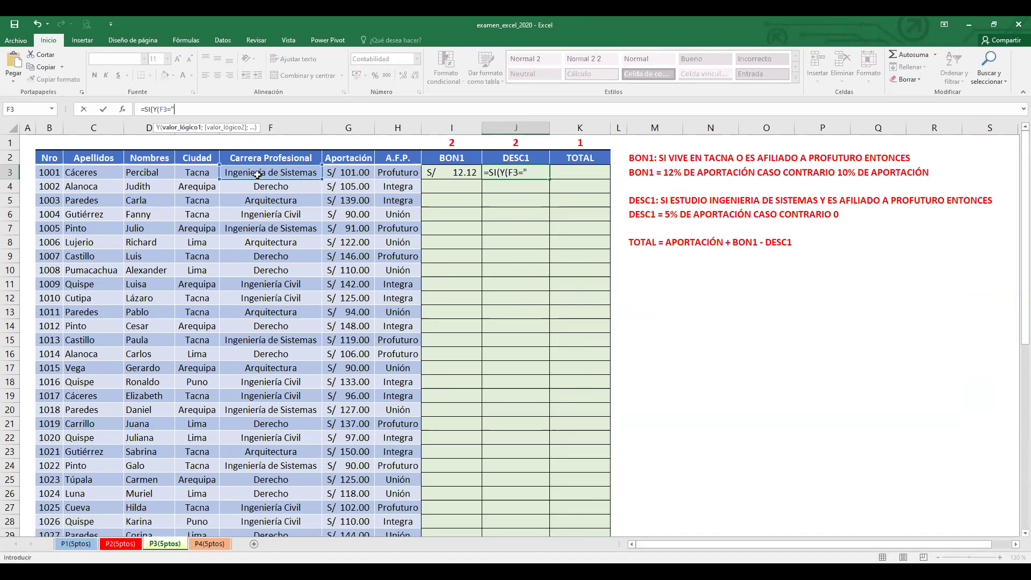
type("Ingen")
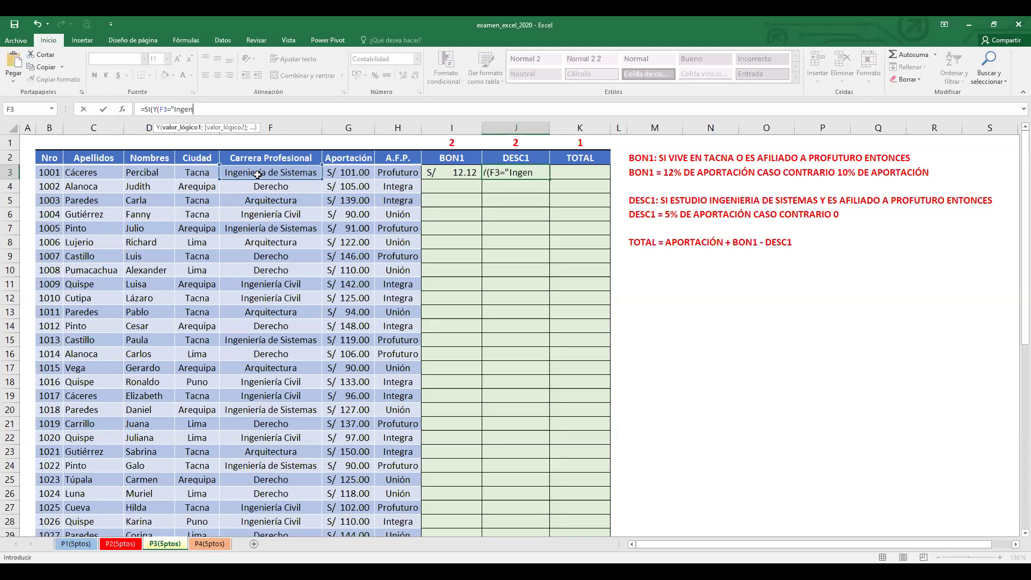
type("iería de Sistemas")
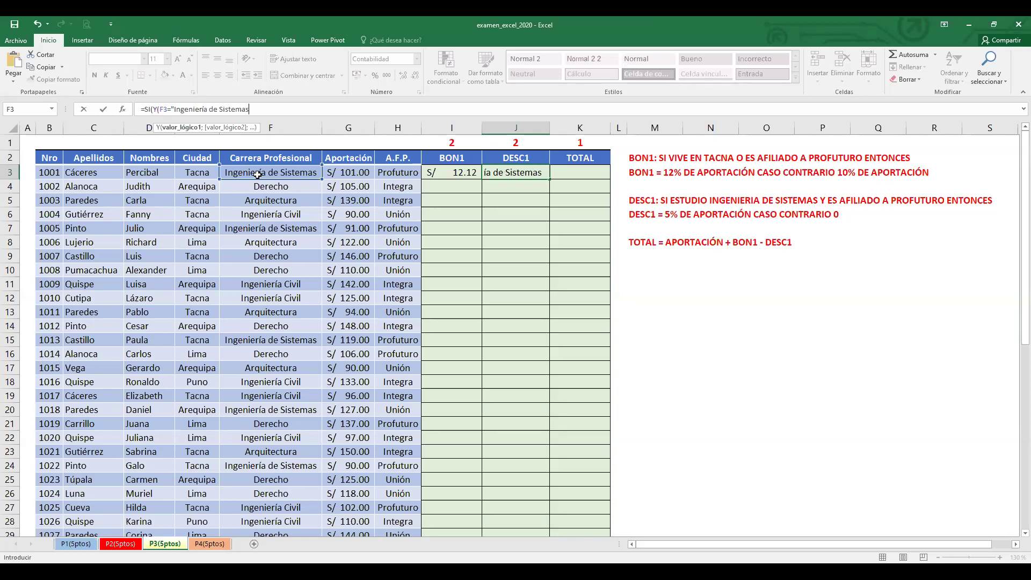
type("\";")
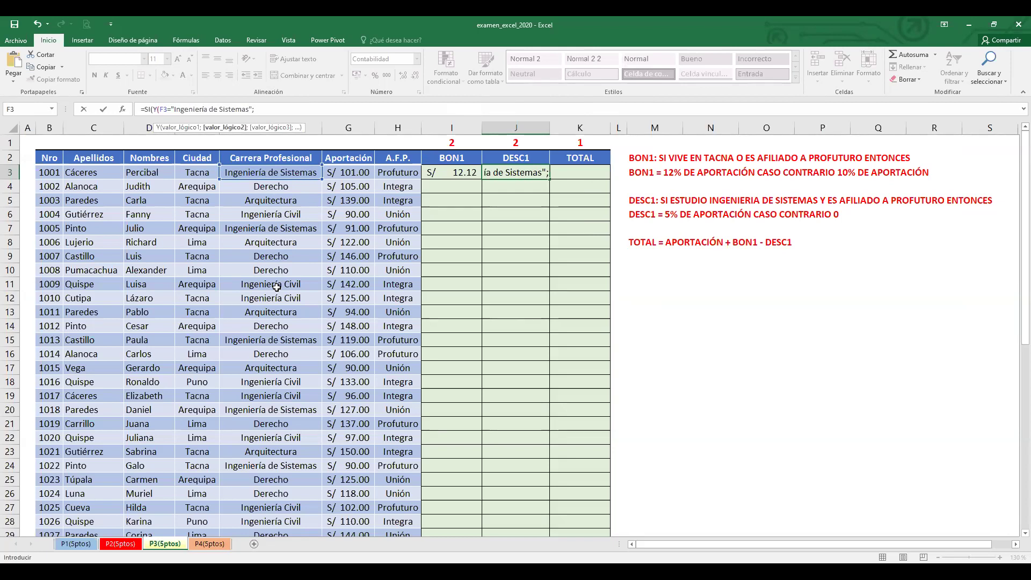
Add H3="Profuturo" as the second condition of the Y function in J3 and close the logical test
left_click(402, 171)
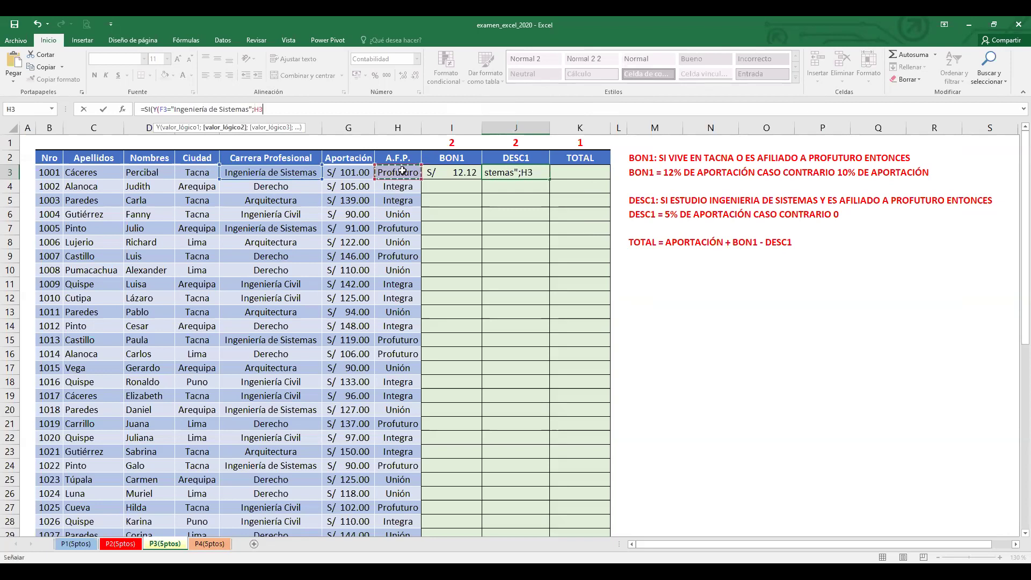
type("=")
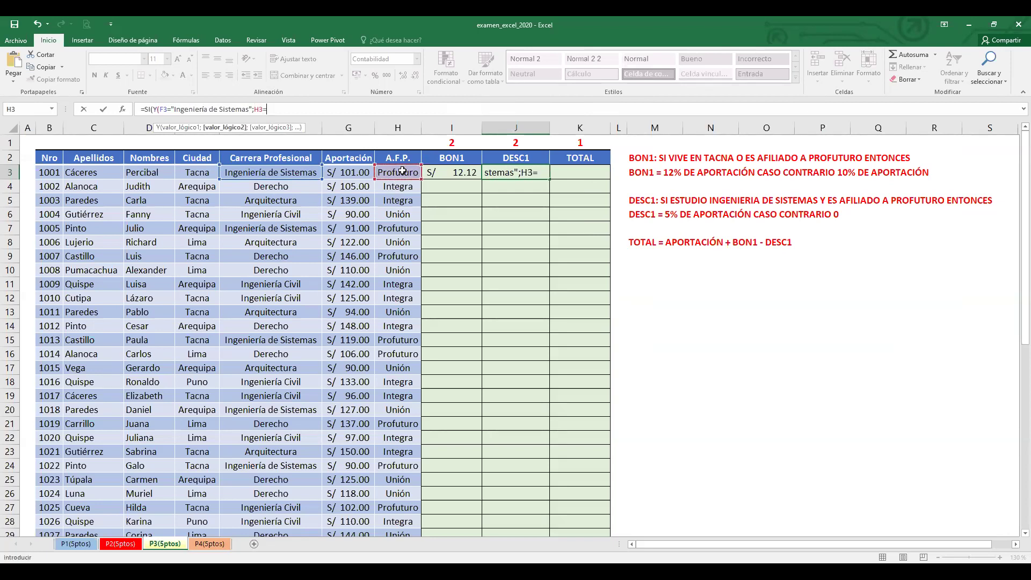
type("\"")
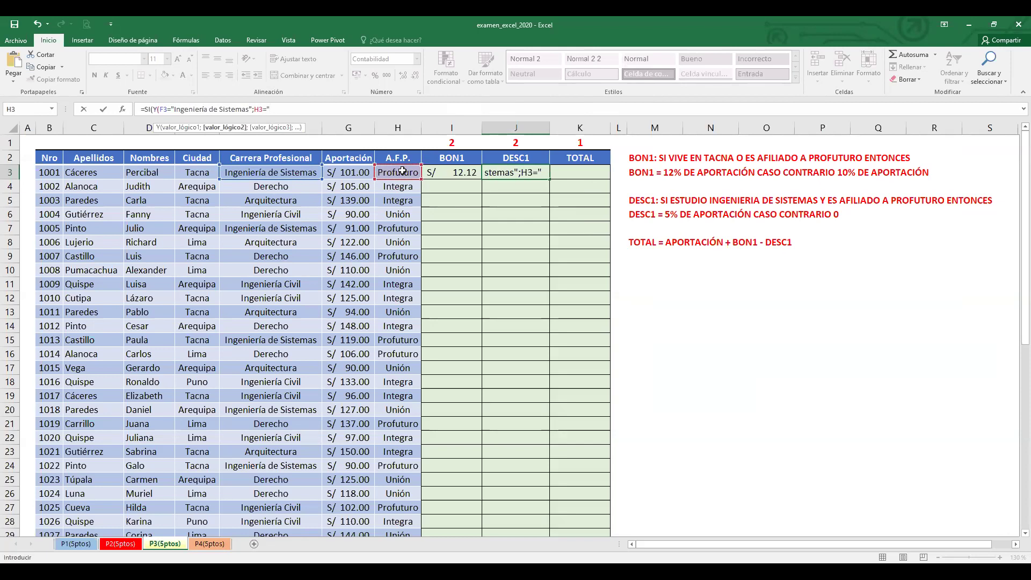
type("Profuturo\");")
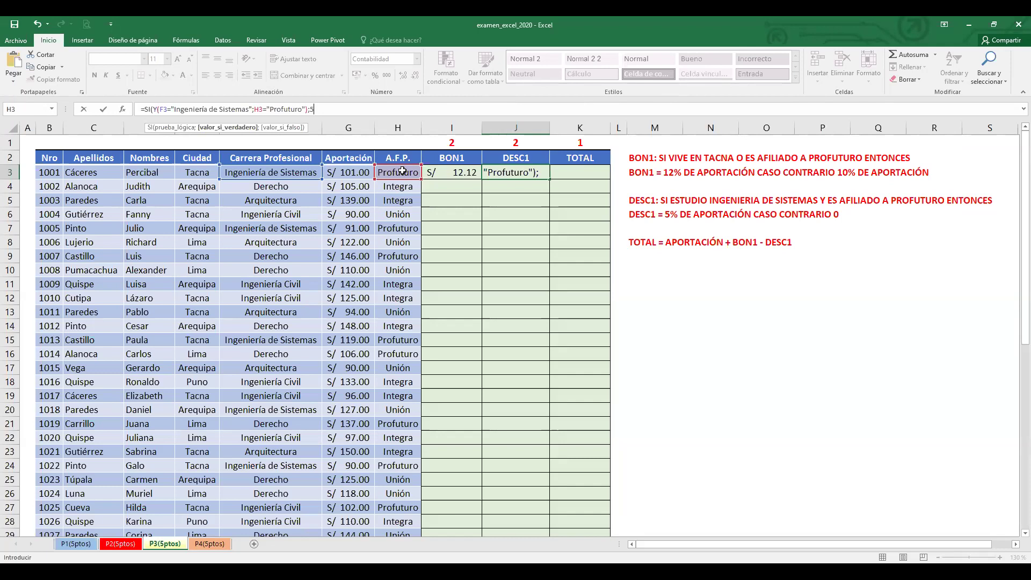
Complete the J3 formula with 5%*G3 if true and 0 if false, and commit it
type("5%*")
left_click(345, 173)
type(";")
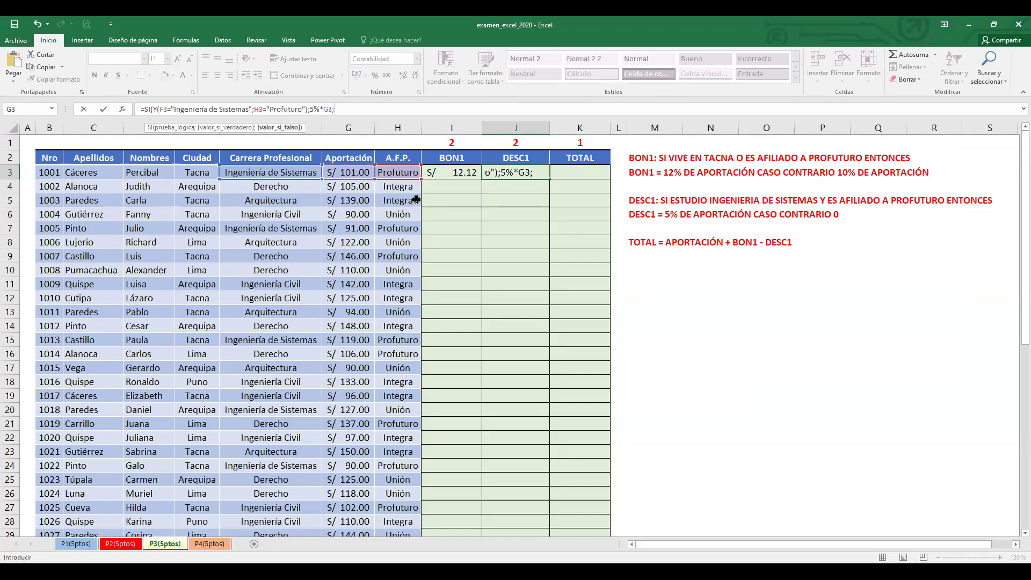
type("0")
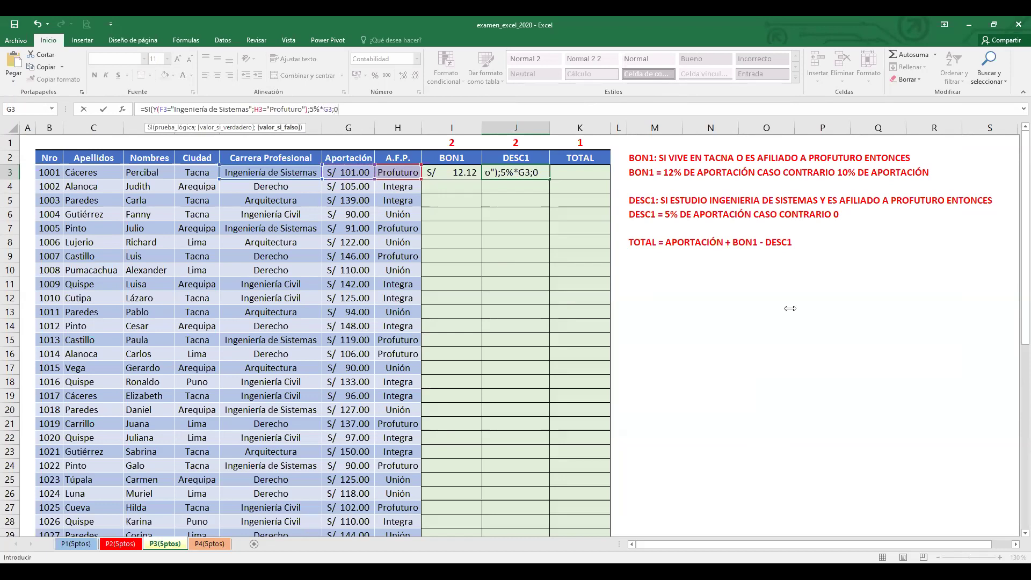
type(")")
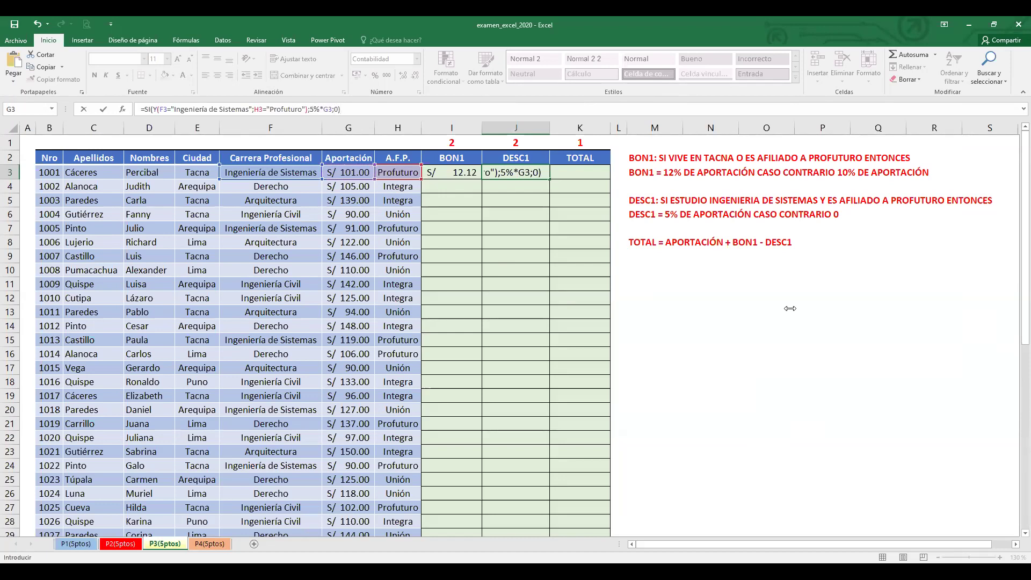
key("ctrl+Return")
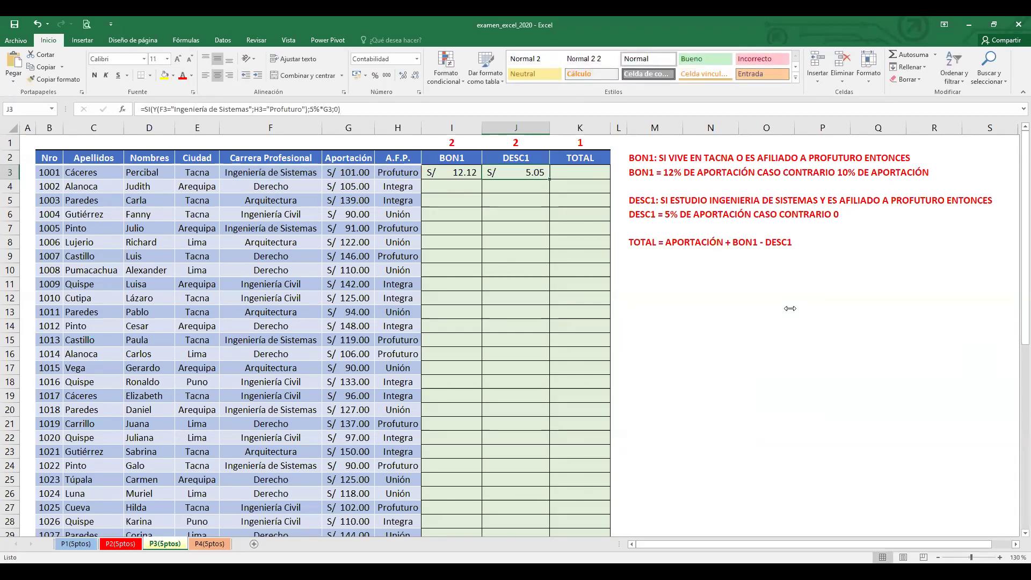
Highlight the complete DESC1 formula text in J3 and leave cell editing
left_click(445, 110)
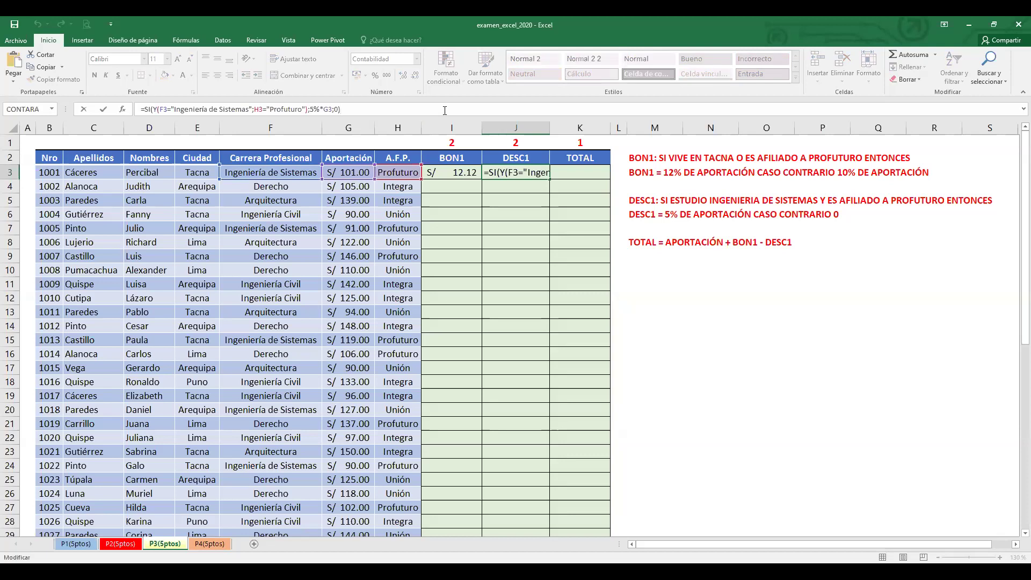
key("shift+Home")
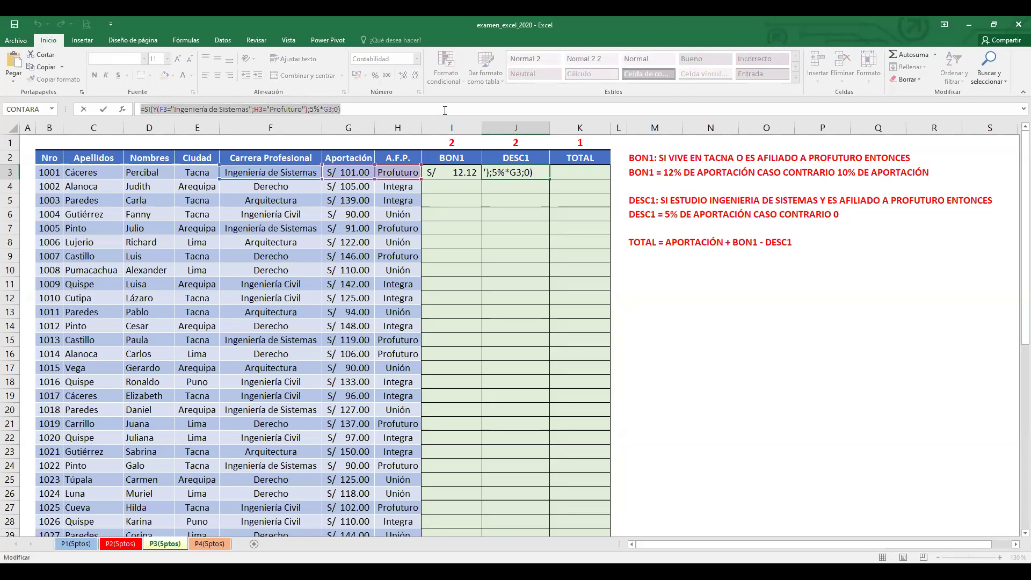
key("alt+Tab")
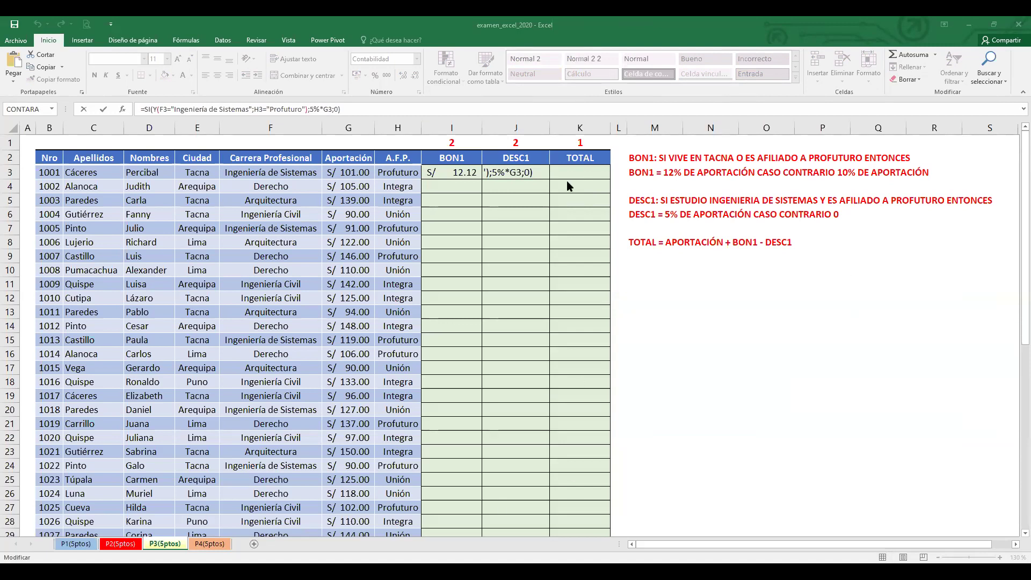
left_click(591, 180)
key("Escape")
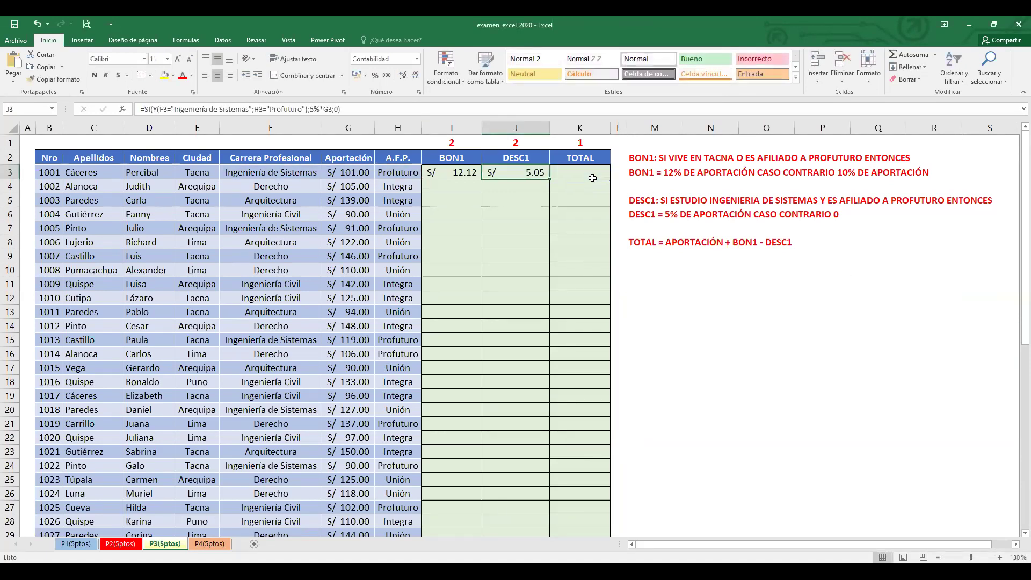
Switch to sheet P4(5ptos) and auto-fit the width of the E.Civil column
left_click(215, 544)
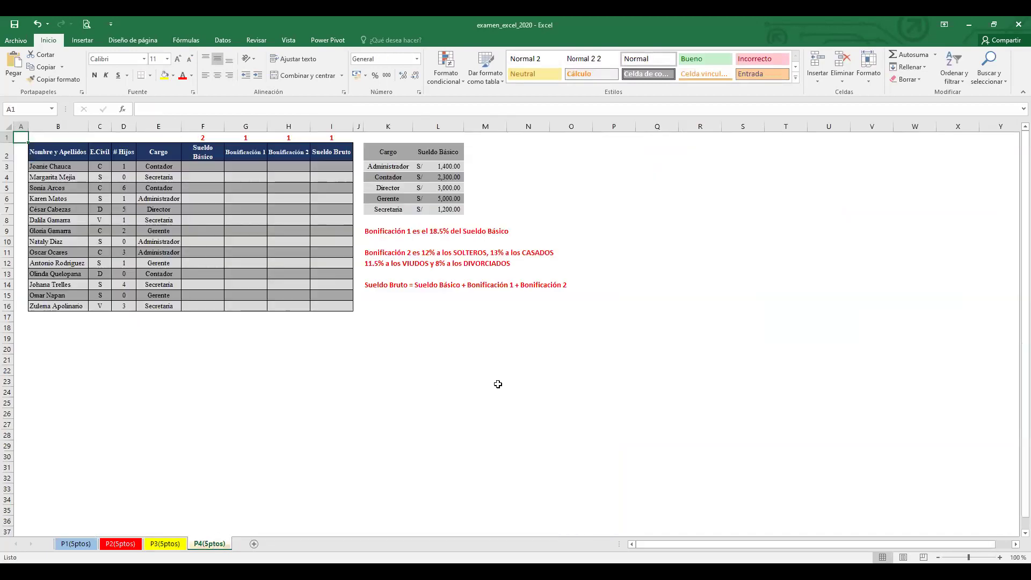
scroll(498, 384, "up", 2, "ctrl")
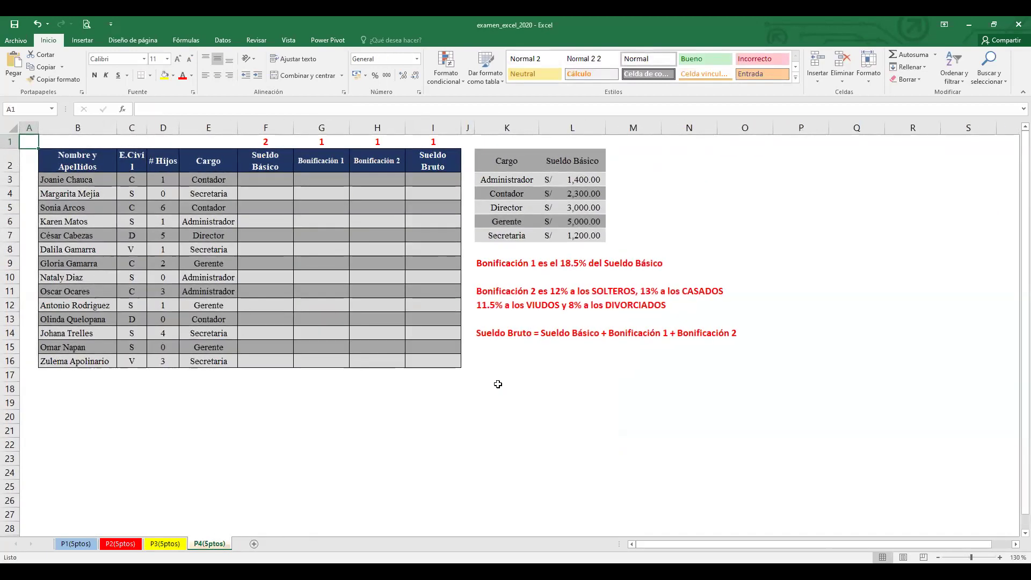
scroll(498, 384, "up", 1, "ctrl")
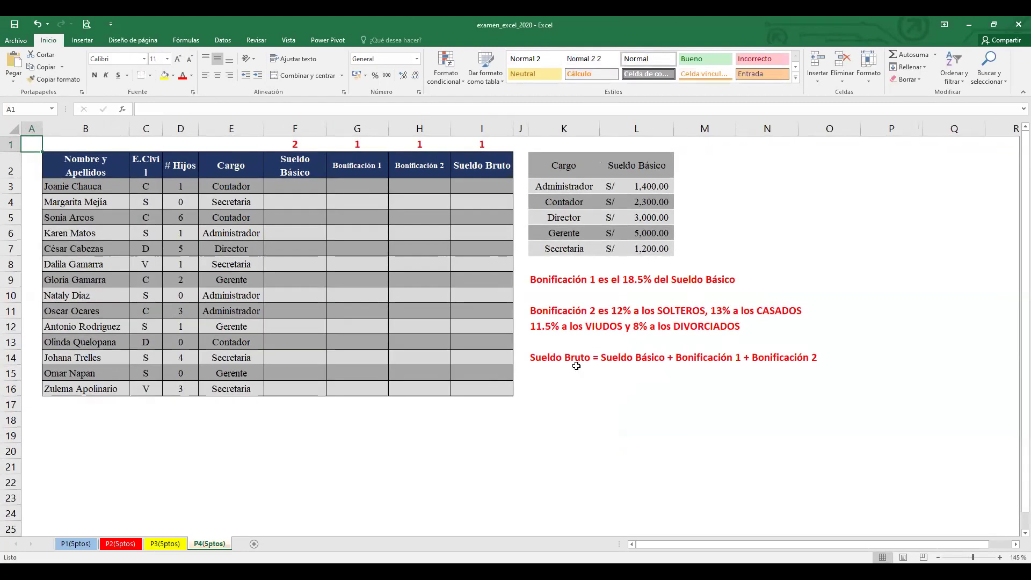
left_click(304, 187)
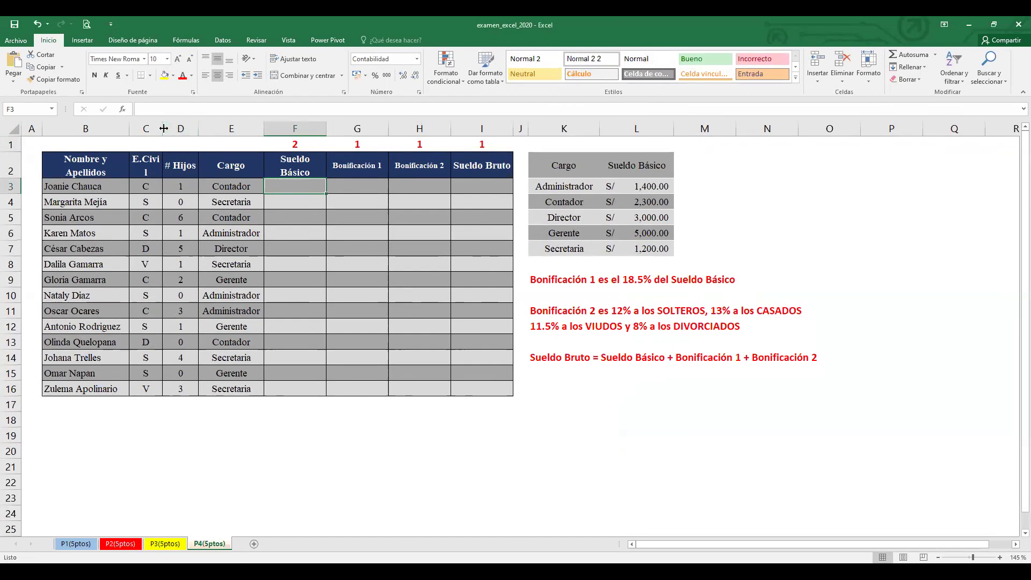
double_click(164, 128)
Examine the employee table's given data columns and the Sueldo Básico column still needing a formula
left_click_drag(86, 166, 475, 386)
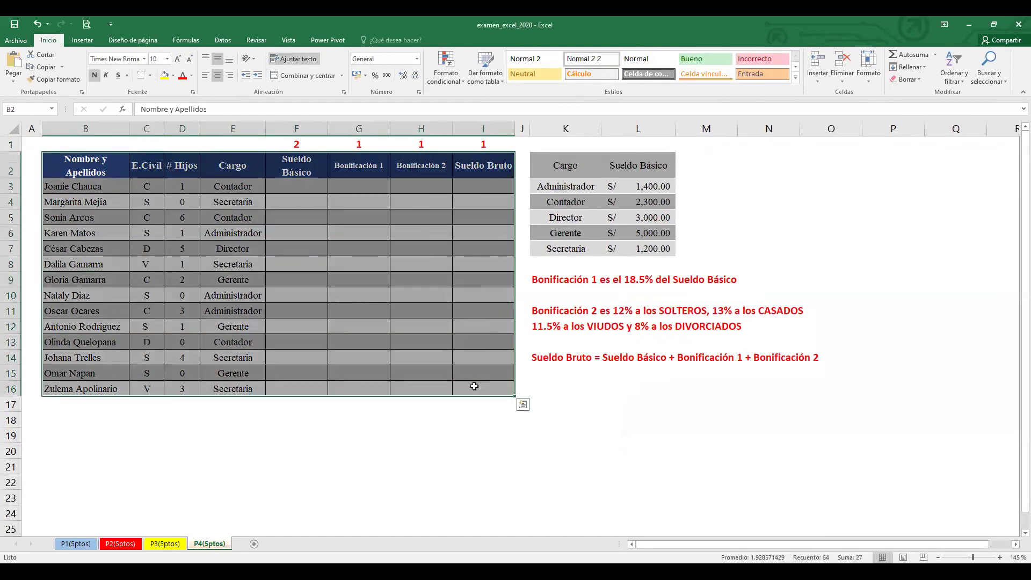
left_click(297, 436)
left_click_drag(102, 130, 251, 142)
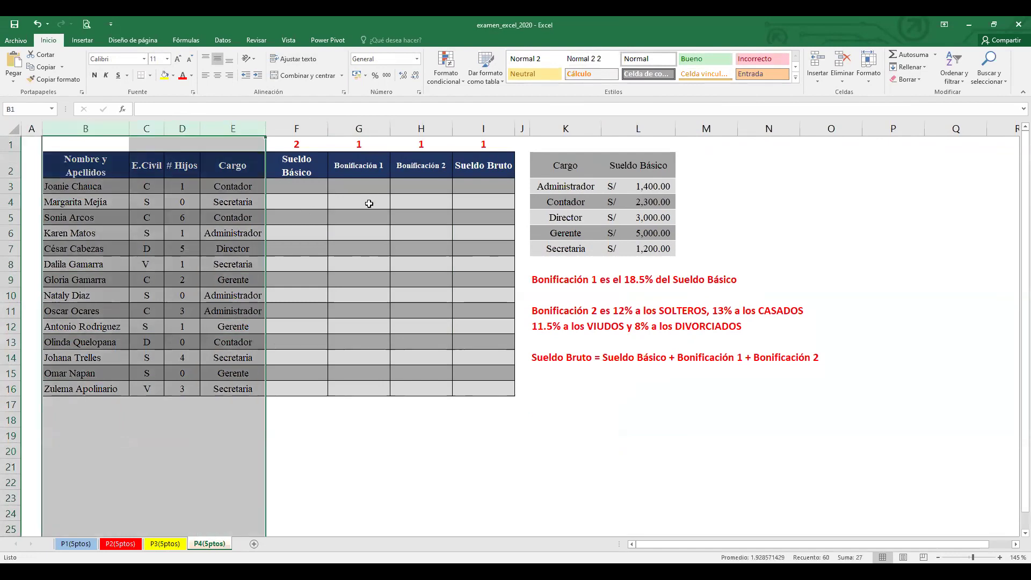
left_click(107, 183)
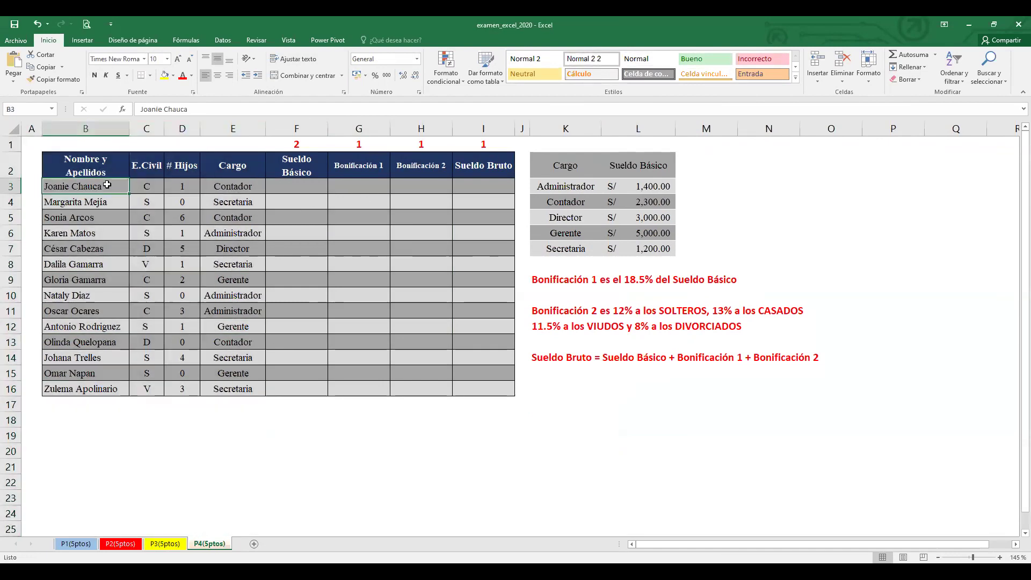
left_click(142, 188)
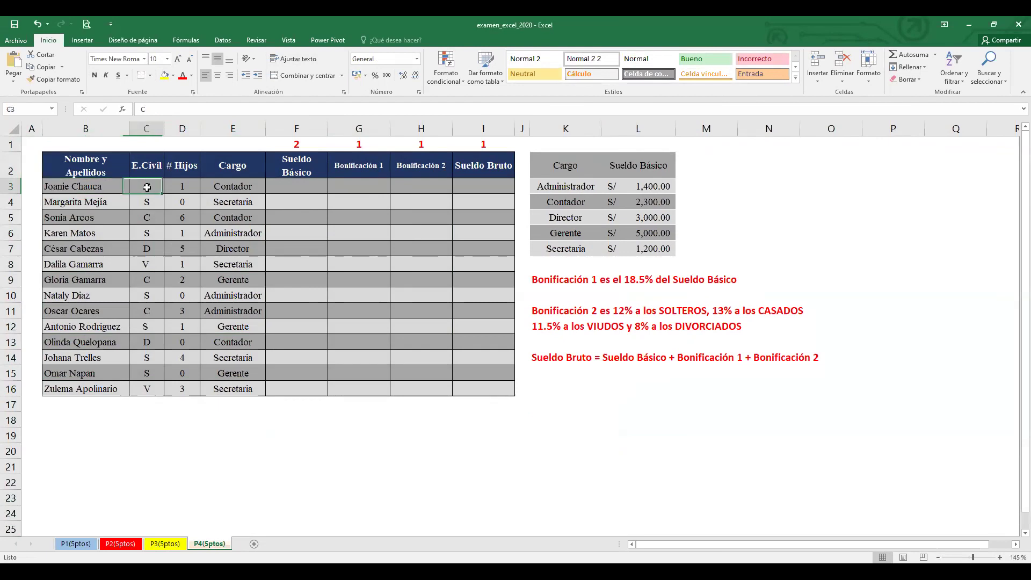
left_click(175, 186)
left_click(223, 193)
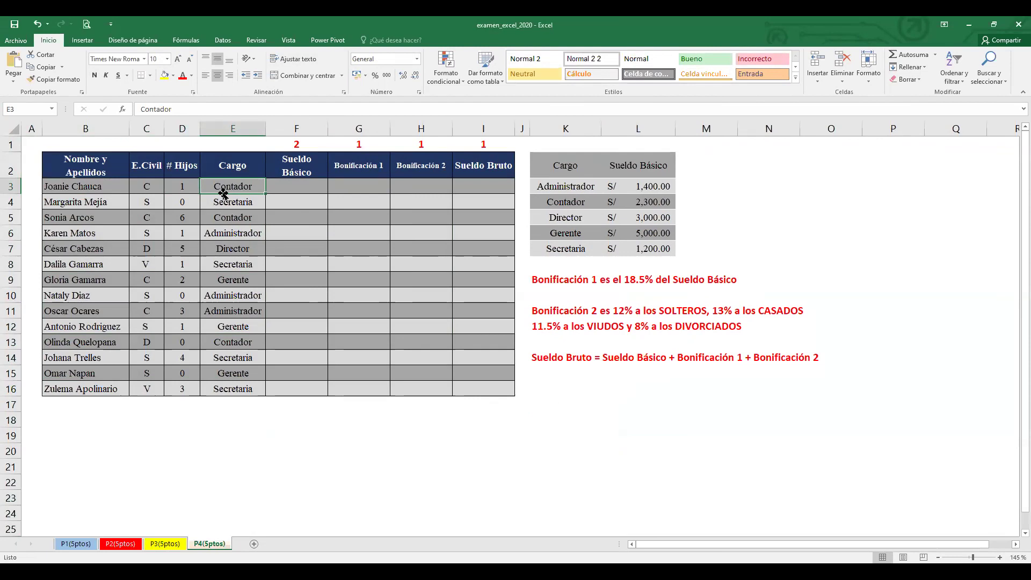
left_click(293, 185)
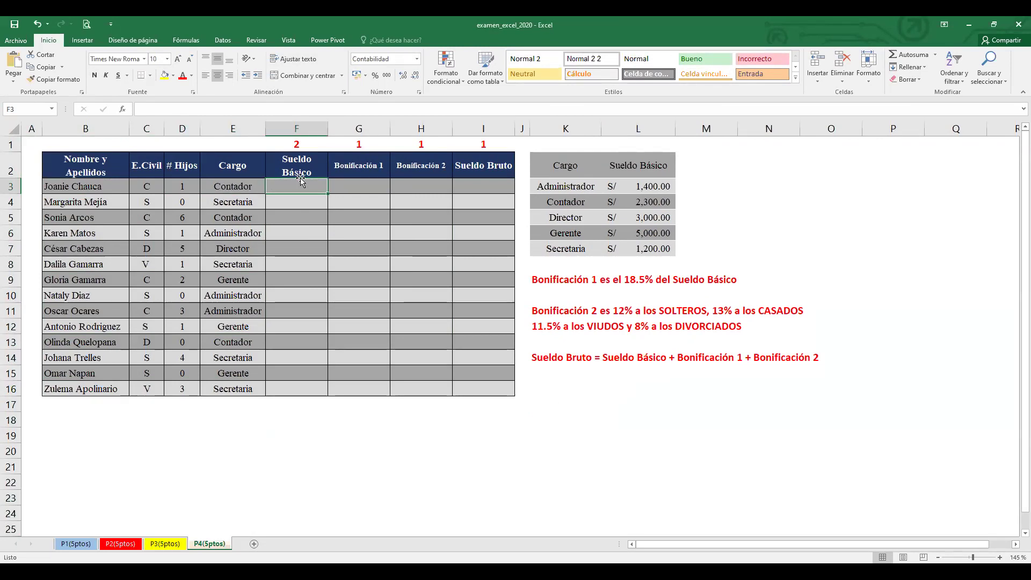
Compare the Cargo entries in E3, E4, E6 and E7 with the matching salaries in the Cargo–Sueldo Básico table K2:L7
left_click_drag(572, 168, 634, 250)
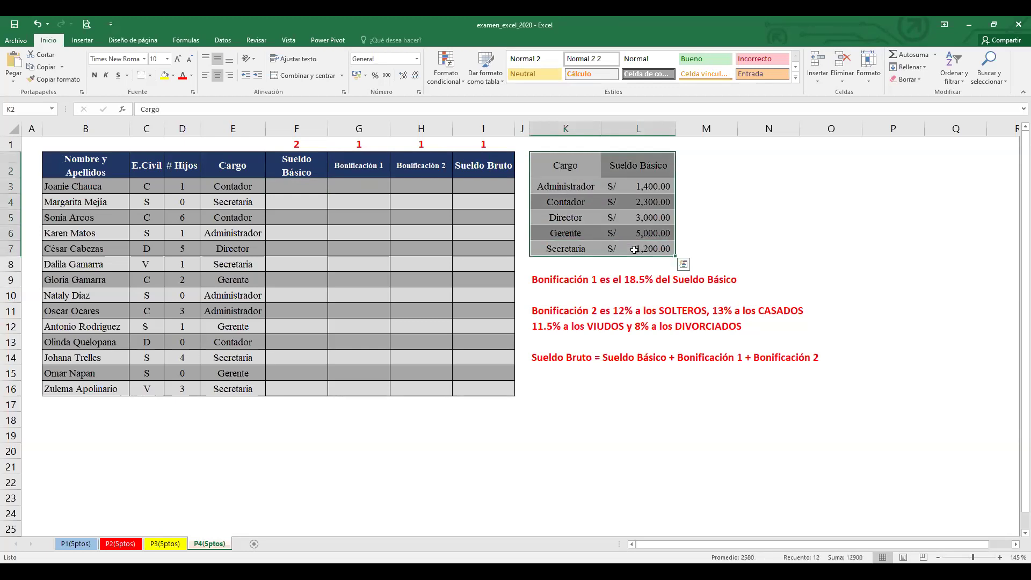
left_click(246, 188)
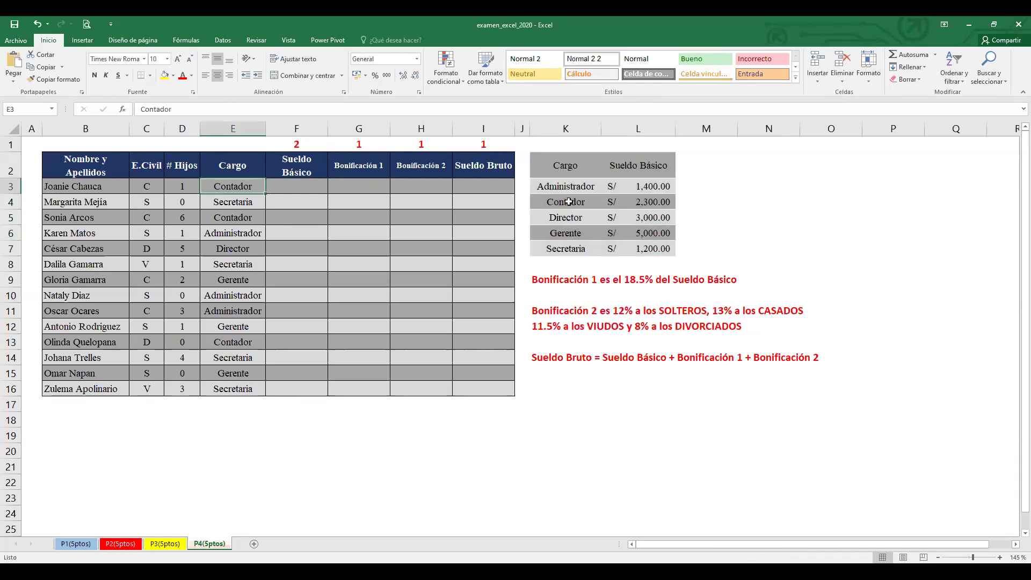
left_click(656, 206)
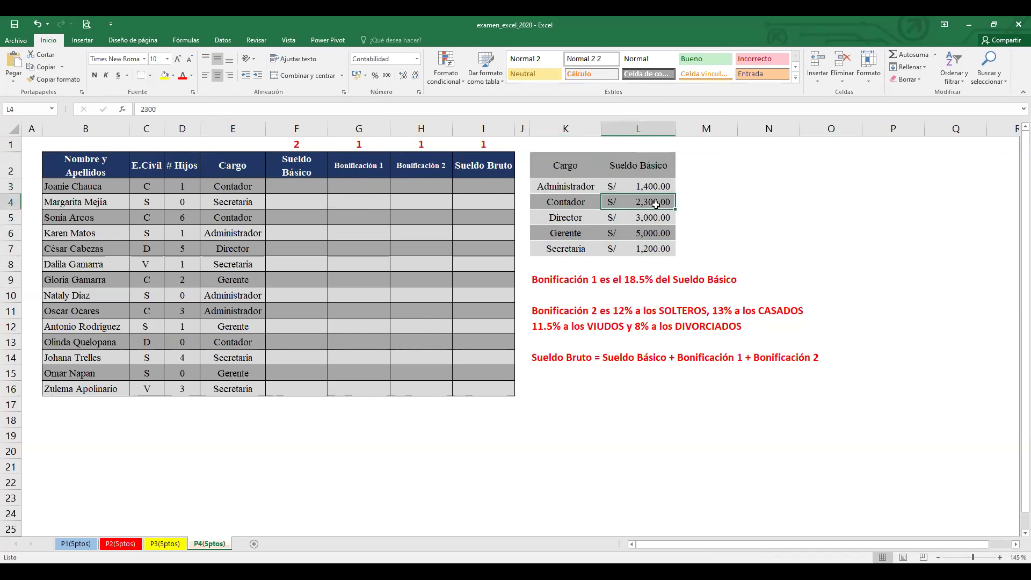
left_click(245, 203)
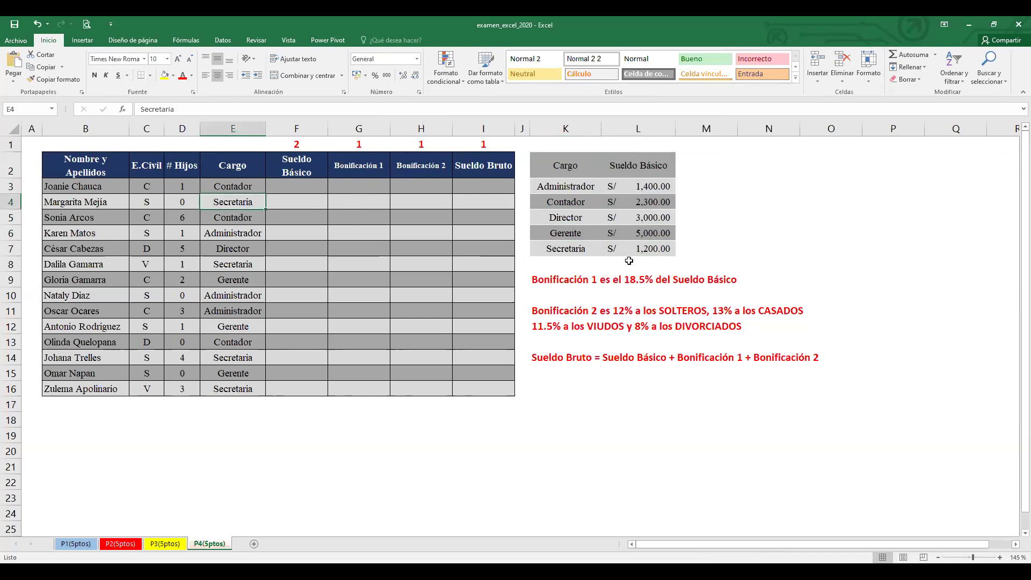
left_click(643, 251)
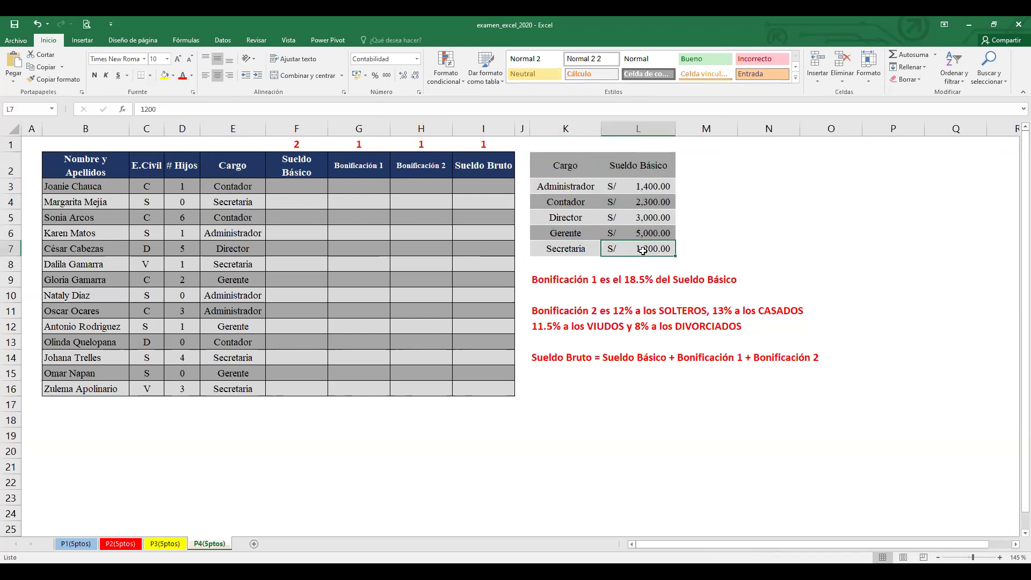
left_click(232, 235)
left_click(658, 187)
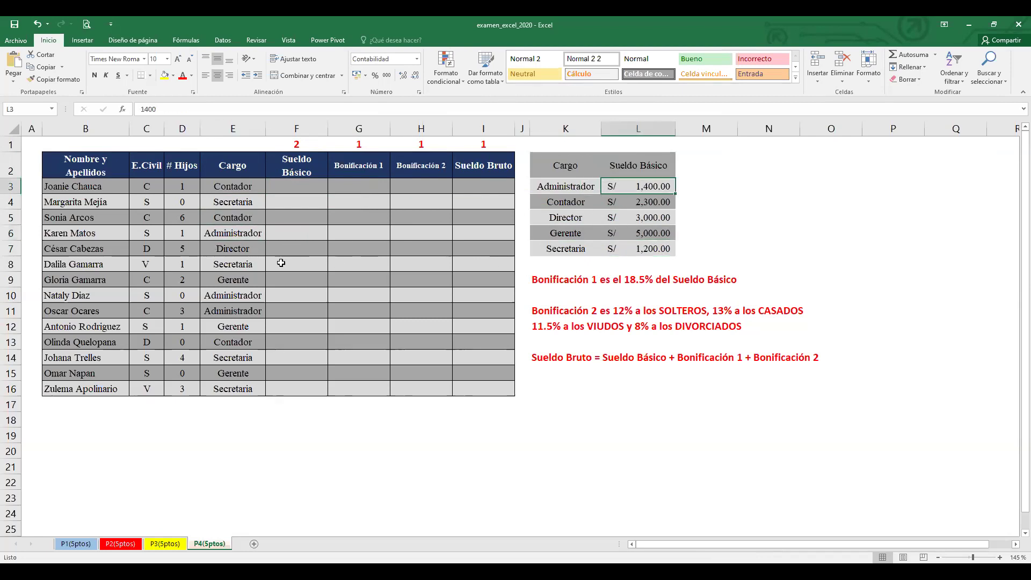
left_click(246, 251)
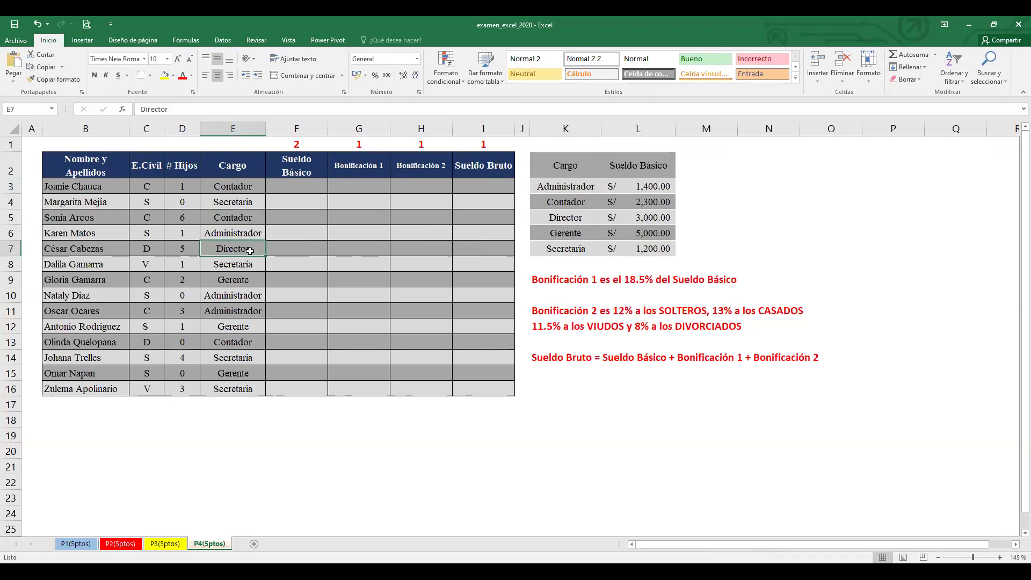
left_click(640, 221)
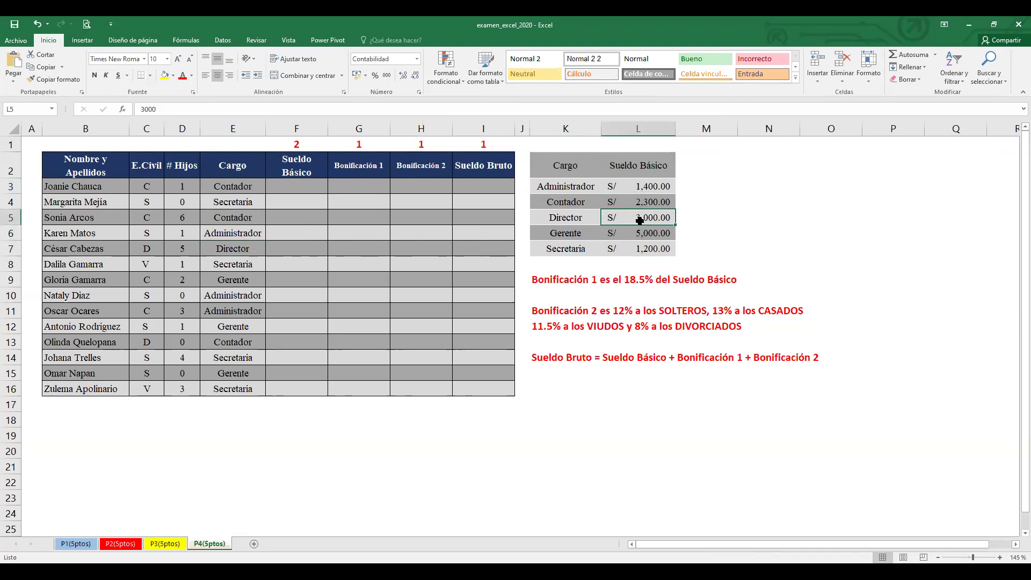
Enter 2300 as the Sueldo Básico in F3 and 1200 in F4 by hand
left_click(311, 186)
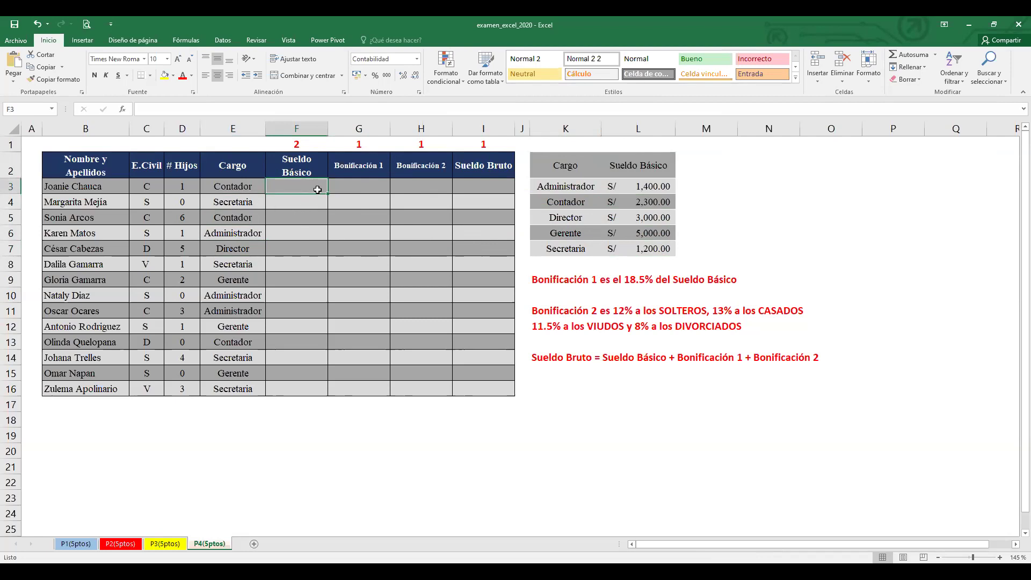
type("2")
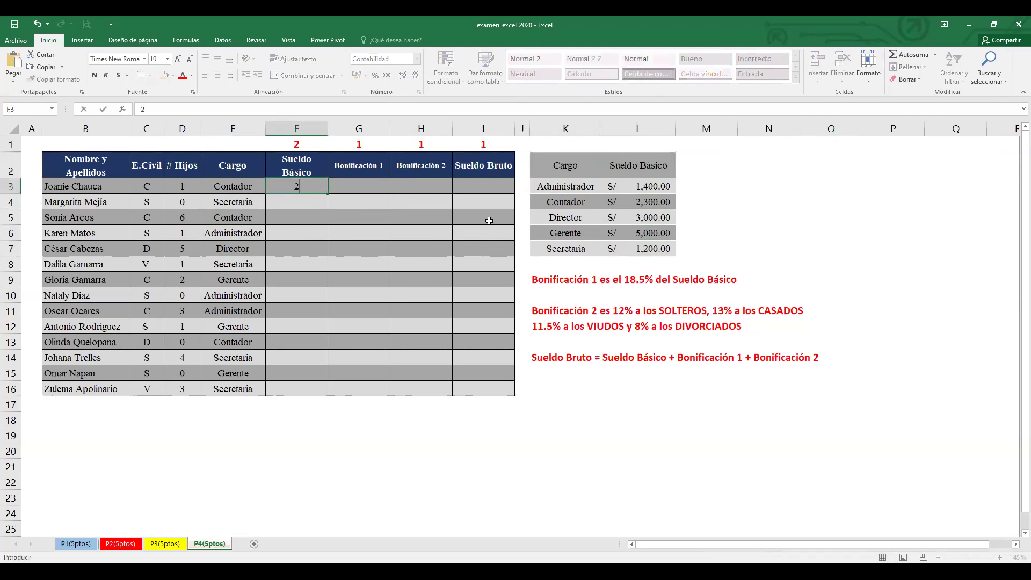
type("300")
key("ctrl+Return")
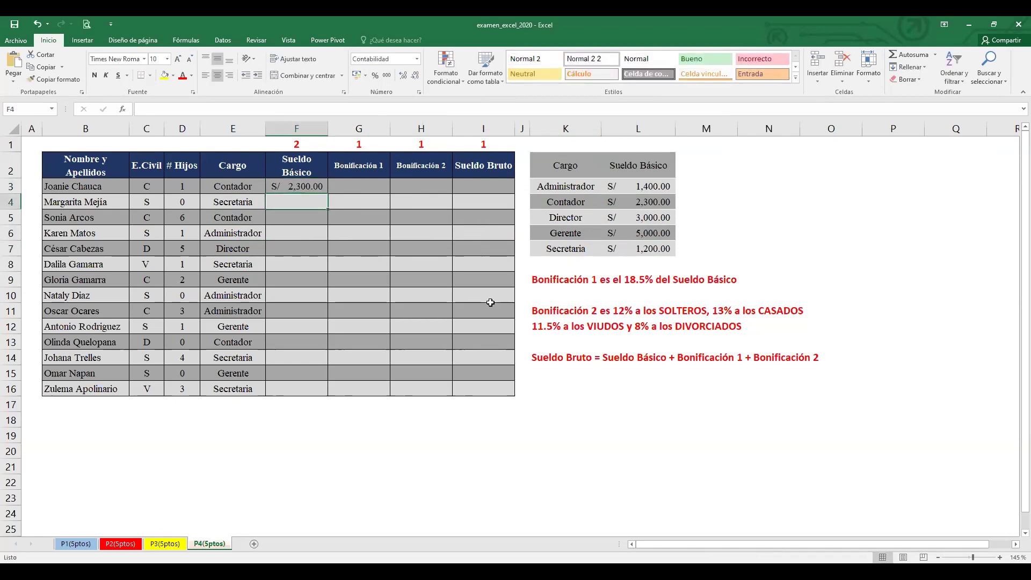
type("1200")
key("Return")
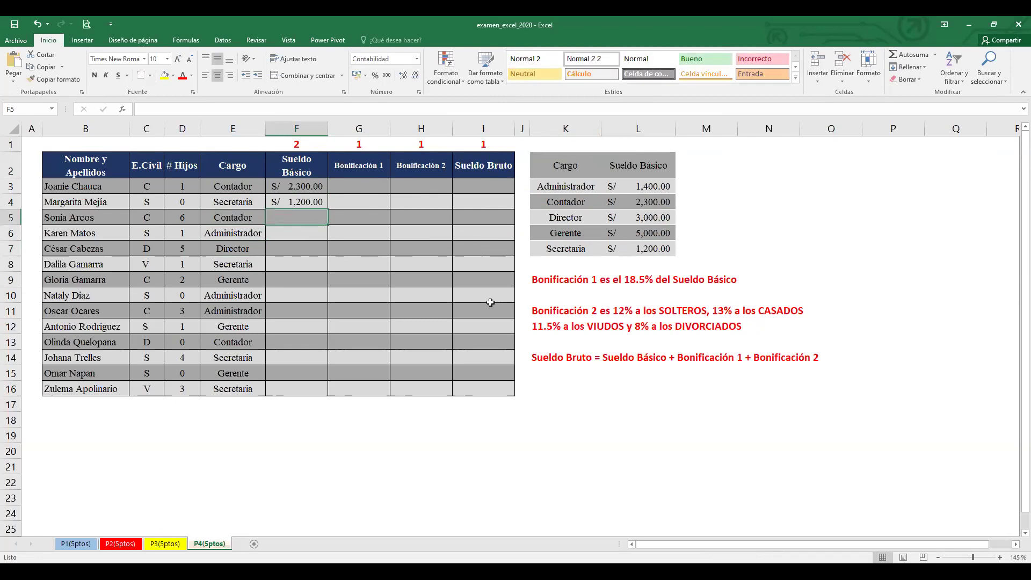
Clear the hand-entered Sueldo Básico values from F3 and F4
left_click(311, 189)
left_click(304, 196)
left_click(303, 188)
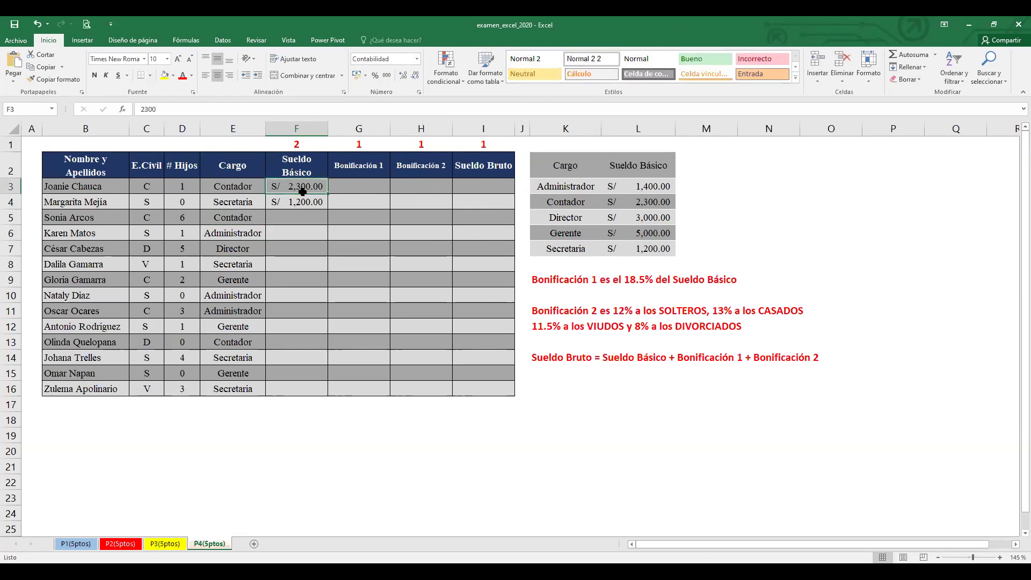
key("Delete")
left_click(299, 203)
key("Delete")
left_click(294, 189)
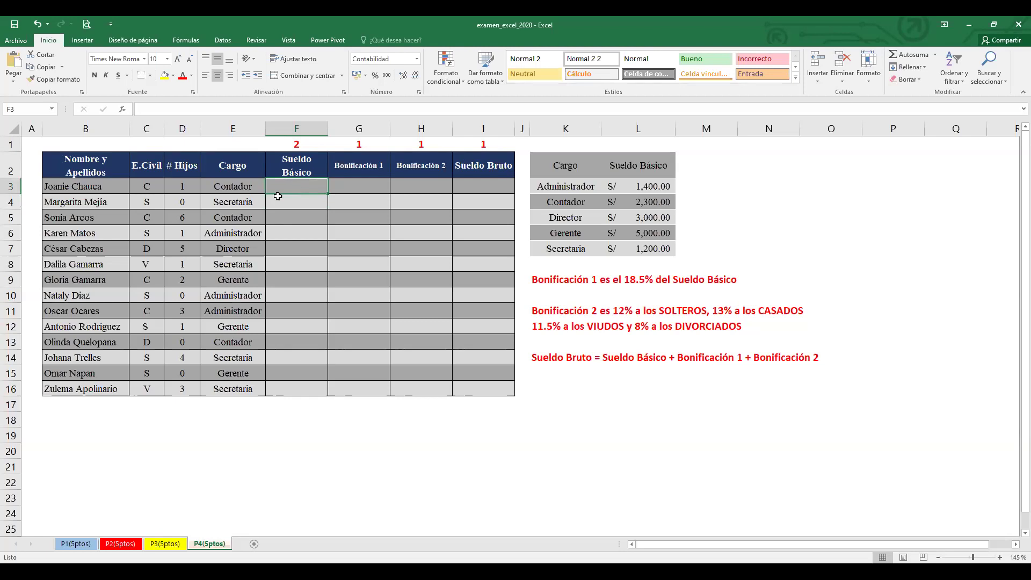
Widen the Sueldo Básico column F so its header fits on one line
left_click_drag(250, 189, 248, 386)
left_click(305, 188)
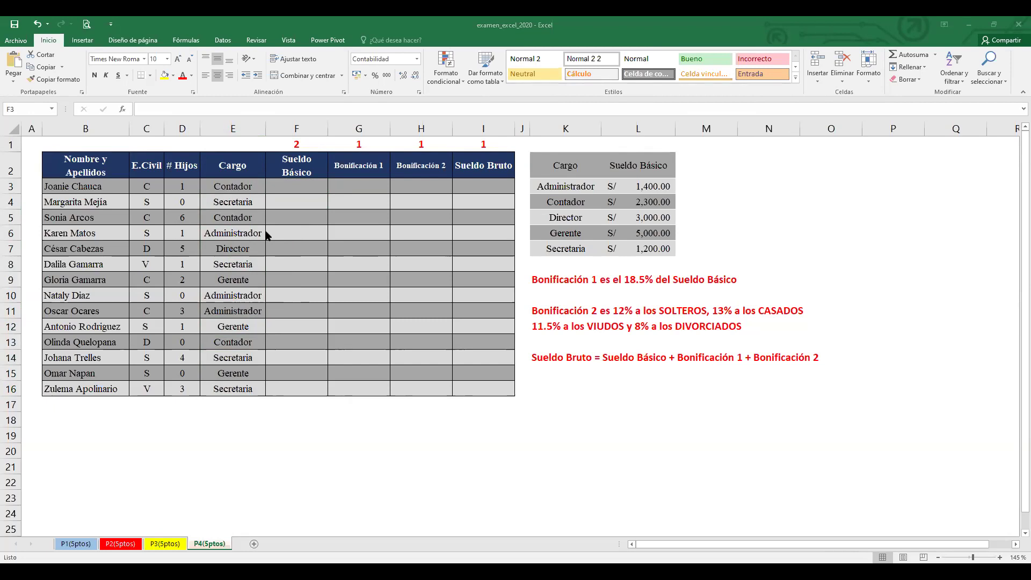
left_click_drag(330, 130, 373, 129)
left_click(430, 279)
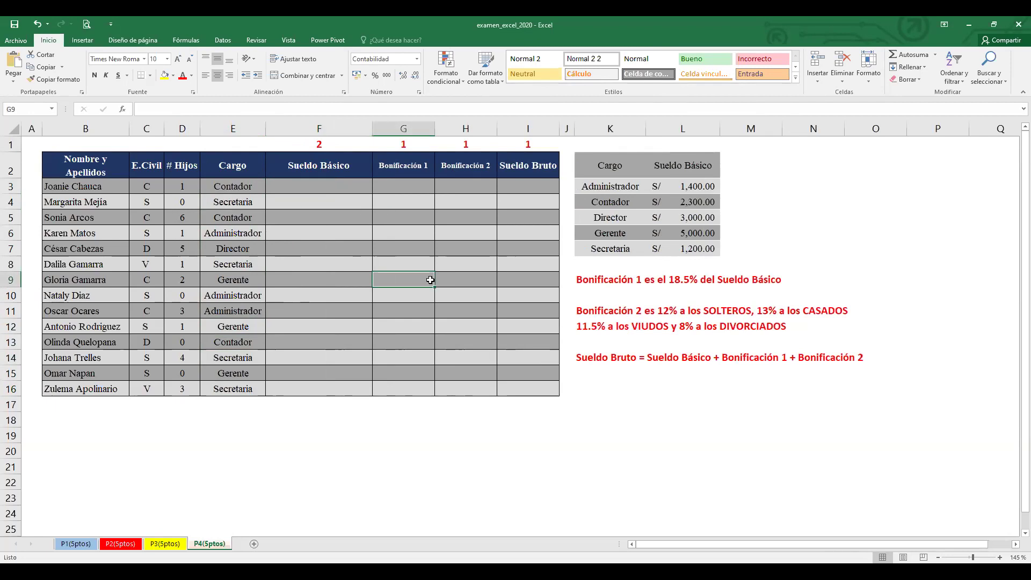
Examine how the Cargo in E3 relates to the Cargo–Sueldo Básico lookup table K2:L7 for filling F3
left_click(347, 192)
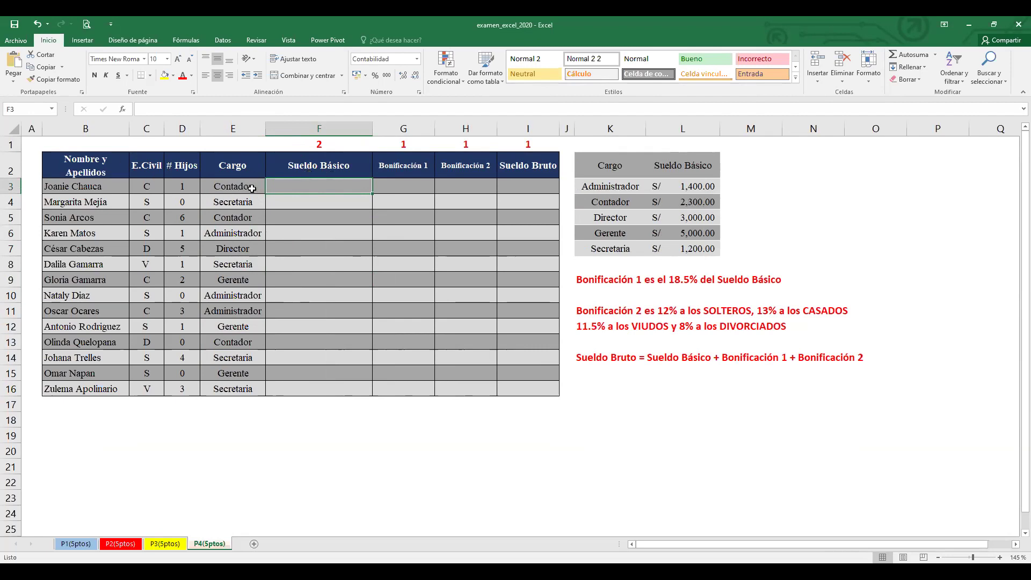
left_click(680, 250)
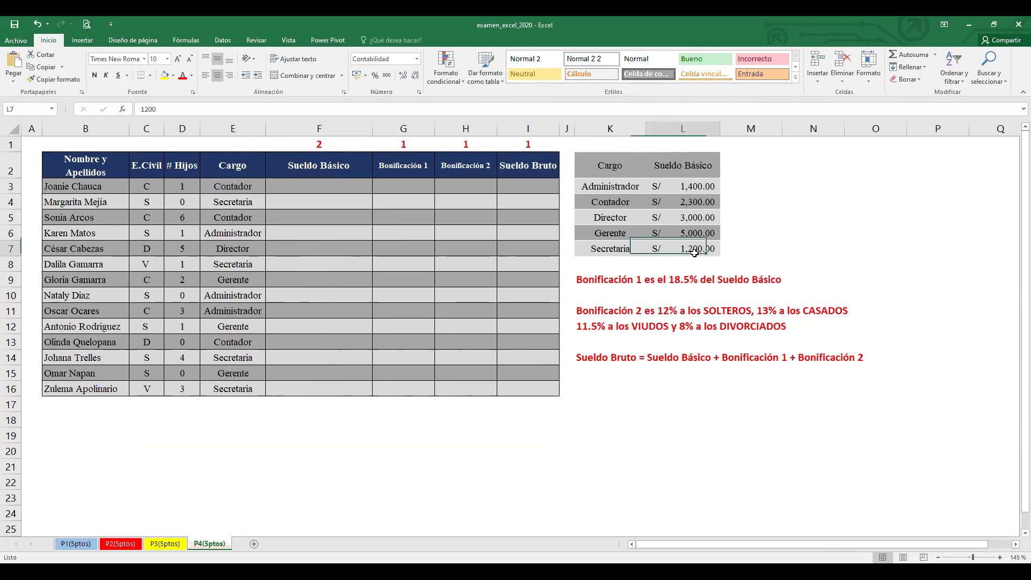
left_click(612, 191)
left_click(317, 186)
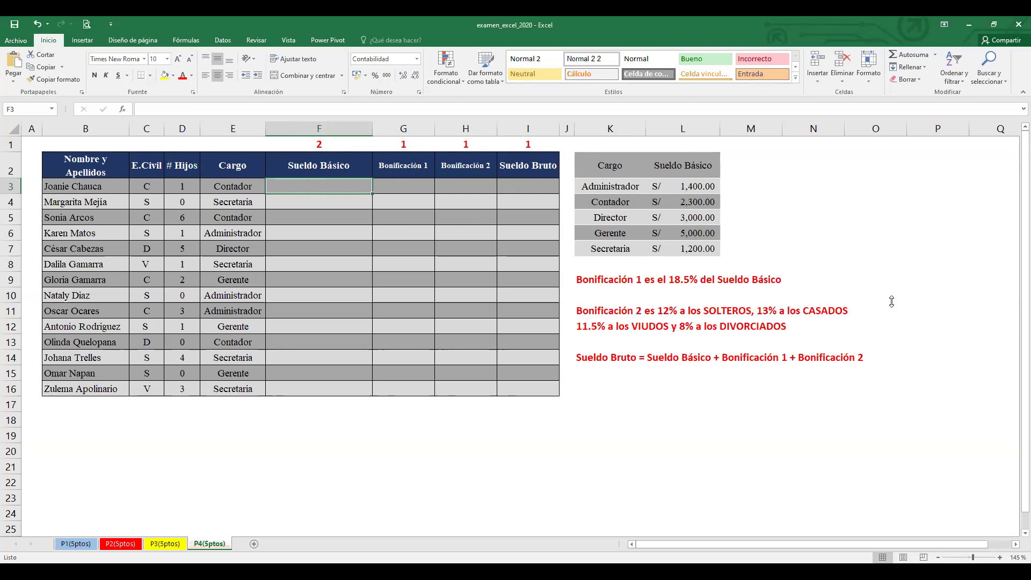
left_click(321, 185)
left_click_drag(611, 166, 686, 242)
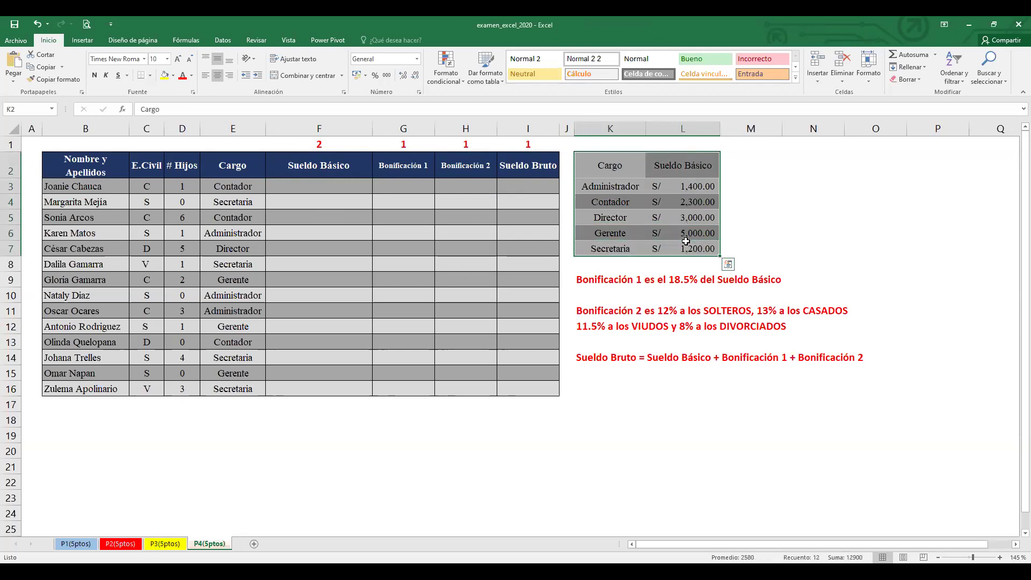
left_click(682, 185)
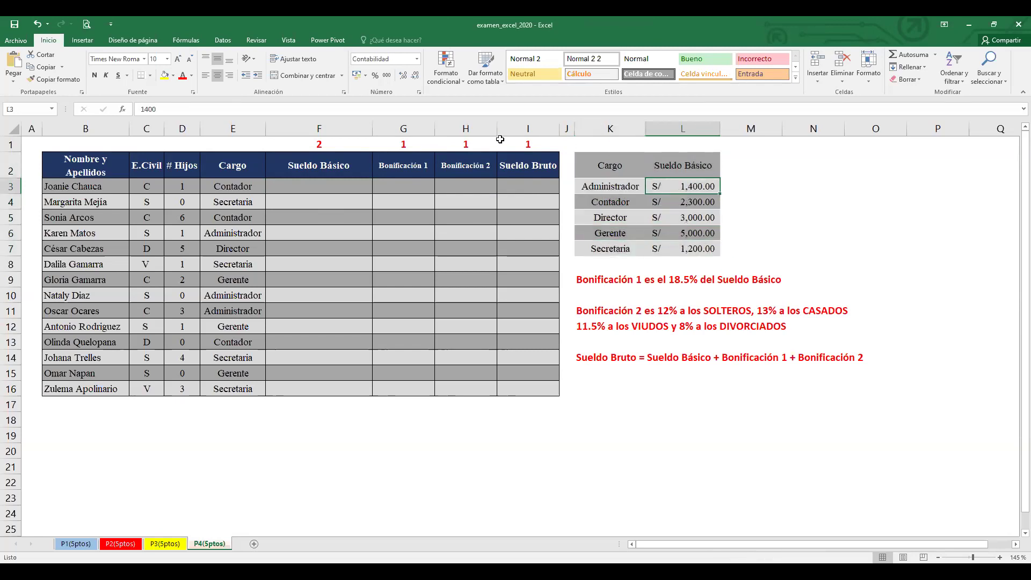
left_click(250, 186)
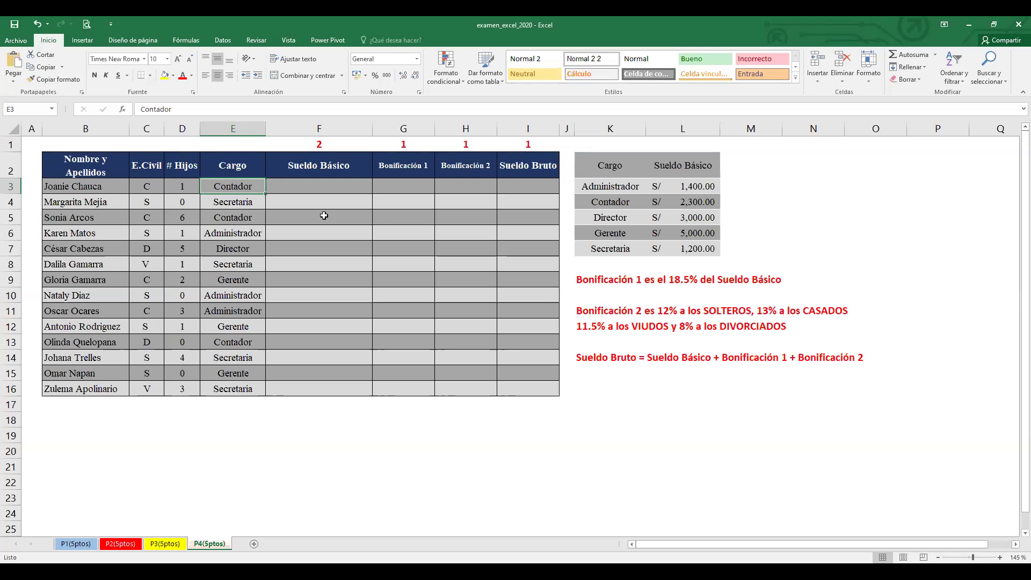
Start a BUSCARV formula in F3 with E3 as the lookup value and K2:L7 as the lookup table
left_click(327, 186)
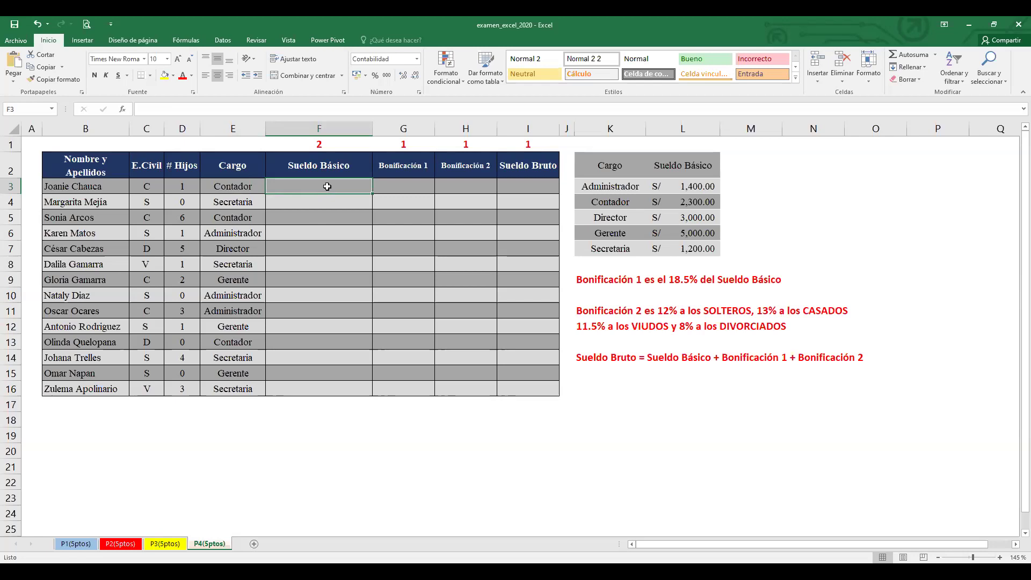
type("=")
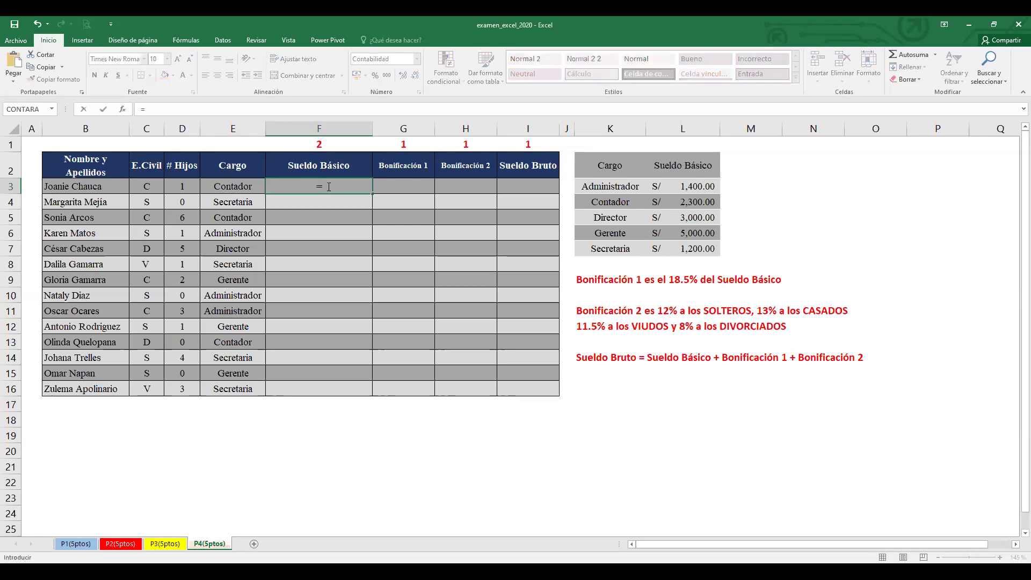
type("BUSC")
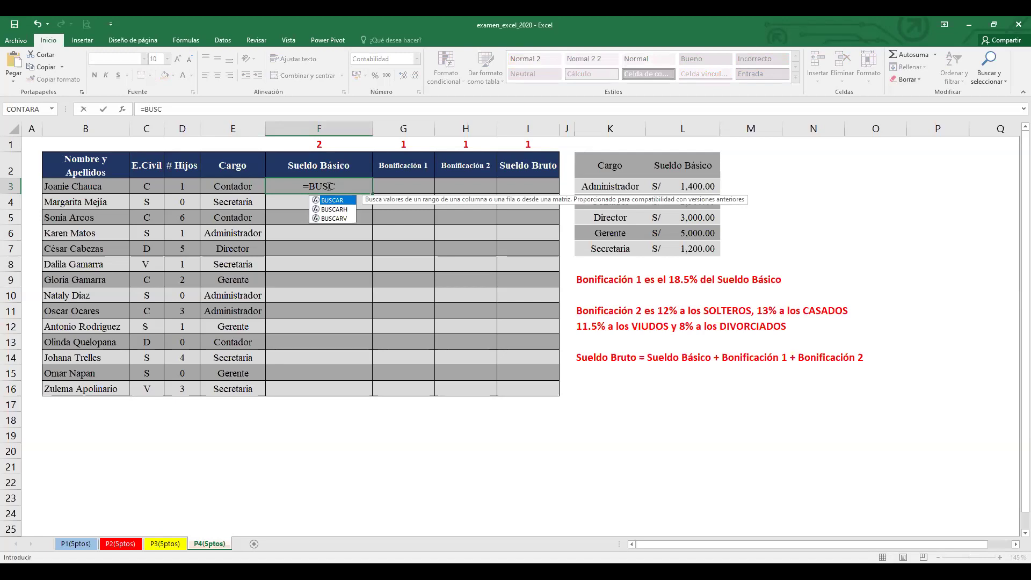
type("A")
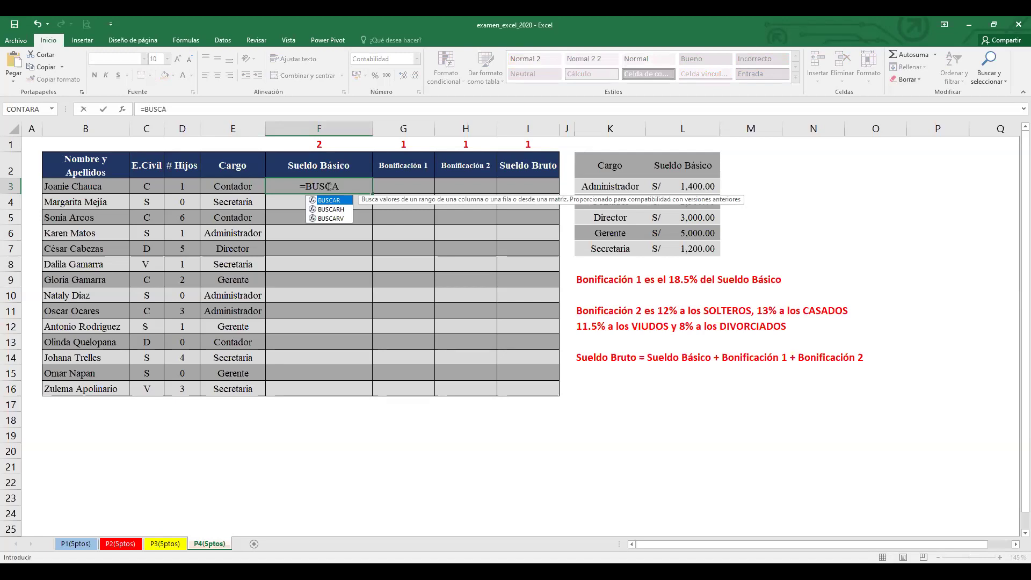
type("RV(")
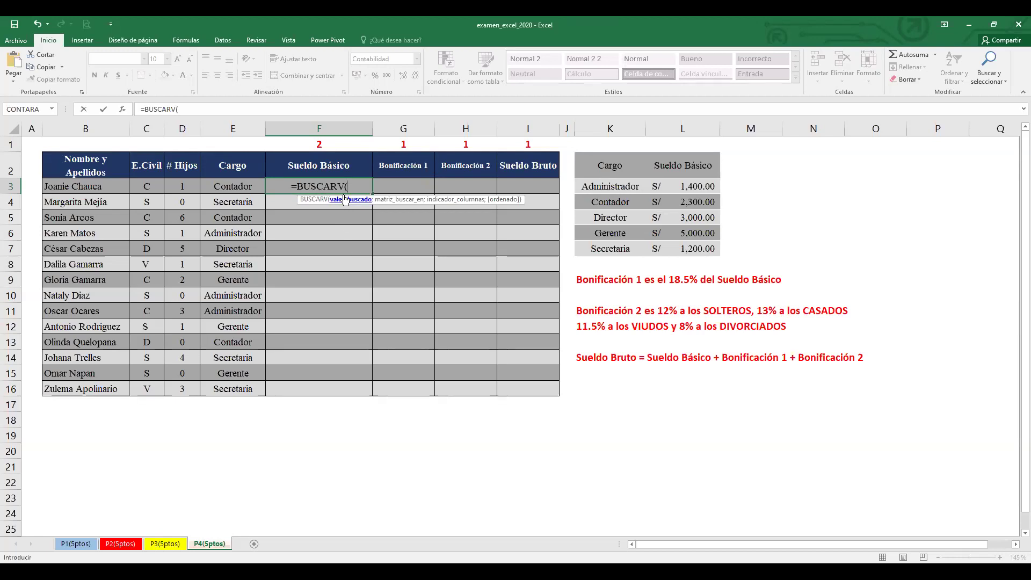
left_click(240, 187)
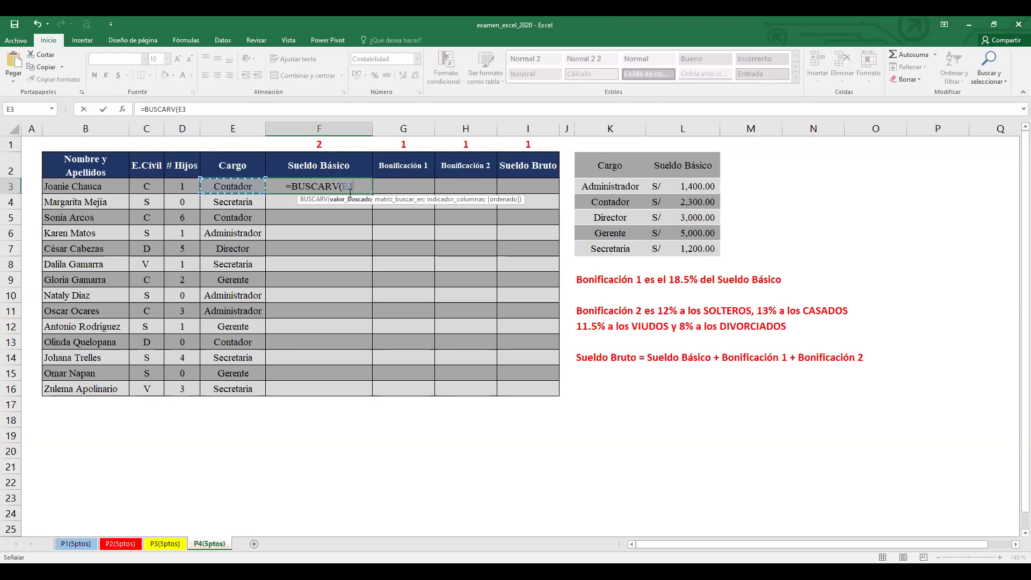
type(";")
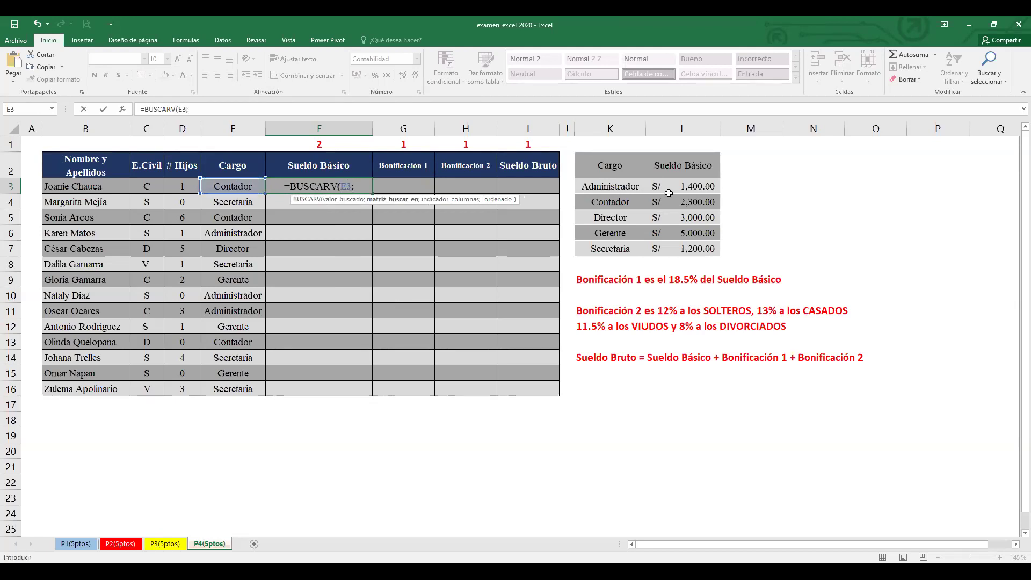
left_click(637, 169)
left_click(688, 248, "shift")
left_click(226, 105)
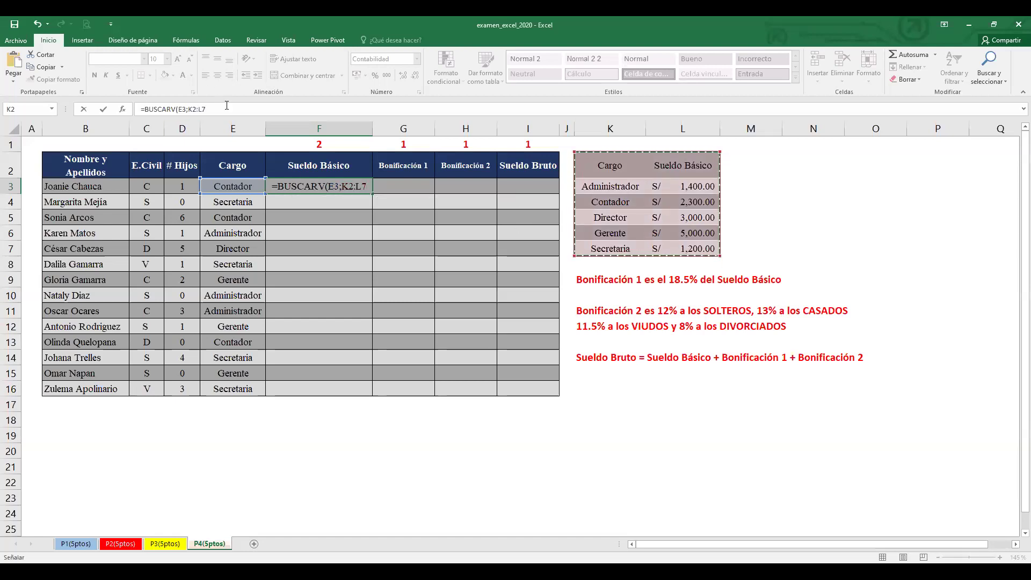
type(";")
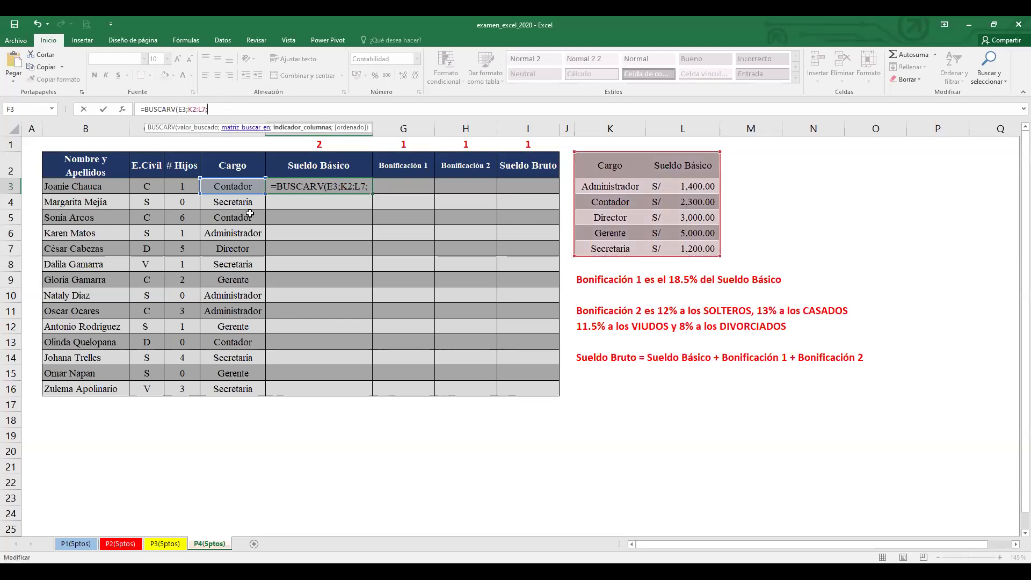
Complete F3's BUSCARV formula with column index 2 and exact match 0, giving =BUSCARV(E3;K2:L7;2;0)
left_click(183, 109)
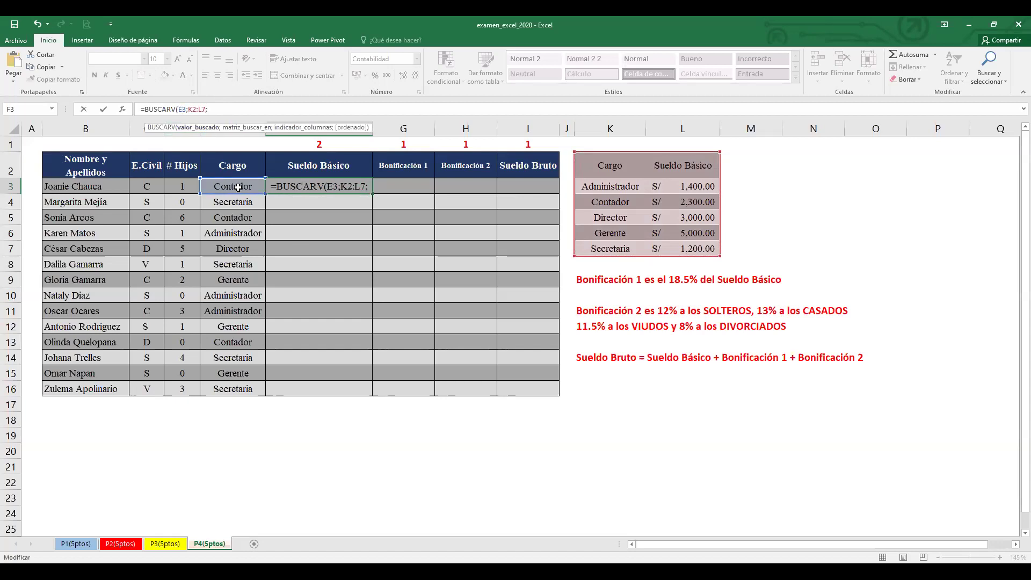
key("Right")
key("Right")
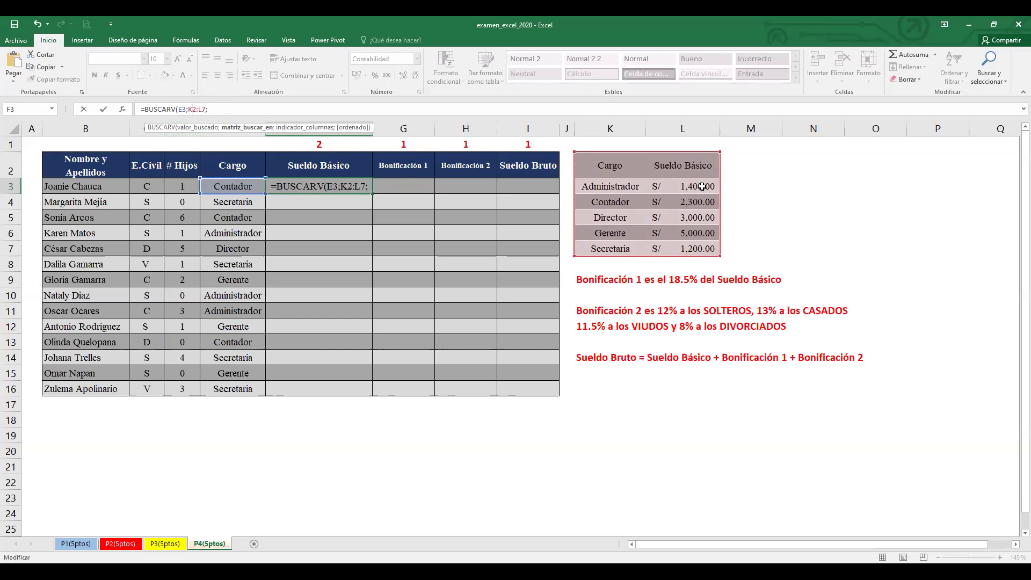
left_click(279, 109)
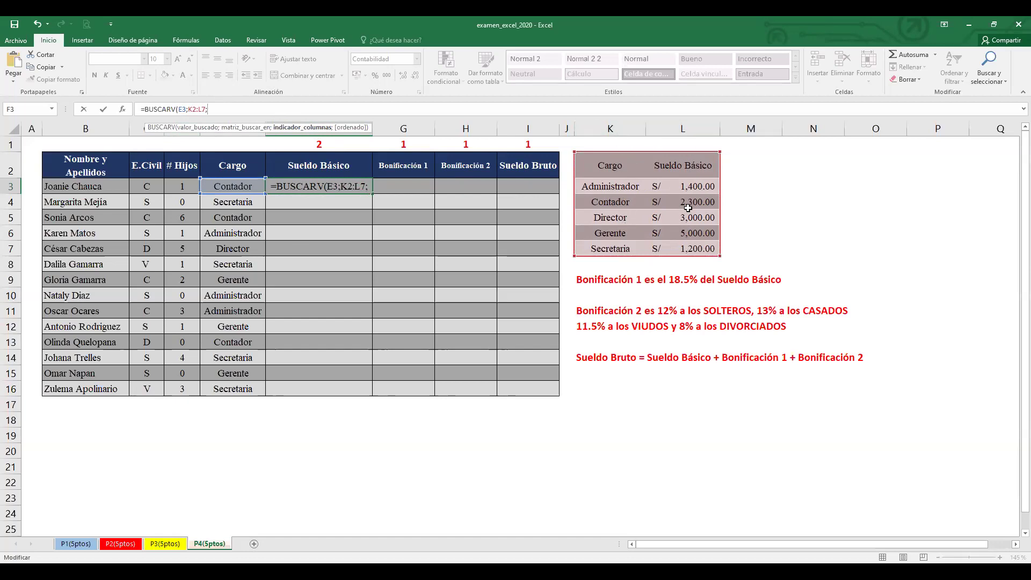
type("2")
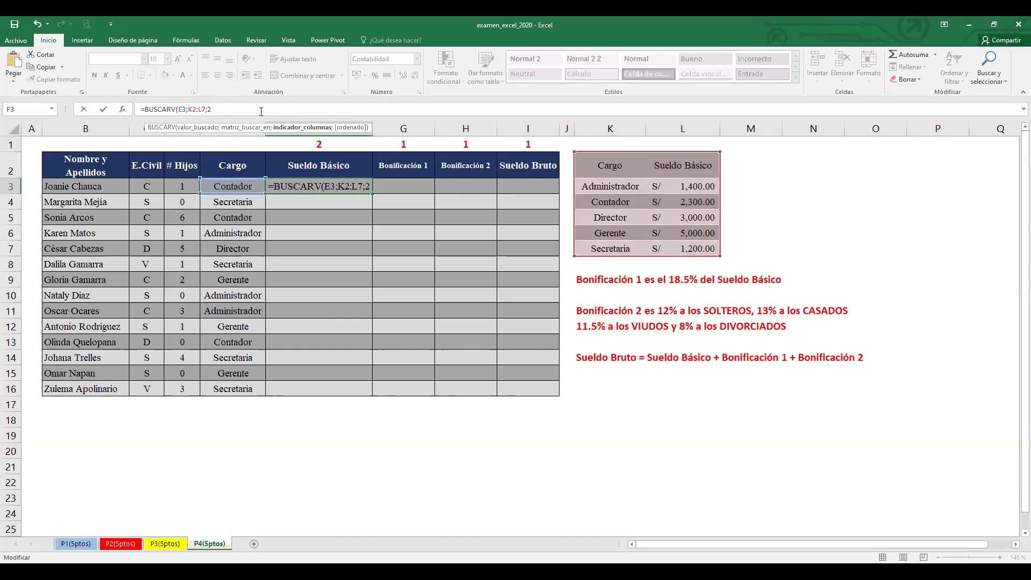
type(";")
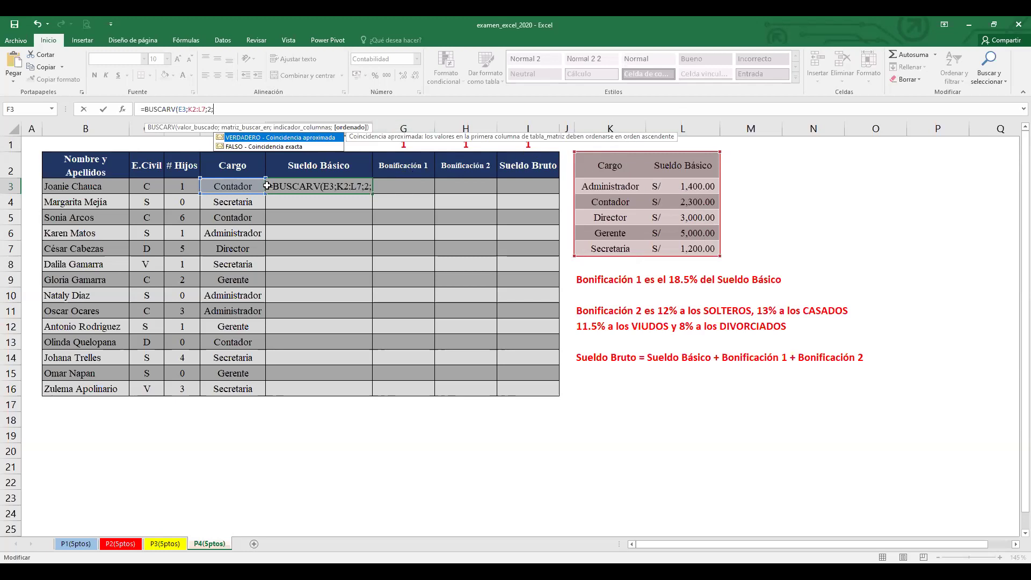
type("0")
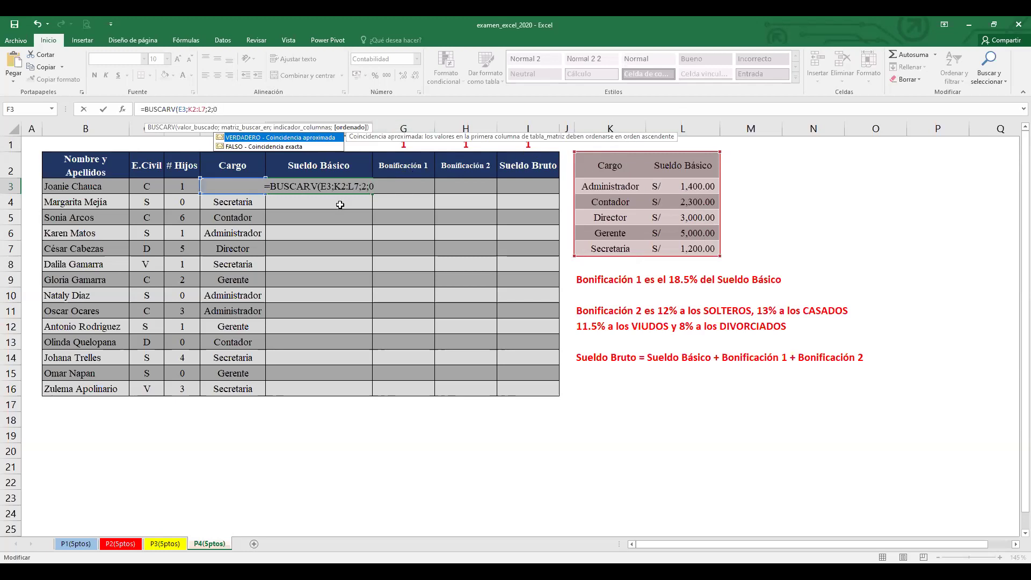
type(")")
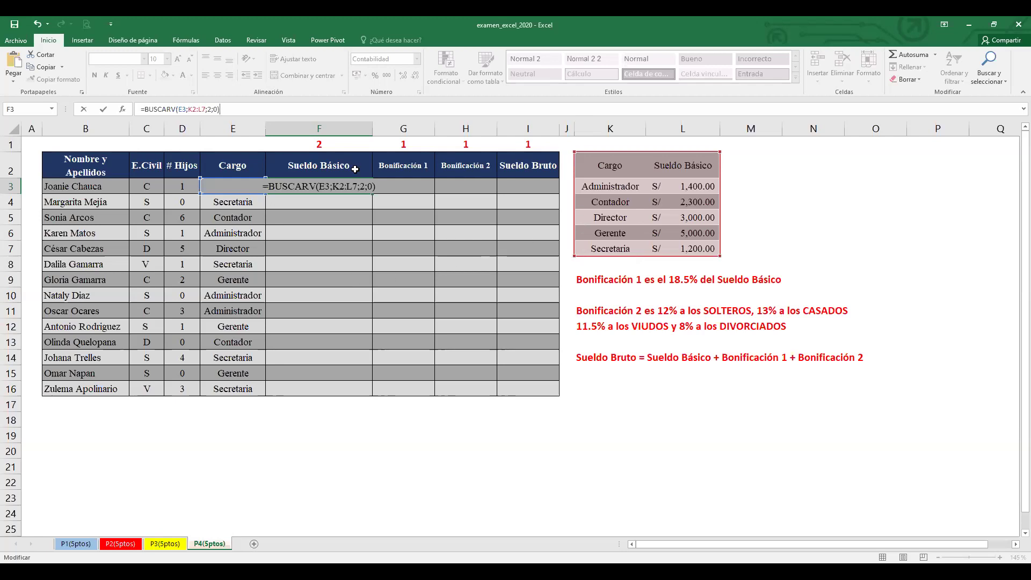
left_click(215, 111)
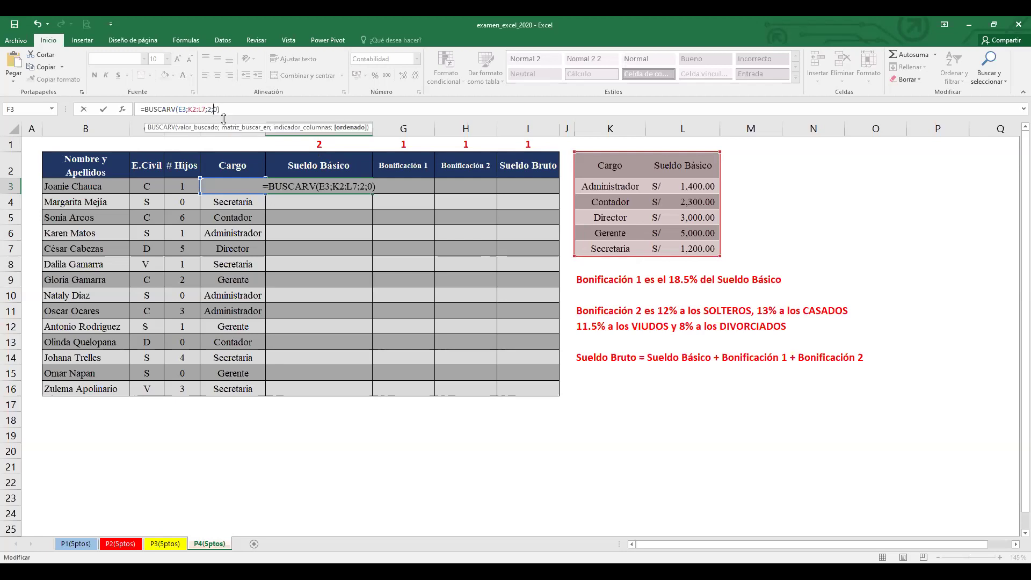
left_click(177, 109)
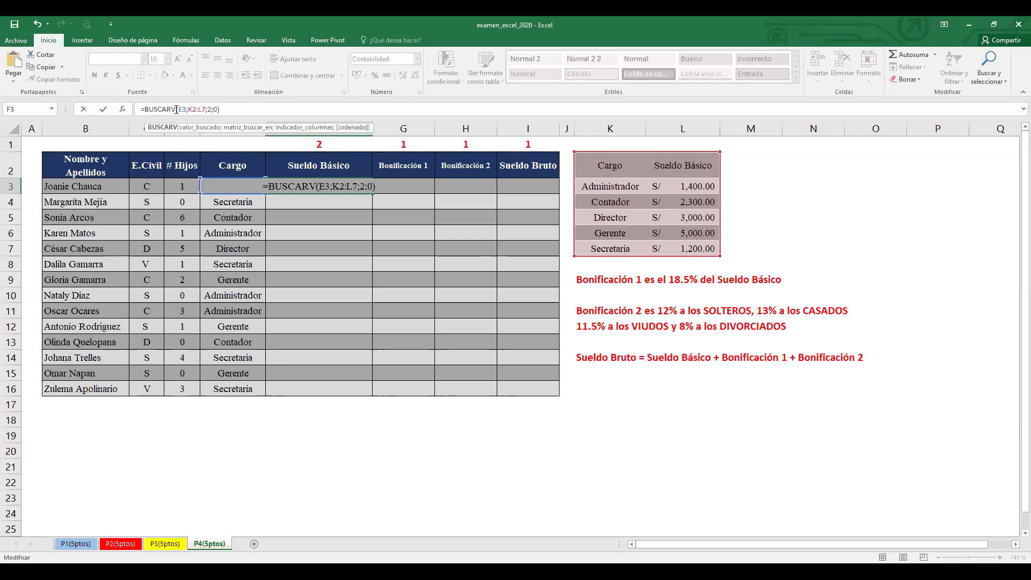
left_click(214, 109)
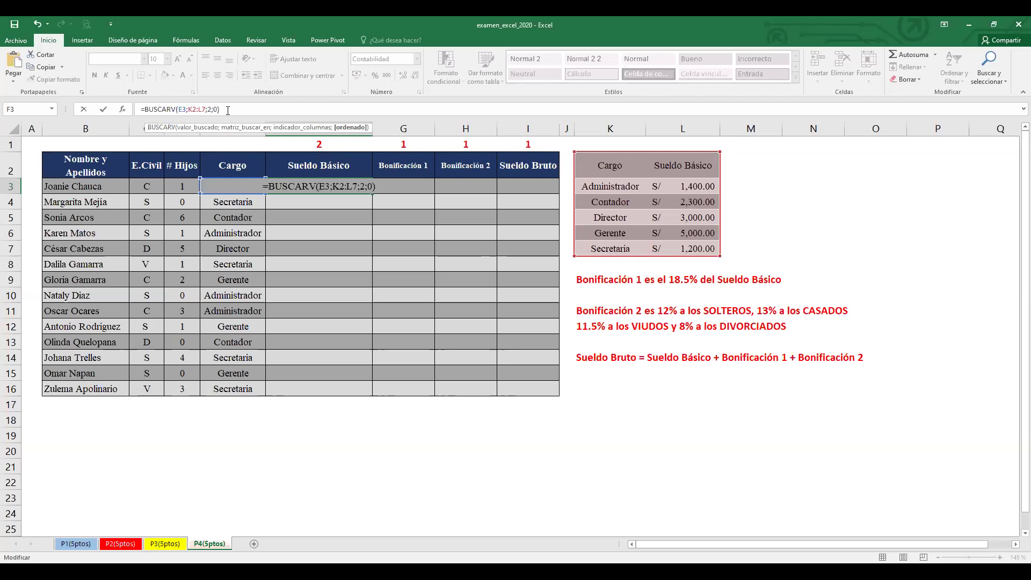
left_click(234, 114)
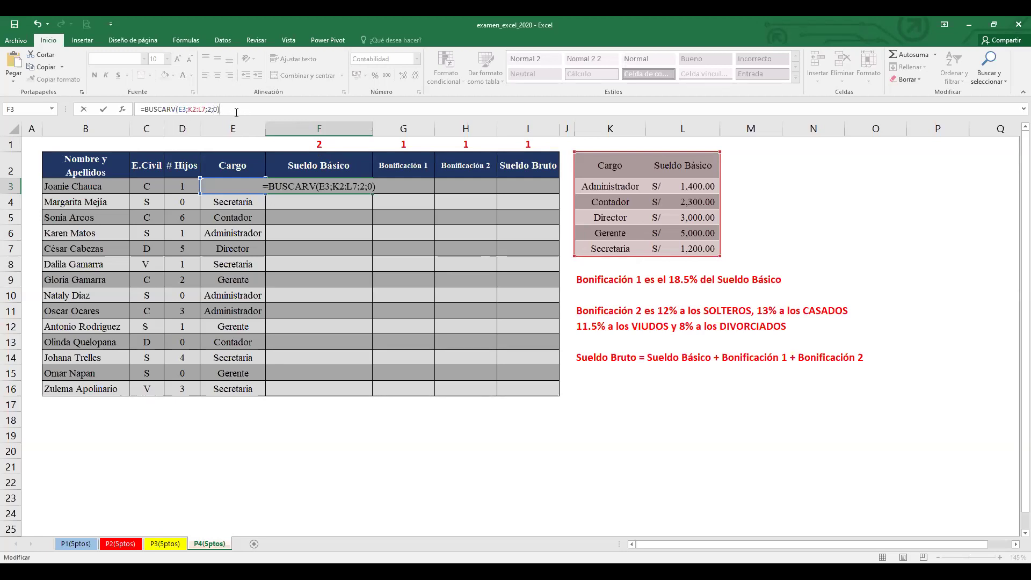
key("Return")
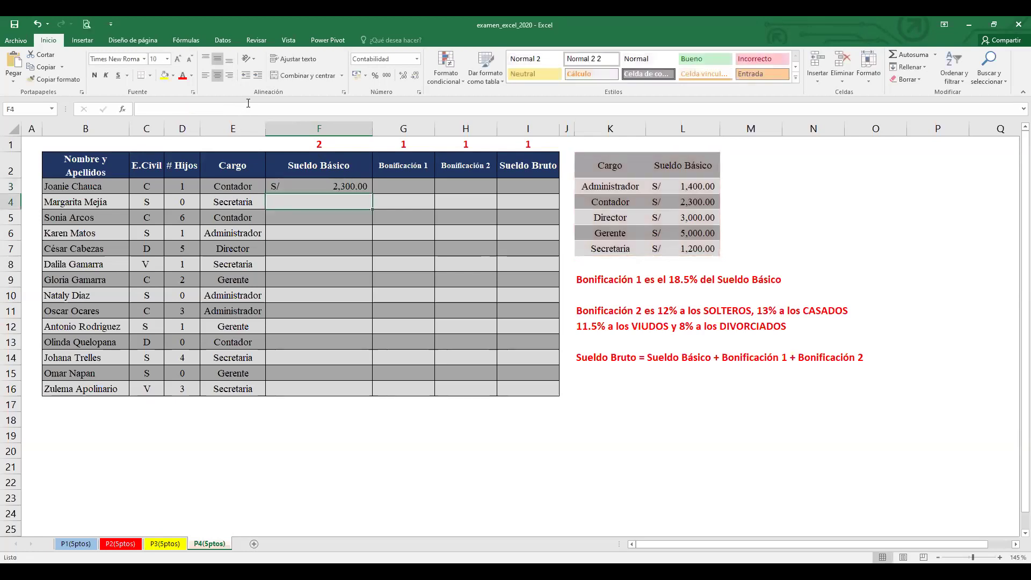
Check F3 against the Contador row of the lookup table and fill its formula down through F16
left_click(247, 188)
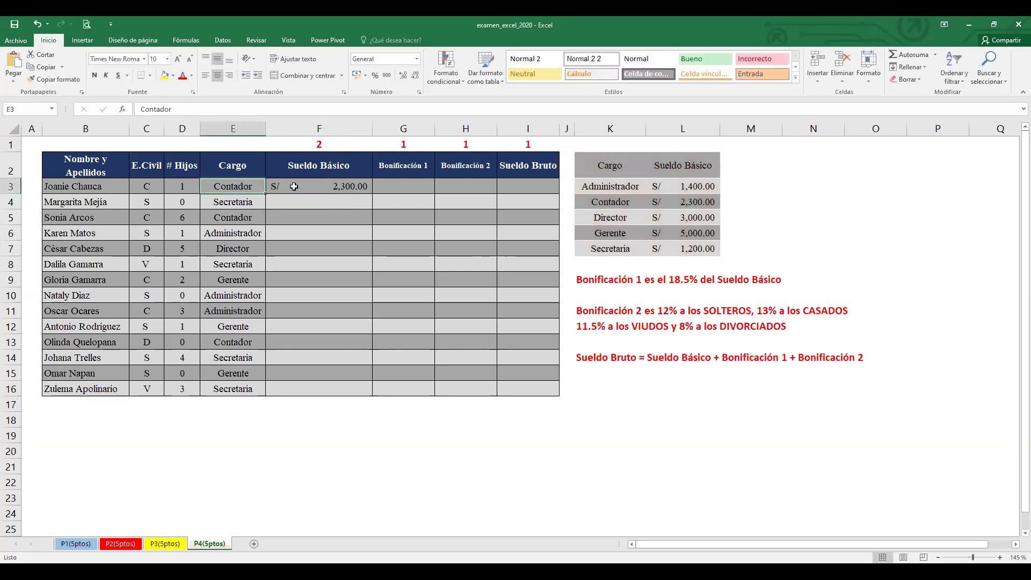
left_click_drag(626, 204, 683, 204)
left_click(348, 185)
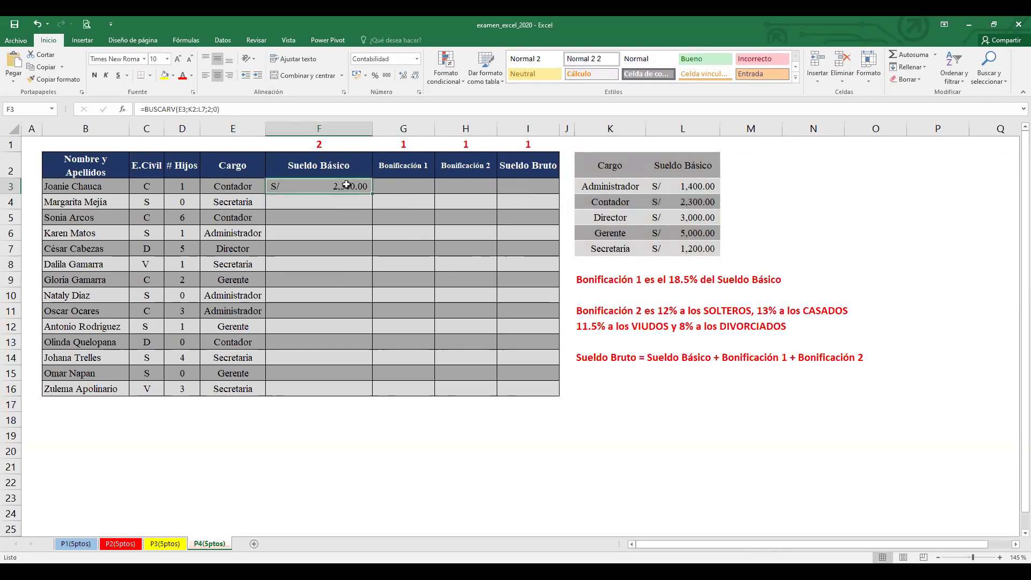
left_click_drag(374, 195, 369, 394)
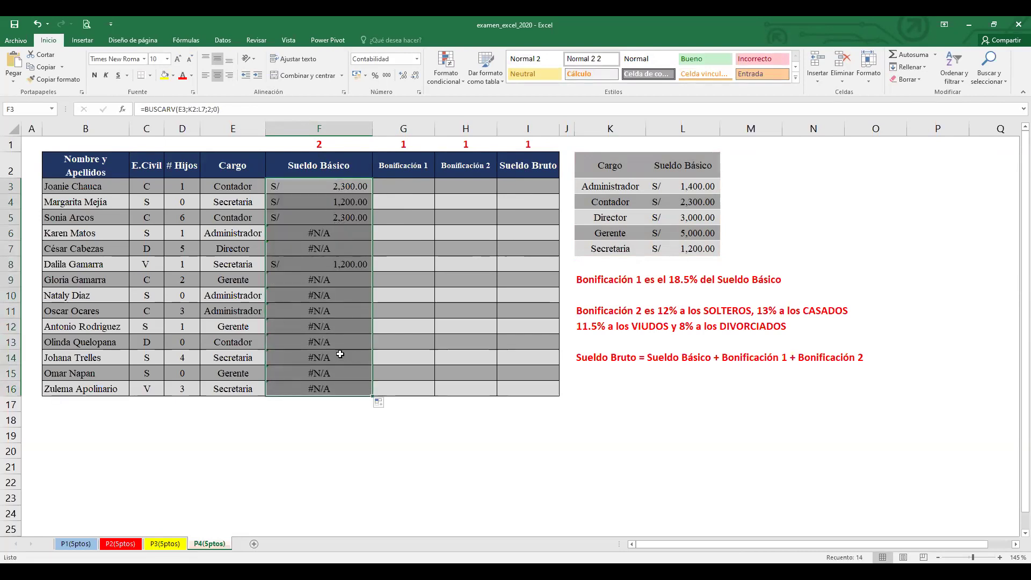
Compare the table references in F3 and F4, and make the lookup range in F3 absolute as $K$2:$L$7
left_click(344, 186)
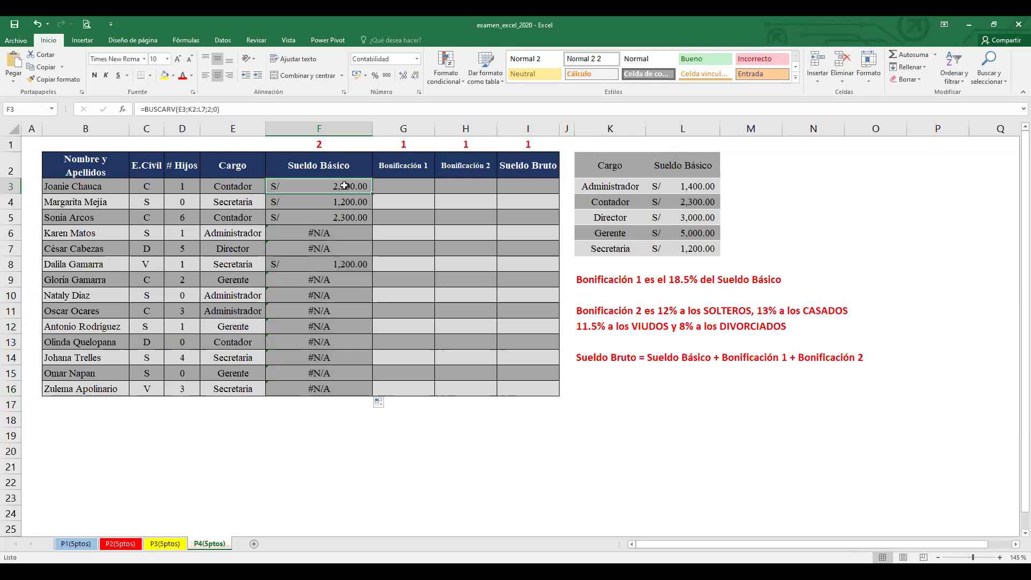
left_click(192, 109)
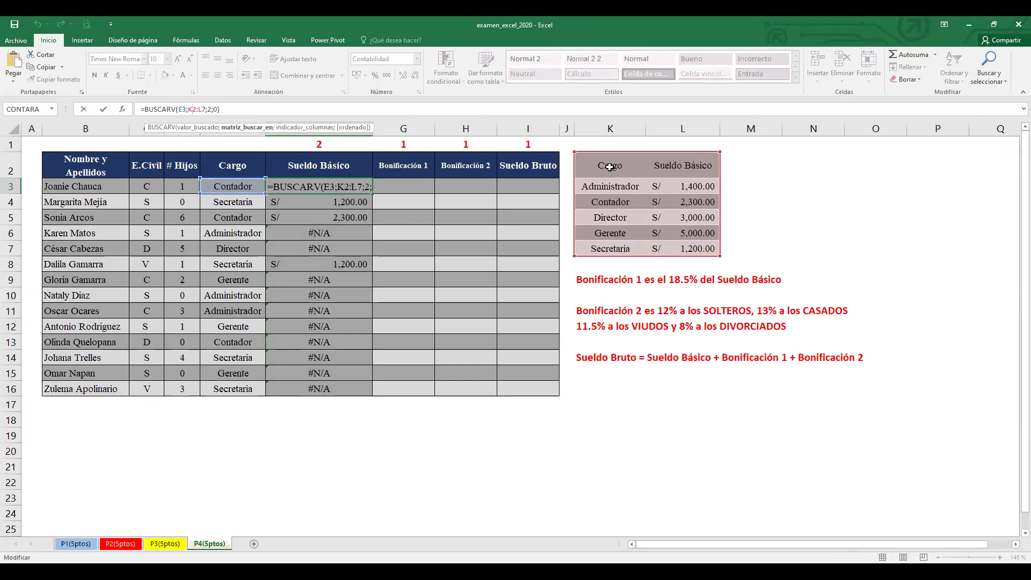
left_click(344, 204)
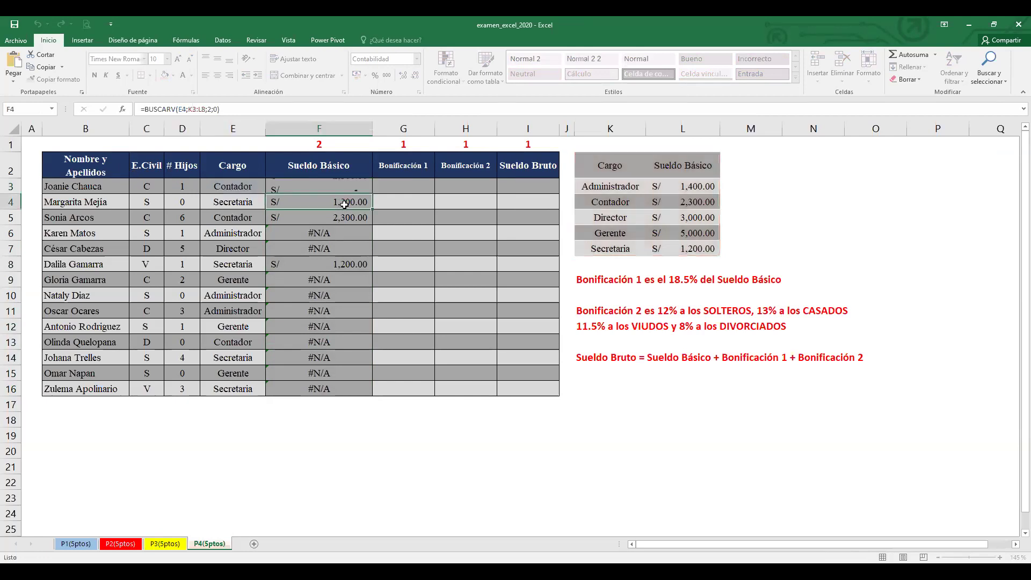
double_click(344, 205)
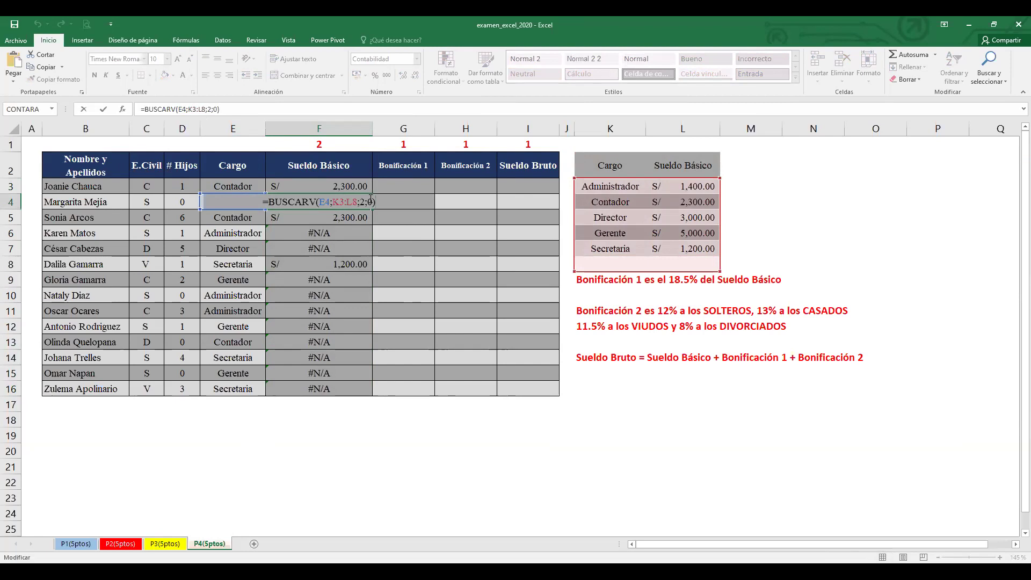
key("ctrl+Return")
left_click(347, 189)
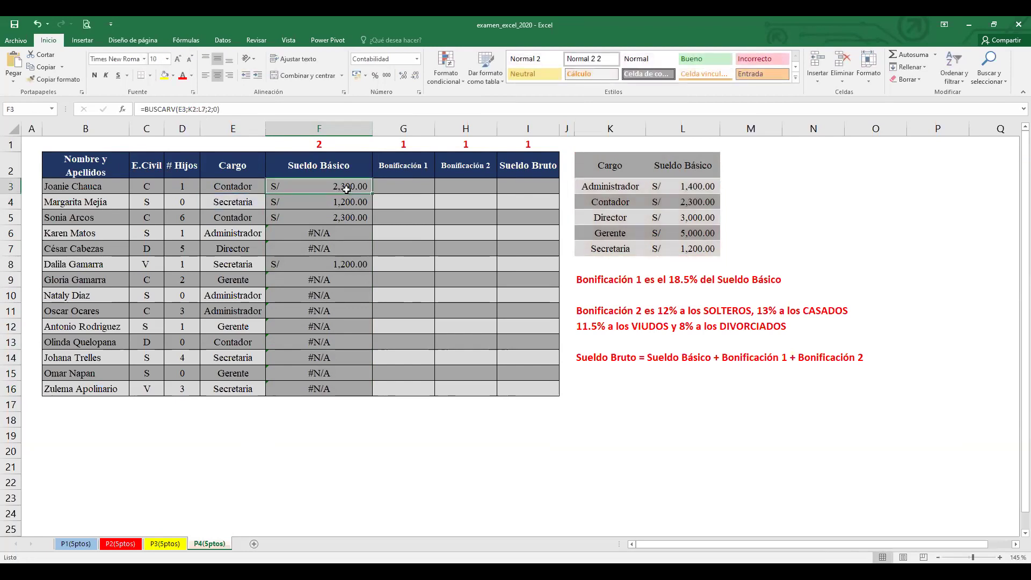
left_click(194, 110)
key("F4")
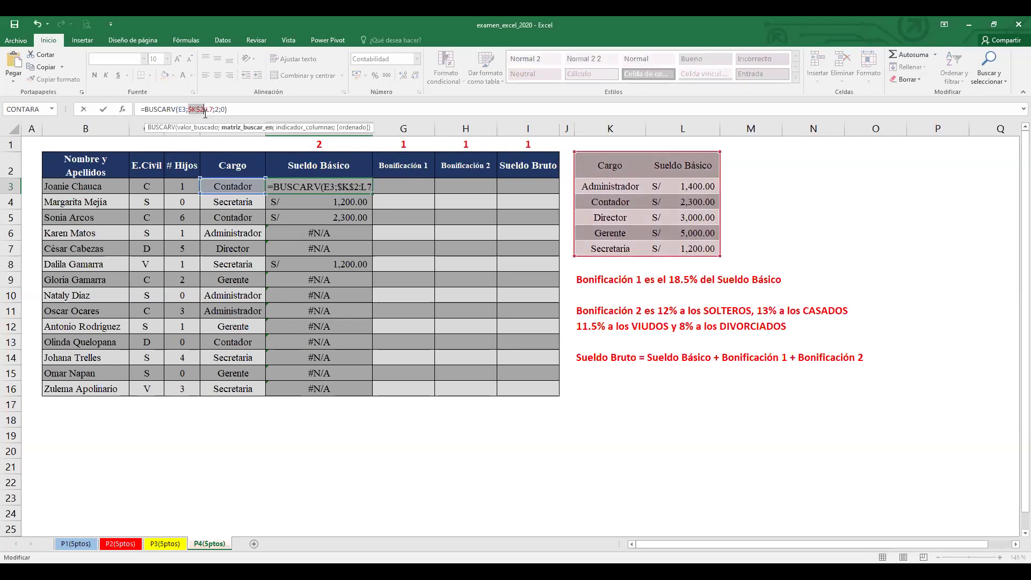
left_click(269, 110)
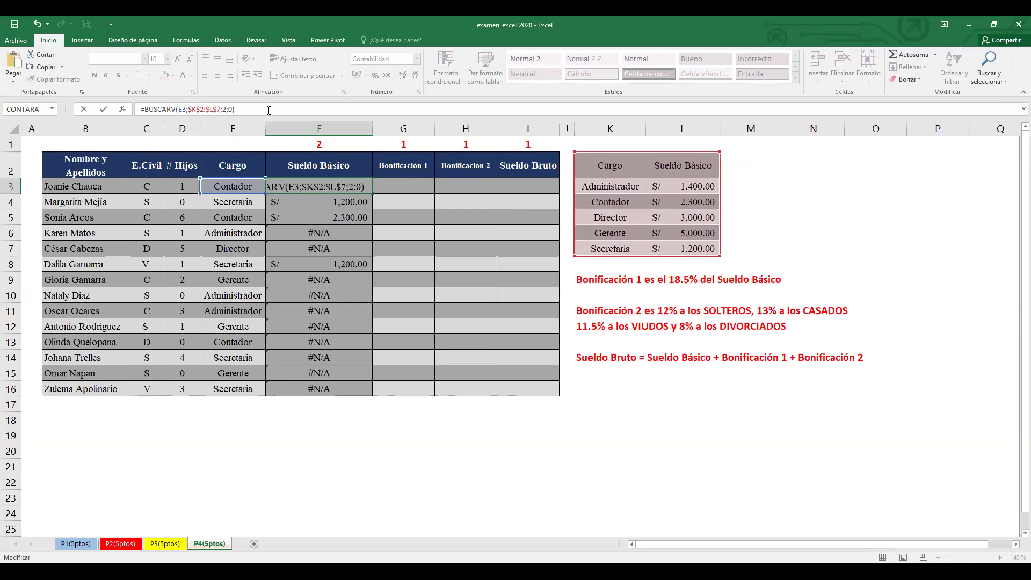
key("Return")
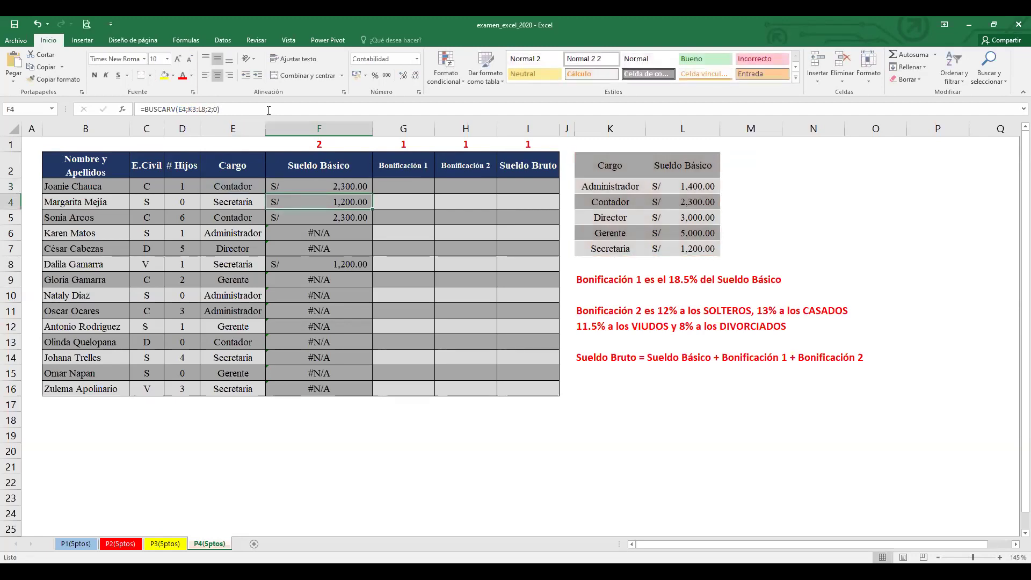
Fill F3's BUSCARV formula with the absolute range $K$2:$L$7 down through F16 and check several Cargo salaries against the lookup table
left_click(309, 182)
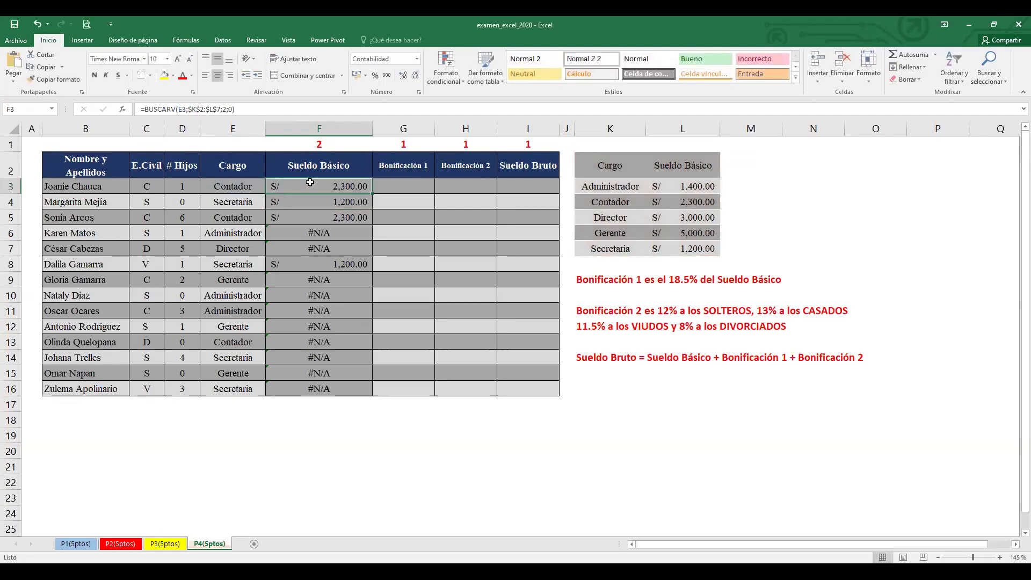
key("F2")
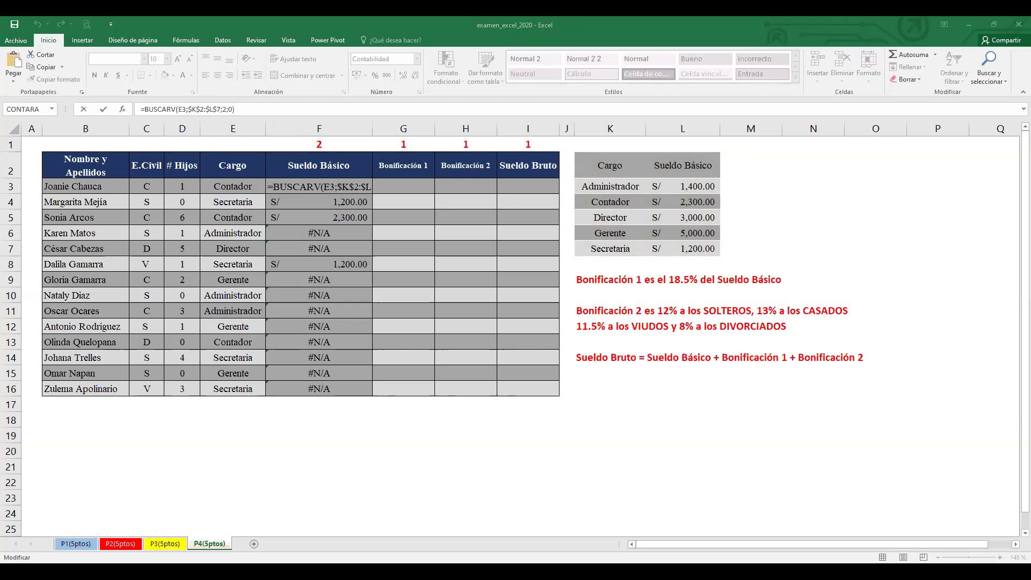
left_click(239, 113)
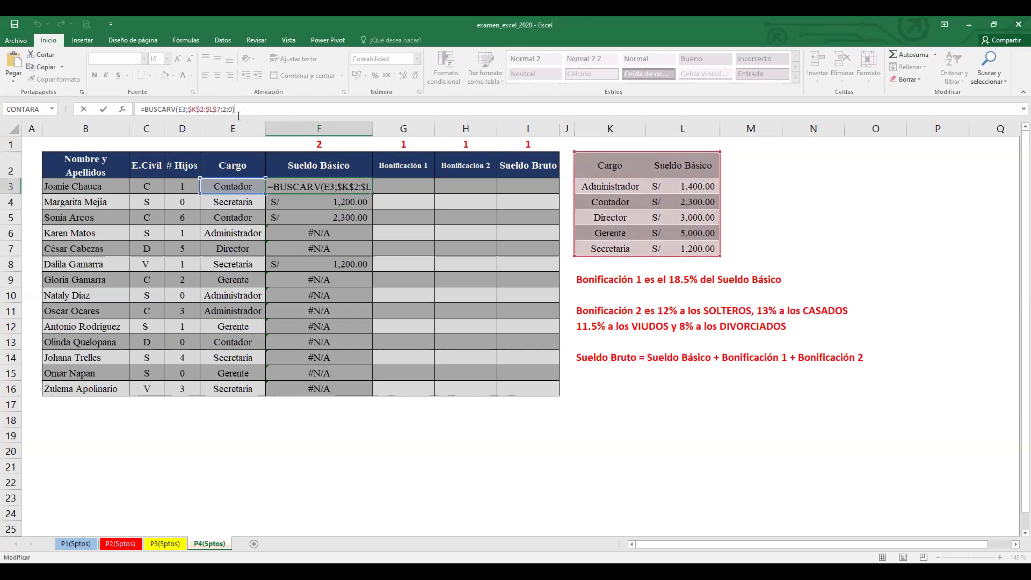
key("ctrl+Return")
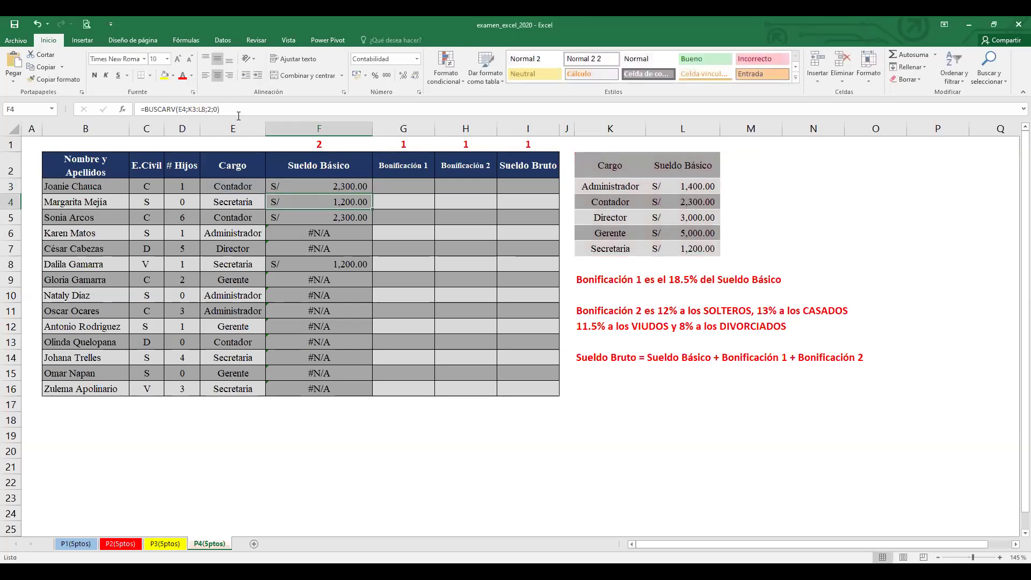
left_click_drag(372, 194, 374, 391)
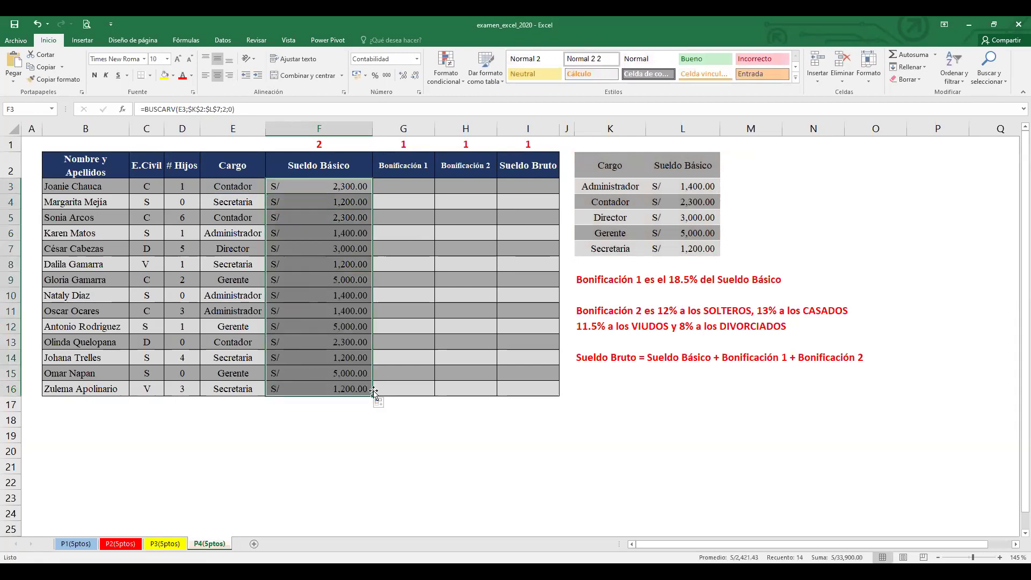
left_click_drag(251, 183, 312, 186)
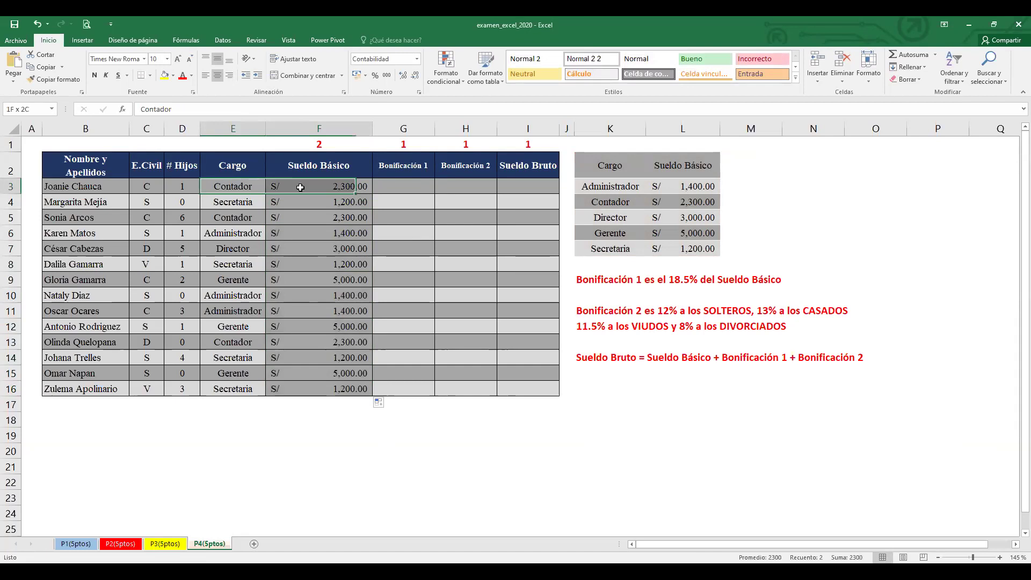
left_click_drag(251, 203, 310, 203)
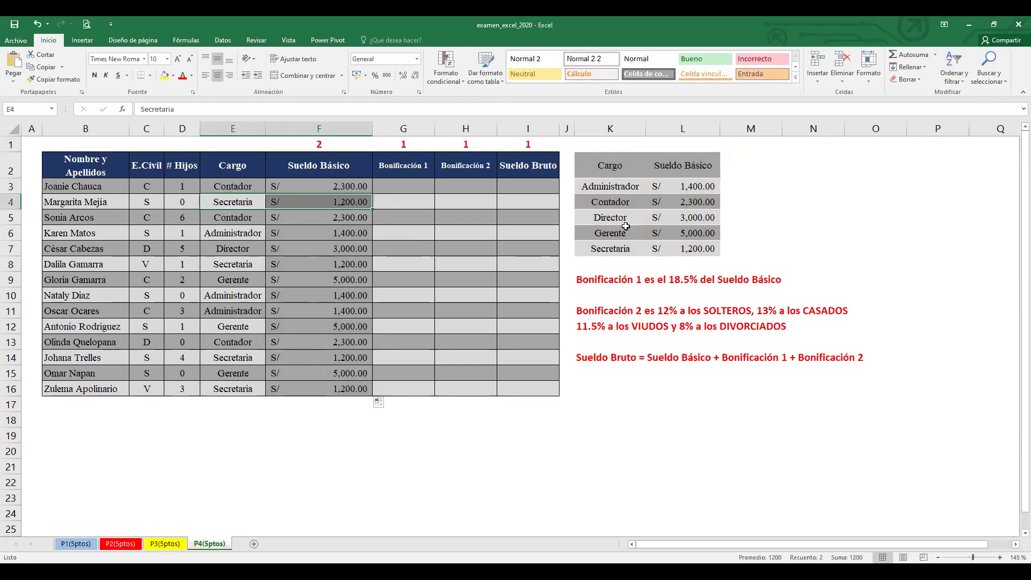
key("ctrl+v")
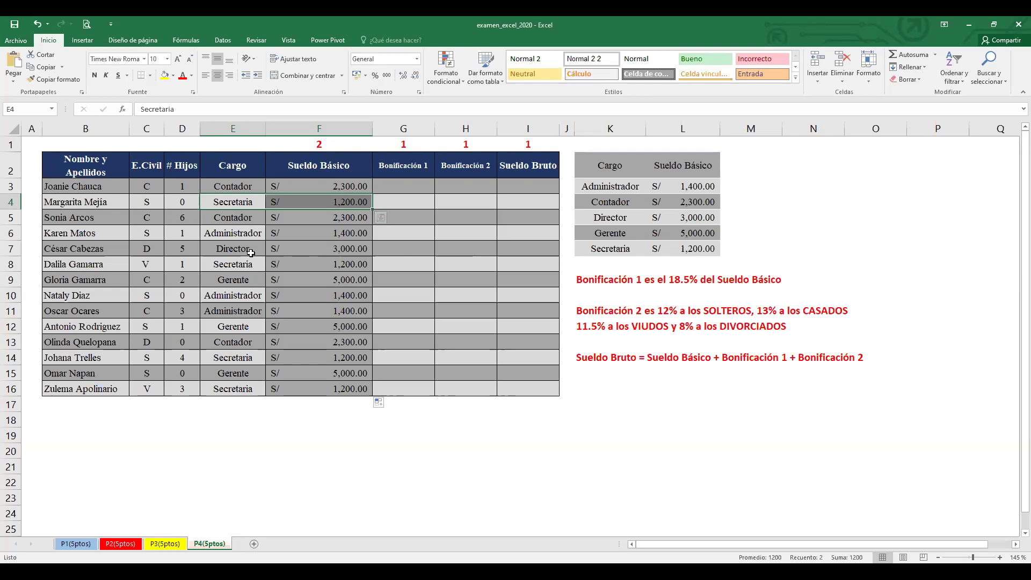
left_click_drag(251, 252, 316, 248)
Remove the fill colour from the employee rows B3:I16
left_click_drag(75, 186, 520, 390)
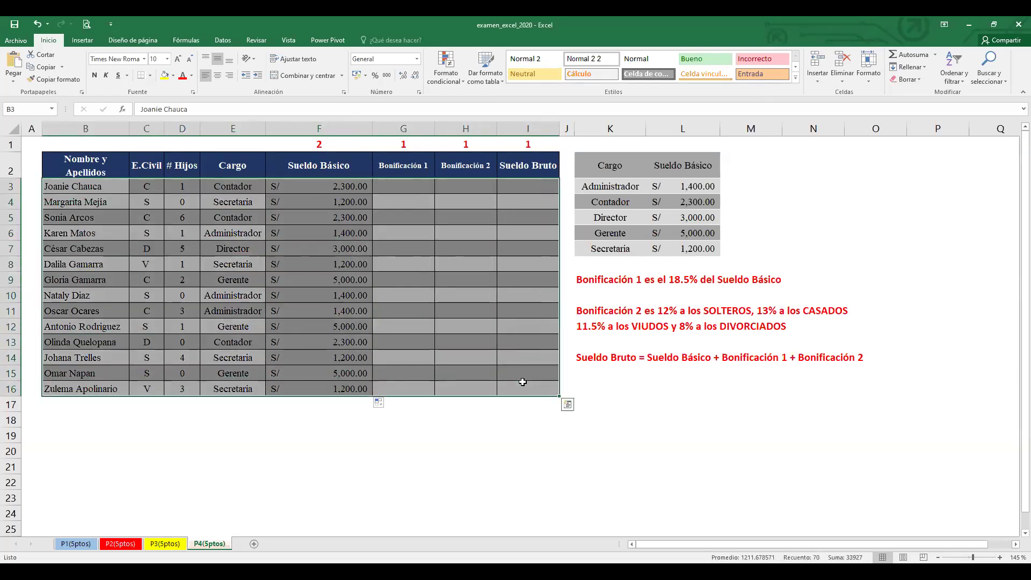
left_click(173, 75)
left_click(166, 100)
left_click(274, 217)
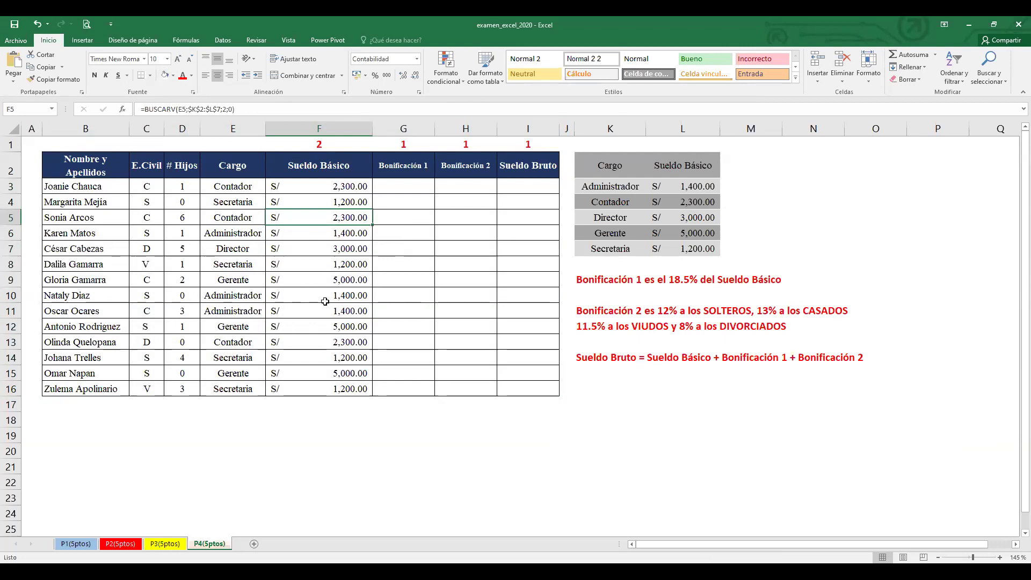
Review the full BUSCARV formula in F3 and leave it without editing
left_click(328, 187)
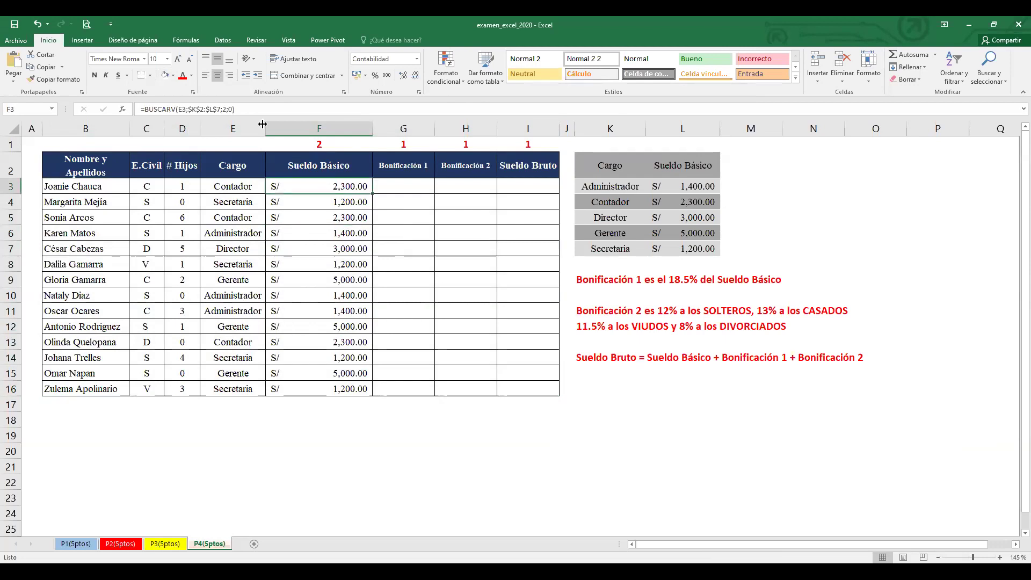
left_click(258, 110)
left_click_drag(257, 110, 123, 111)
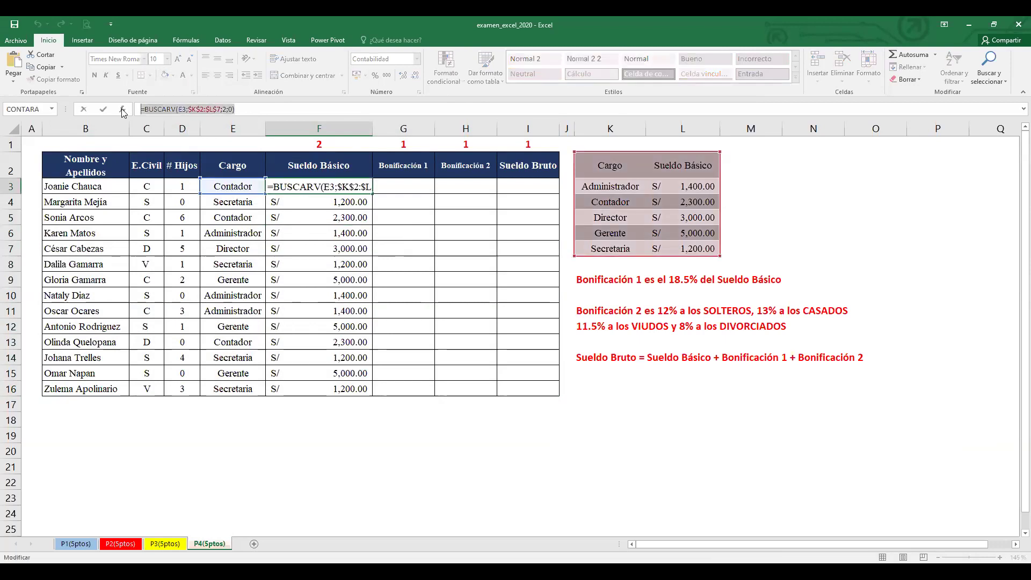
key("alt+Tab")
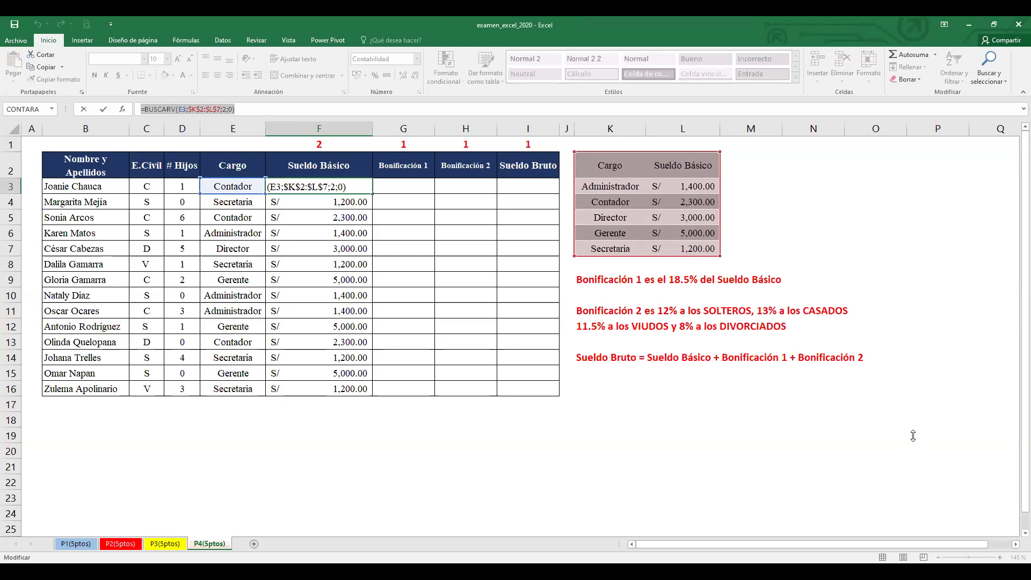
left_click(610, 405)
key("Escape")
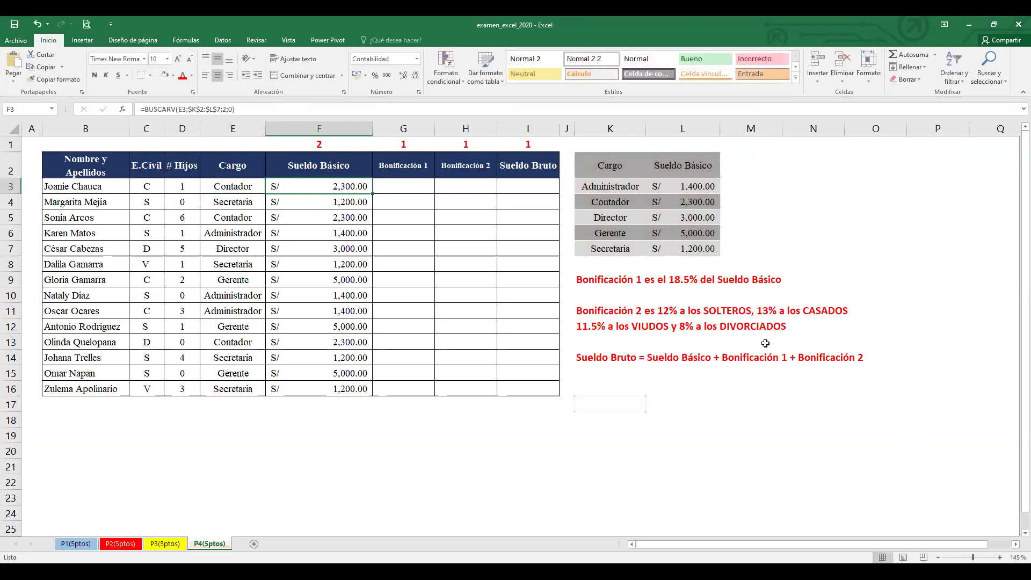
Start a SI formula in H3 under Bonificación 2 that gives 12%*F3 when C3="S"
left_click(410, 192)
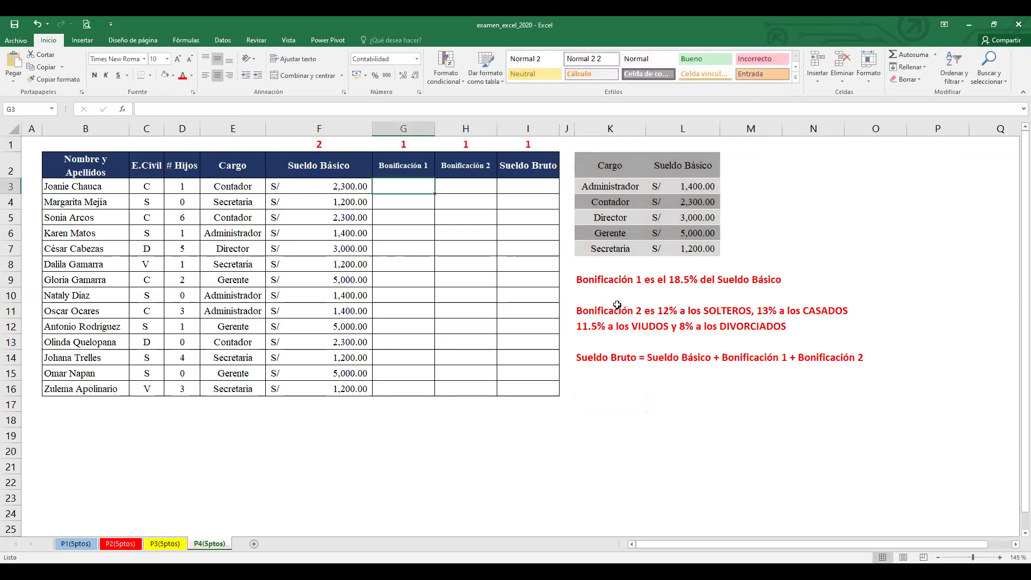
left_click(460, 182)
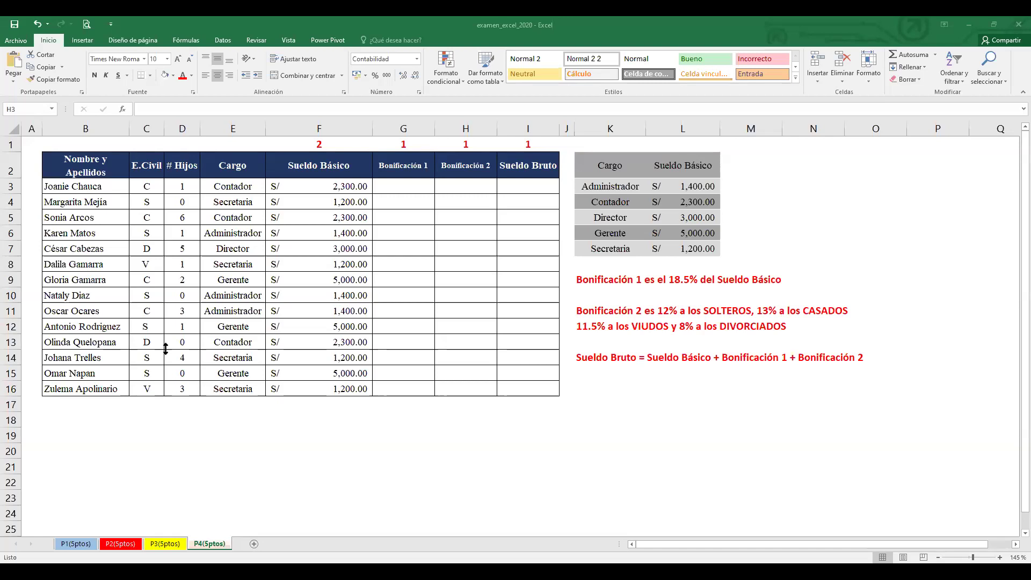
left_click(466, 192)
left_click(229, 109)
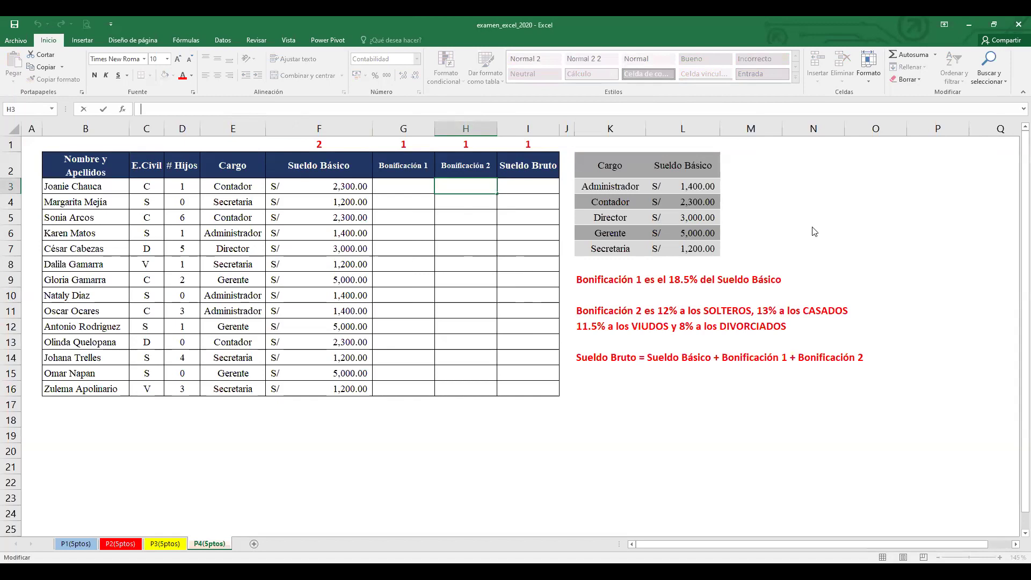
left_click(765, 179)
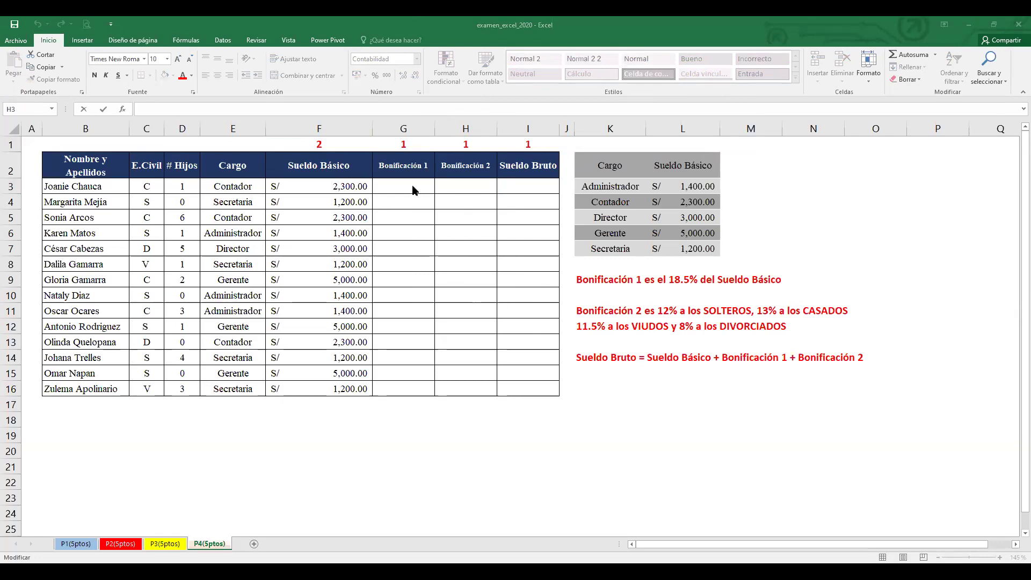
key("alt+Tab")
type("=")
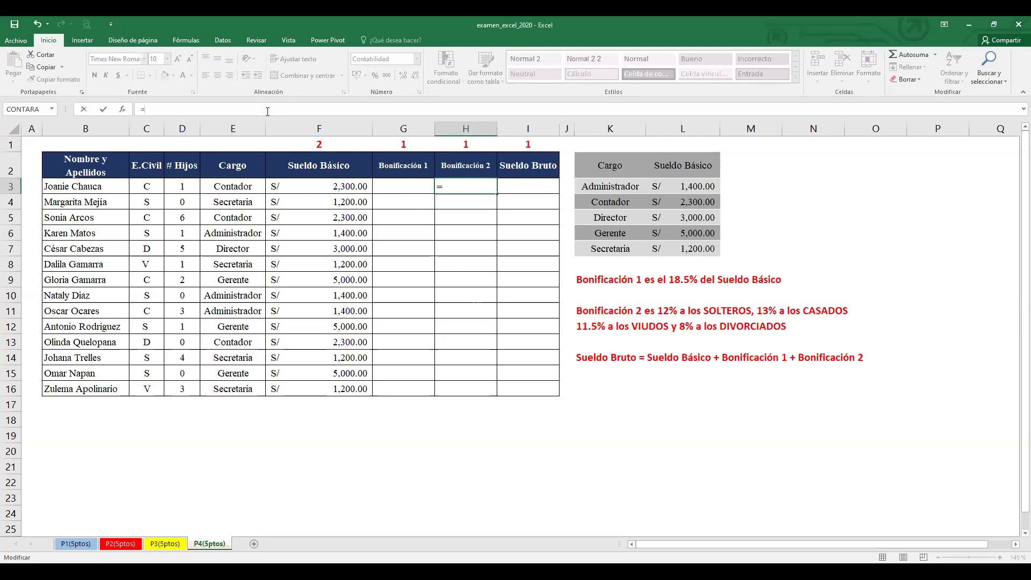
type("SI(")
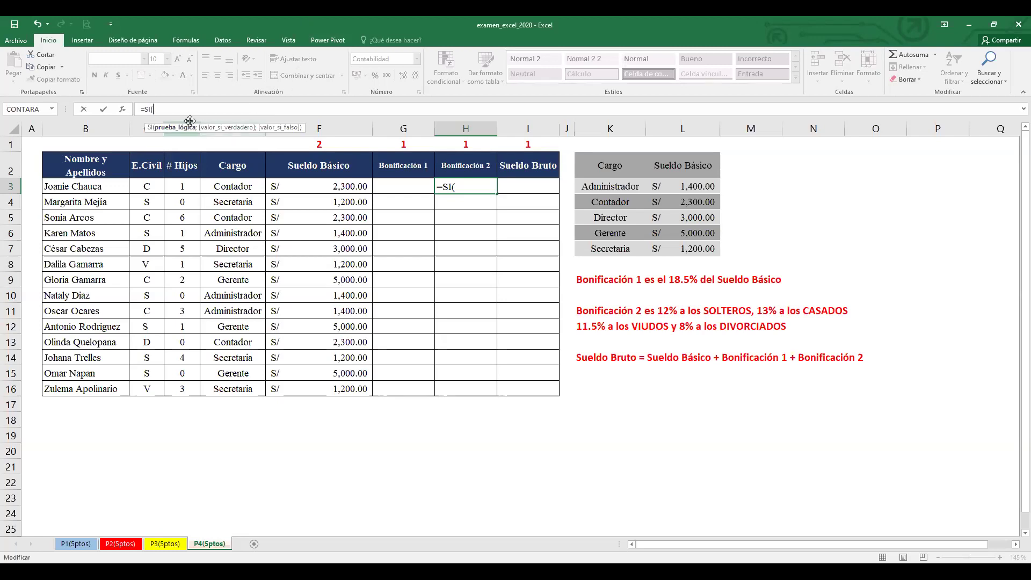
left_click(154, 189)
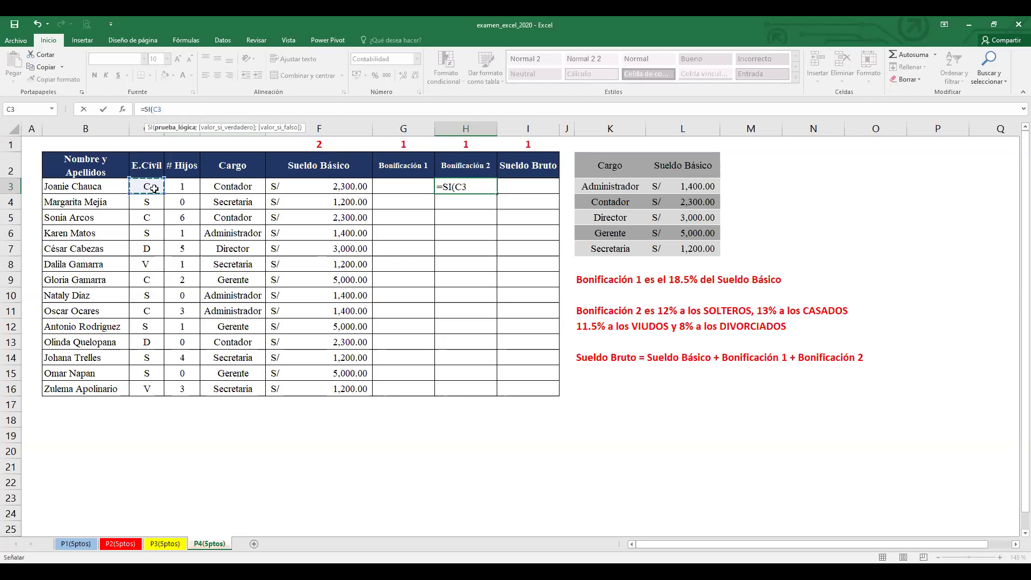
type("=\"S\";")
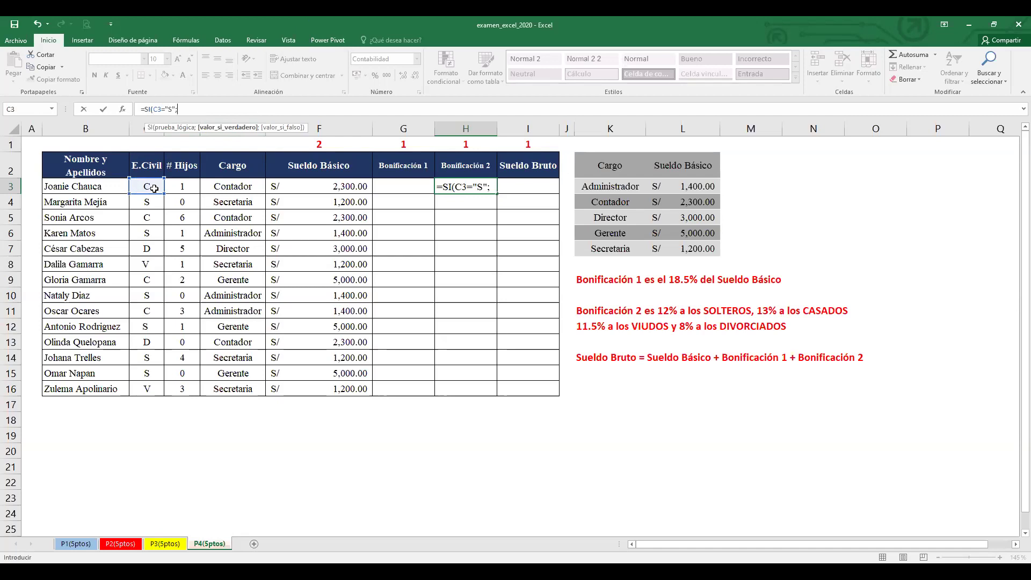
type("12%*")
left_click(311, 187)
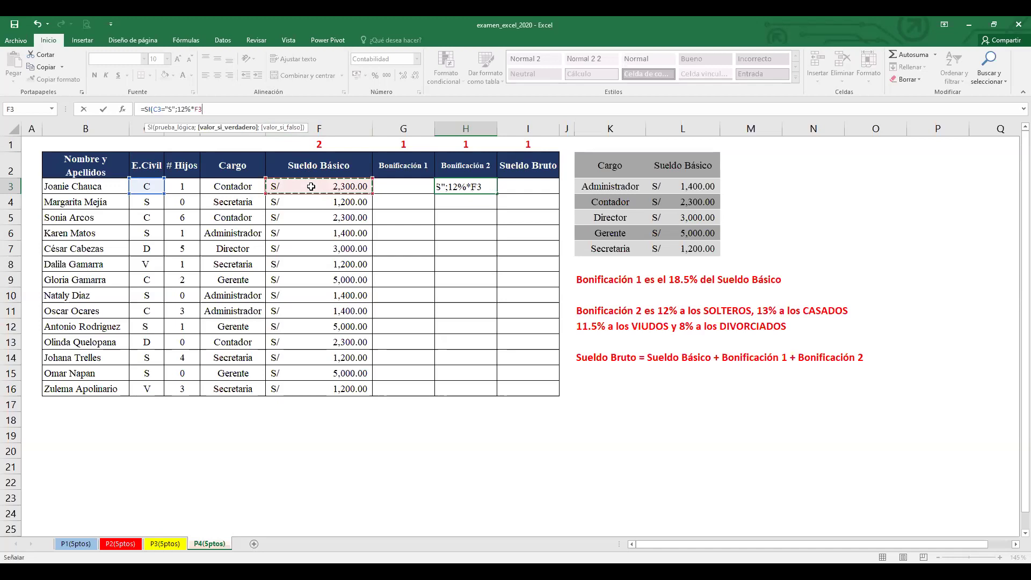
Nest a second SI in H3's formula that gives 13%*F3 when C3="C"
type(";")
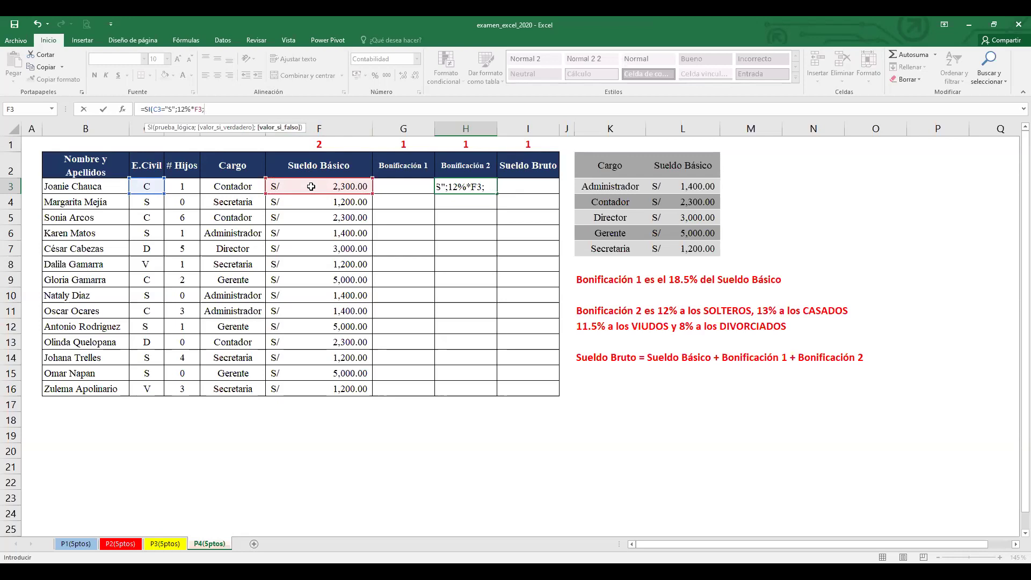
type("SI(")
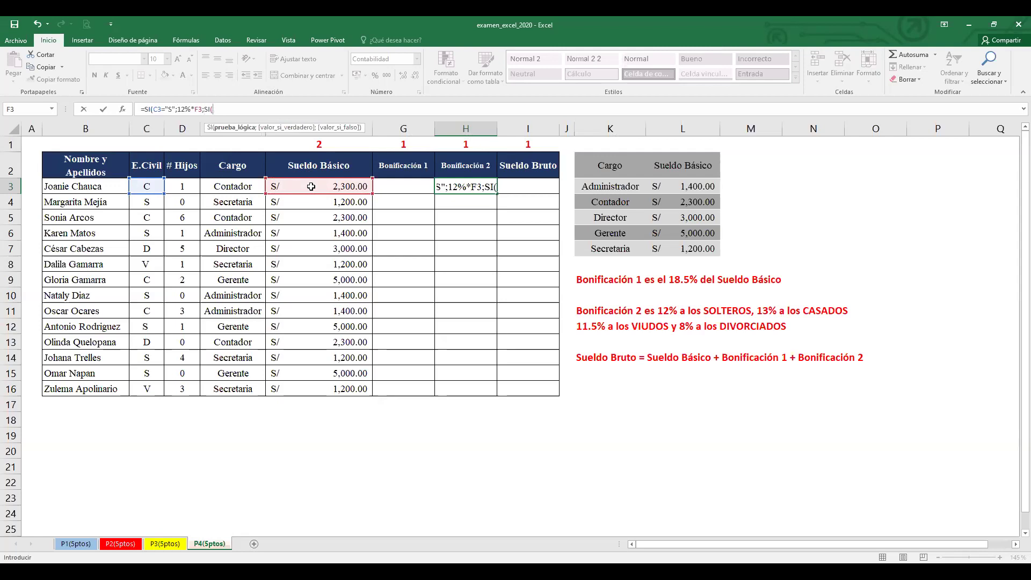
type("C3")
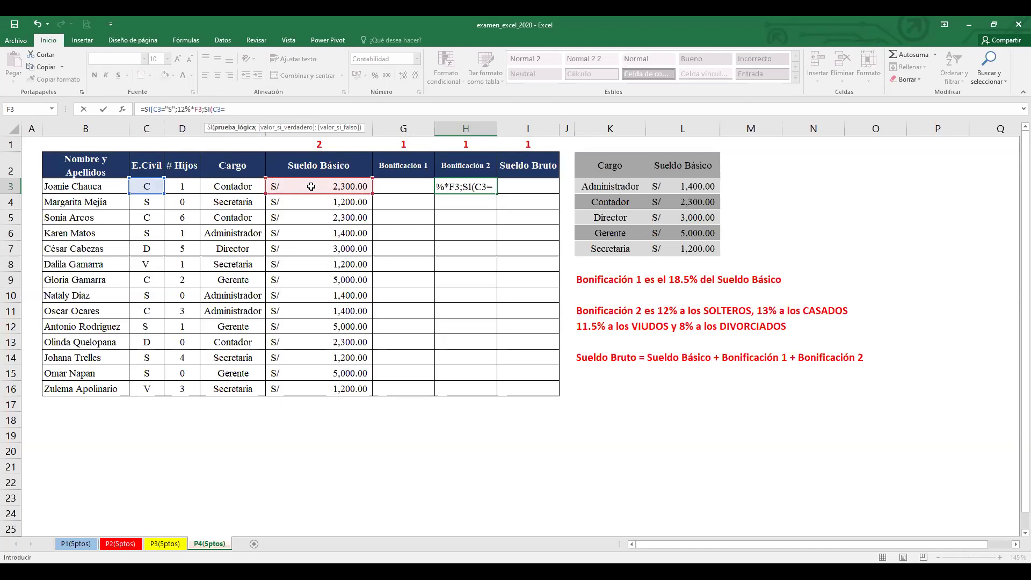
type("=\"C\";")
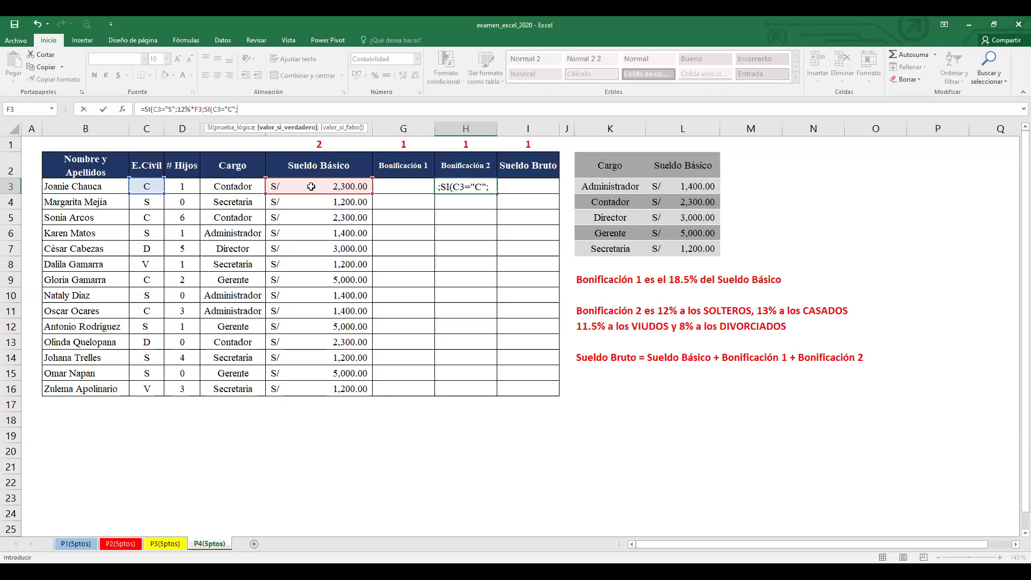
type("13%*")
left_click(322, 186)
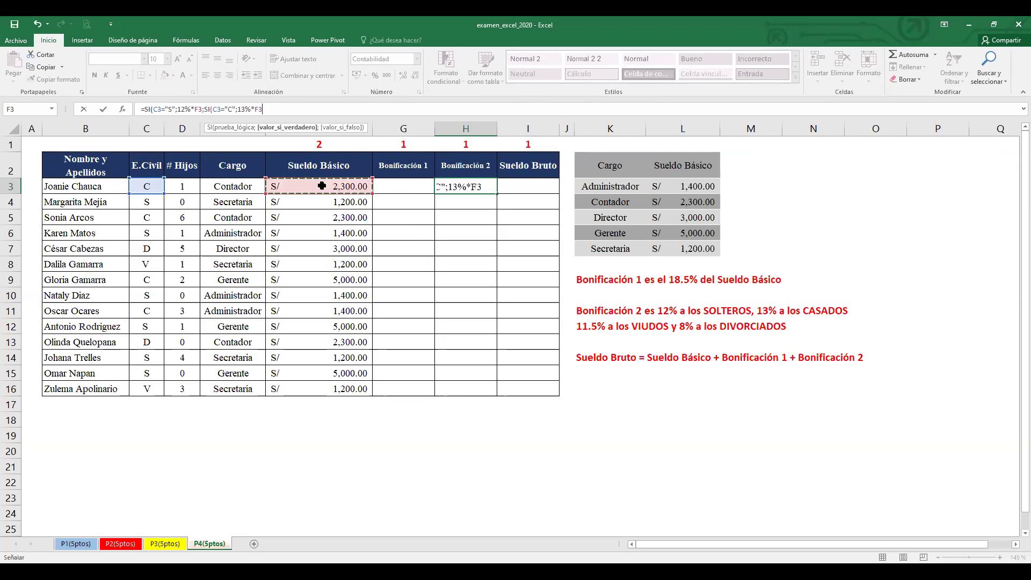
Nest a third SI in H3's formula that gives 11.5%*F3 when C3="V"
type(";")
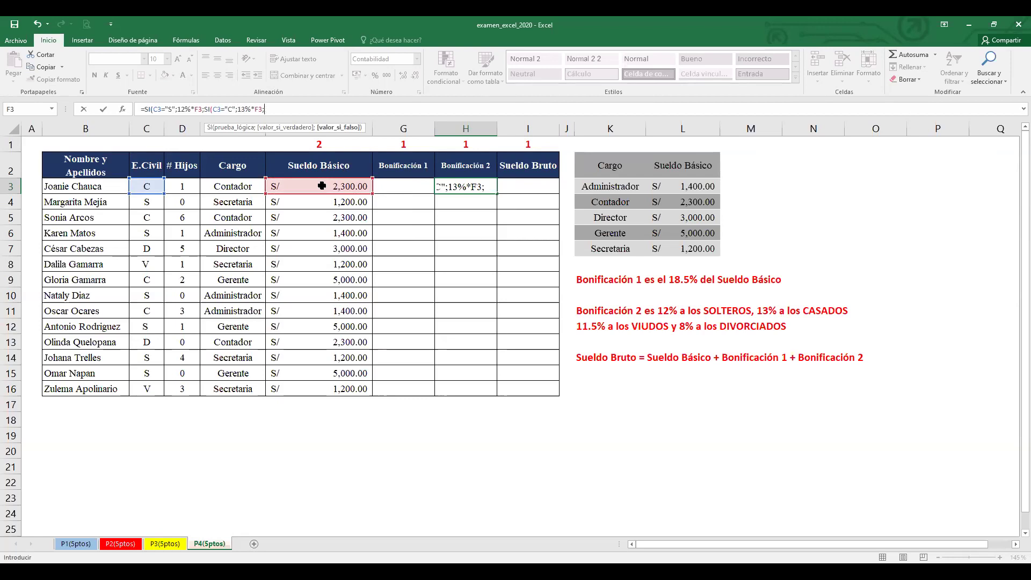
type("SI")
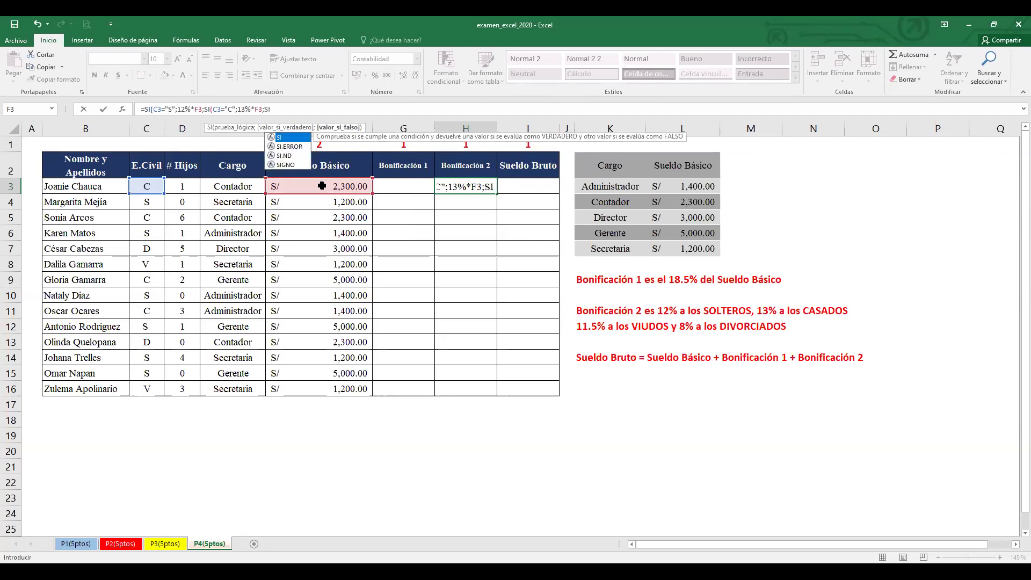
type("(")
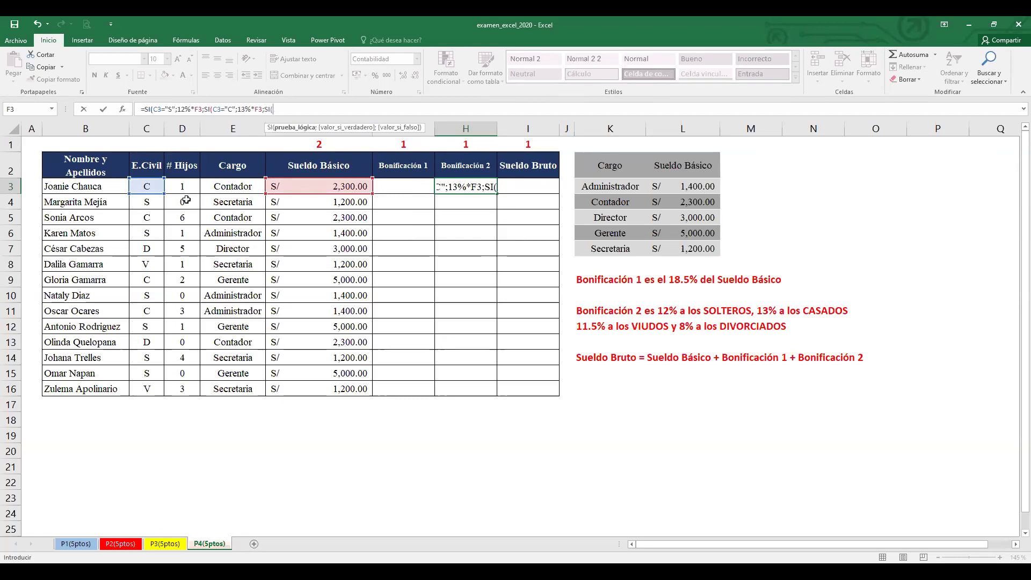
left_click(149, 186)
type("=")
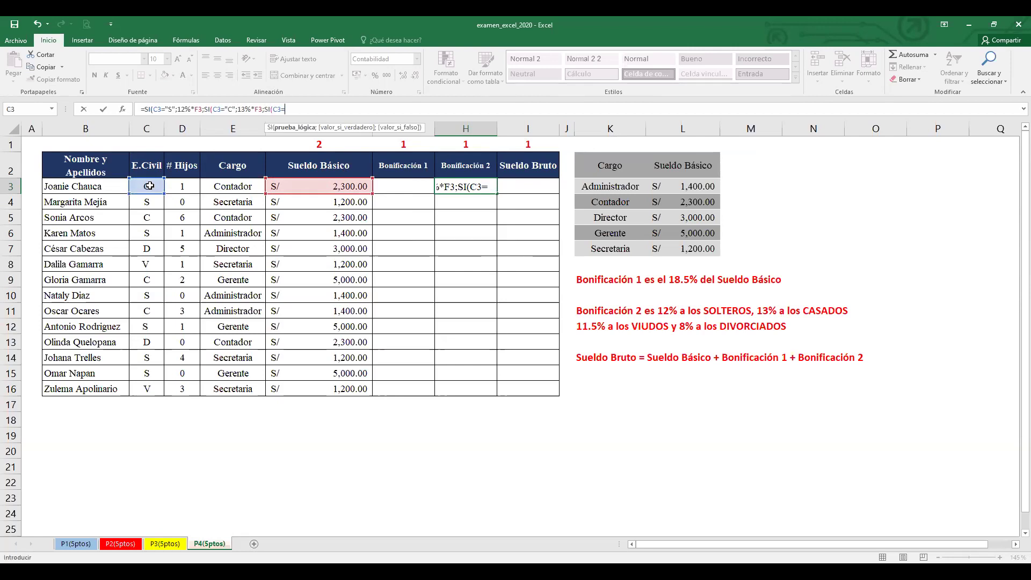
type("\"V\"")
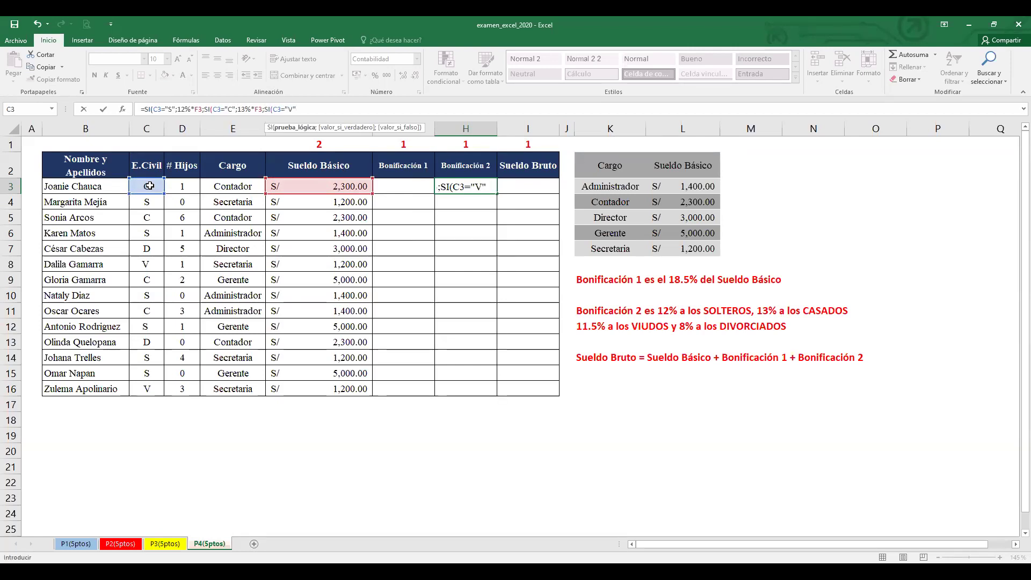
type(";")
type("1")
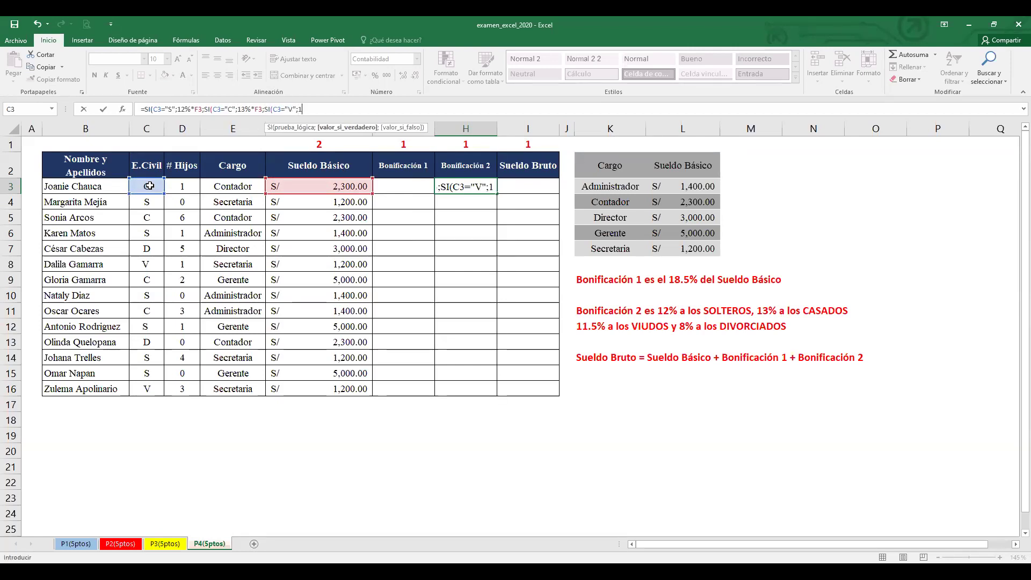
type("1.5%*")
left_click(302, 188)
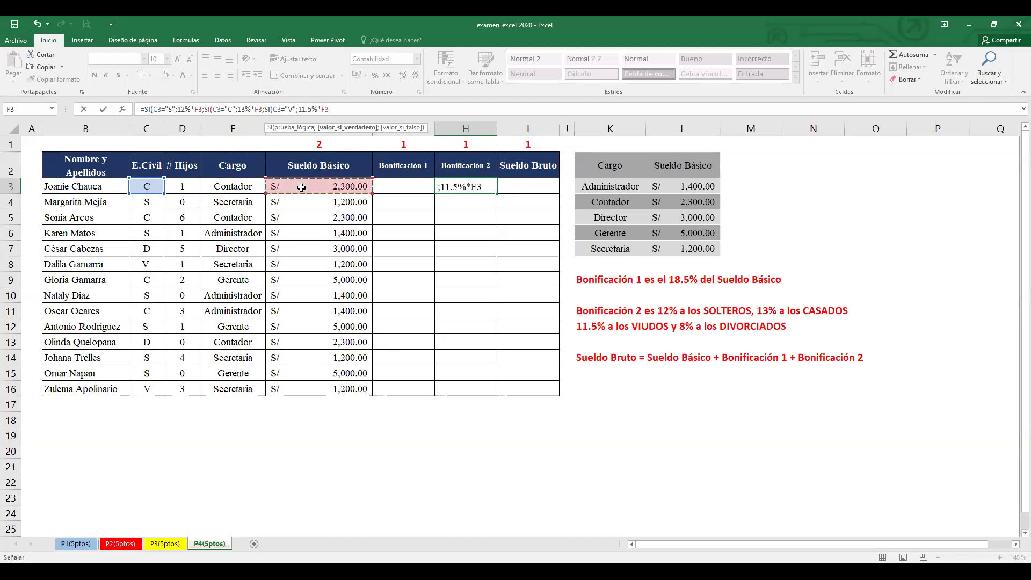
Finish H3's nested SI formula with 8%*F3 as the final false value, close all three functions and enter it
type(";")
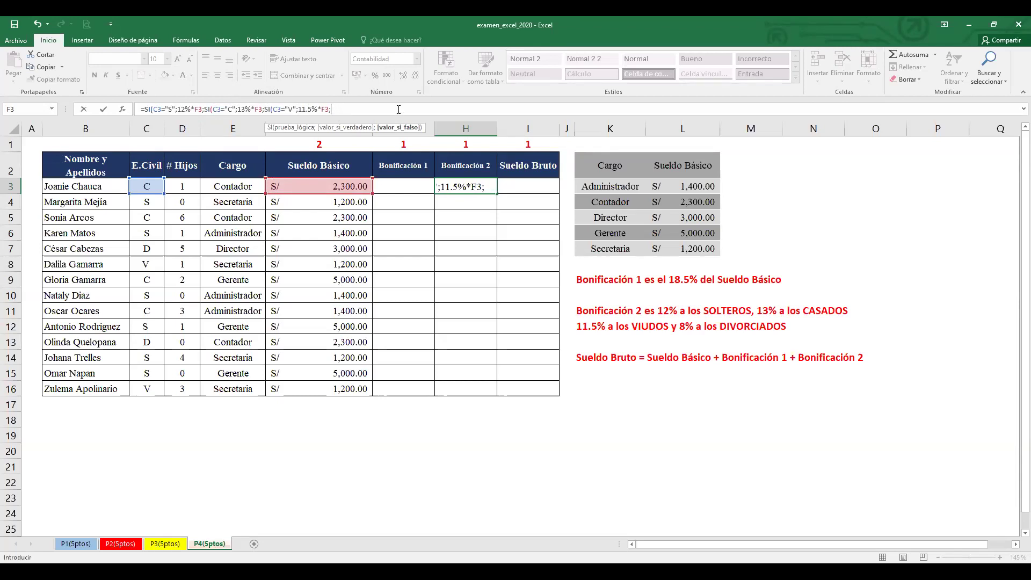
type("8%*")
left_click(341, 185)
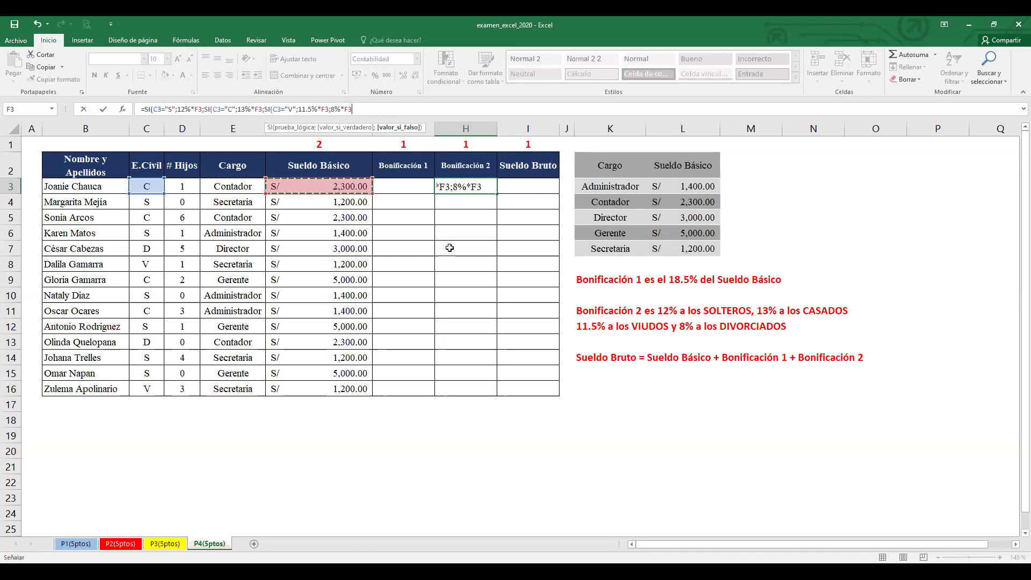
type(")")
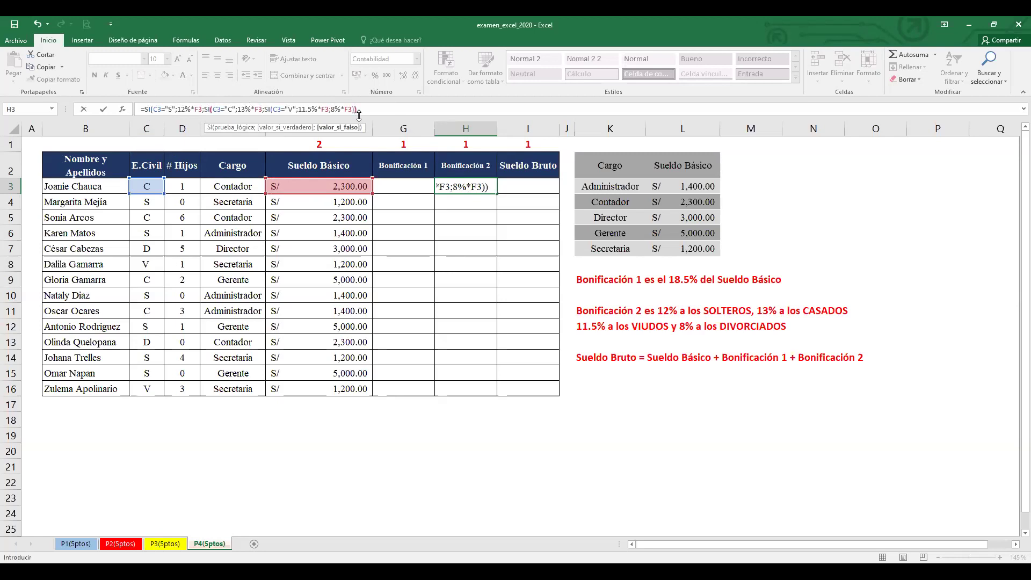
type(")")
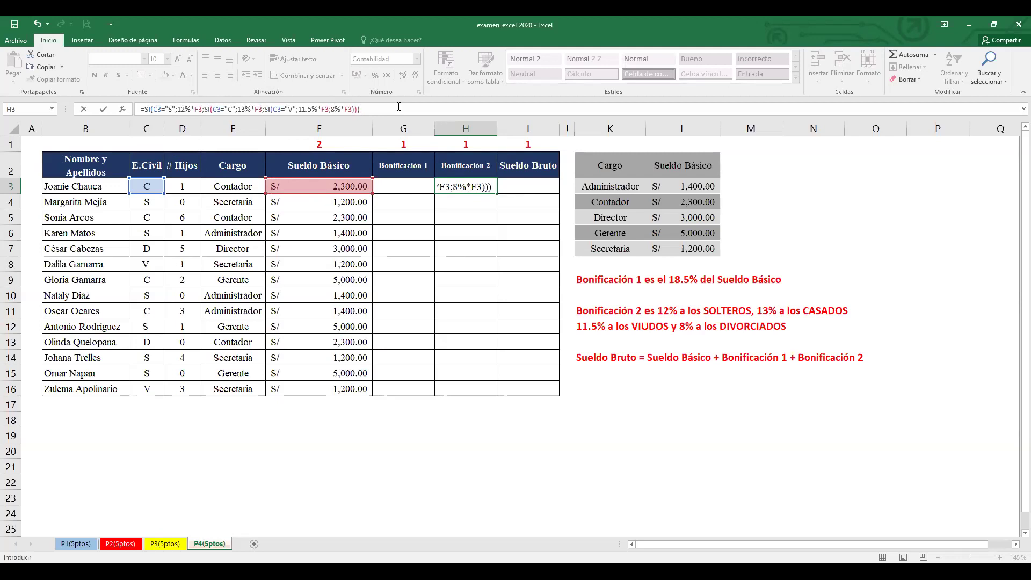
key("ctrl+Return")
Select the full text of the nested SI formula in H3 for review and leave it without editing
key("shift+Home")
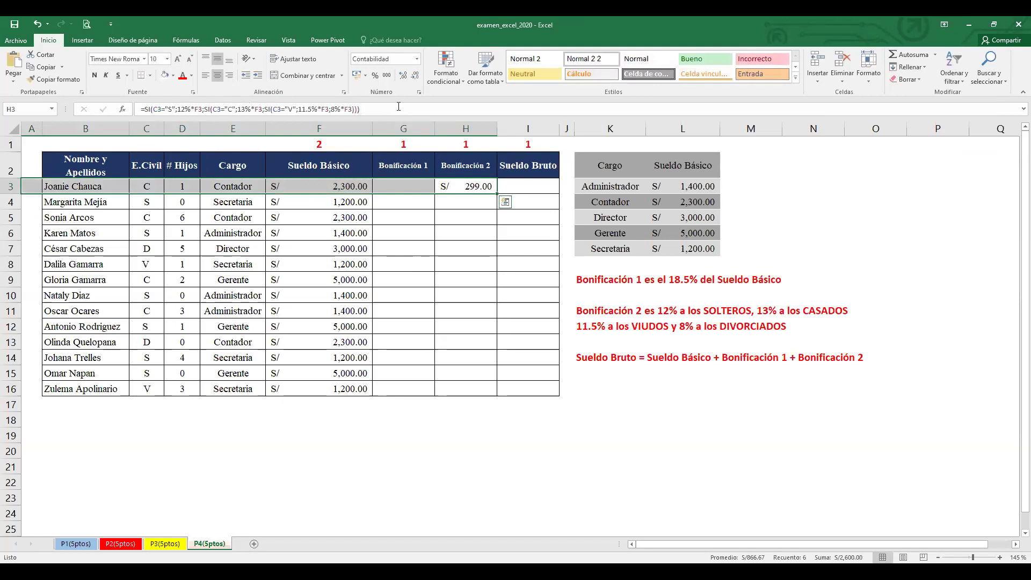
key("F2")
key("Escape")
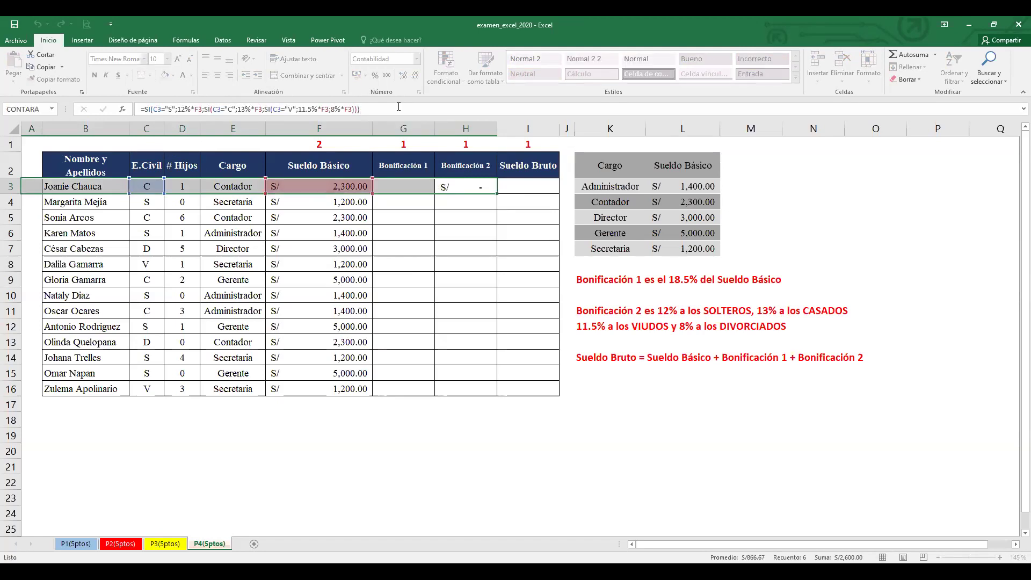
key("ctrl+Home")
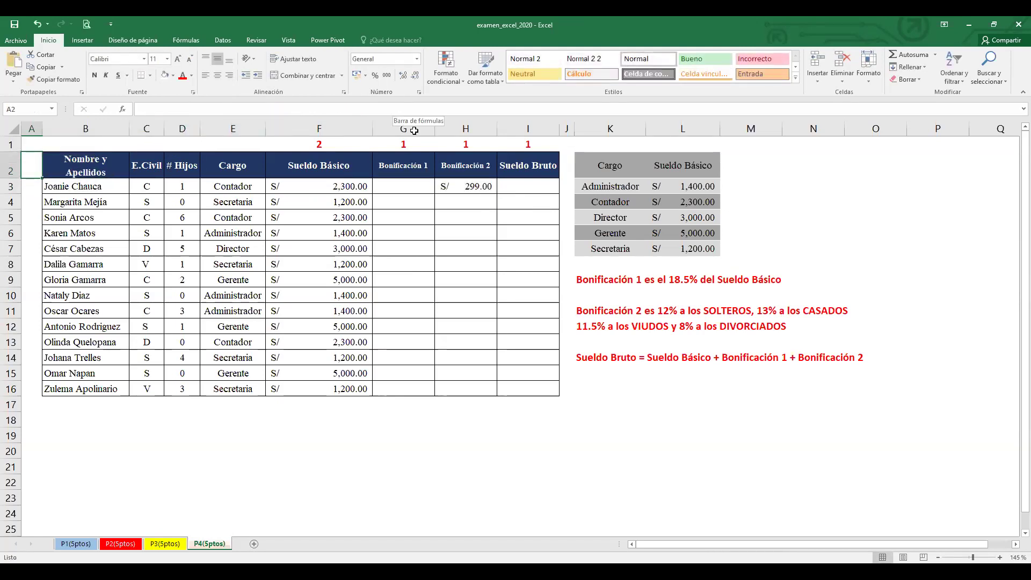
left_click(455, 181)
key("F2")
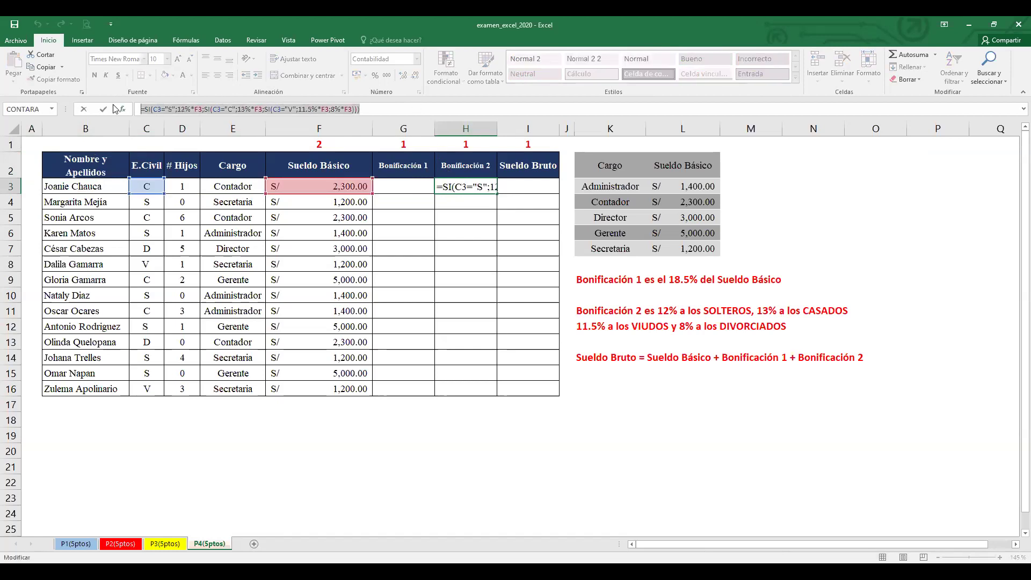
key("alt+Tab")
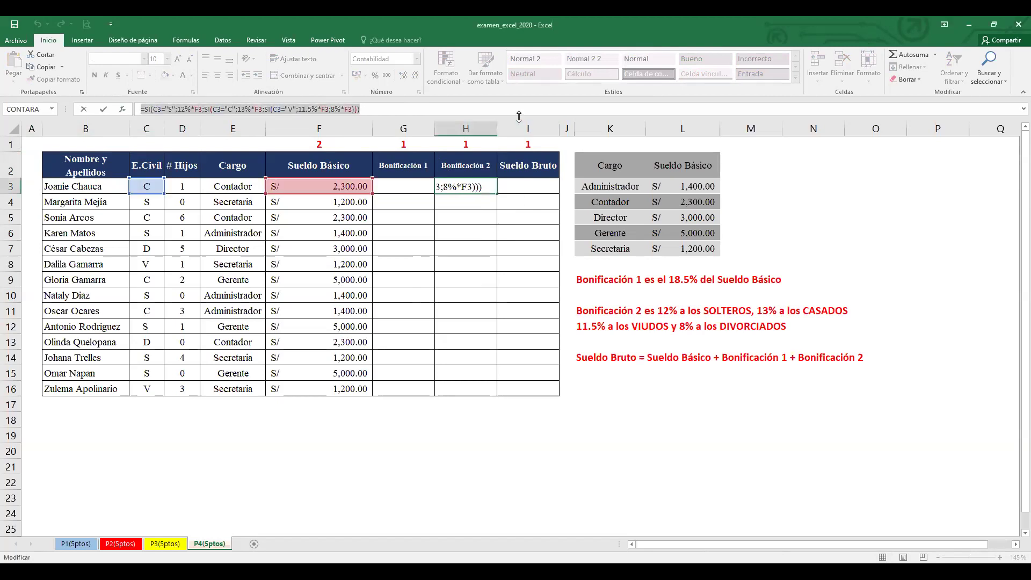
key("ctrl+Return")
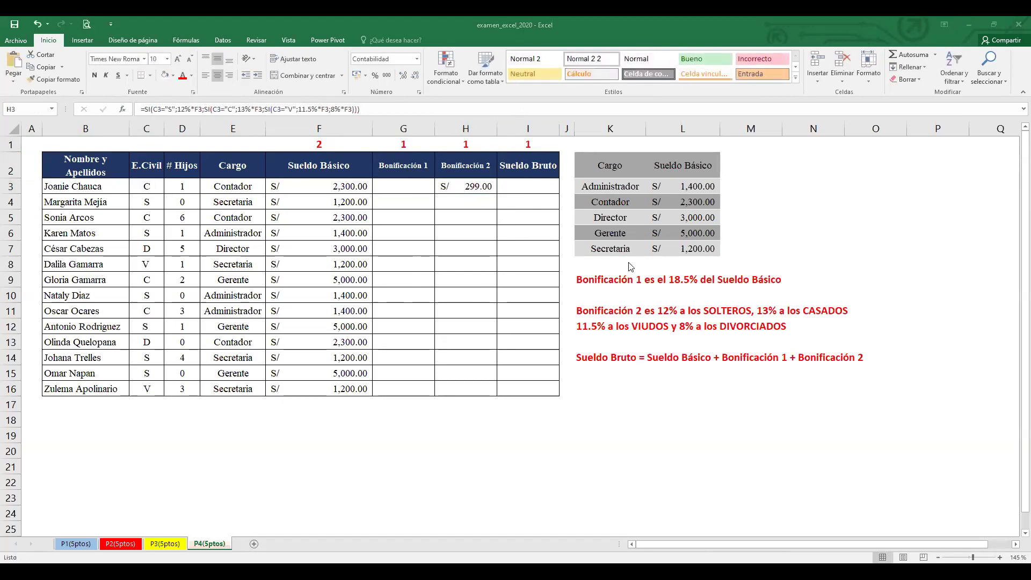